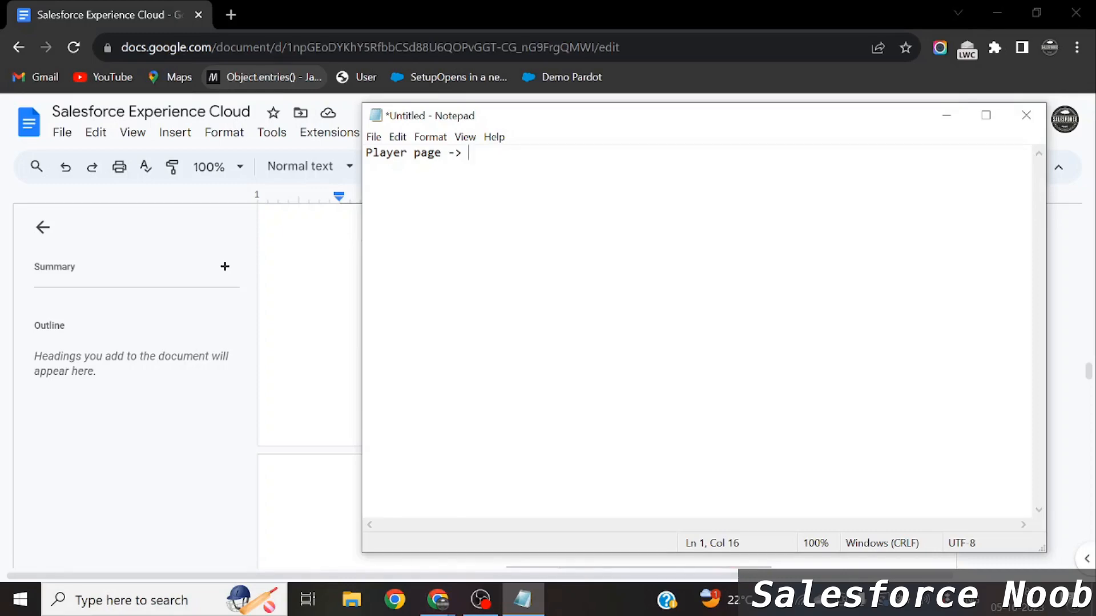
- Complete the Player page note with the country list "England,India, Germany"
{"action": "type", "text": "England,india"}
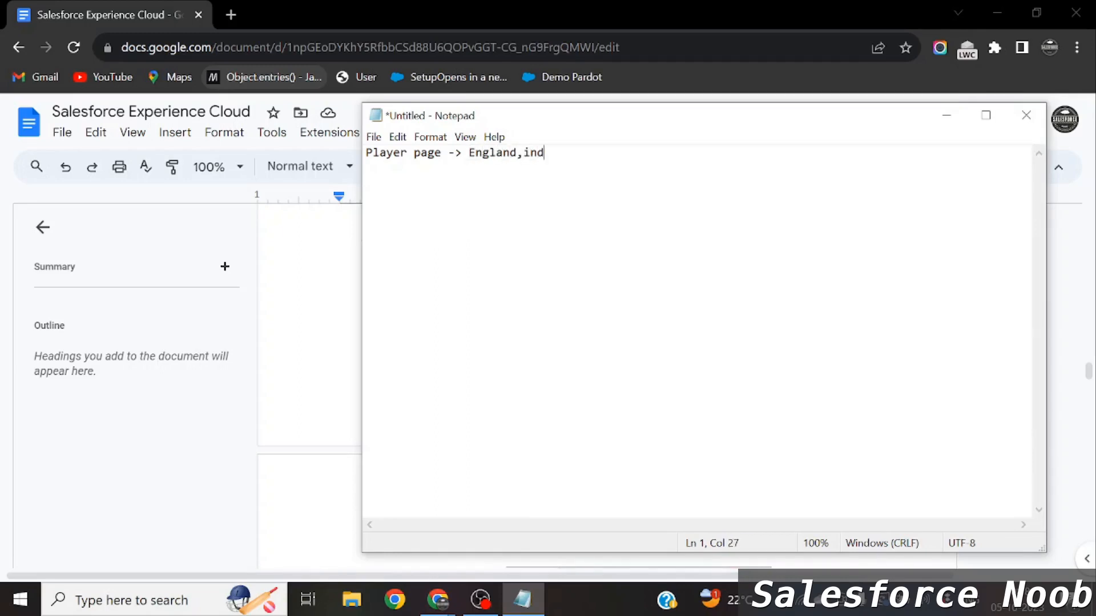
{"action": "key", "text": "Left"}
{"action": "key", "text": "Left"}
{"action": "key", "text": "Left"}
{"action": "key", "text": "Left"}
{"action": "key", "text": "BackSpace"}
{"action": "type", "text": "I"}
{"action": "key", "text": "Right"}
{"action": "key", "text": "Right"}
{"action": "key", "text": "Right"}
{"action": "key", "text": "Right"}
{"action": "type", "text": ", Germany"}
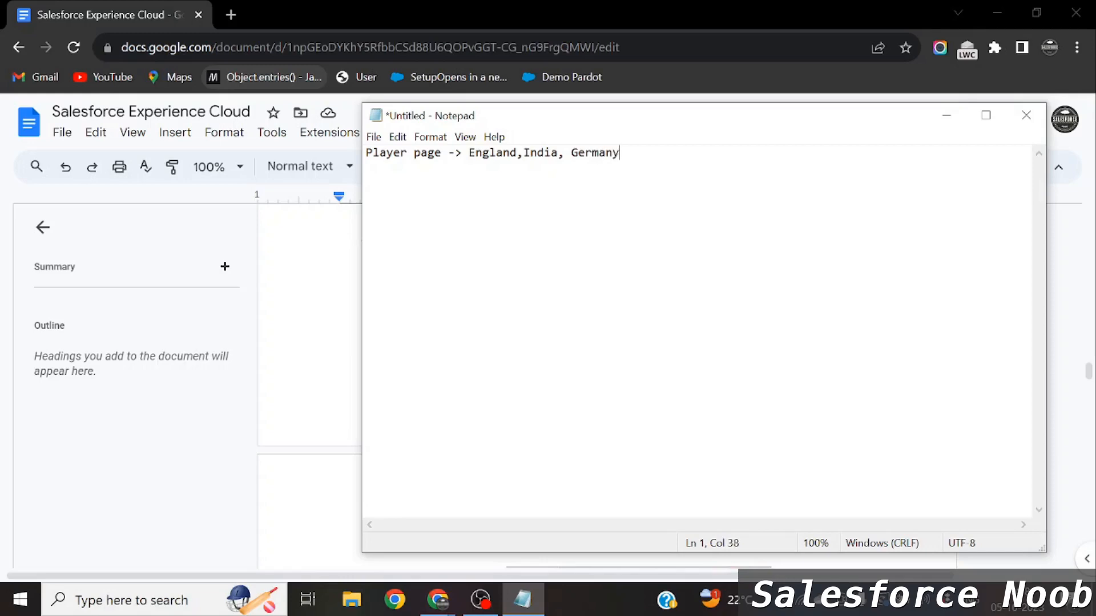
{"action": "key", "text": "Home"}
{"action": "key", "text": "ctrl+shift+Right"}
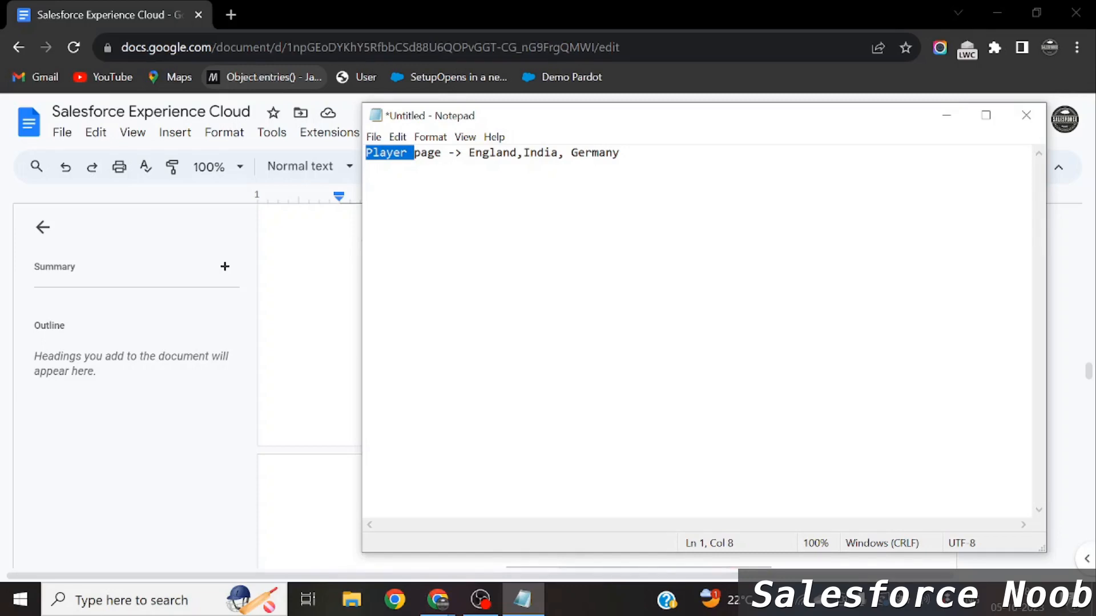
{"action": "left_click_drag", "start_coordinate": [468, 152], "coordinate": [631, 152]}
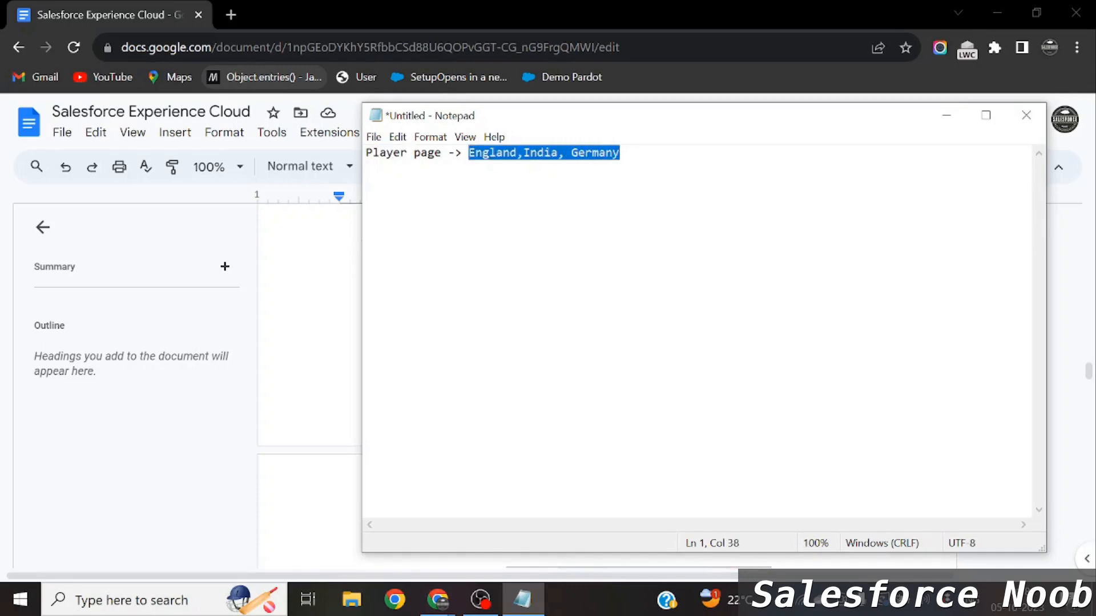
{"action": "left_click", "coordinate": [503, 153]}
{"action": "left_click", "coordinate": [476, 152]}
{"action": "key", "text": "shift+Right"}
{"action": "key", "text": "shift+Right"}
{"action": "key", "text": "shift+Right"}
{"action": "key", "text": "shift+Right"}
{"action": "key", "text": "shift+Right"}
{"action": "key", "text": "shift+Right"}
{"action": "key", "text": "shift+Right"}
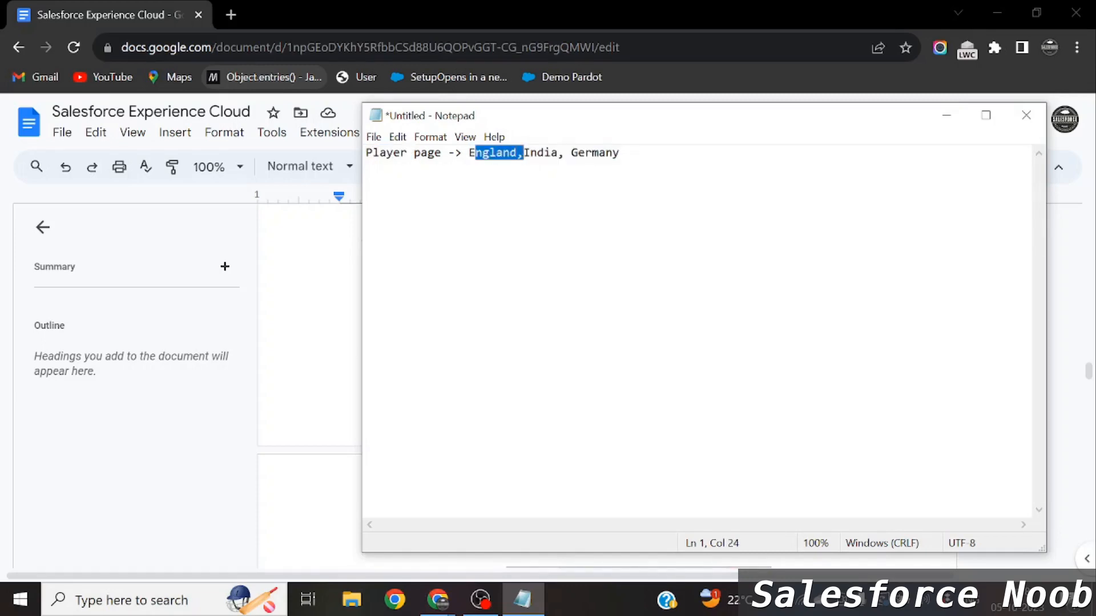
{"action": "left_click_drag", "start_coordinate": [468, 153], "coordinate": [571, 152]}
{"action": "left_click", "coordinate": [592, 152]}
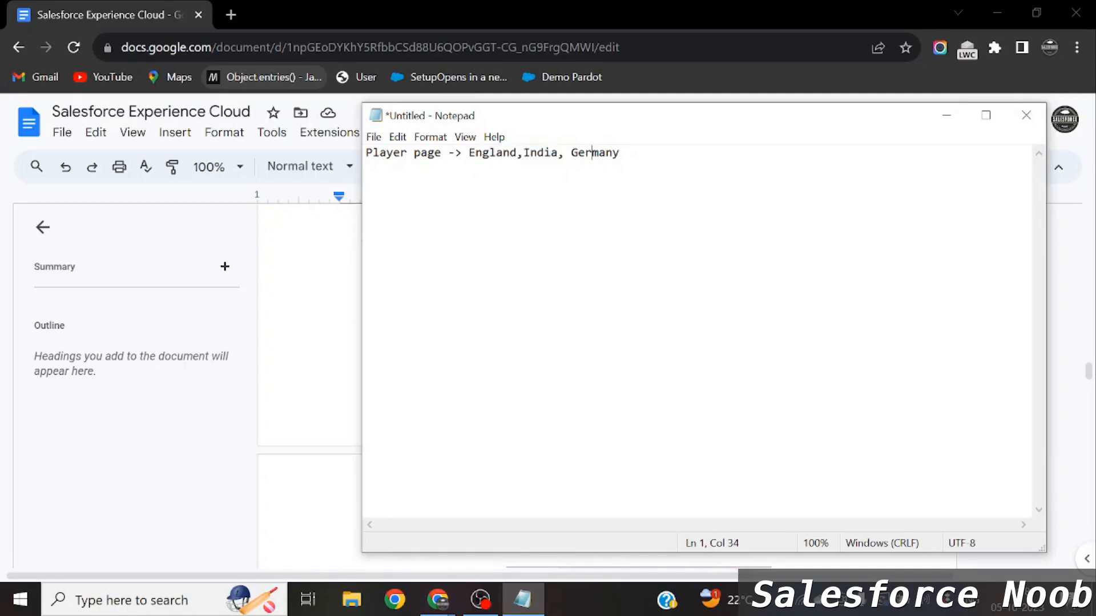
{"action": "left_click_drag", "start_coordinate": [469, 153], "coordinate": [570, 153]}
{"action": "left_click", "coordinate": [489, 153]}
{"action": "left_click", "coordinate": [537, 153]}
{"action": "left_click_drag", "start_coordinate": [572, 152], "coordinate": [612, 152]}
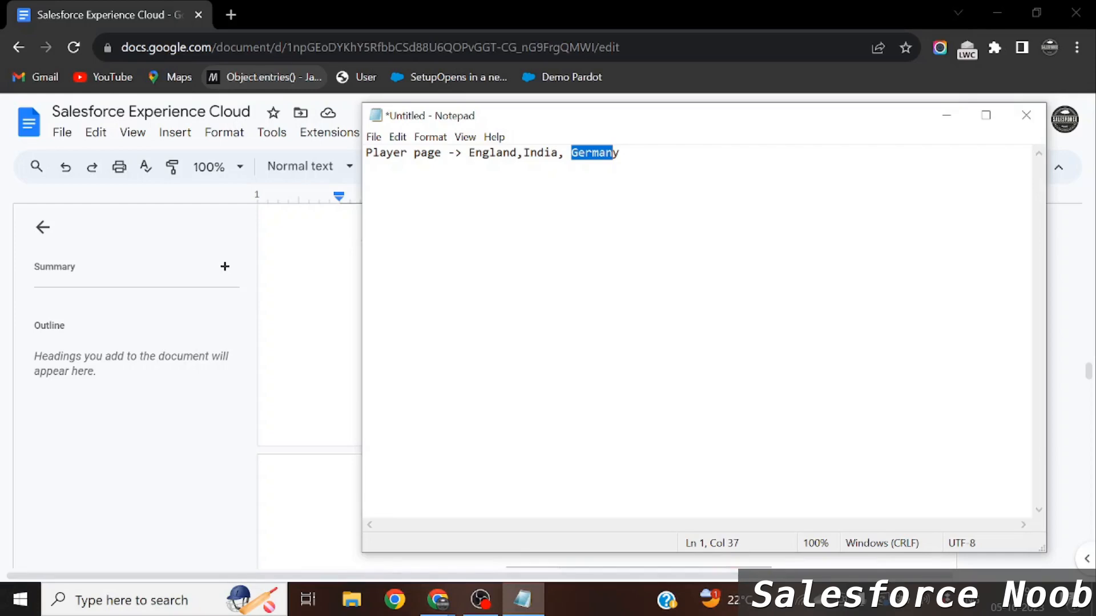
{"action": "left_click_drag", "start_coordinate": [408, 152], "coordinate": [366, 153]}
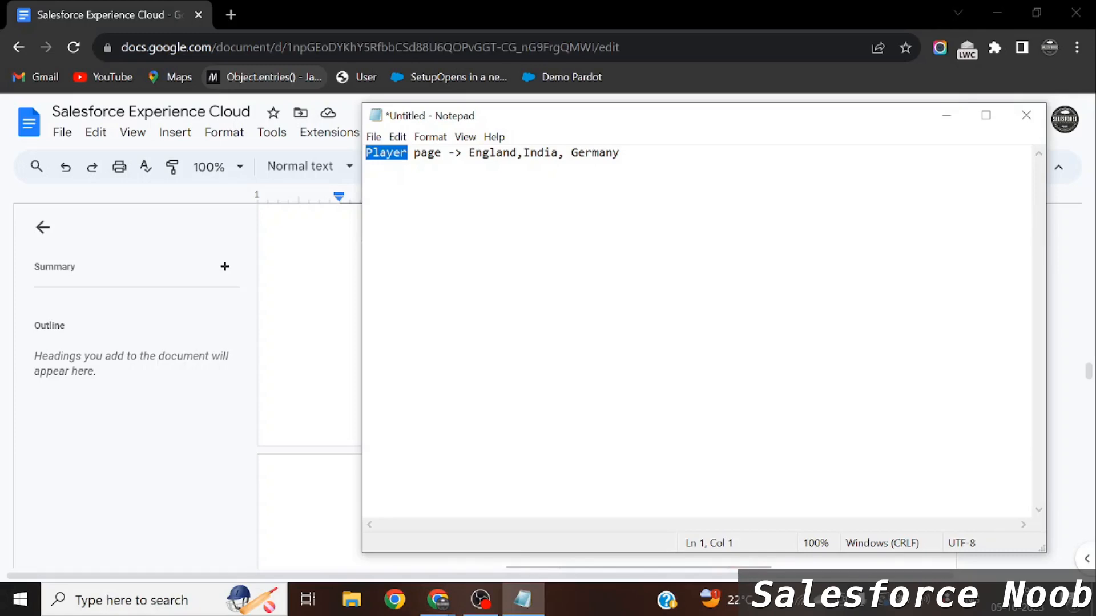
{"action": "left_click_drag", "start_coordinate": [468, 152], "coordinate": [572, 153]}
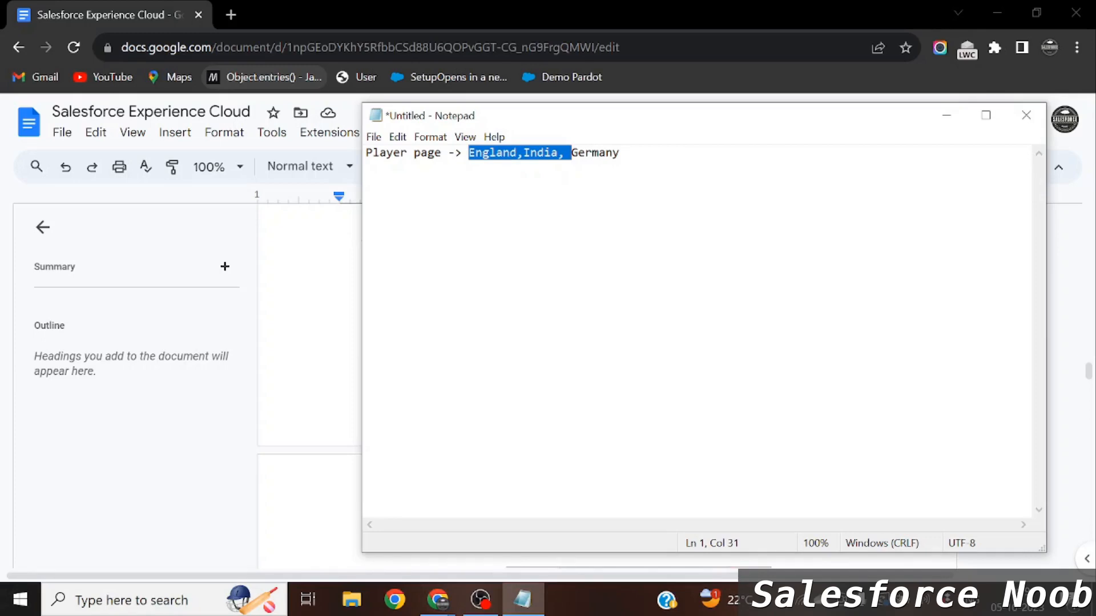
- Switch from Notepad to the Chrome window showing Salesforce Setup Home
{"action": "key", "text": "alt+Tab"}
{"action": "scroll", "coordinate": [607, 386], "scroll_direction": "down", "scroll_amount": 1}
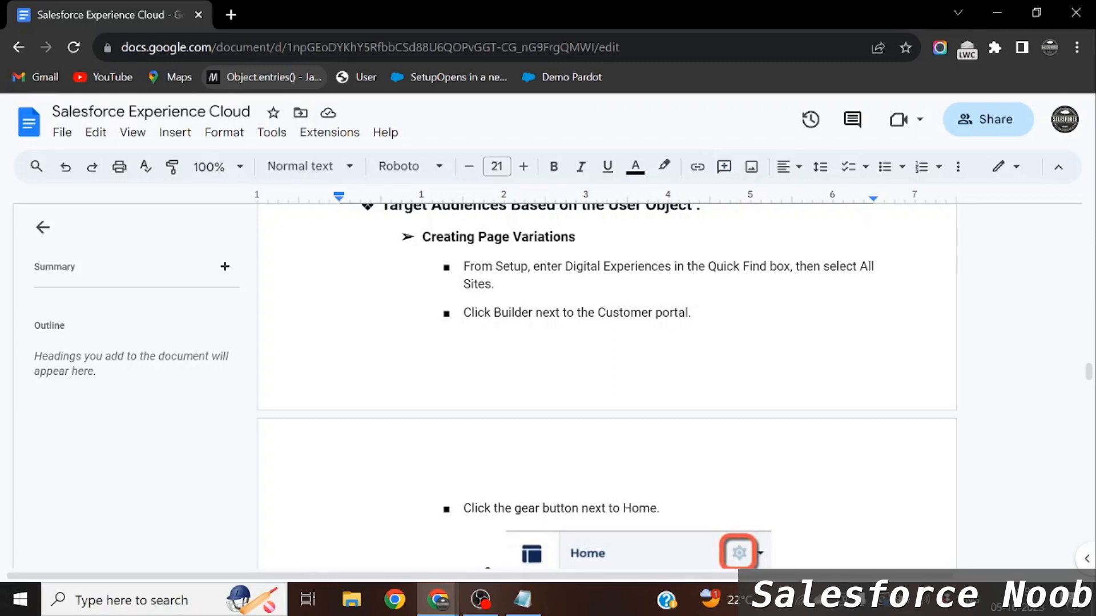
{"action": "scroll", "coordinate": [607, 386], "scroll_direction": "up", "scroll_amount": 1}
{"action": "key", "text": "alt+Tab"}
{"action": "key", "text": "alt+Tab"}
{"action": "key", "text": "alt+Tab"}
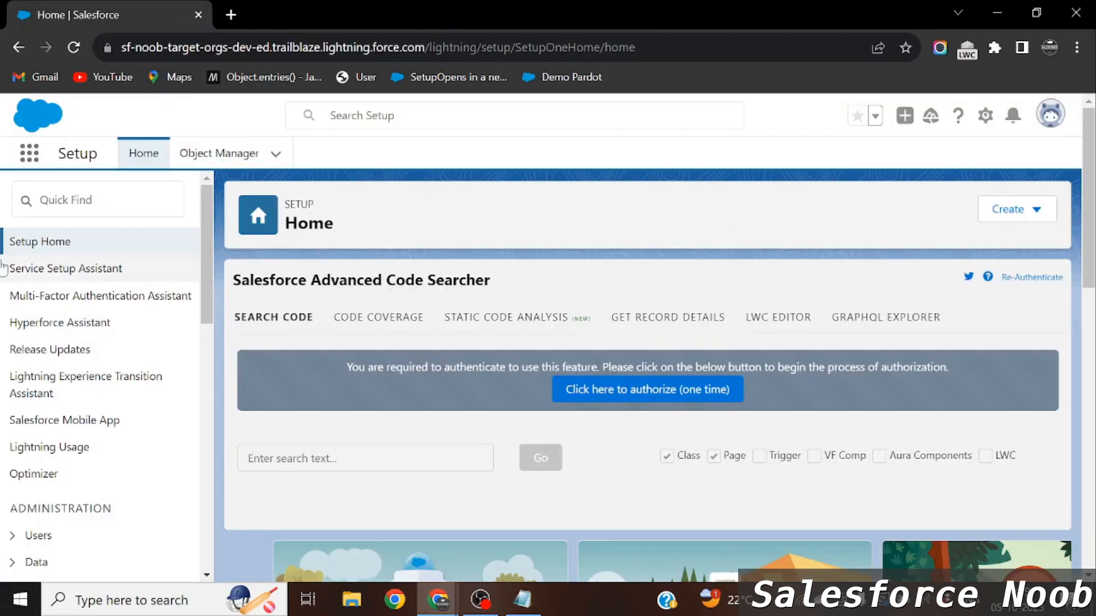
- Find All Sites in Setup by searching "all site" and open the Salesforce Noob site in Experience Builder
{"action": "left_click", "coordinate": [62, 200]}
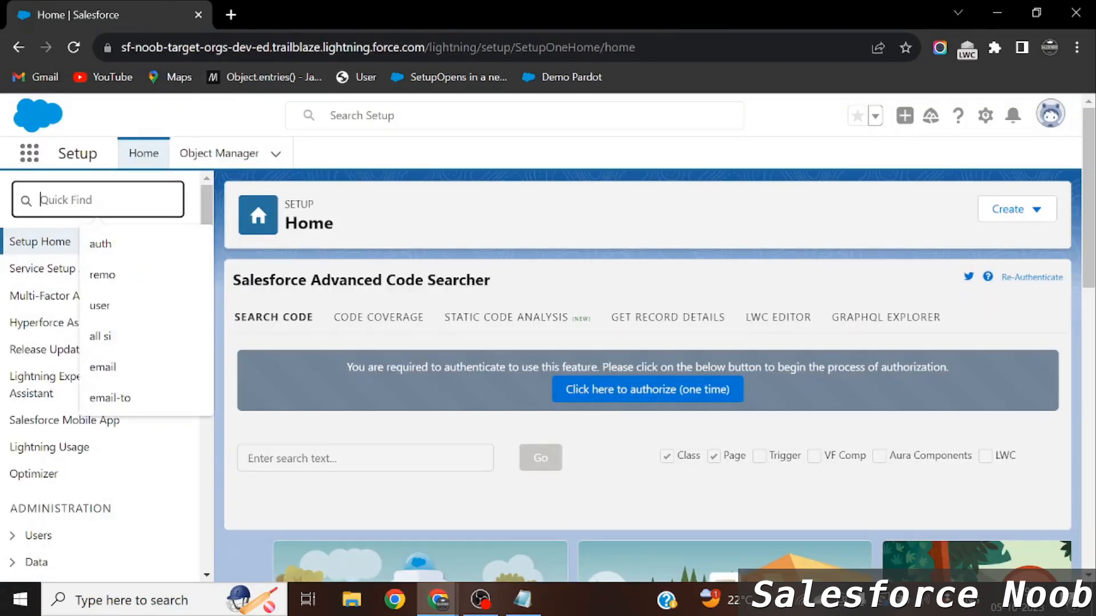
{"action": "type", "text": "all site"}
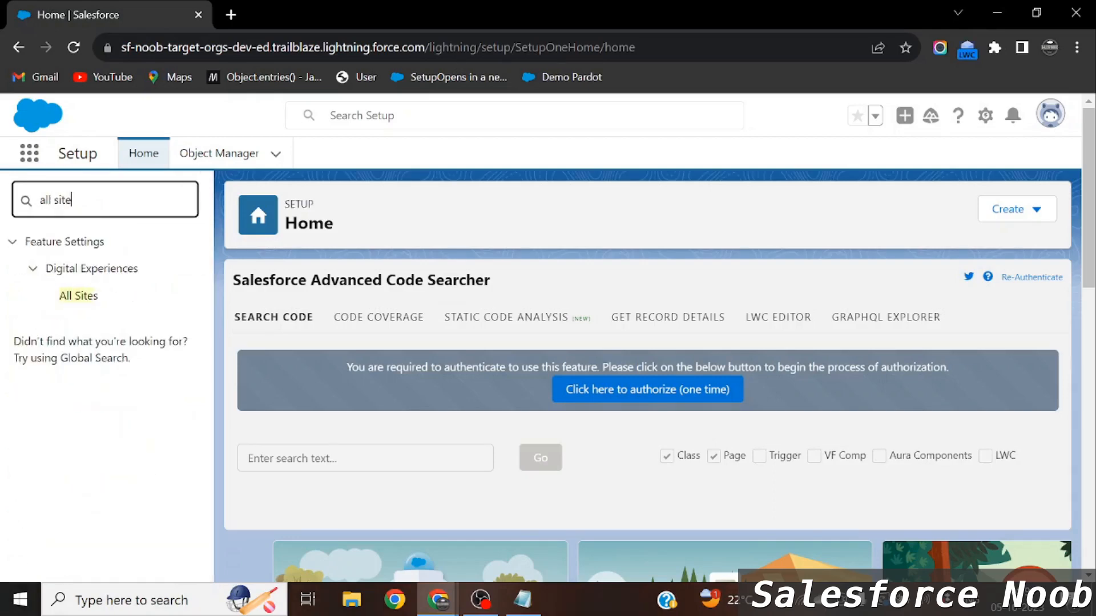
{"action": "left_click", "coordinate": [80, 302]}
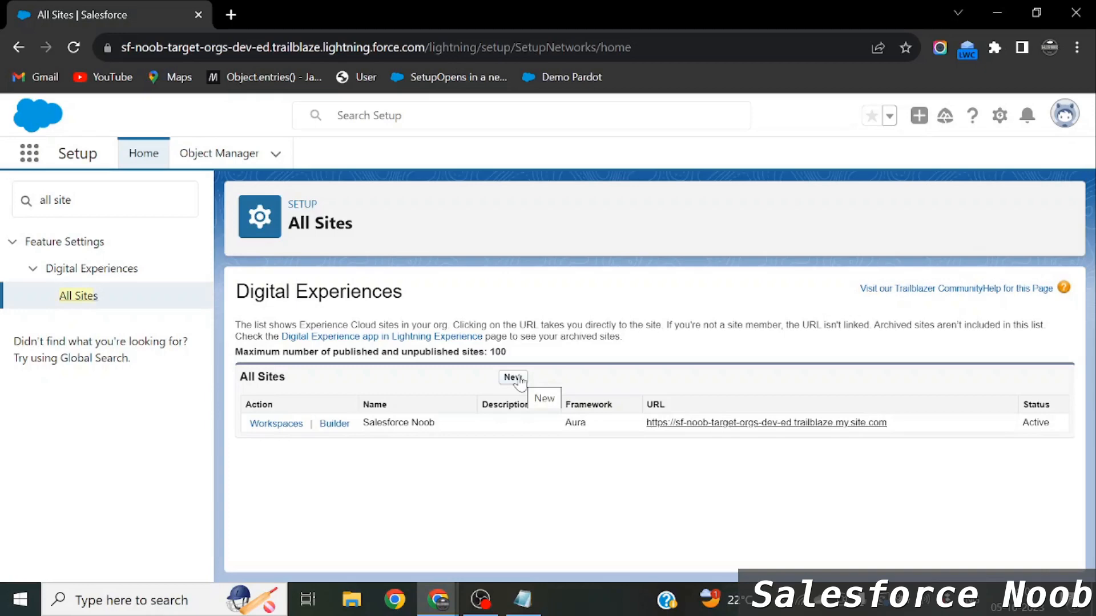
{"action": "left_click", "coordinate": [330, 425]}
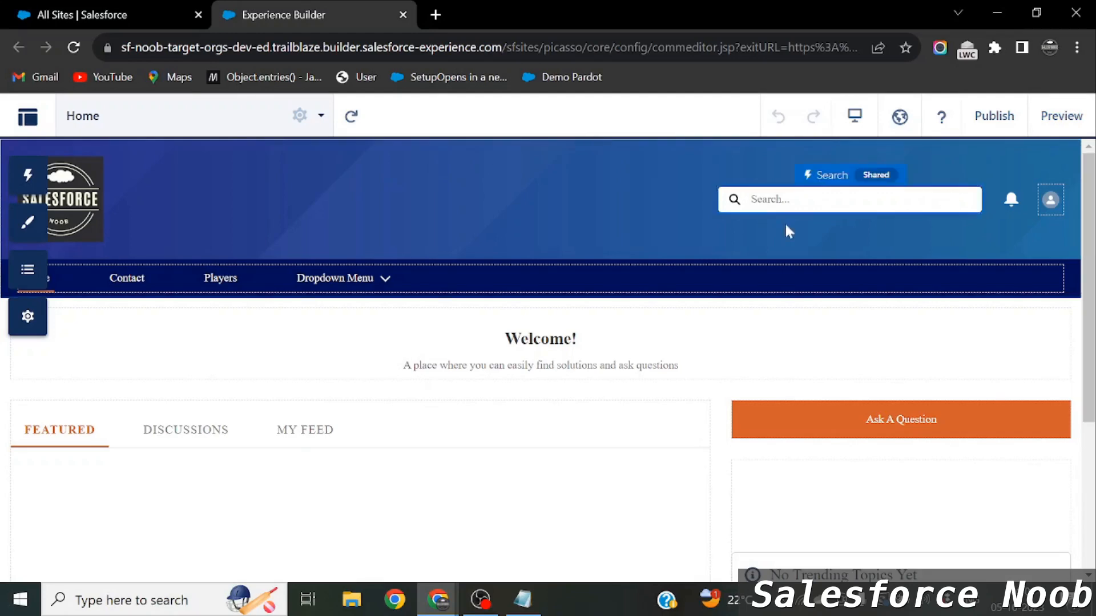
- Preview the site, go to its Players page, and return to the builder on that page
{"action": "left_click", "coordinate": [299, 119]}
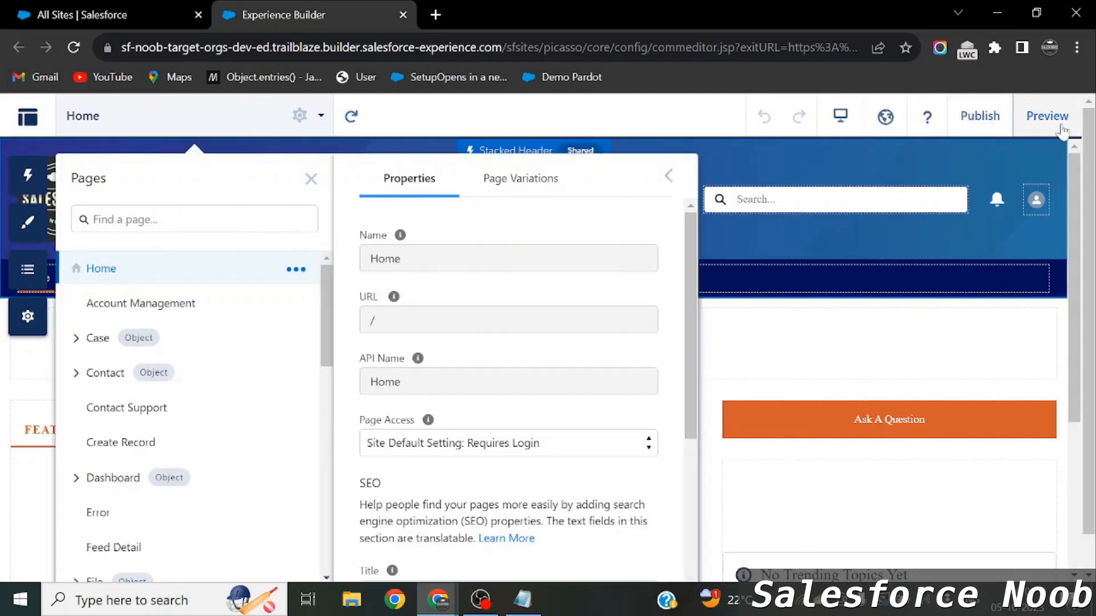
{"action": "left_click", "coordinate": [1051, 121]}
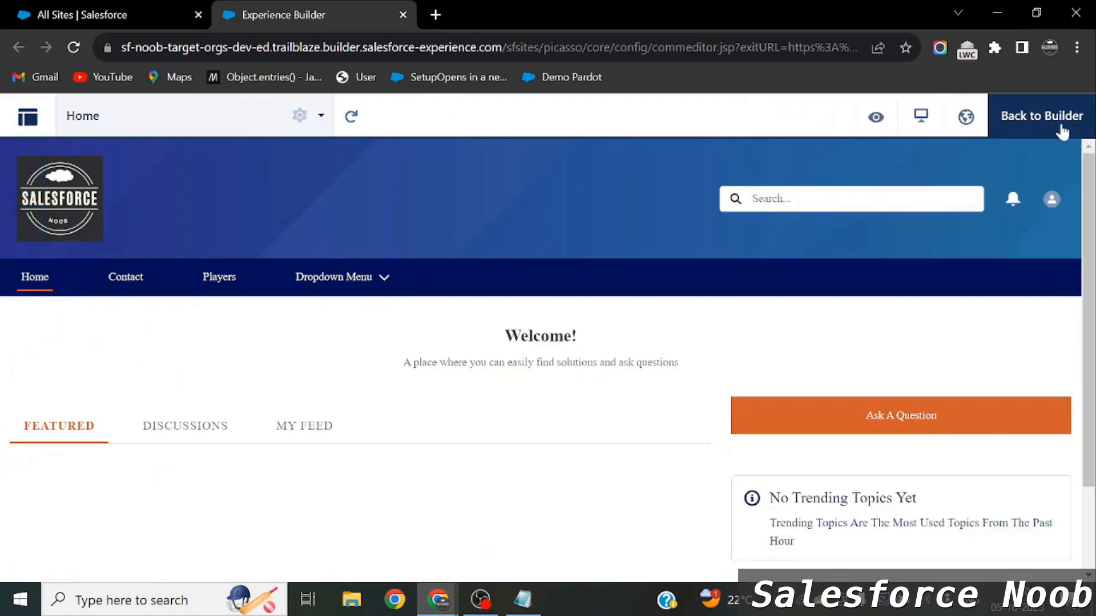
{"action": "left_click", "coordinate": [215, 279]}
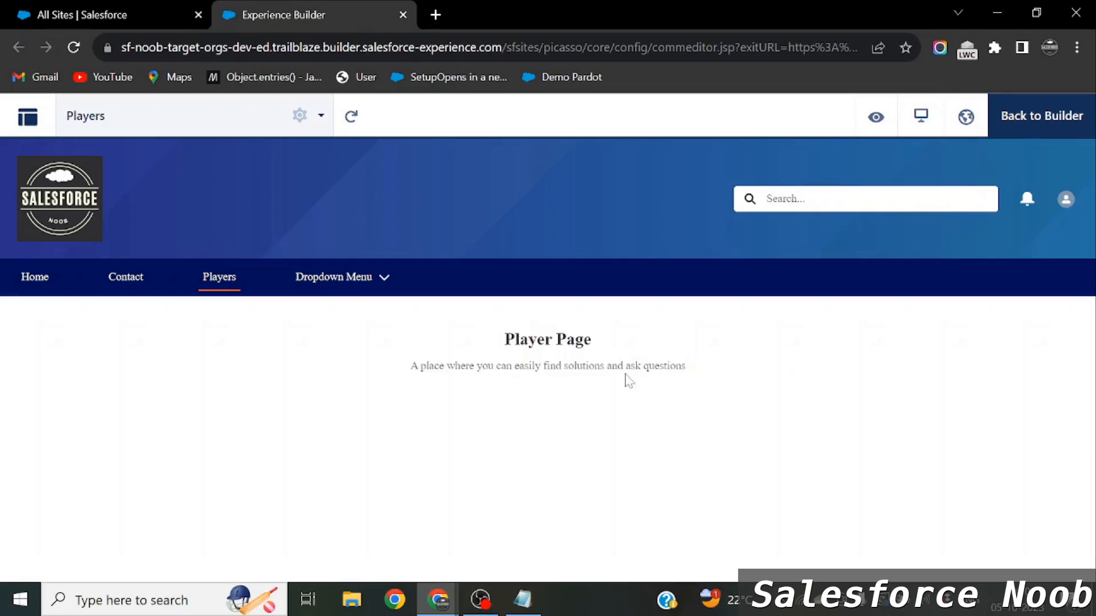
{"action": "left_click", "coordinate": [1052, 128]}
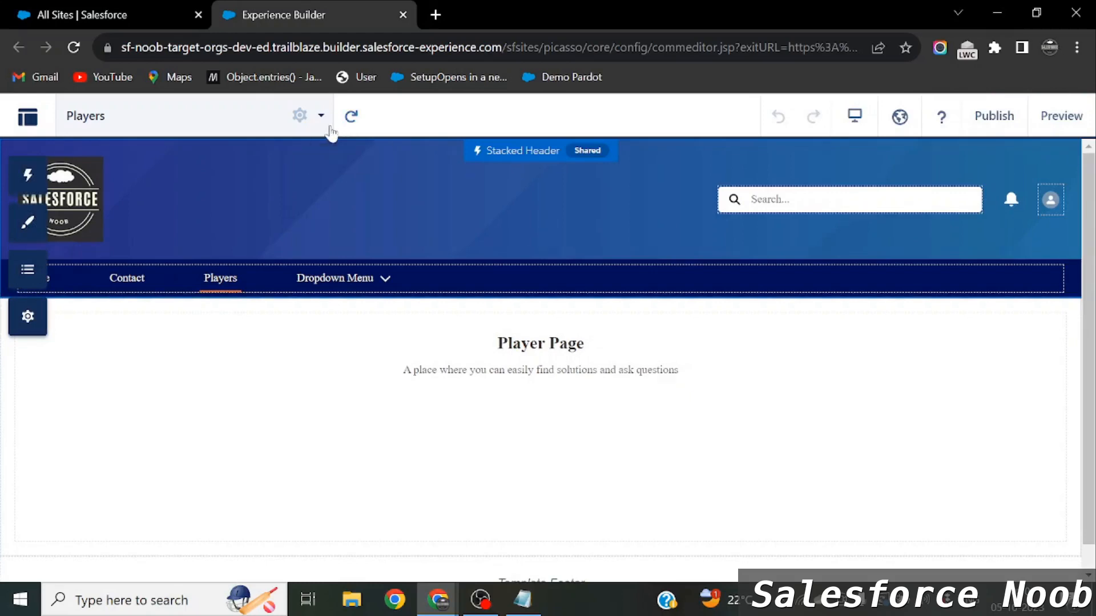
- Open the Players page settings, check the country list in the Notepad note, and show the page variations
{"action": "left_click", "coordinate": [300, 117]}
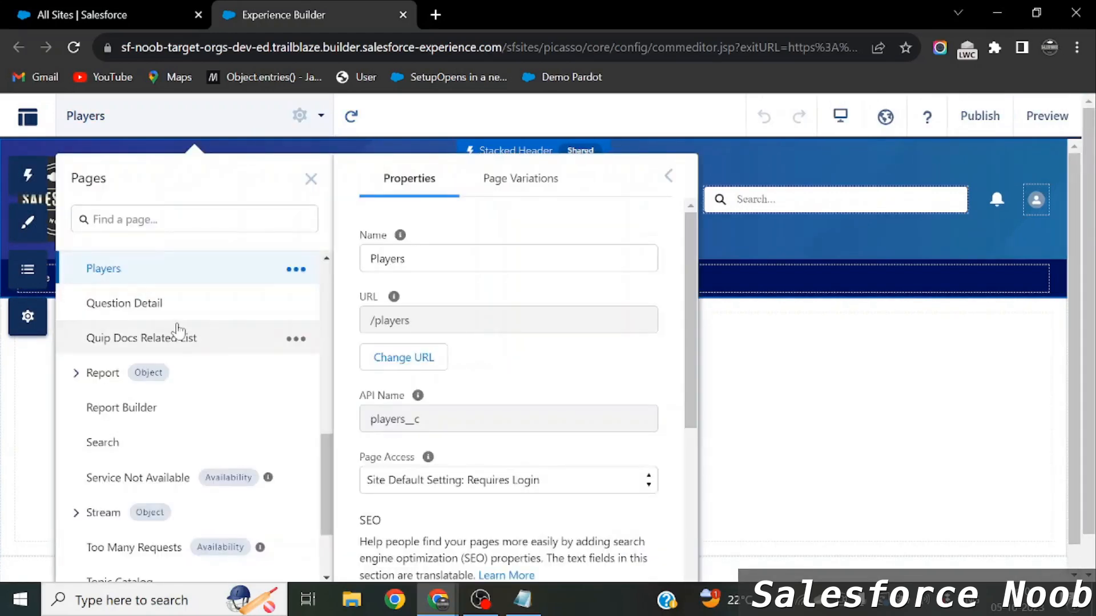
{"action": "key", "text": "alt+Tab"}
{"action": "key", "text": "alt+Tab"}
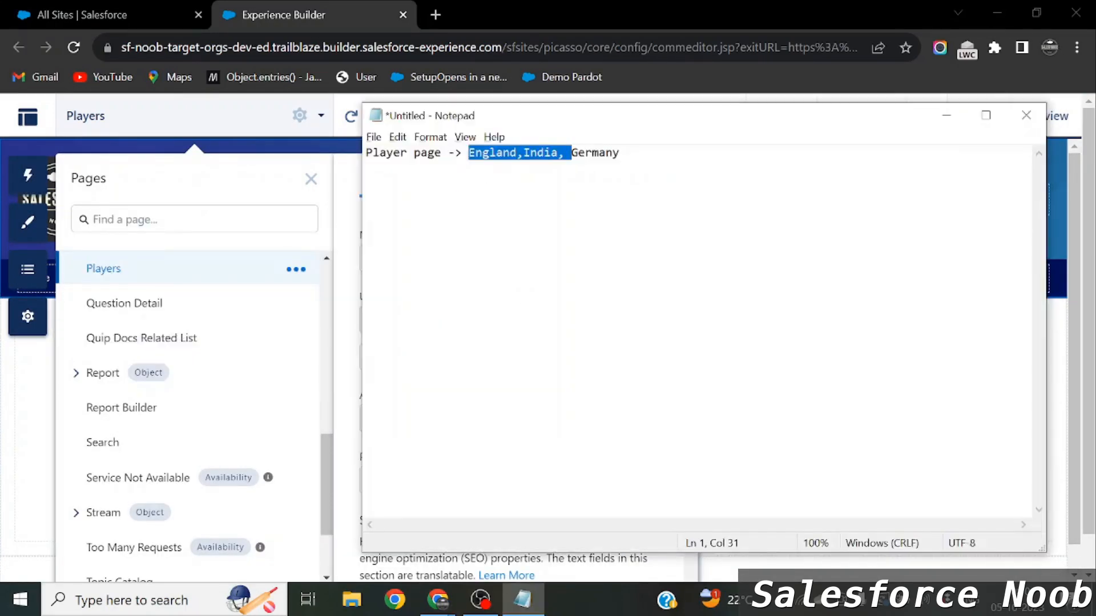
{"action": "left_click", "coordinate": [620, 153]}
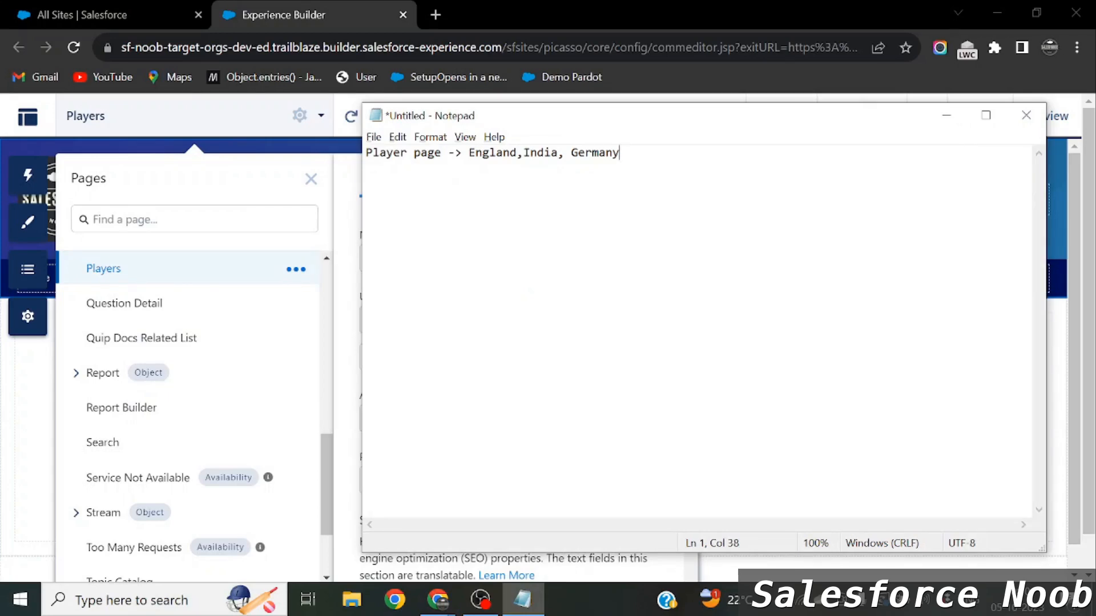
{"action": "key", "text": "alt+Tab"}
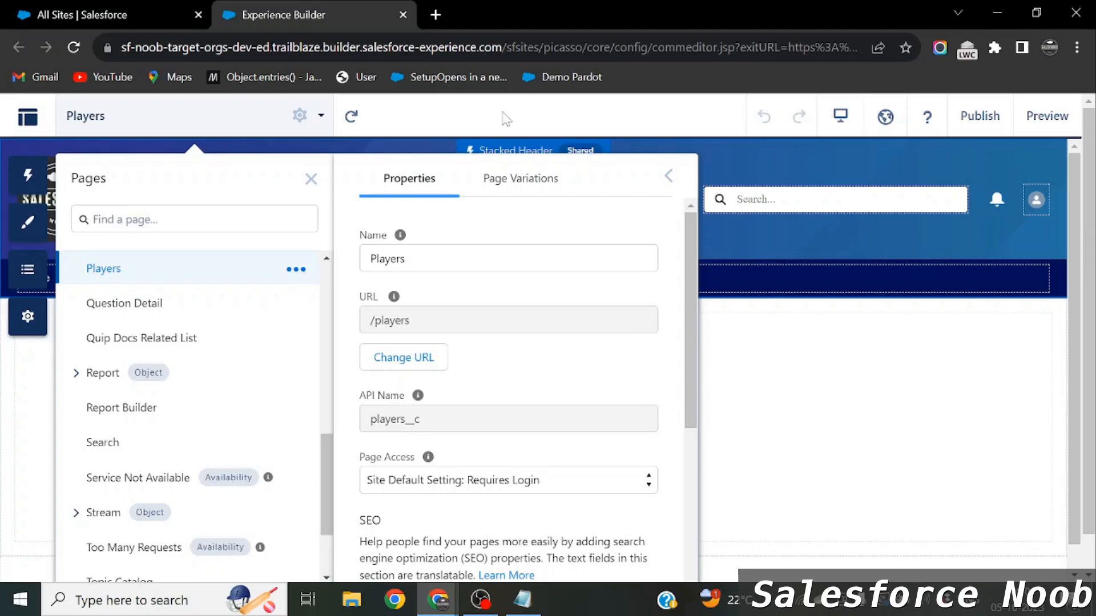
{"action": "left_click", "coordinate": [526, 196]}
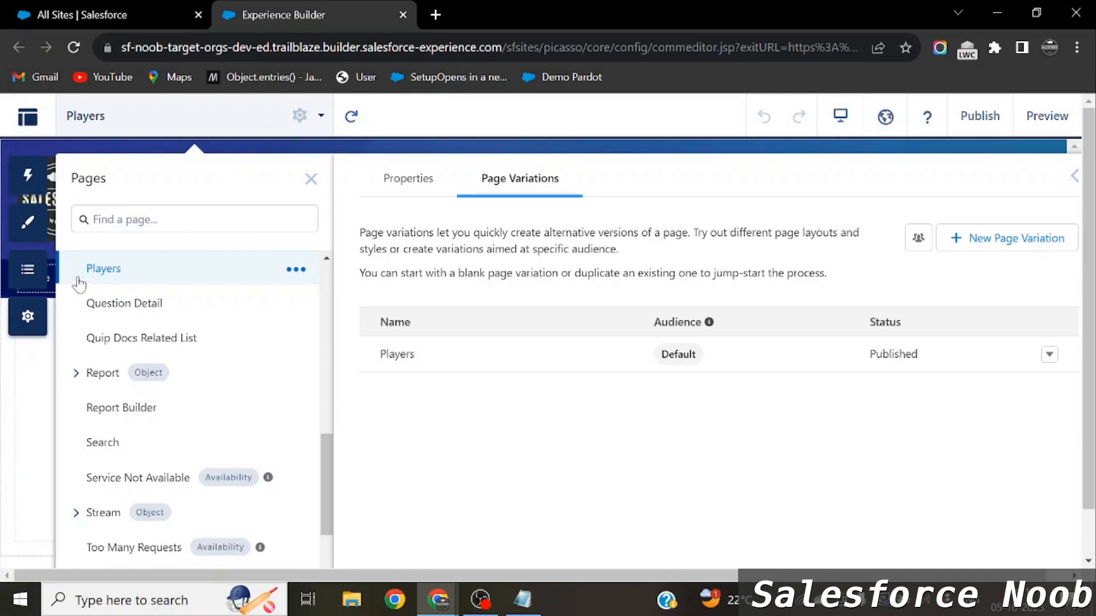
- Reload the Players page, review its properties in the page settings, and return to its page variations
{"action": "left_click", "coordinate": [111, 272]}
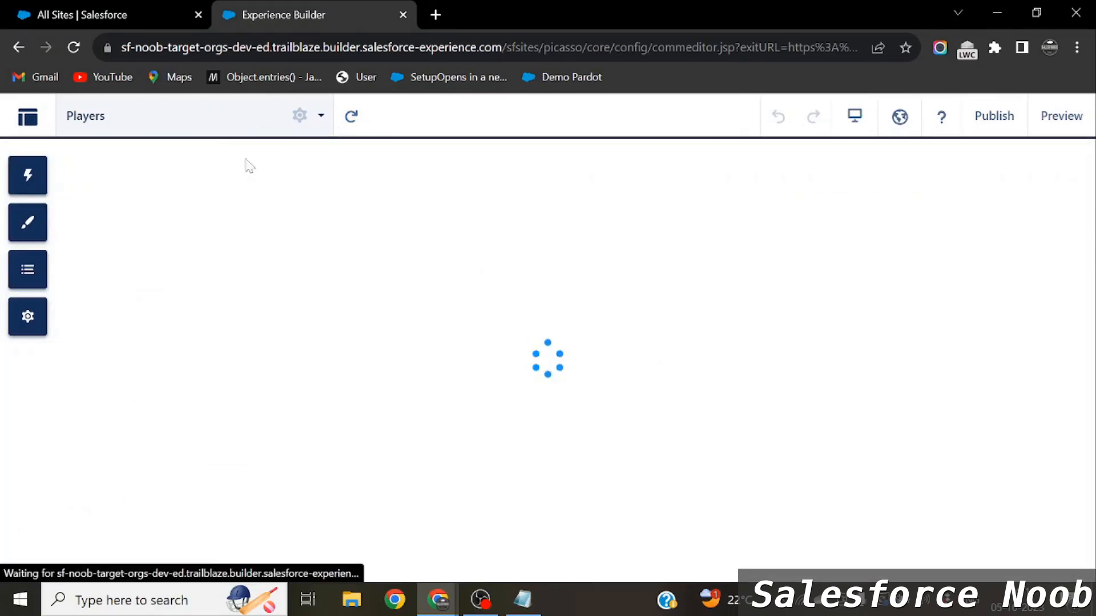
{"action": "left_click", "coordinate": [301, 117]}
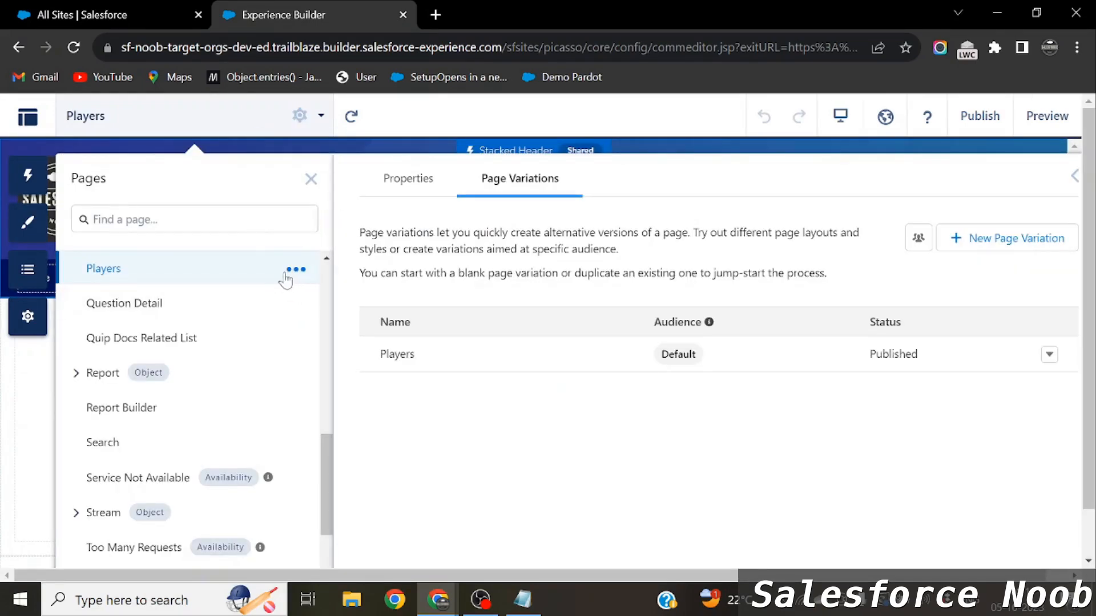
{"action": "left_click", "coordinate": [393, 194]}
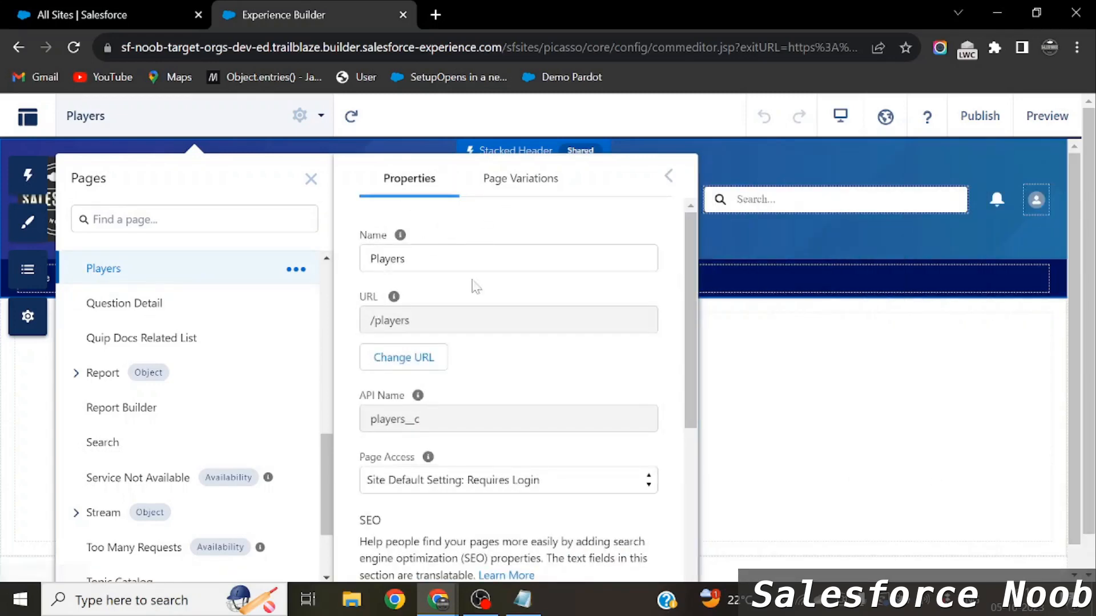
{"action": "scroll", "coordinate": [485, 384], "scroll_direction": "down", "scroll_amount": 5}
{"action": "scroll", "coordinate": [485, 384], "scroll_direction": "up", "scroll_amount": 5}
{"action": "left_click", "coordinate": [512, 196]}
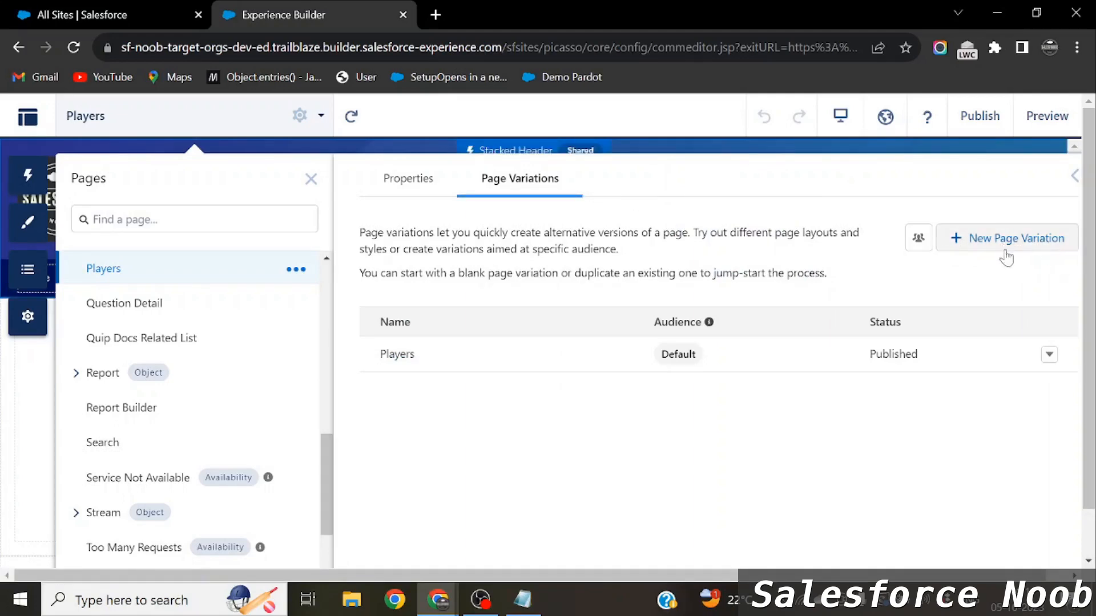
{"action": "left_click_drag", "start_coordinate": [360, 232], "coordinate": [445, 233]}
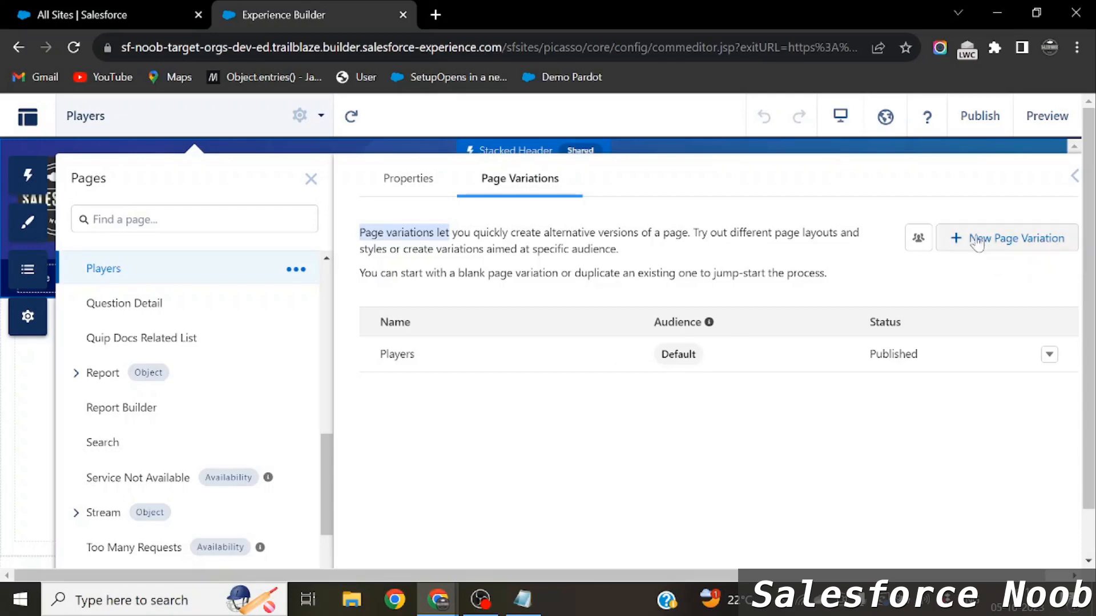
- Create a blank page variation named England for the Players page, using the Flexible Layout
{"action": "left_click", "coordinate": [1003, 241]}
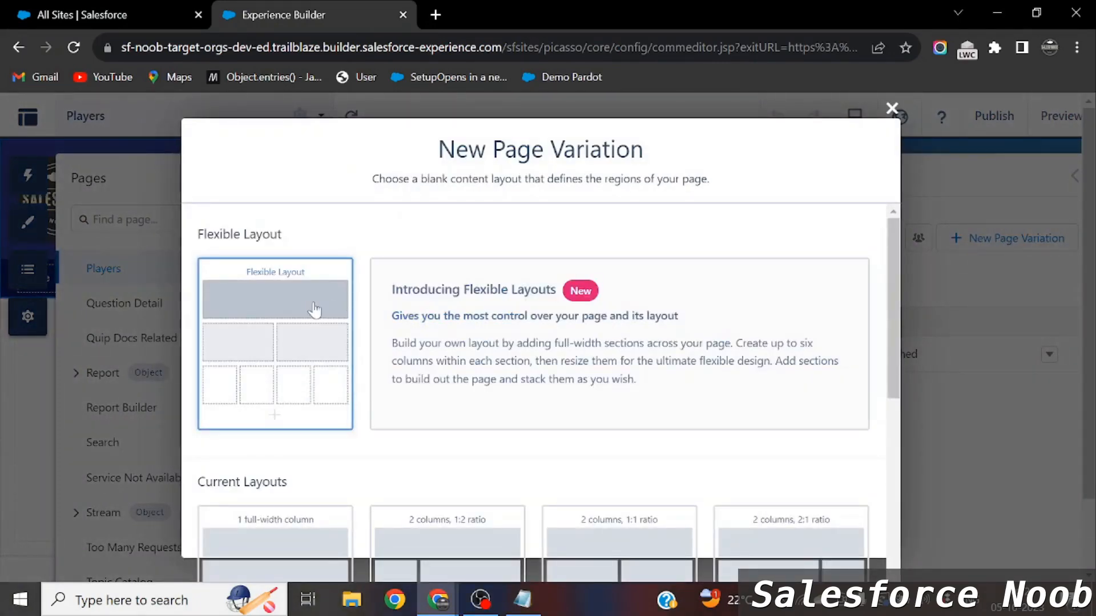
{"action": "scroll", "coordinate": [577, 440], "scroll_direction": "down", "scroll_amount": 5}
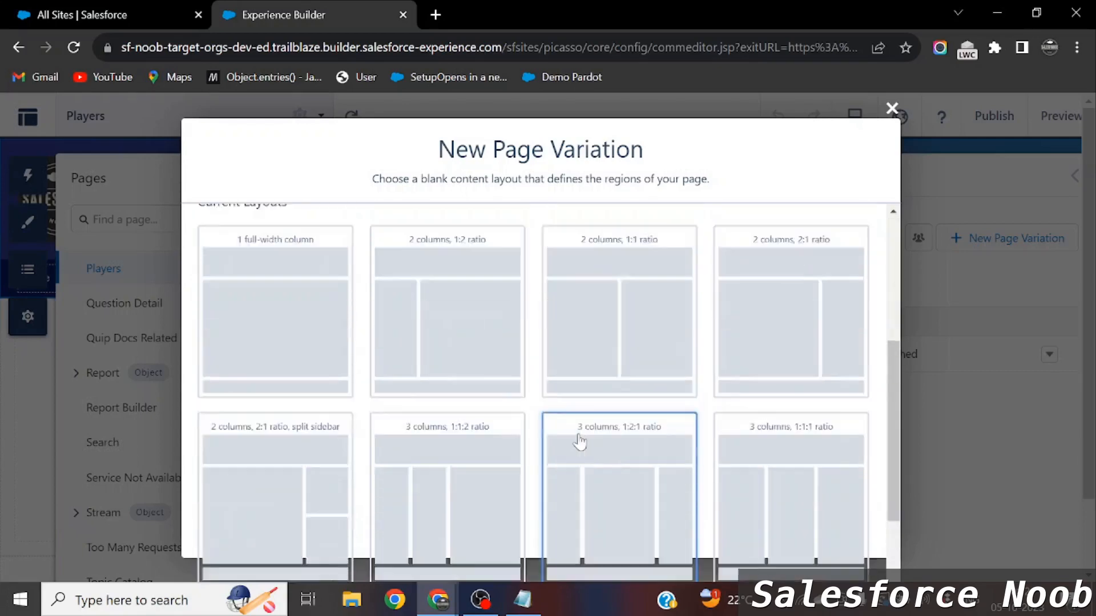
{"action": "scroll", "coordinate": [577, 443], "scroll_direction": "up", "scroll_amount": 5}
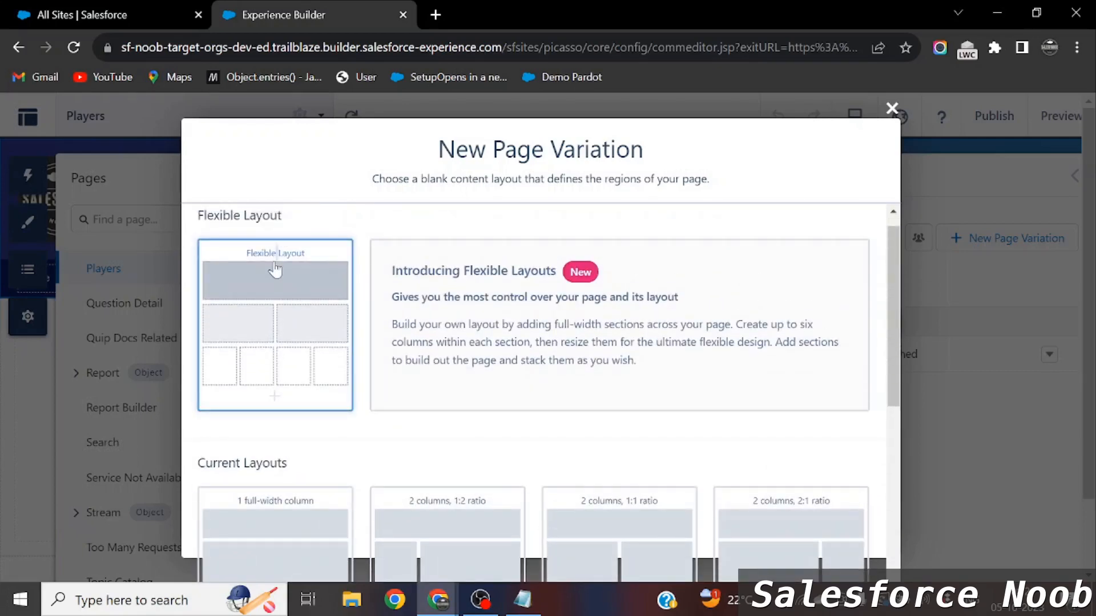
{"action": "scroll", "coordinate": [310, 335], "scroll_direction": "down", "scroll_amount": 10}
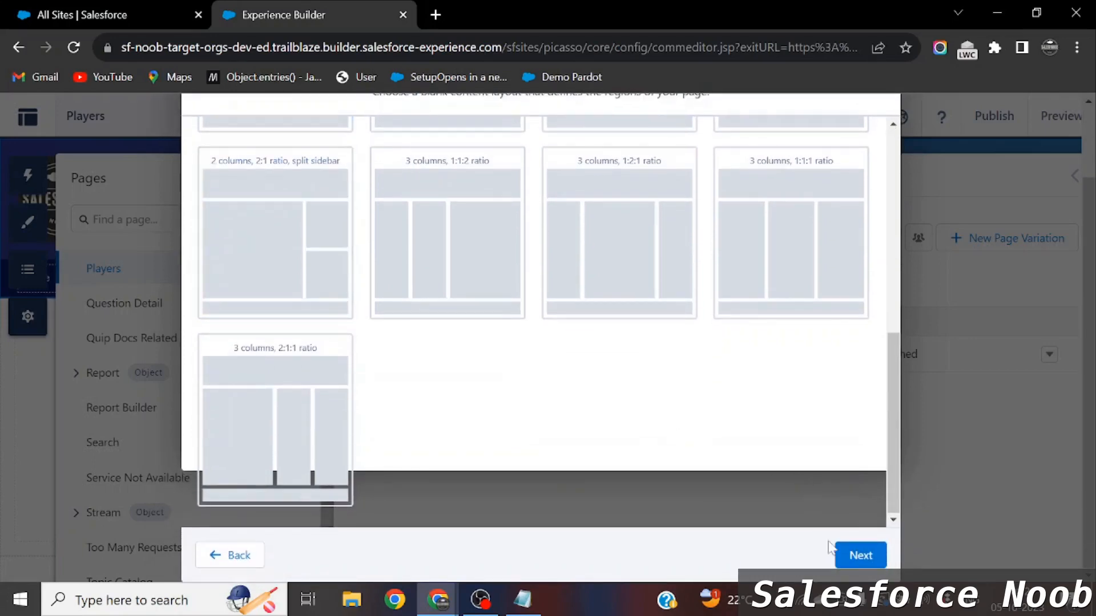
{"action": "left_click", "coordinate": [857, 555]}
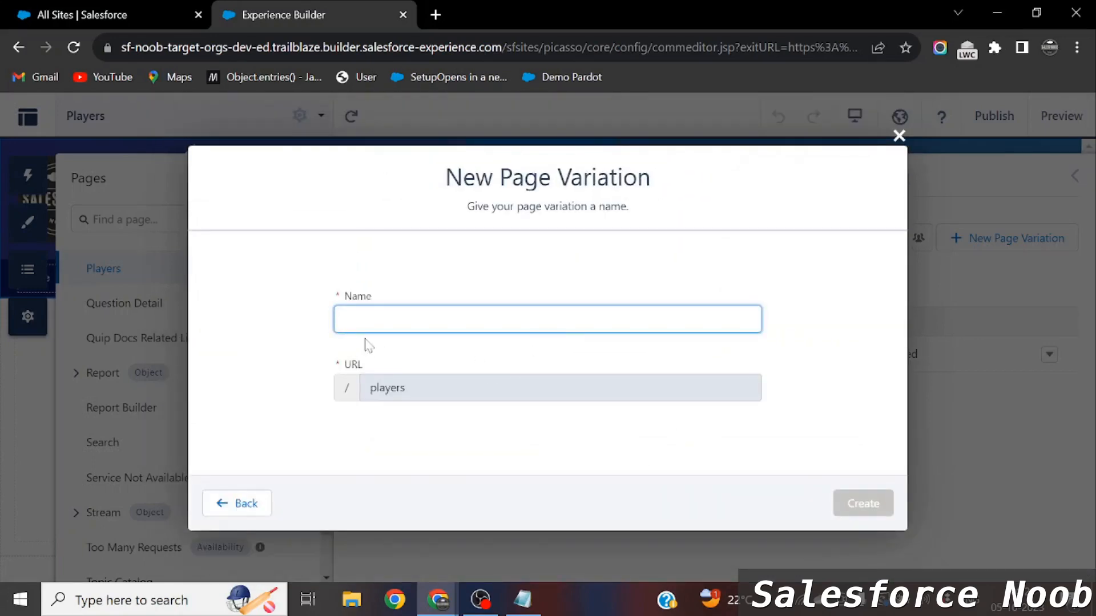
{"action": "type", "text": "England"}
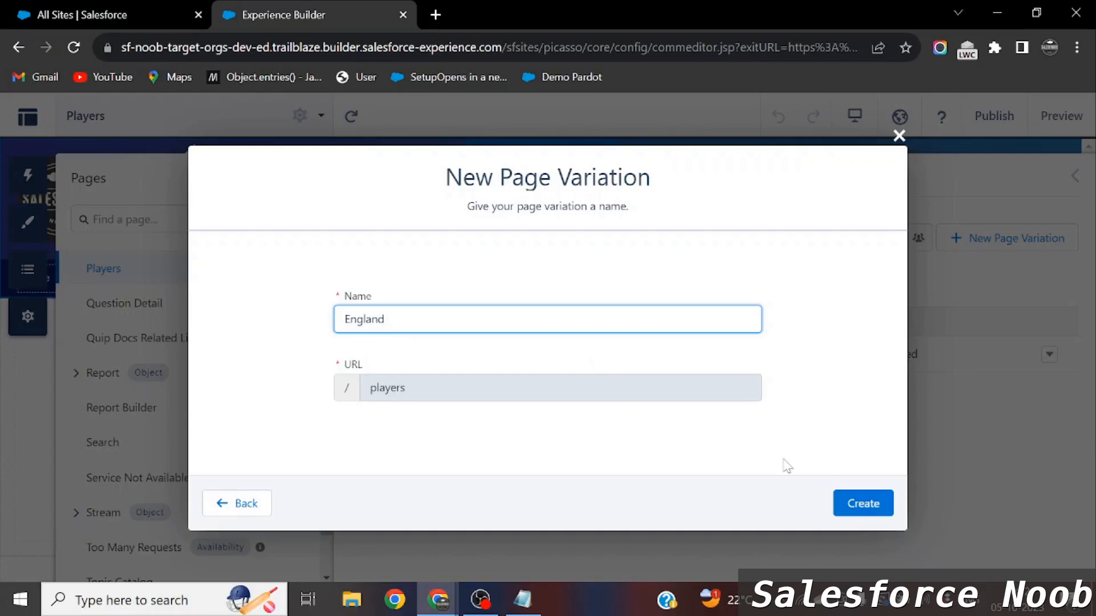
{"action": "left_click", "coordinate": [856, 504]}
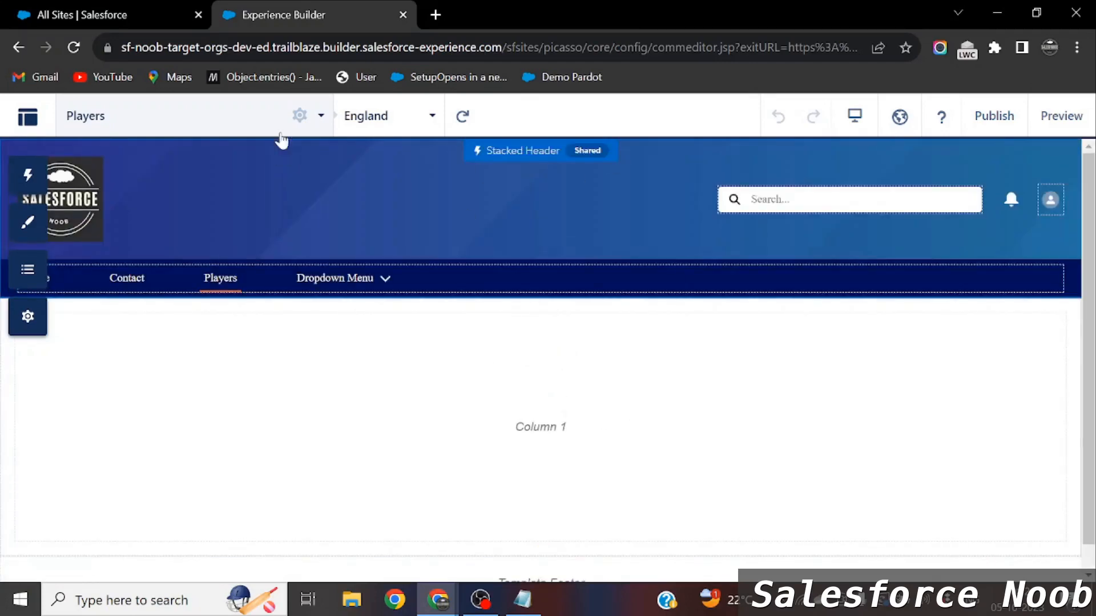
- Add another page variation to the Players page with the Flexible Layout and name it India
{"action": "left_click", "coordinate": [301, 117]}
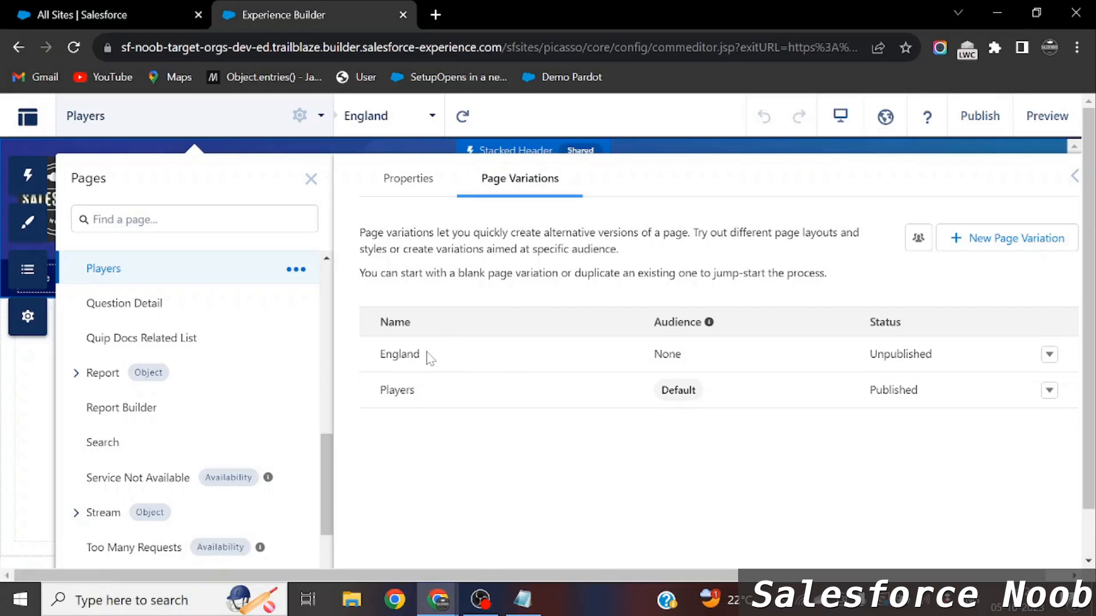
{"action": "left_click_drag", "start_coordinate": [429, 358], "coordinate": [378, 359]}
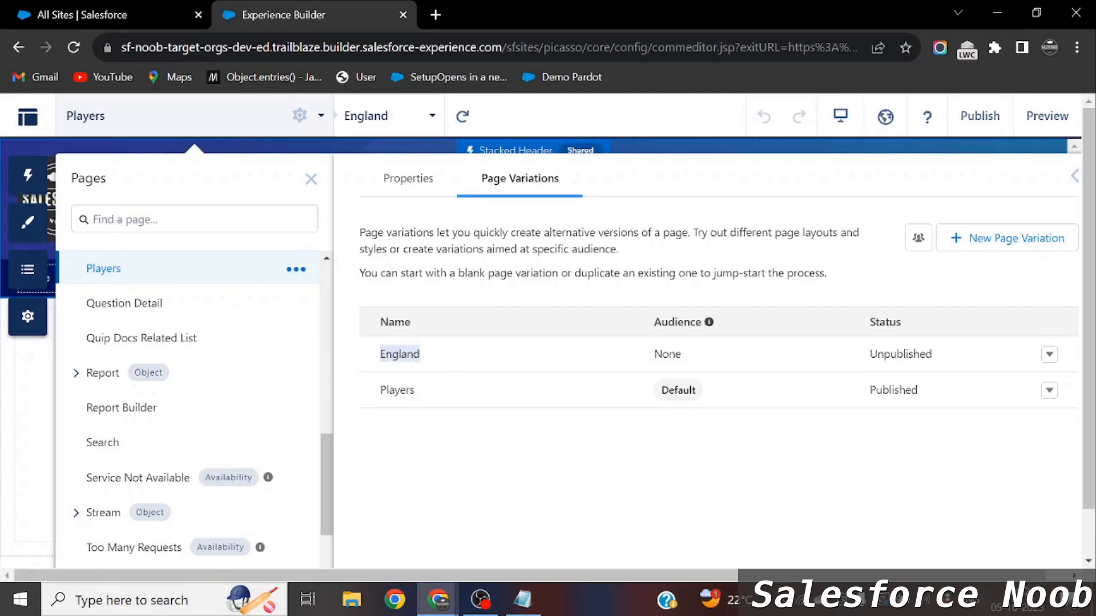
{"action": "left_click", "coordinate": [1001, 236]}
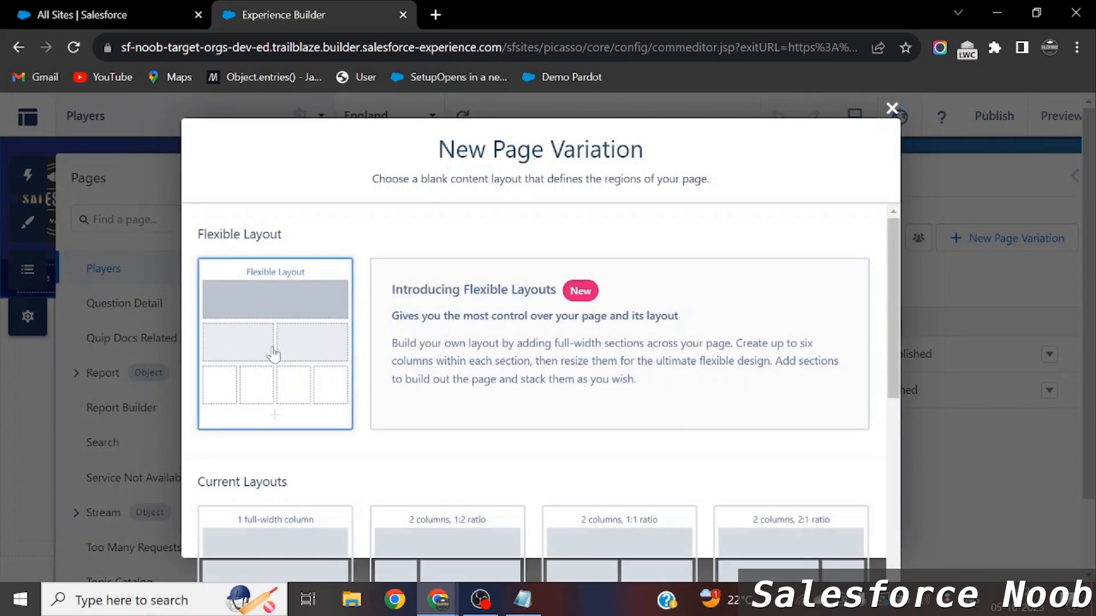
{"action": "scroll", "coordinate": [653, 441], "scroll_direction": "down", "scroll_amount": 8}
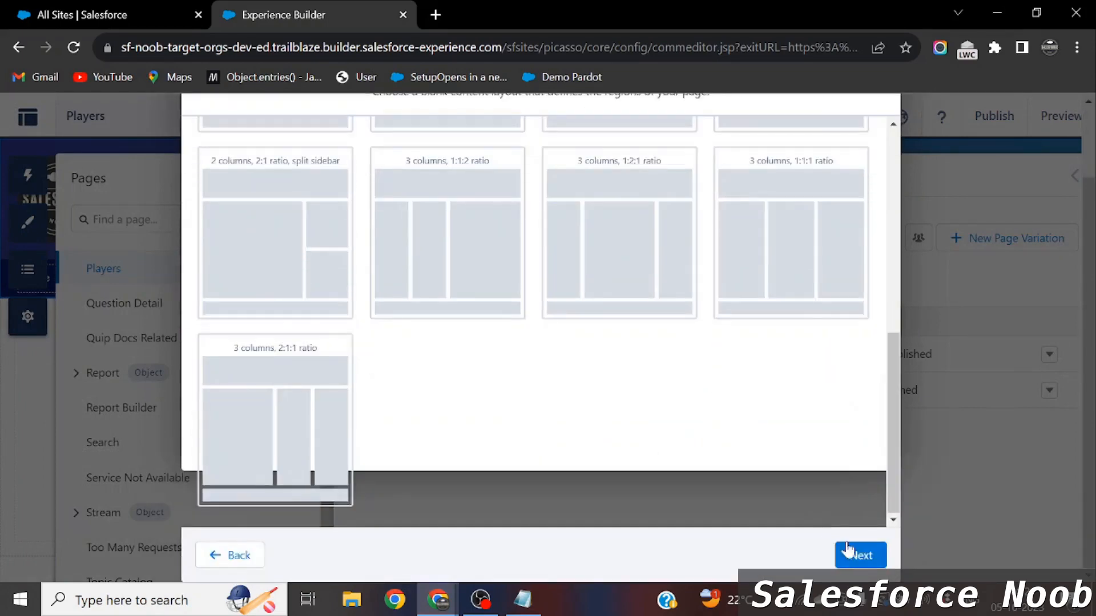
{"action": "left_click", "coordinate": [855, 553]}
{"action": "type", "text": "India"}
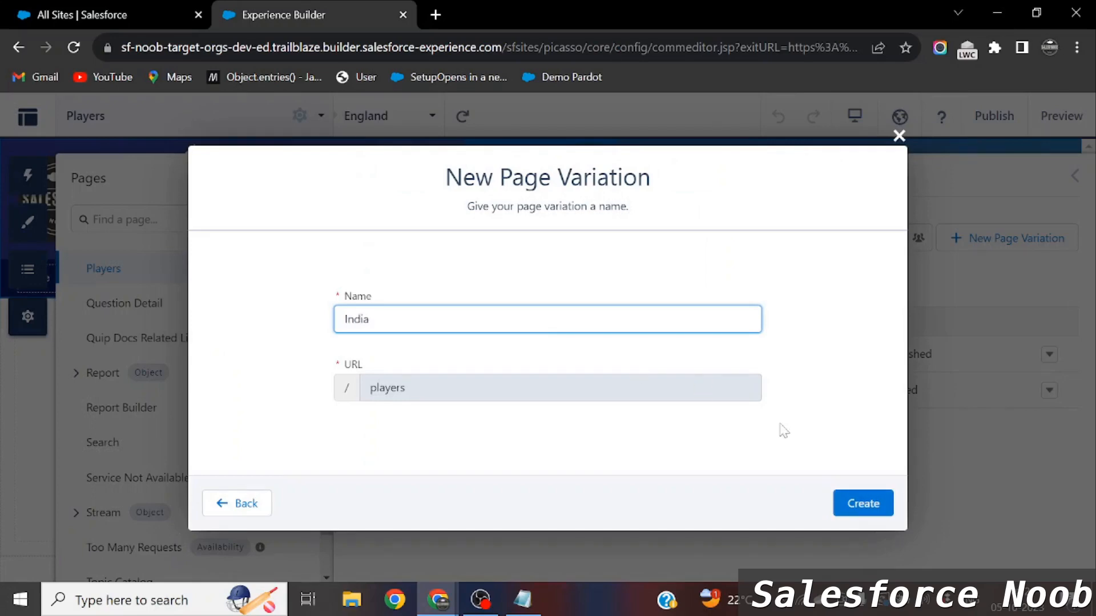
{"action": "left_click", "coordinate": [853, 504]}
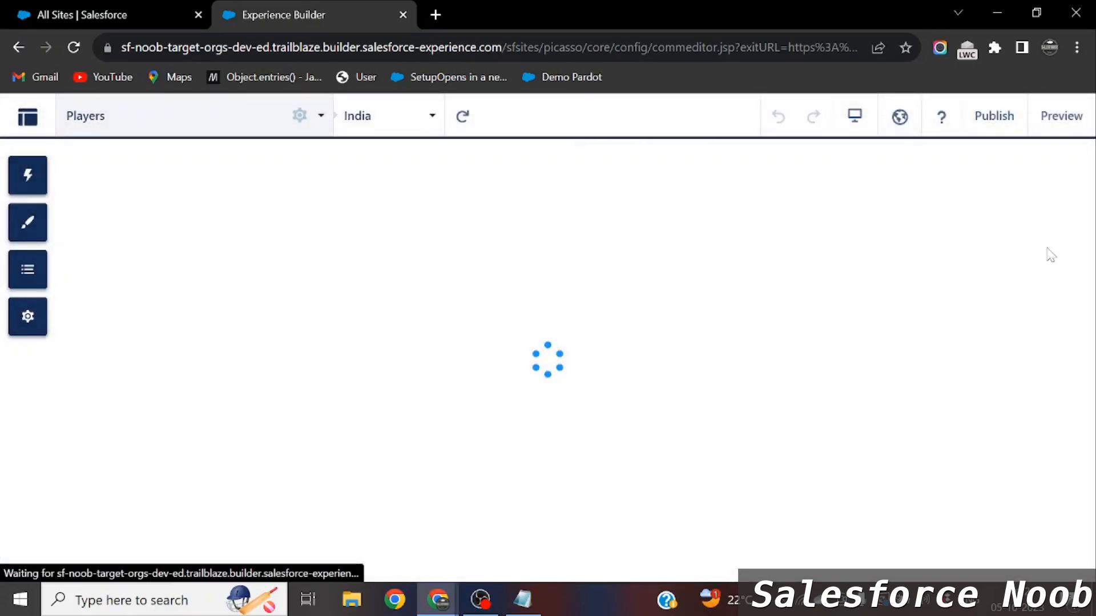
- Create a third Players page variation with the Flexible Layout, named Germany
{"action": "left_click", "coordinate": [300, 116]}
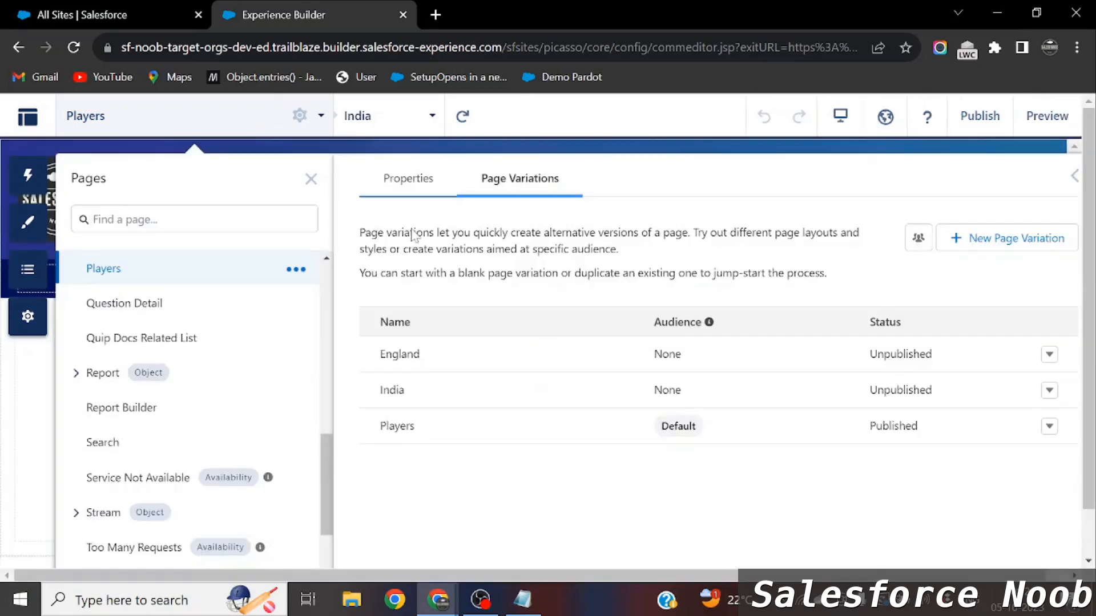
{"action": "left_click", "coordinate": [1000, 235]}
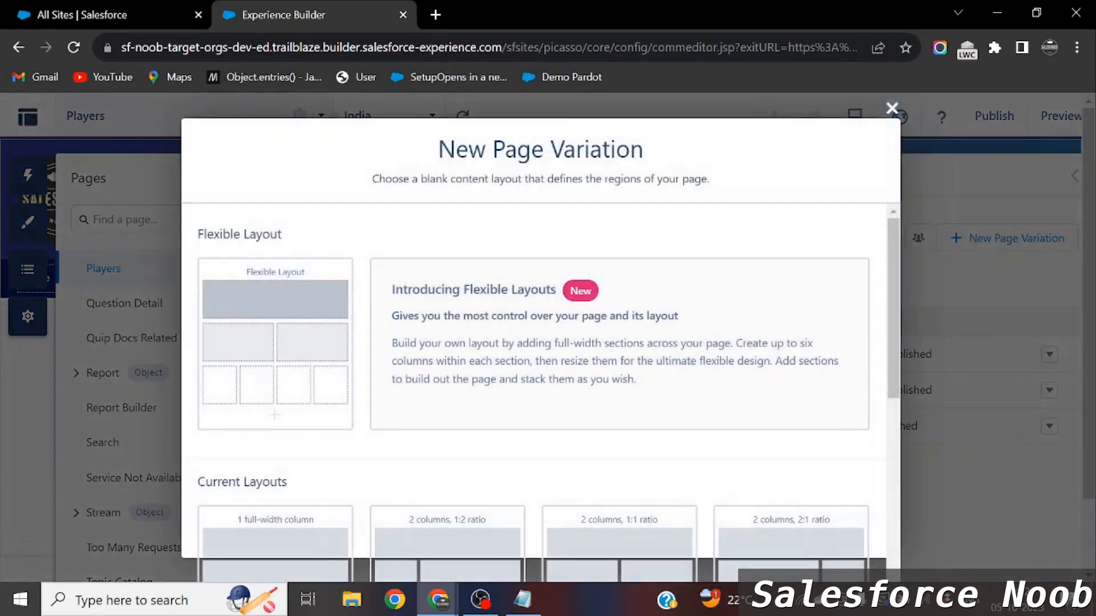
{"action": "scroll", "coordinate": [644, 455], "scroll_direction": "down", "scroll_amount": 6}
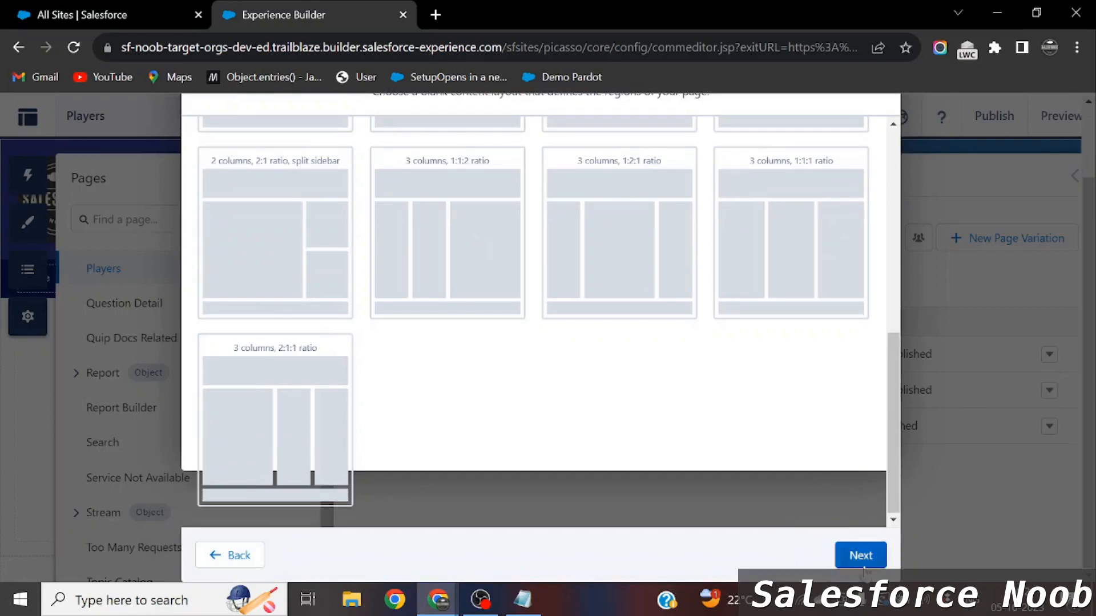
{"action": "left_click", "coordinate": [861, 558]}
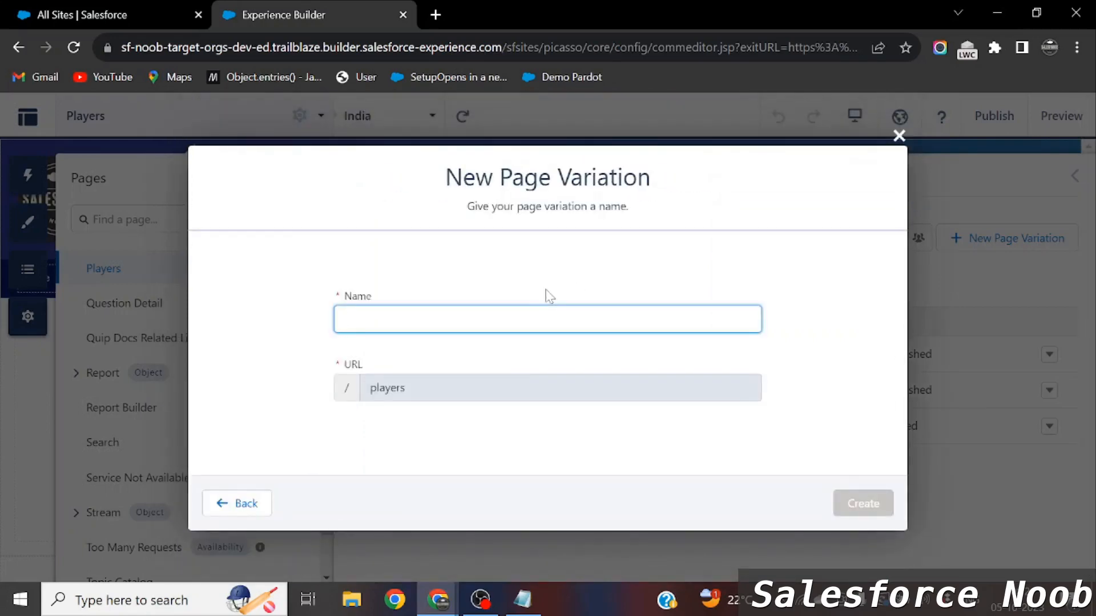
{"action": "type", "text": "Germany"}
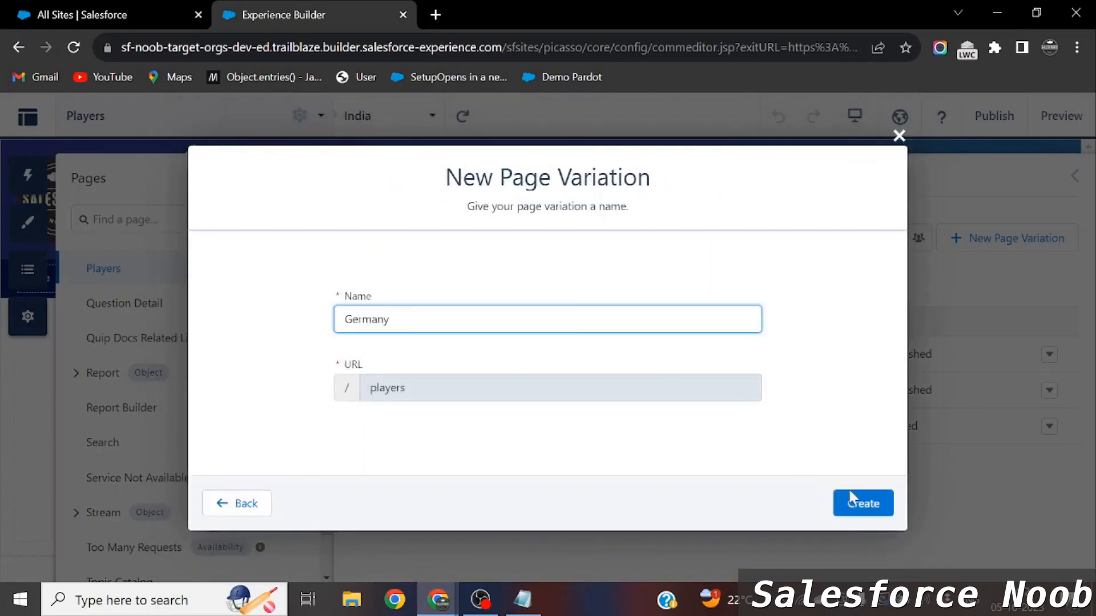
{"action": "left_click", "coordinate": [851, 500]}
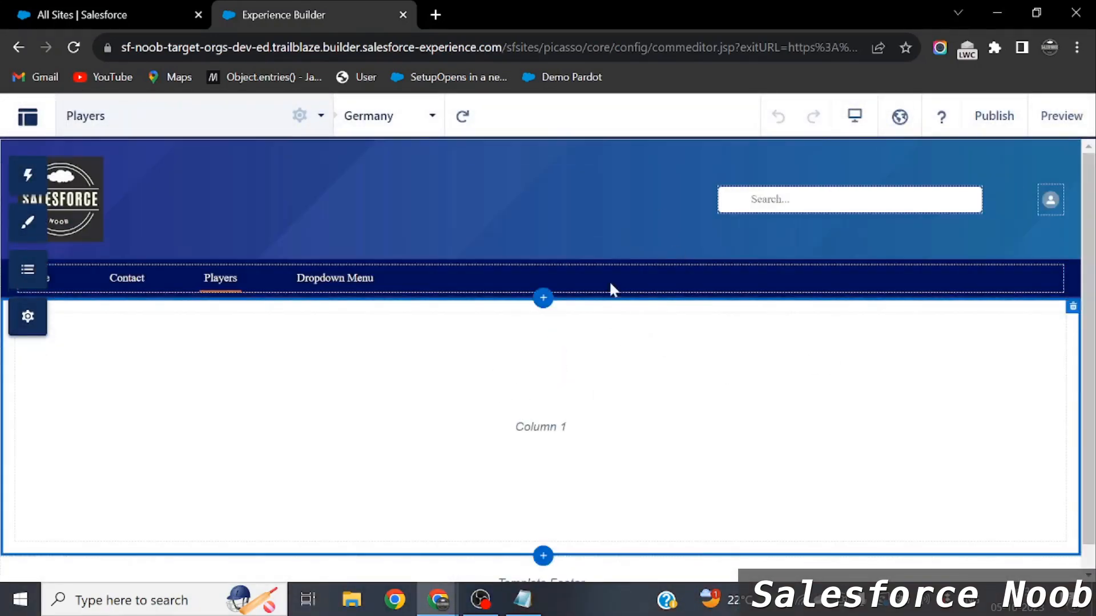
- Review the list of Players page variations and preview the Germany variation
{"action": "left_click", "coordinate": [351, 197]}
{"action": "left_click", "coordinate": [299, 116]}
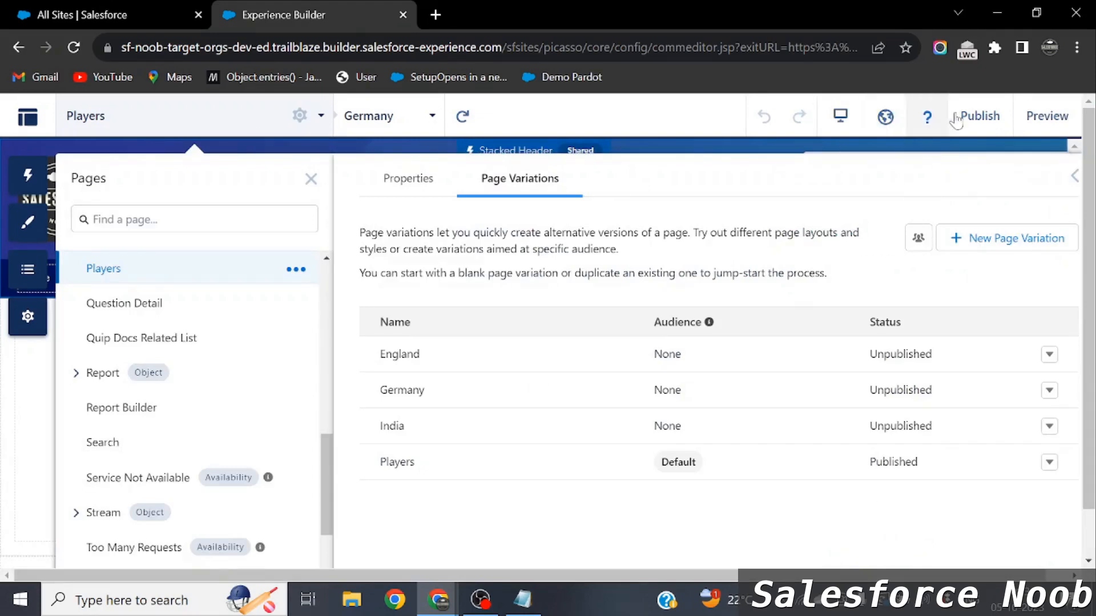
{"action": "left_click", "coordinate": [1034, 117]}
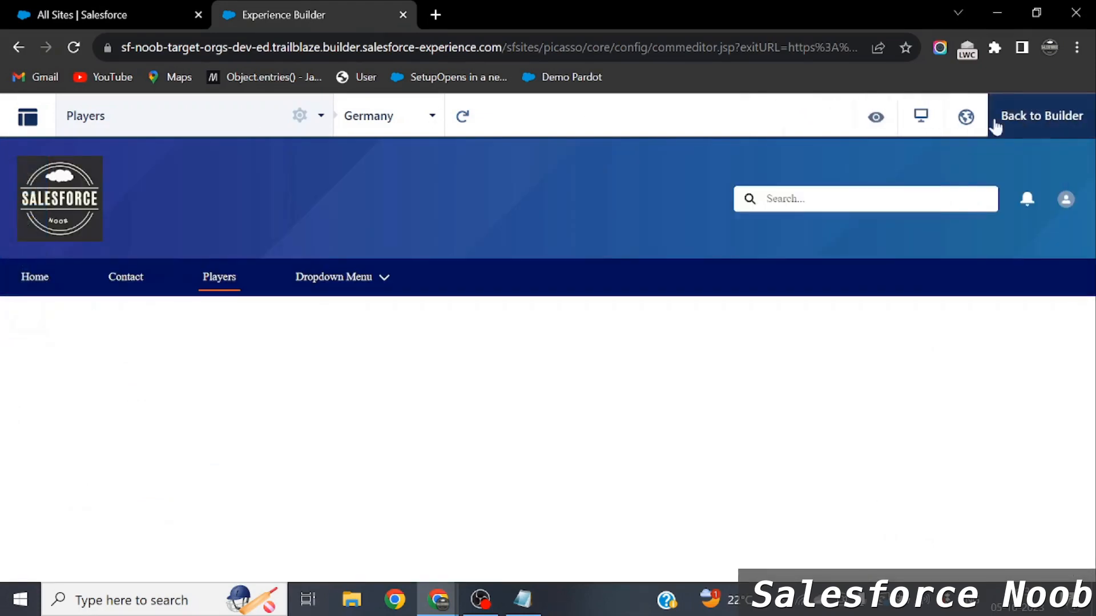
- Examine the Players page's URL and API name in its properties, and return to its page variations
{"action": "left_click", "coordinate": [298, 116]}
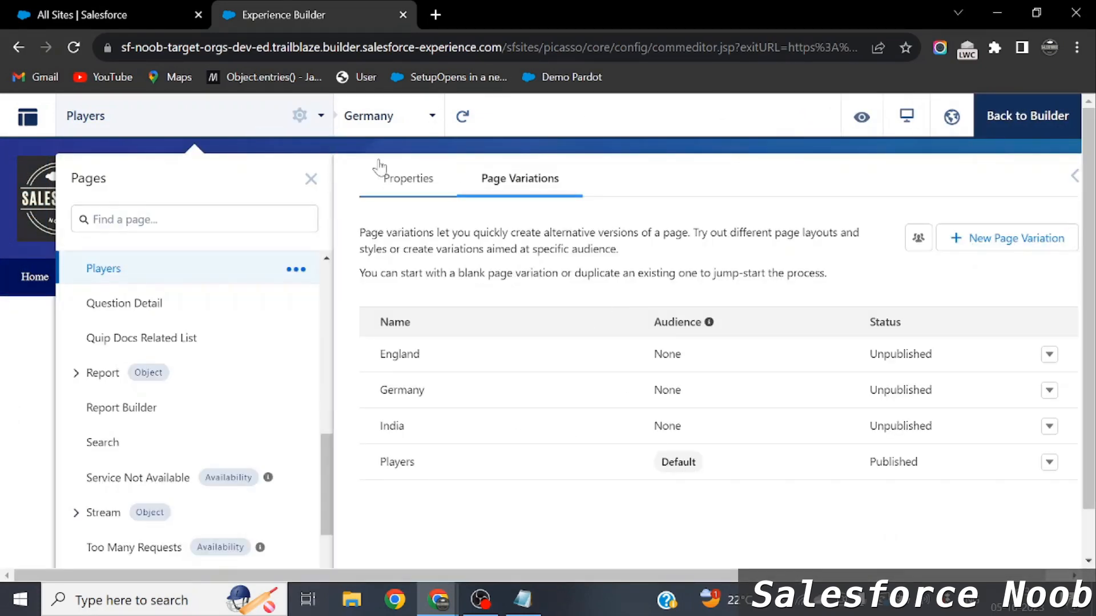
{"action": "left_click", "coordinate": [417, 182]}
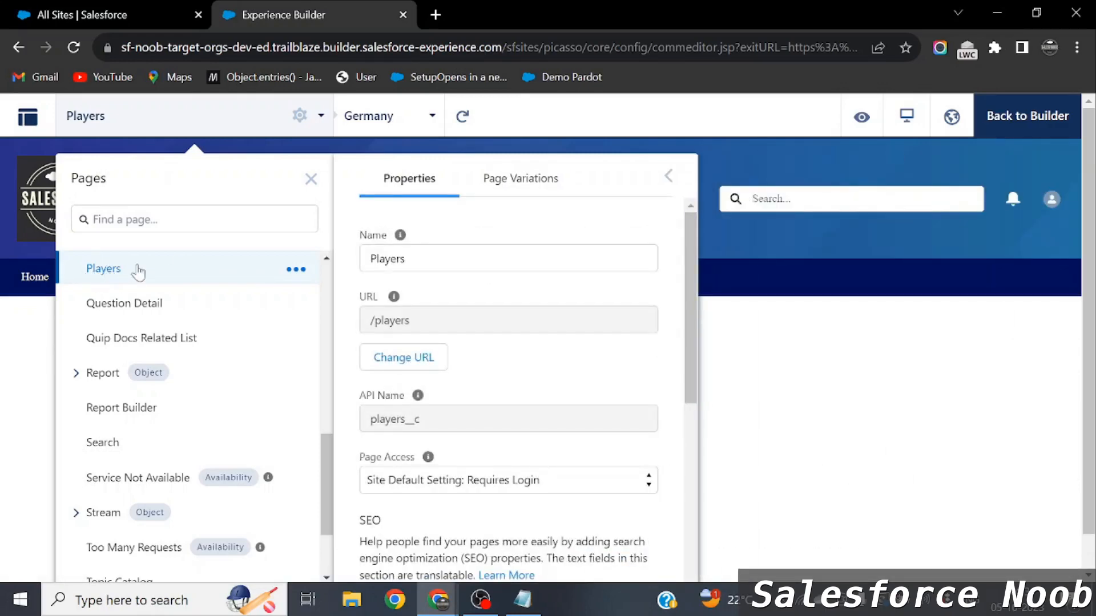
{"action": "left_click_drag", "start_coordinate": [420, 322], "coordinate": [376, 323]}
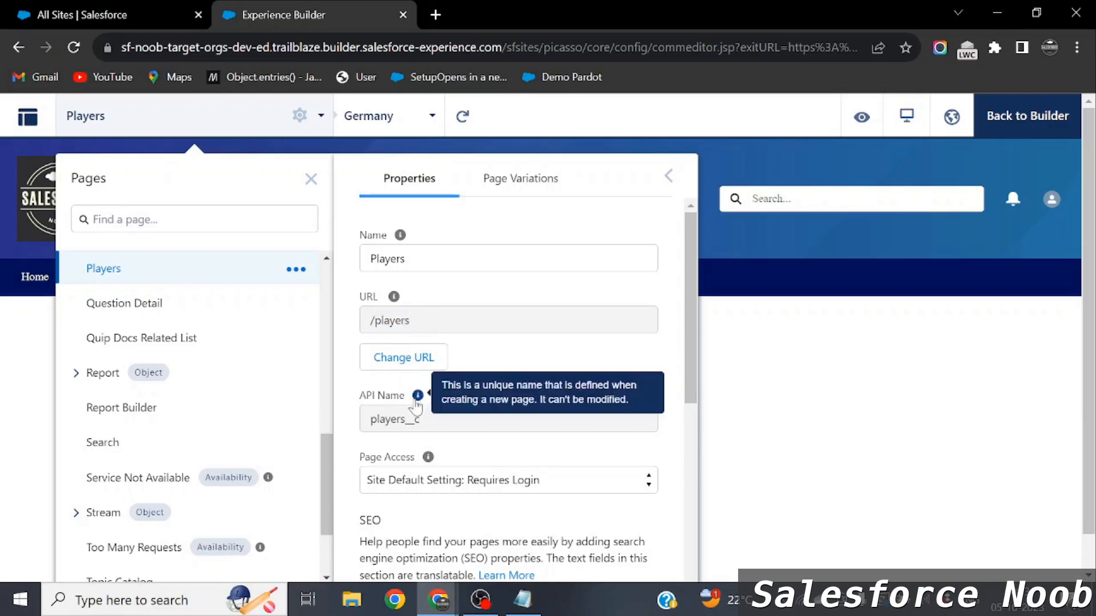
{"action": "left_click_drag", "start_coordinate": [421, 419], "coordinate": [371, 415]}
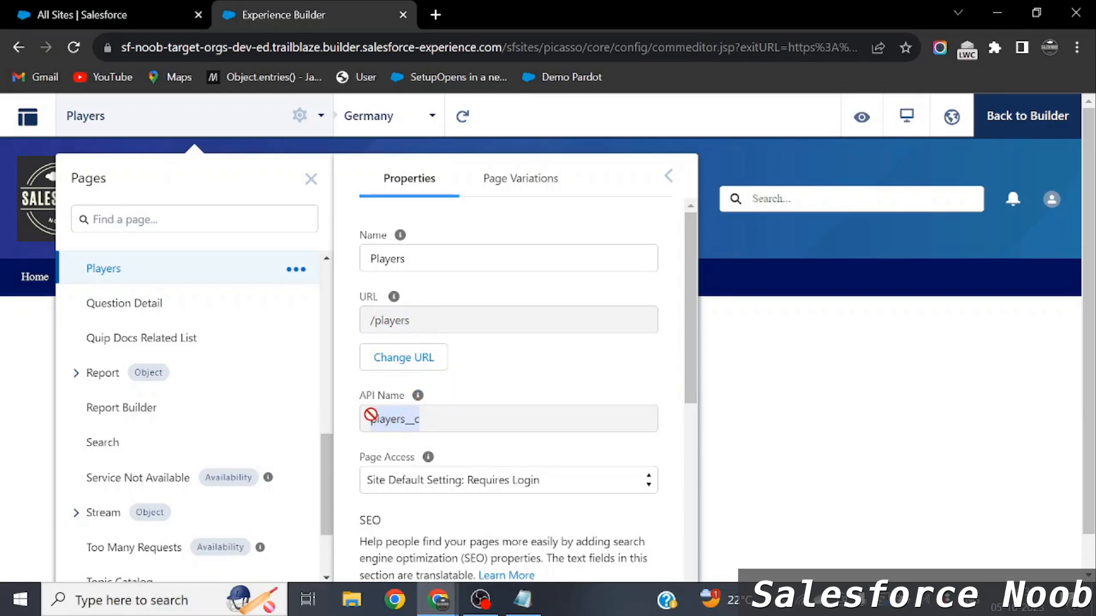
{"action": "left_click", "coordinate": [532, 200]}
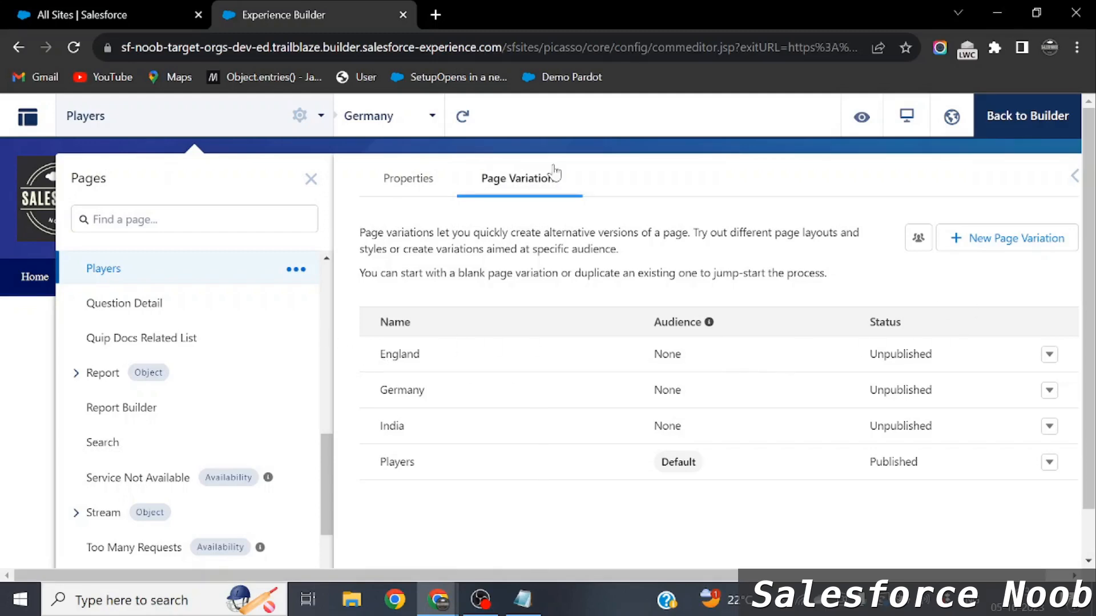
- Preview the England variation, return to the default Players page, and show the actions available for England in the page variations
{"action": "left_click", "coordinate": [433, 119]}
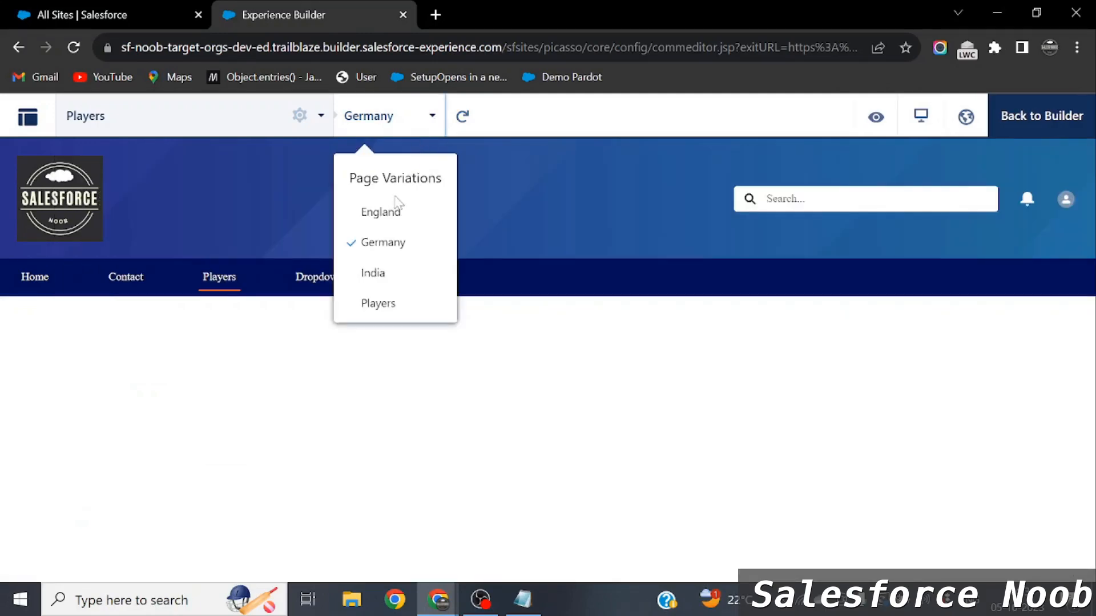
{"action": "left_click", "coordinate": [383, 214]}
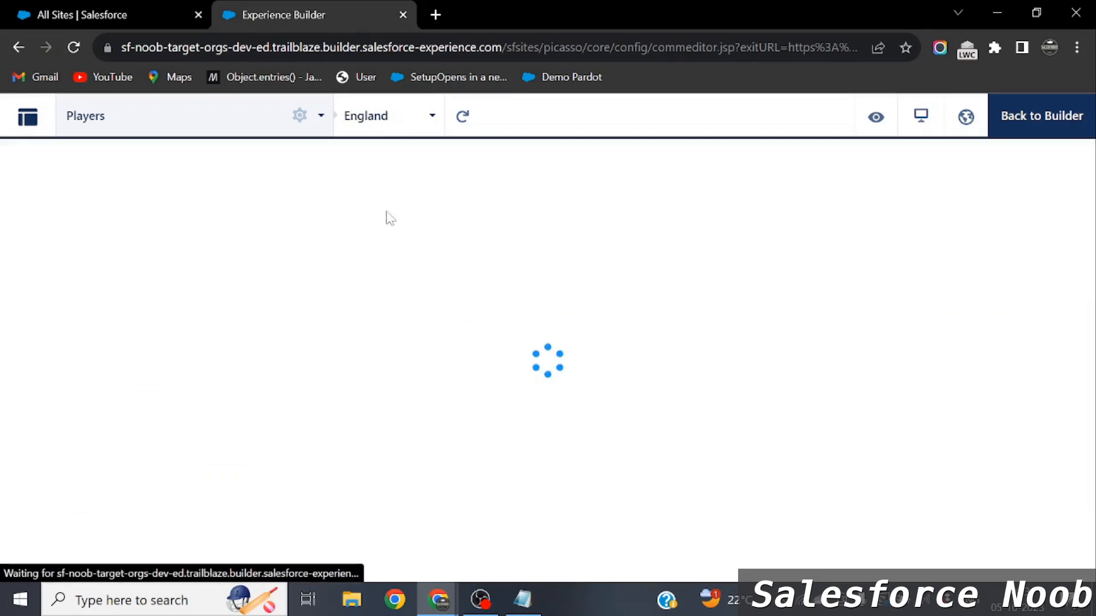
{"action": "left_click", "coordinate": [311, 117]}
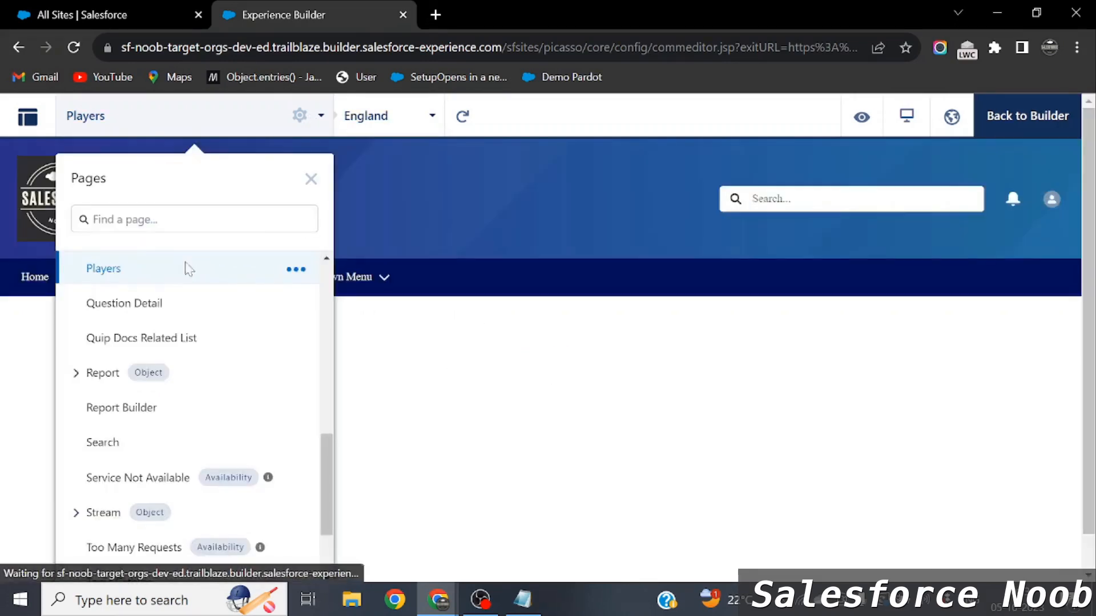
{"action": "left_click", "coordinate": [197, 267]}
{"action": "left_click", "coordinate": [301, 116]}
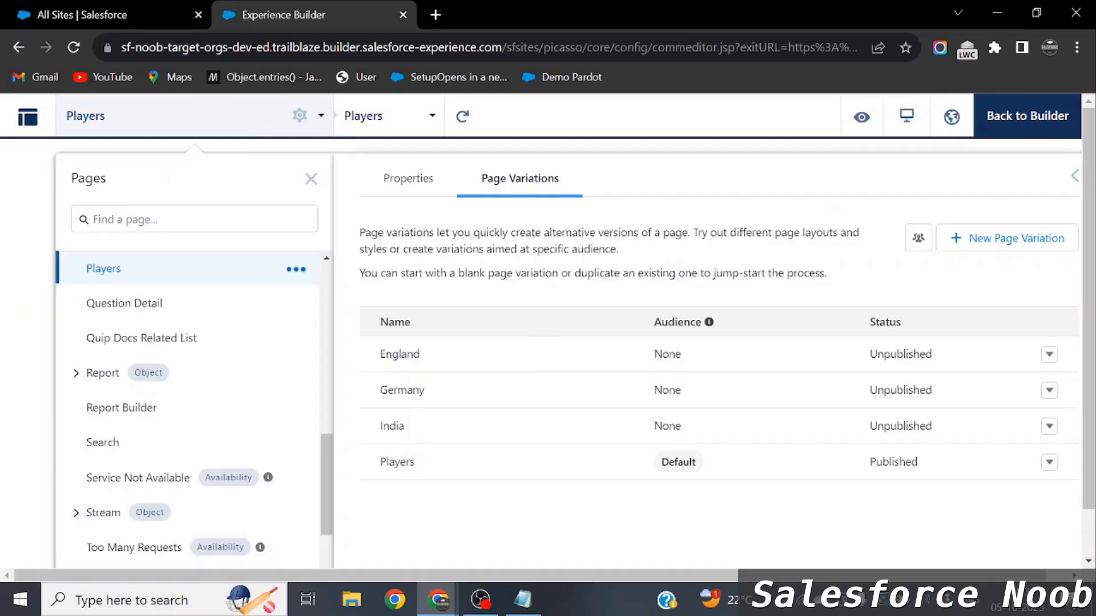
{"action": "left_click", "coordinate": [1049, 355]}
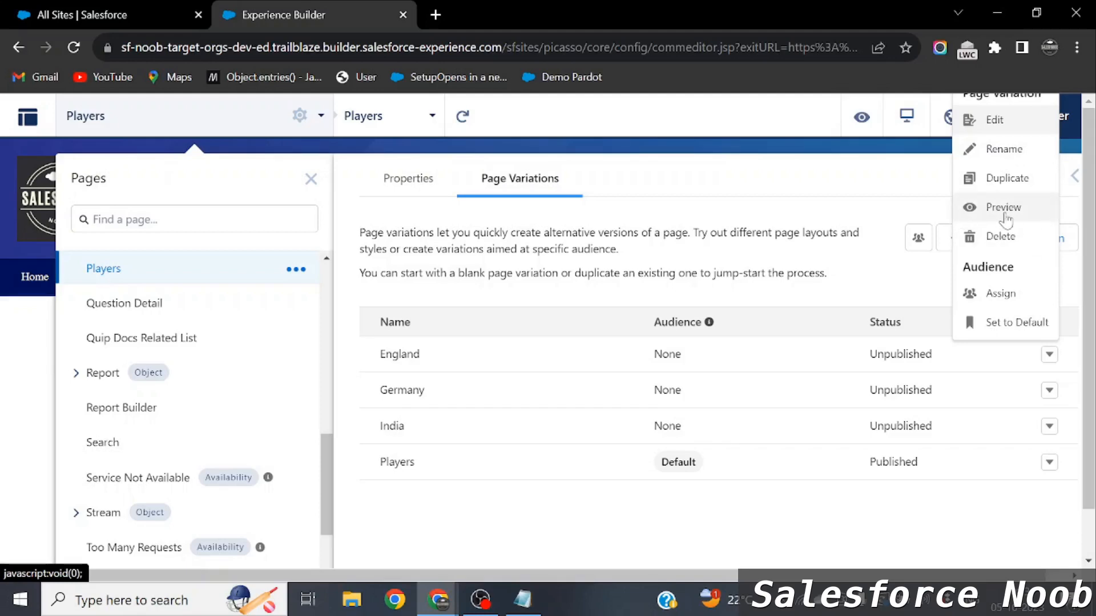
- Switch the Players page to the England variation and return to the builder
{"action": "left_click", "coordinate": [429, 116]}
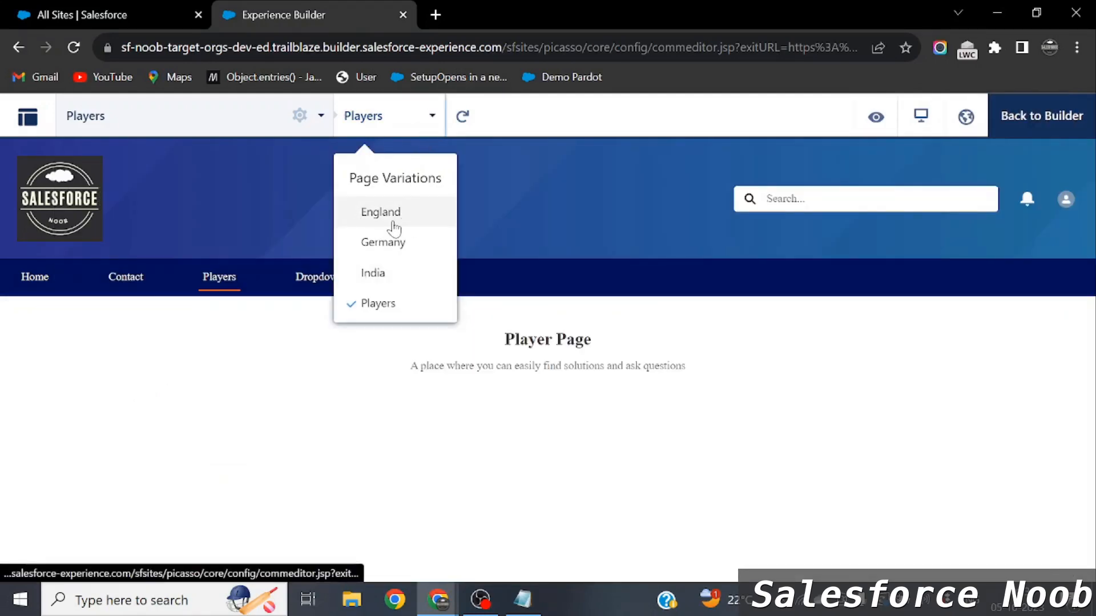
{"action": "left_click", "coordinate": [402, 226]}
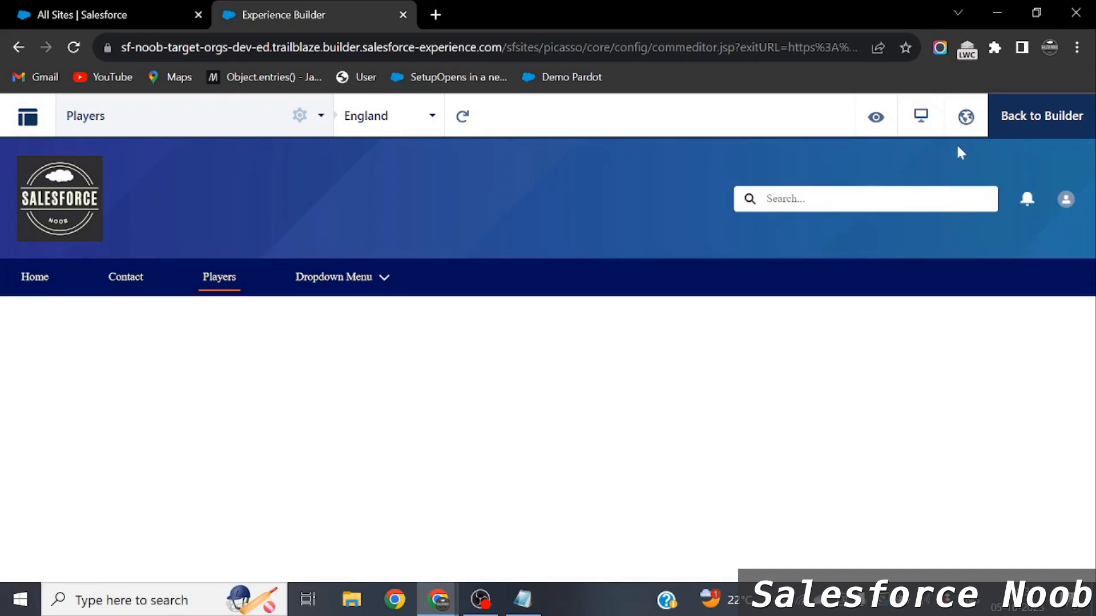
{"action": "left_click", "coordinate": [1037, 127]}
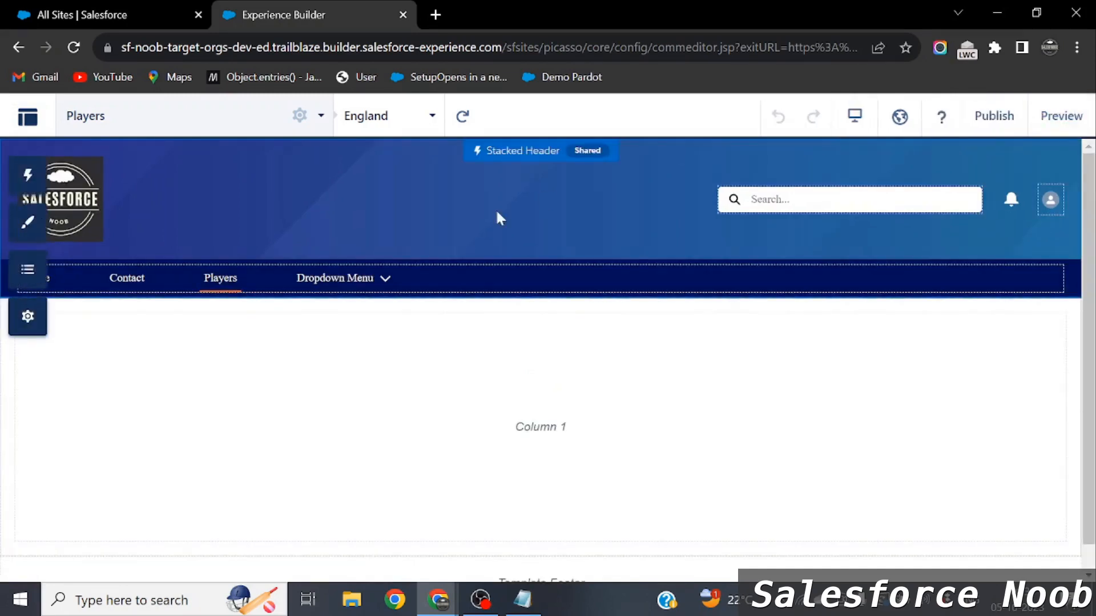
- Add a Headline component to the empty column of the England variation
{"action": "left_click", "coordinate": [28, 178]}
{"action": "scroll", "coordinate": [131, 365], "scroll_direction": "down", "scroll_amount": 5}
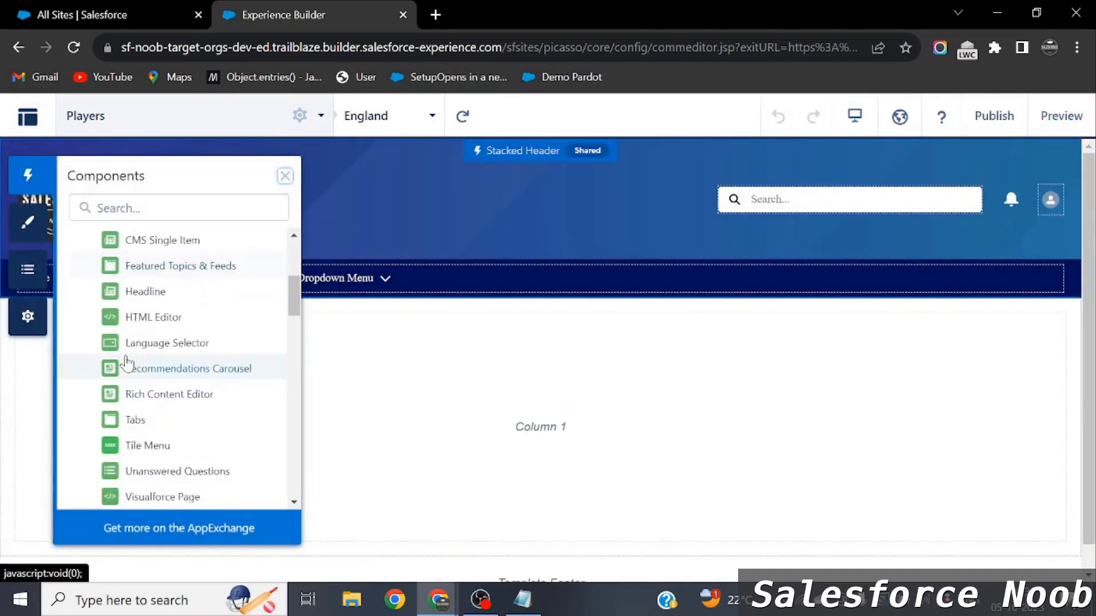
{"action": "scroll", "coordinate": [126, 364], "scroll_direction": "down", "scroll_amount": 1}
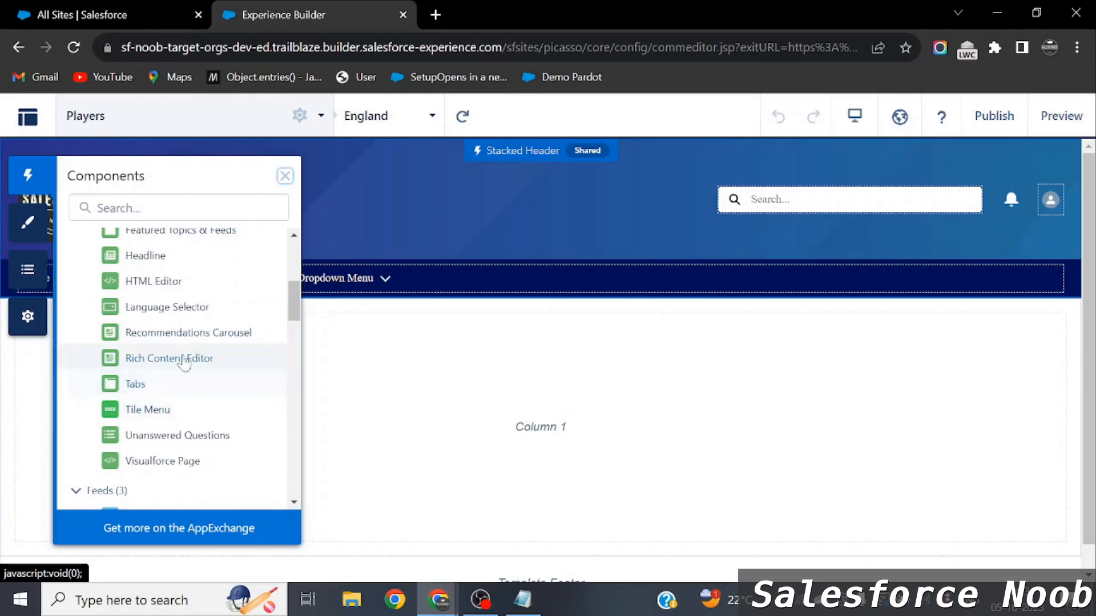
{"action": "left_click_drag", "start_coordinate": [147, 262], "coordinate": [487, 365]}
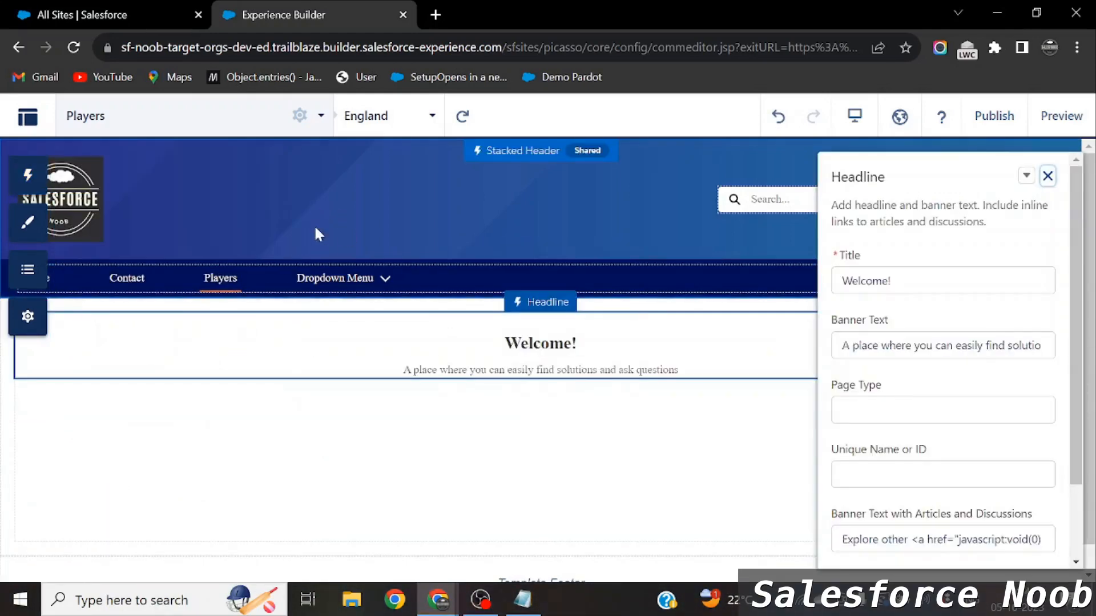
- Set the title of the England variation's headline to England
{"action": "key", "text": "Tab"}
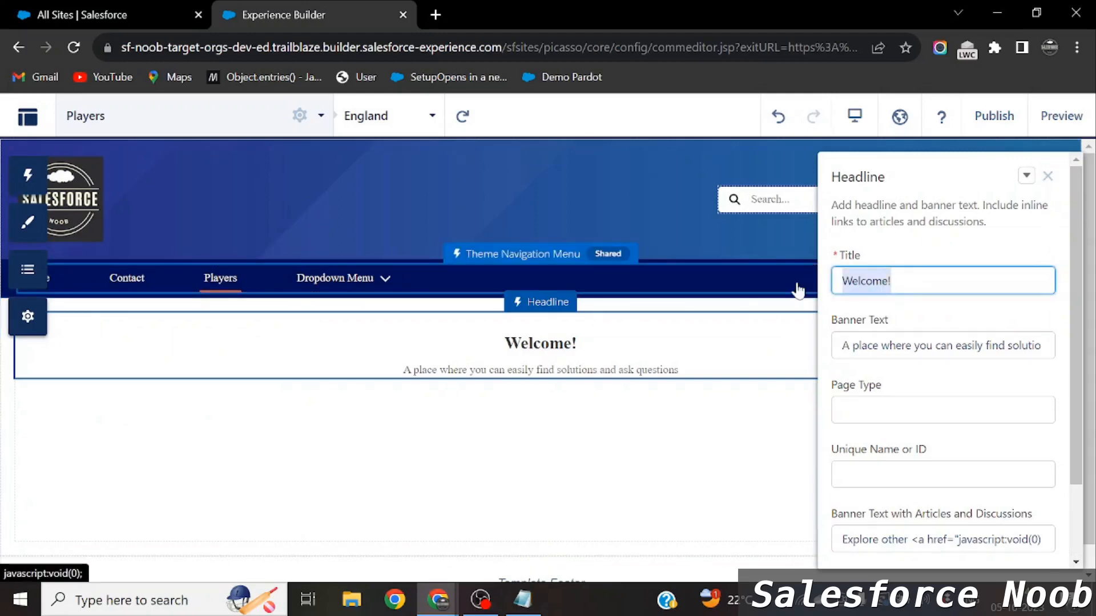
{"action": "type", "text": "This Page is Fo"}
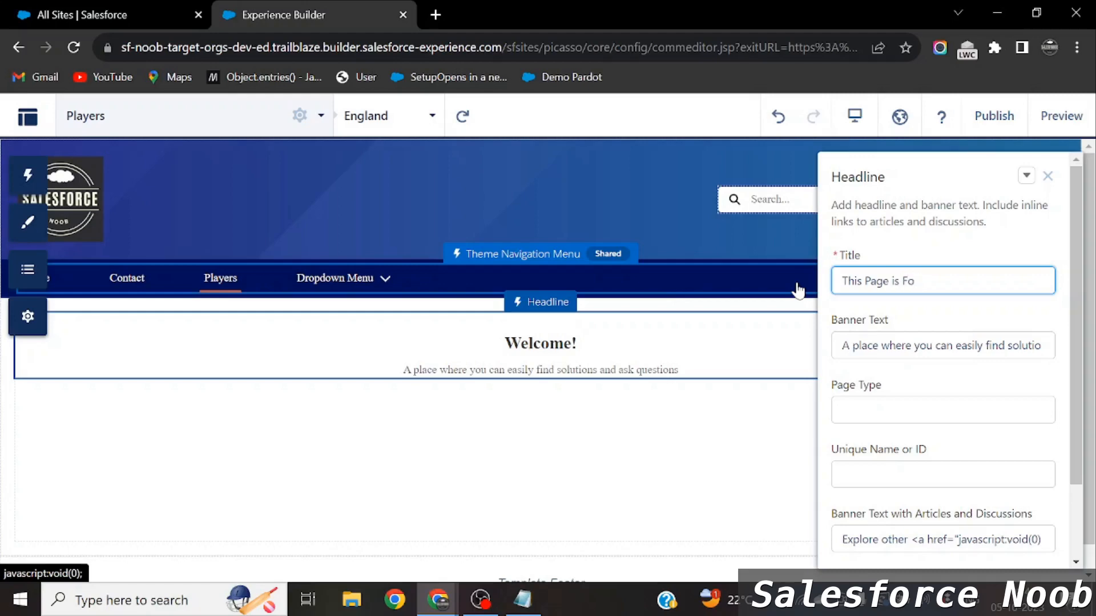
{"action": "key", "text": "BackSpace"}
{"action": "key", "text": "BackSpace"}
{"action": "key", "text": "BackSpace"}
{"action": "key", "text": "BackSpace"}
{"action": "key", "text": "BackSpace"}
{"action": "key", "text": "BackSpace"}
{"action": "key", "text": "BackSpace"}
{"action": "key", "text": "BackSpace"}
{"action": "key", "text": "BackSpace"}
{"action": "key", "text": "BackSpace"}
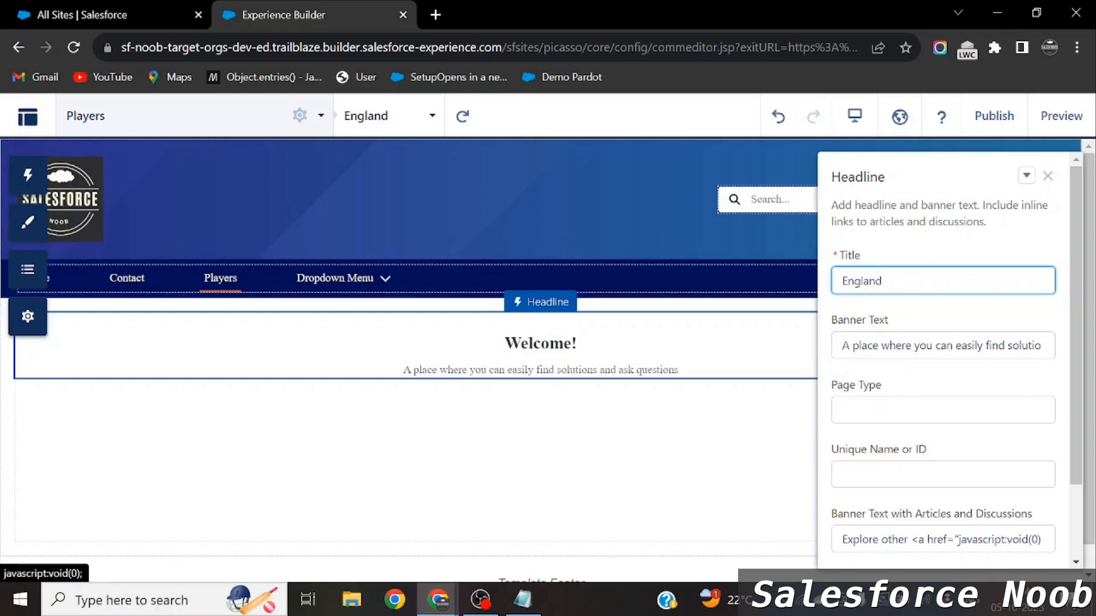
{"action": "left_click", "coordinate": [945, 345]}
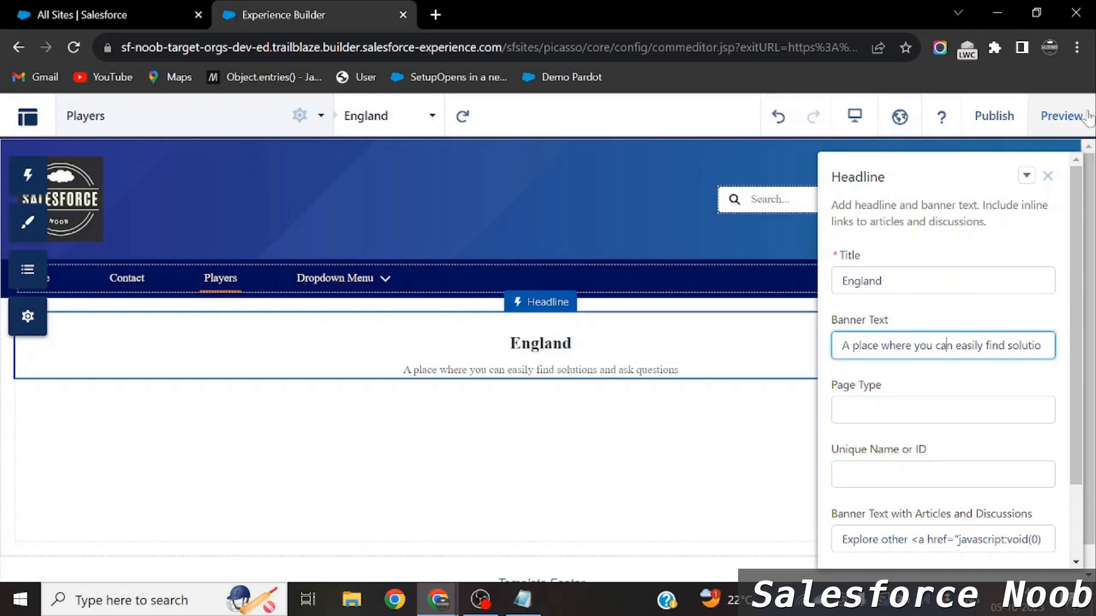
- Preview the England variation and look over the list of page variations
{"action": "left_click", "coordinate": [1060, 117]}
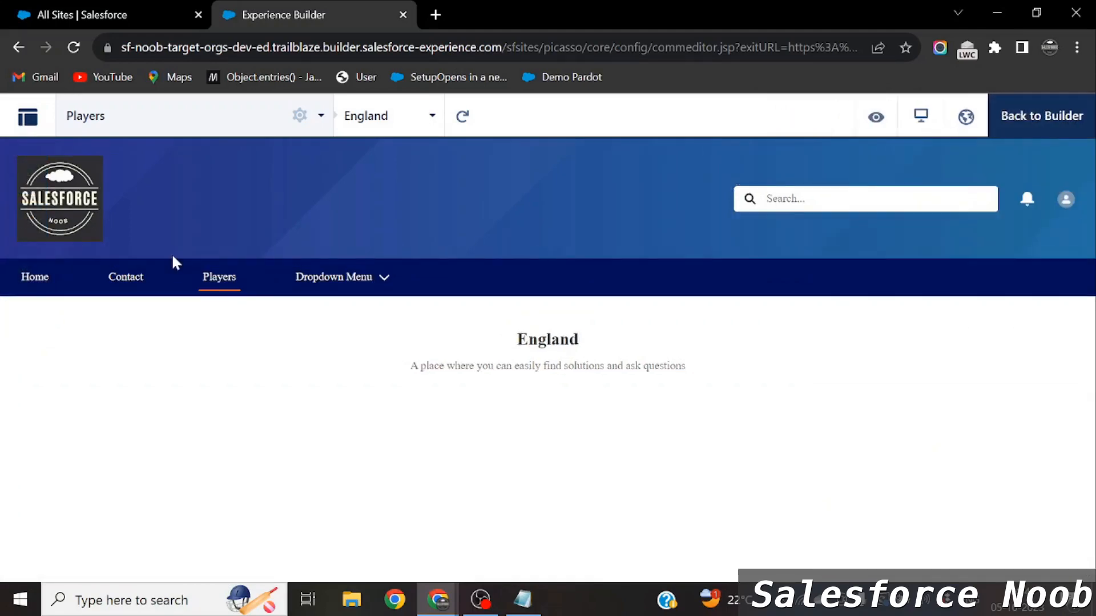
{"action": "left_click", "coordinate": [425, 117]}
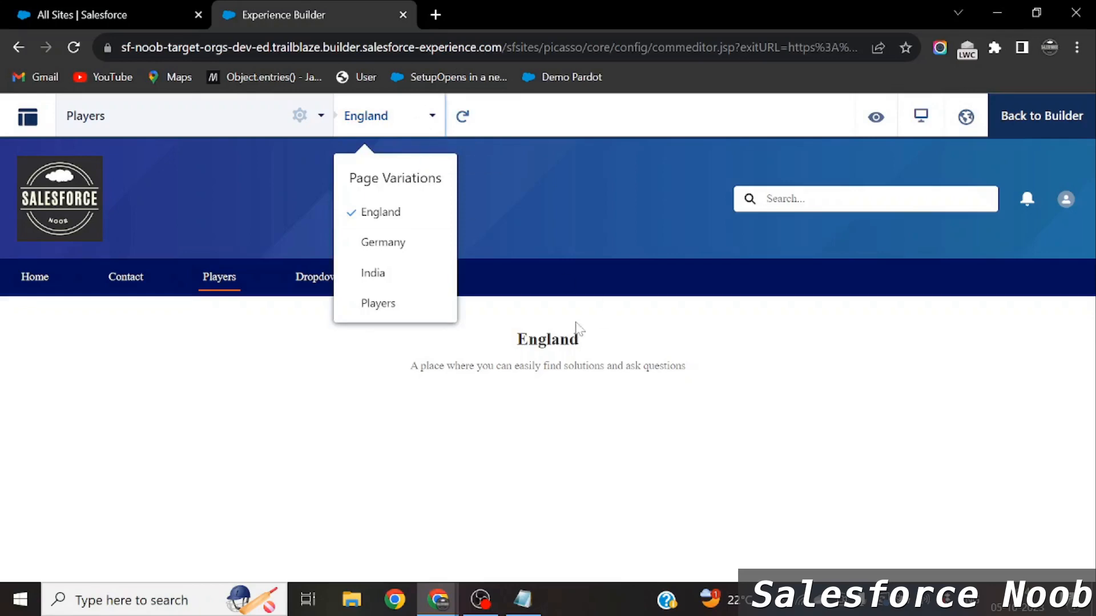
{"action": "left_click", "coordinate": [585, 402]}
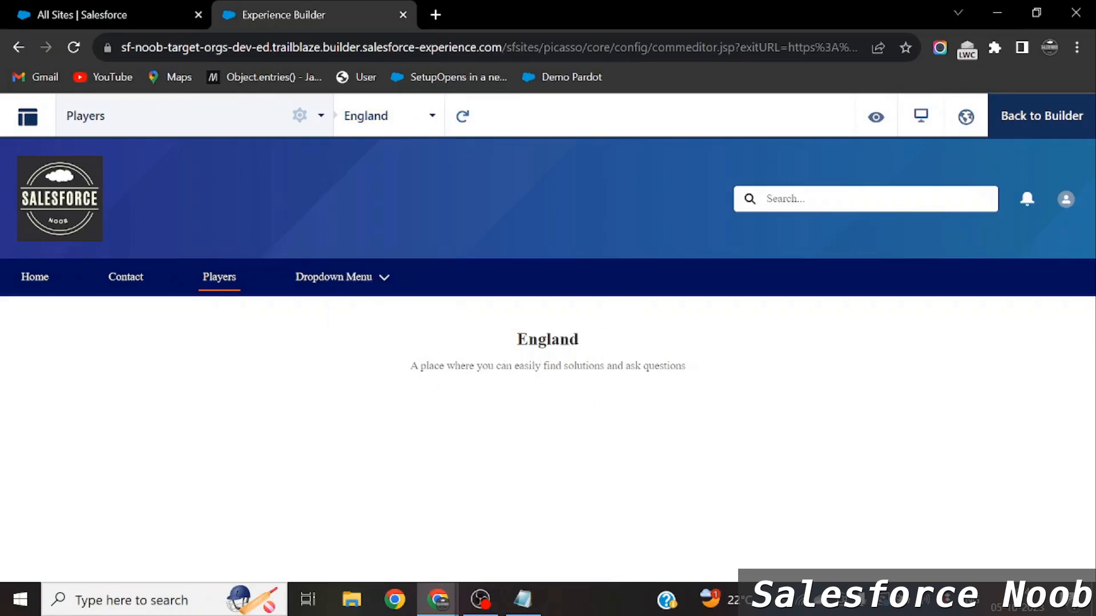
- Switch the Players page to the Germany variation and return to the builder
{"action": "left_click", "coordinate": [406, 124]}
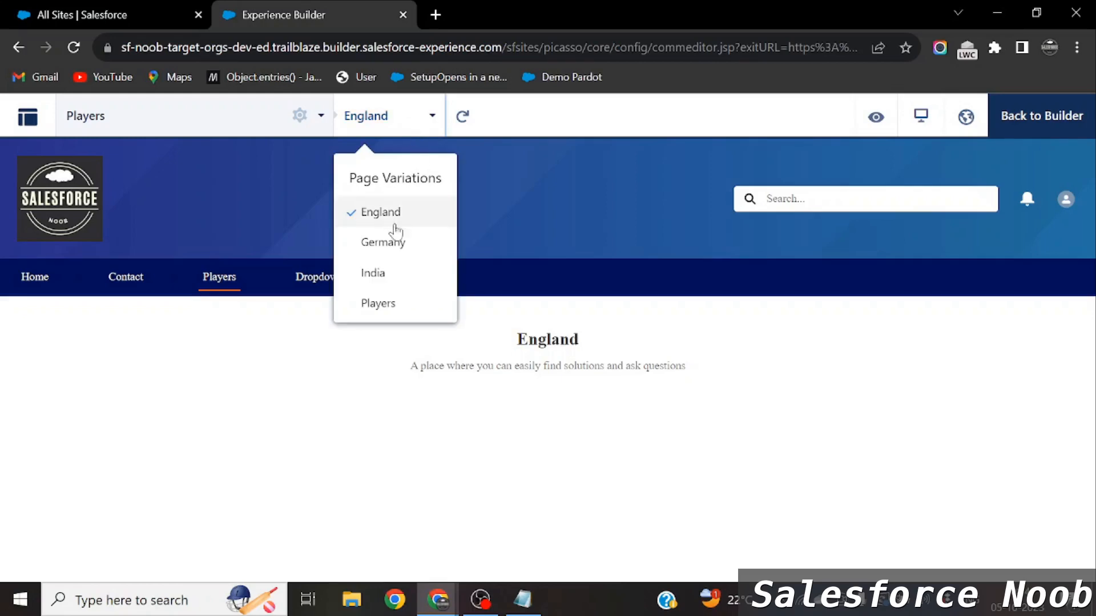
{"action": "left_click", "coordinate": [396, 251]}
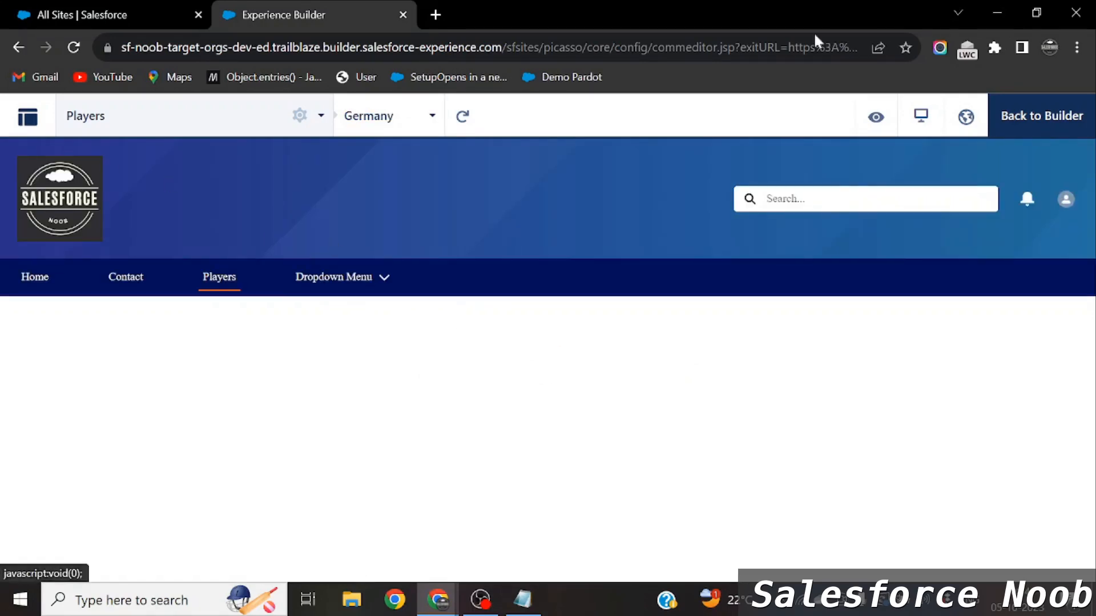
{"action": "left_click", "coordinate": [1047, 136]}
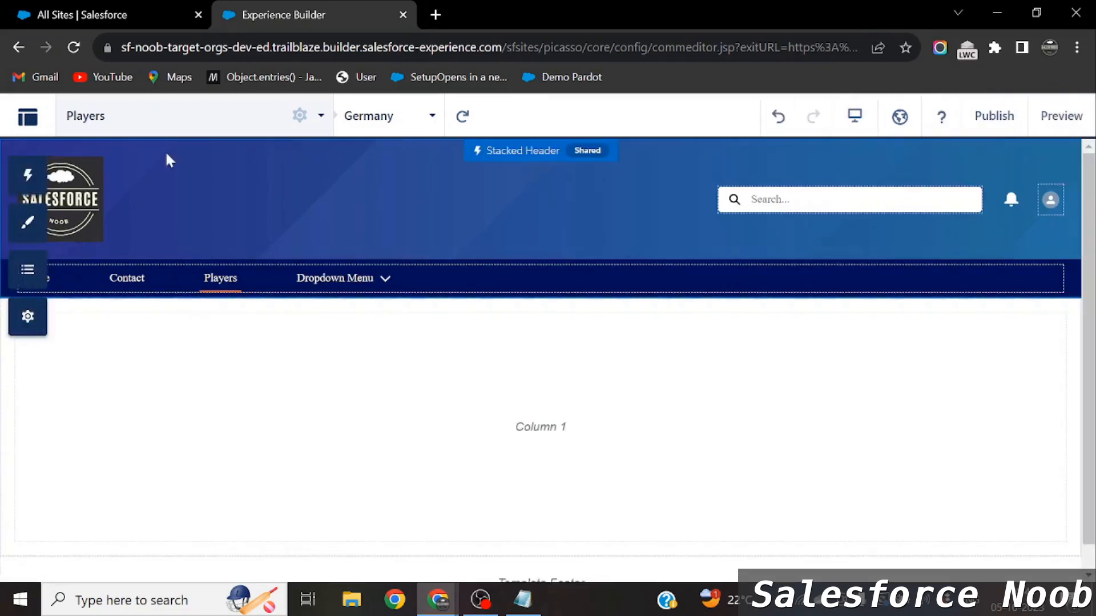
- Add a Headline component to the empty column of the Germany variation and set its title to Germany
{"action": "left_click", "coordinate": [28, 175]}
{"action": "scroll", "coordinate": [145, 366], "scroll_direction": "down", "scroll_amount": 4}
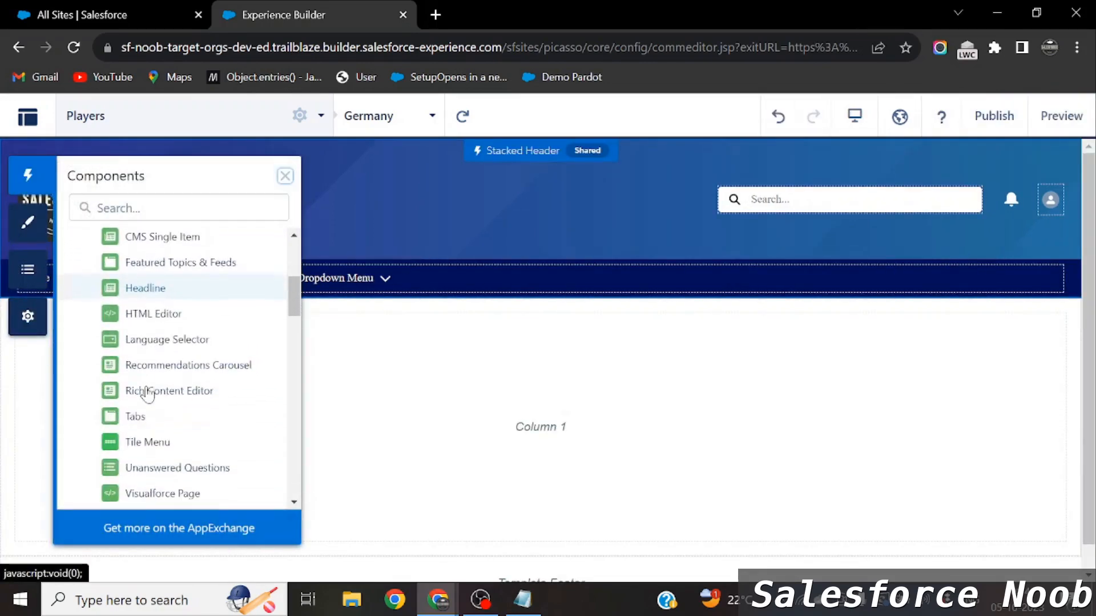
{"action": "scroll", "coordinate": [149, 343], "scroll_direction": "up", "scroll_amount": 1}
{"action": "left_click_drag", "start_coordinate": [161, 324], "coordinate": [881, 355]}
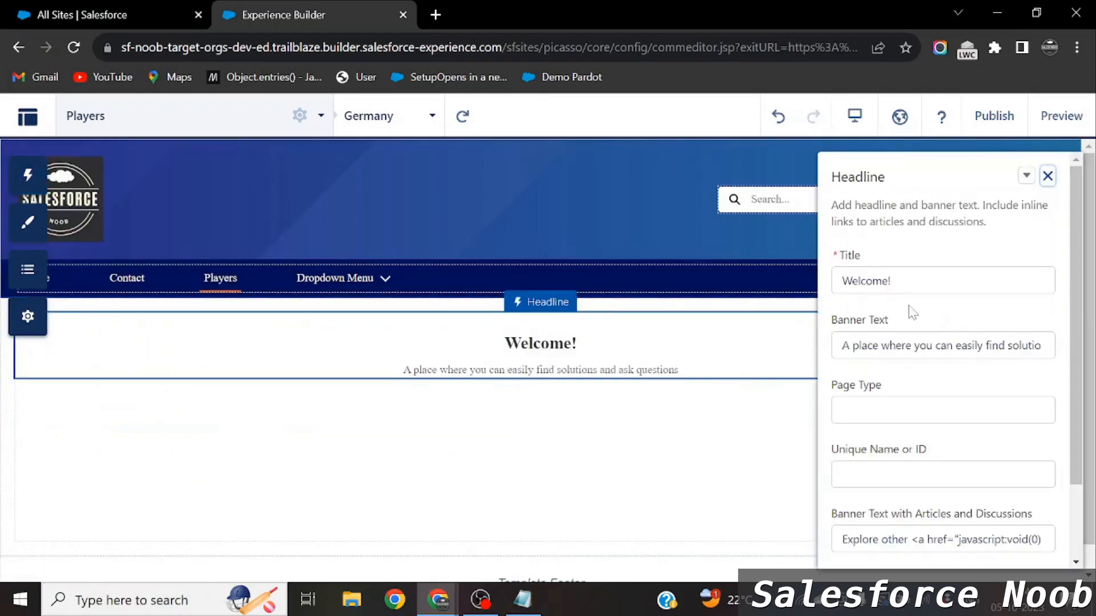
{"action": "key", "text": "Tab"}
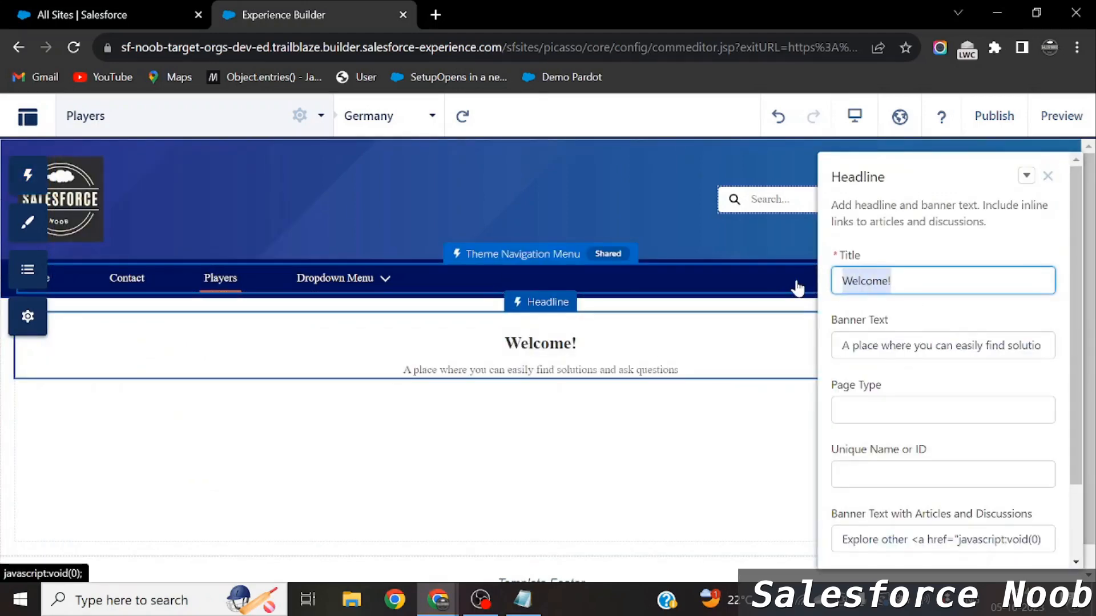
{"action": "type", "text": "Germlany"}
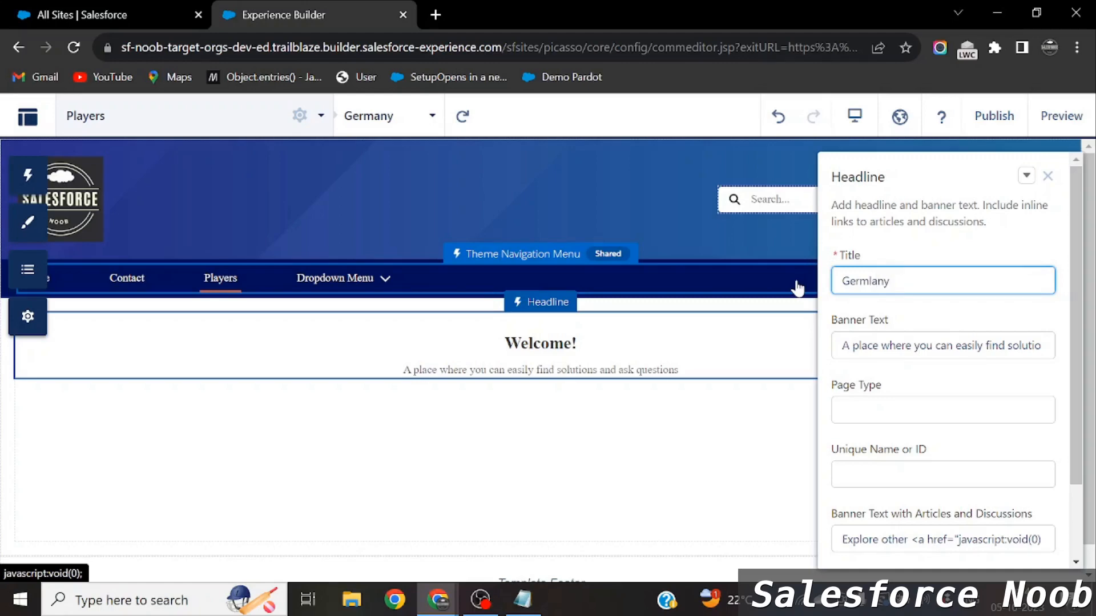
{"action": "key", "text": "BackSpace"}
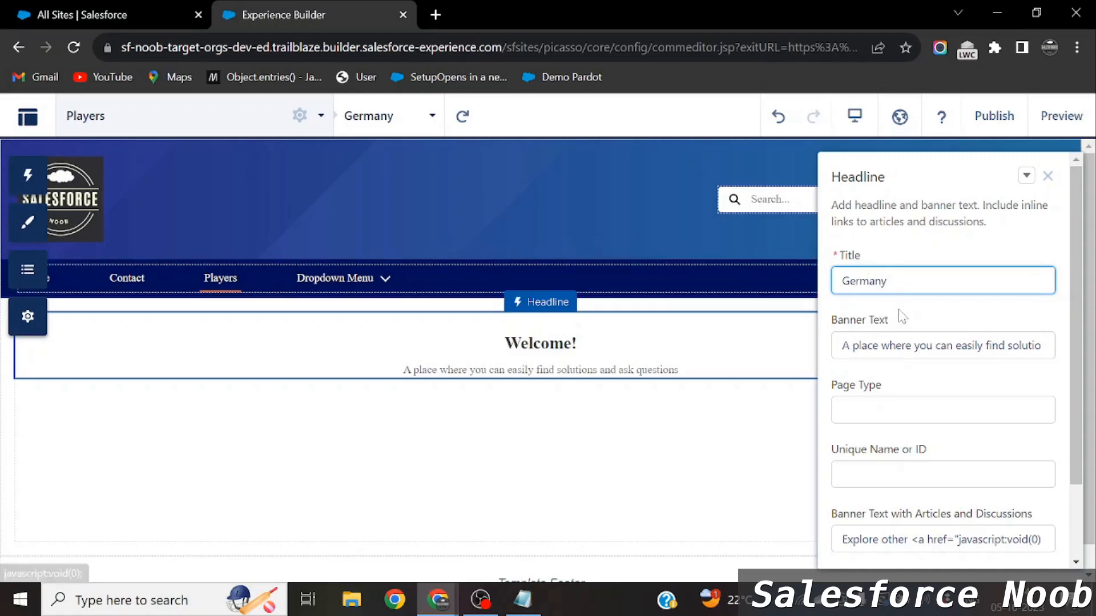
- Copy the headline's banner text and search Google in a new browser tab for its German translation
{"action": "key", "text": "Tab"}
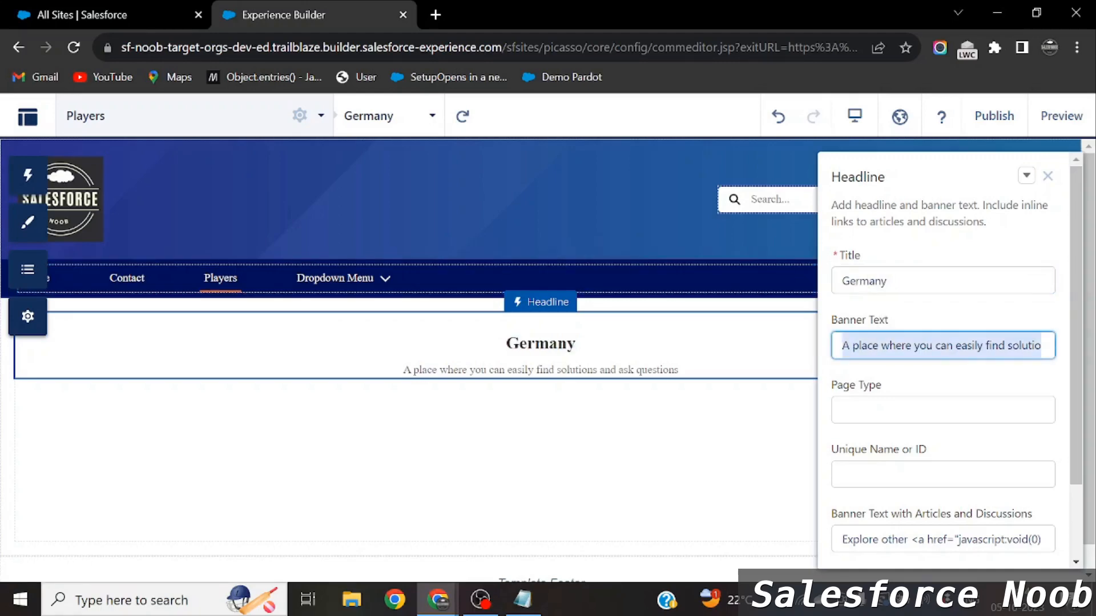
{"action": "left_click", "coordinate": [436, 14]}
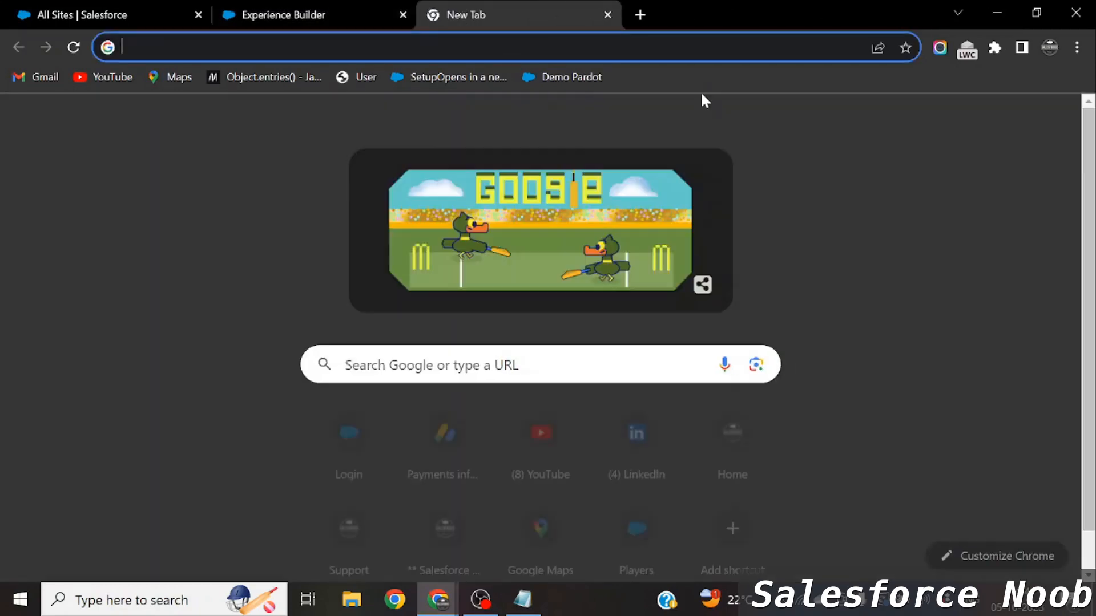
{"action": "key", "text": "ctrl+v"}
{"action": "type", "text": "traslate"}
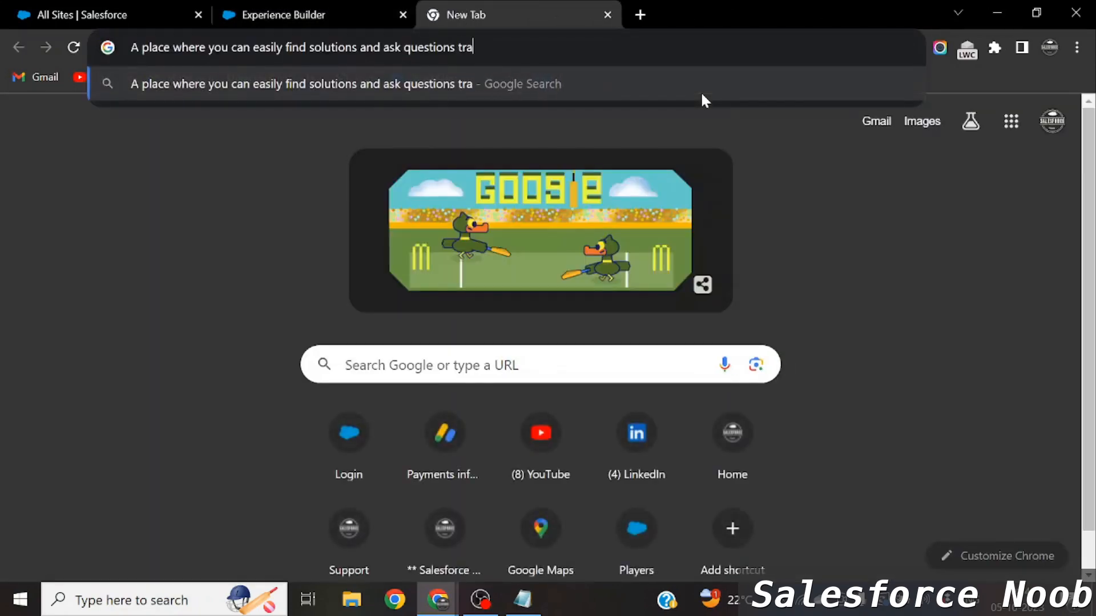
{"action": "type", "text": "german"}
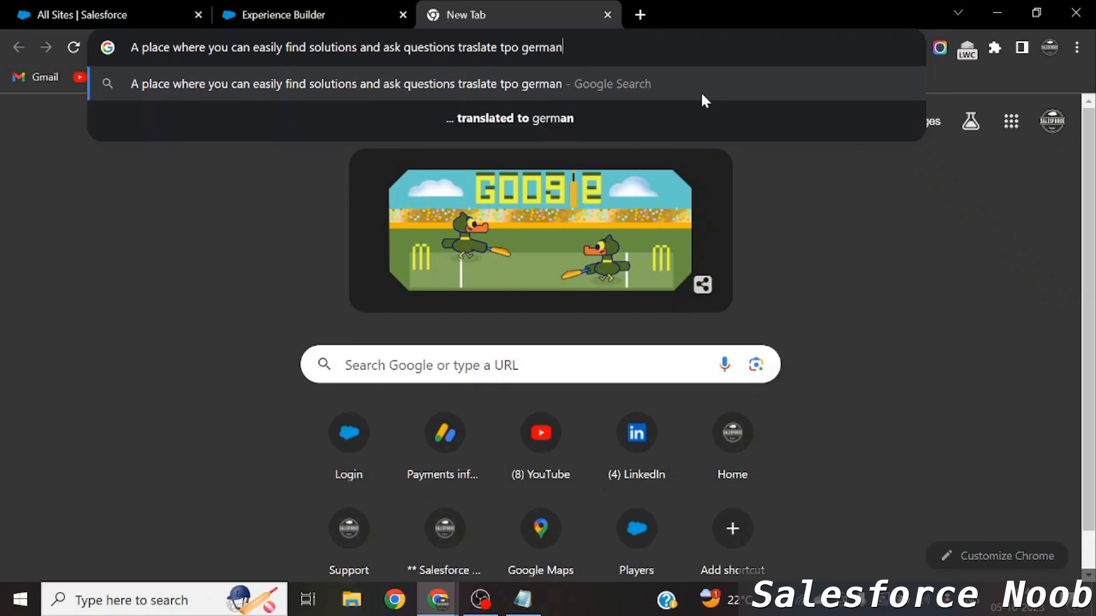
{"action": "key", "text": "Return"}
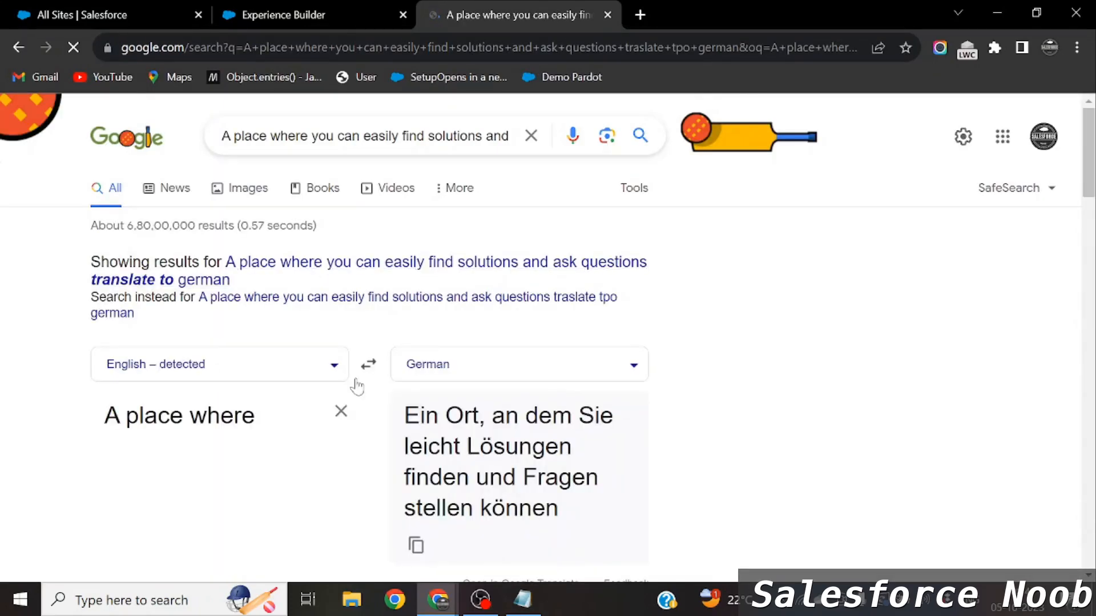
- Copy the German translation and replace the Germany headline's banner text with "Ein Ort, an dem Sie leicht Lösungen finden und Fragen stellen können"
{"action": "left_click_drag", "start_coordinate": [559, 511], "coordinate": [403, 415]}
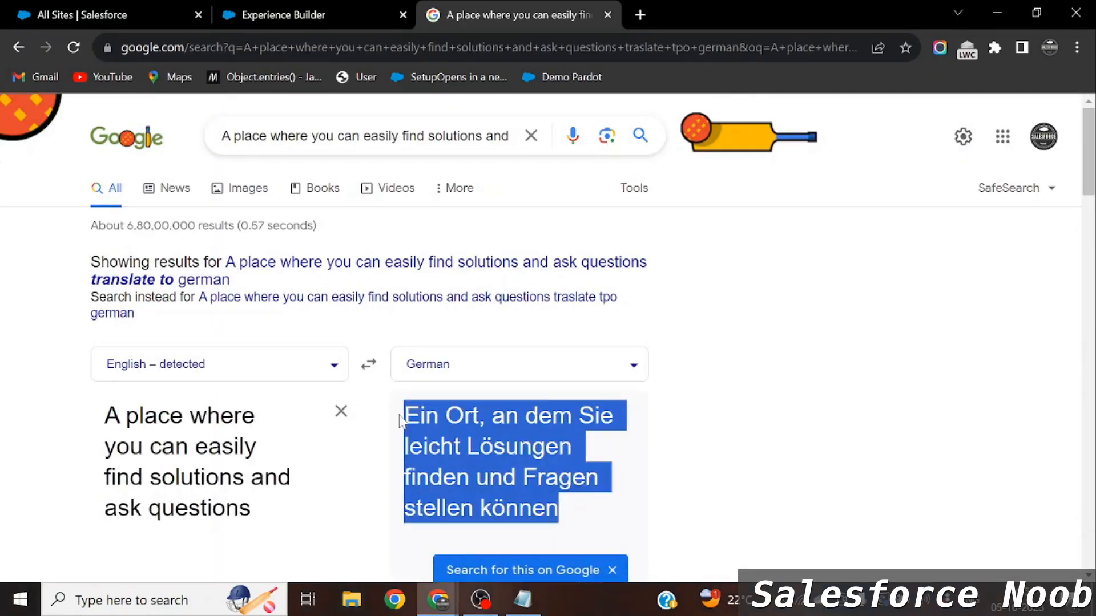
{"action": "left_click", "coordinate": [399, 421]}
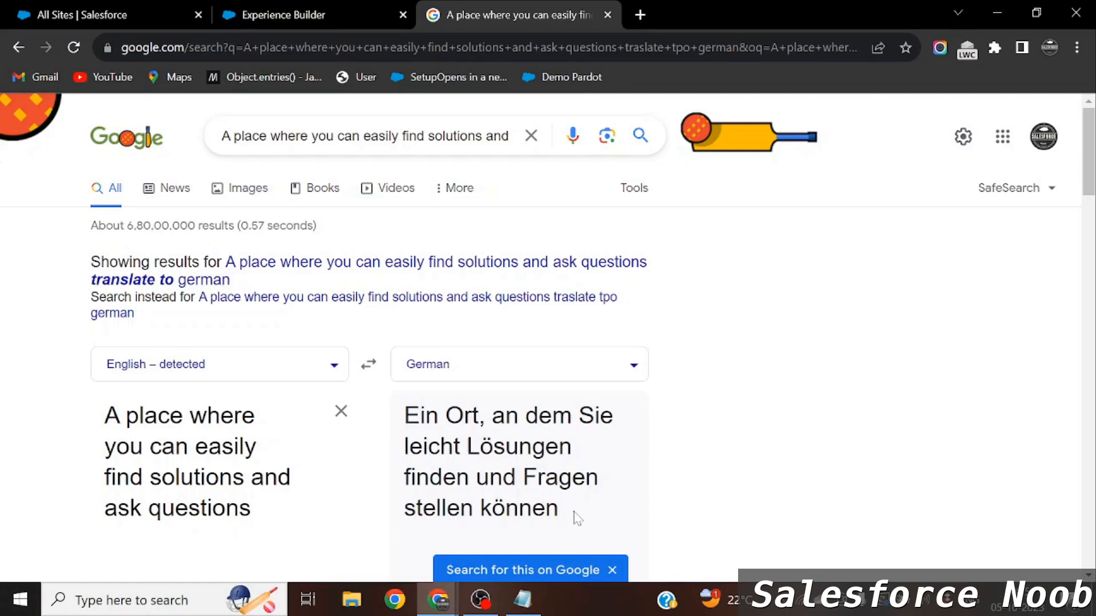
{"action": "left_click_drag", "start_coordinate": [577, 513], "coordinate": [403, 415]}
{"action": "key", "text": "ctrl+shift+Tab"}
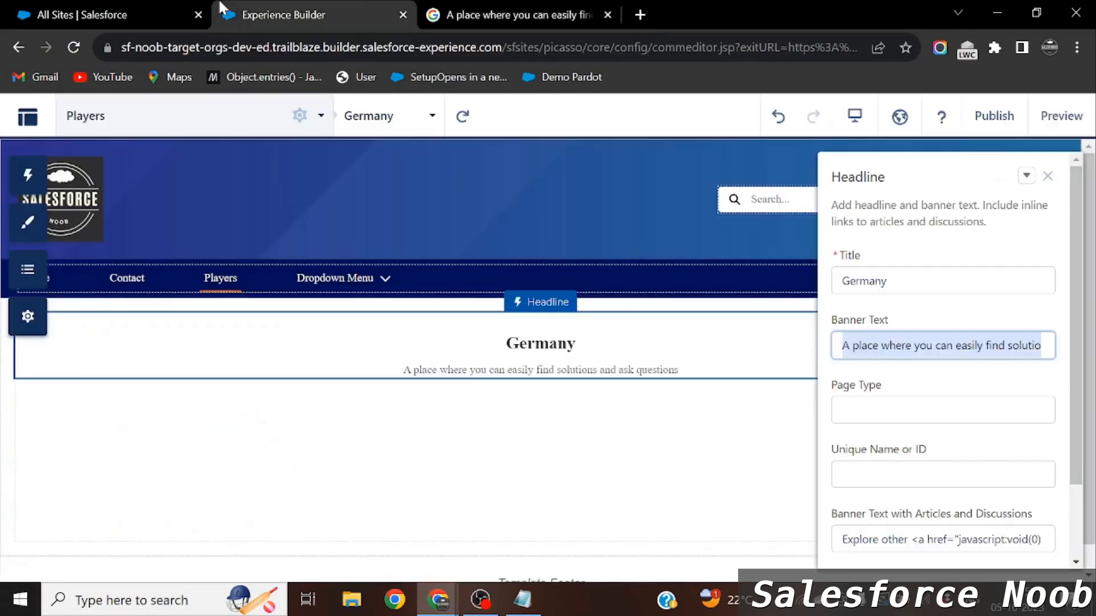
{"action": "key", "text": "ctrl+v"}
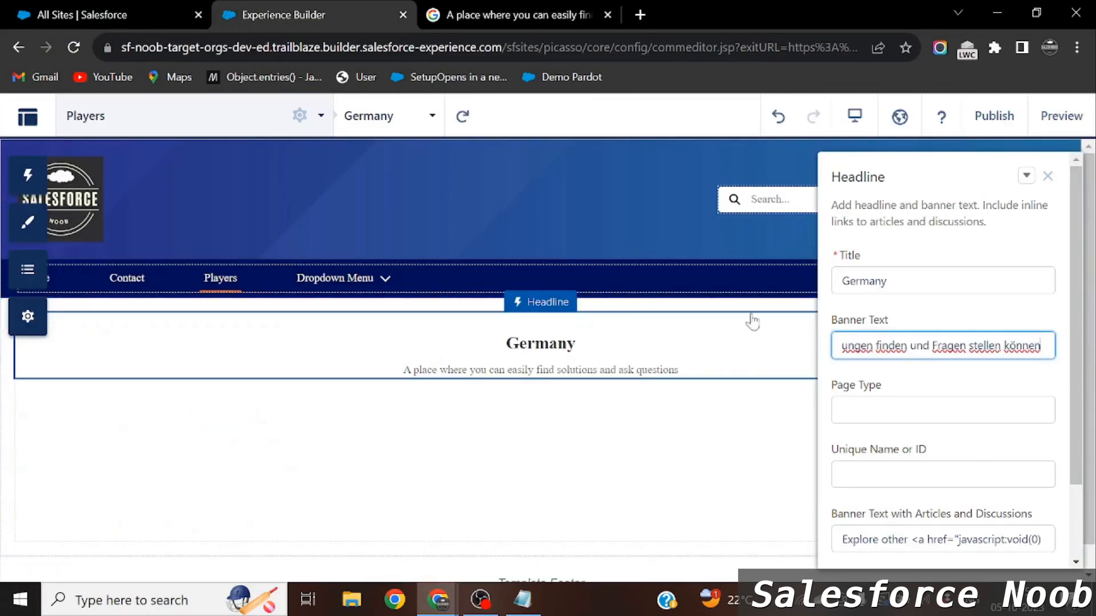
- Close the headline's properties and check its German banner text in the page preview
{"action": "left_click", "coordinate": [1045, 183]}
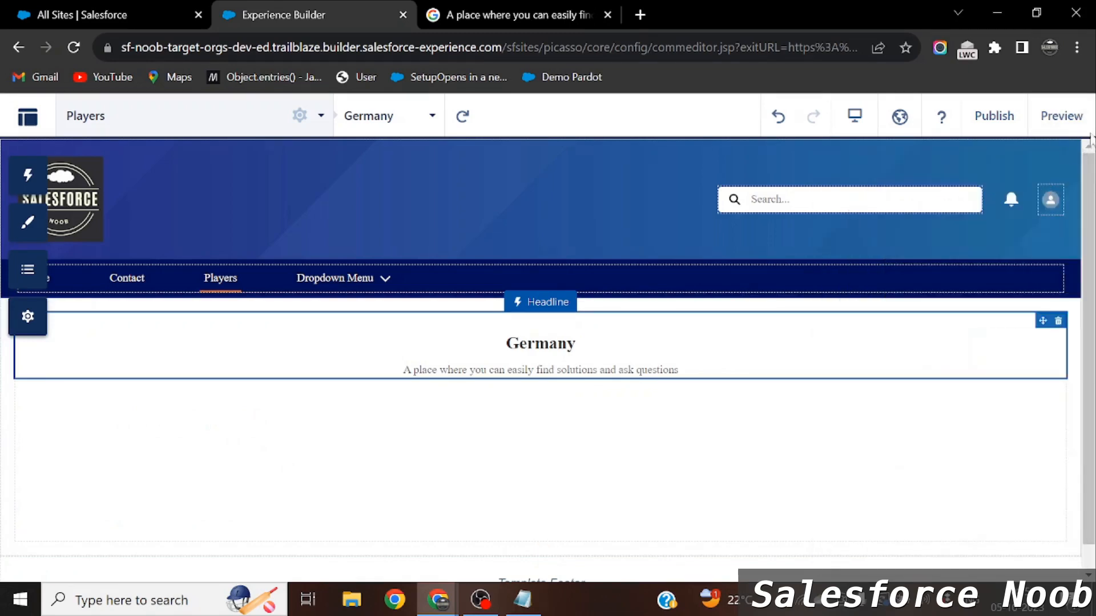
{"action": "left_click", "coordinate": [1059, 116]}
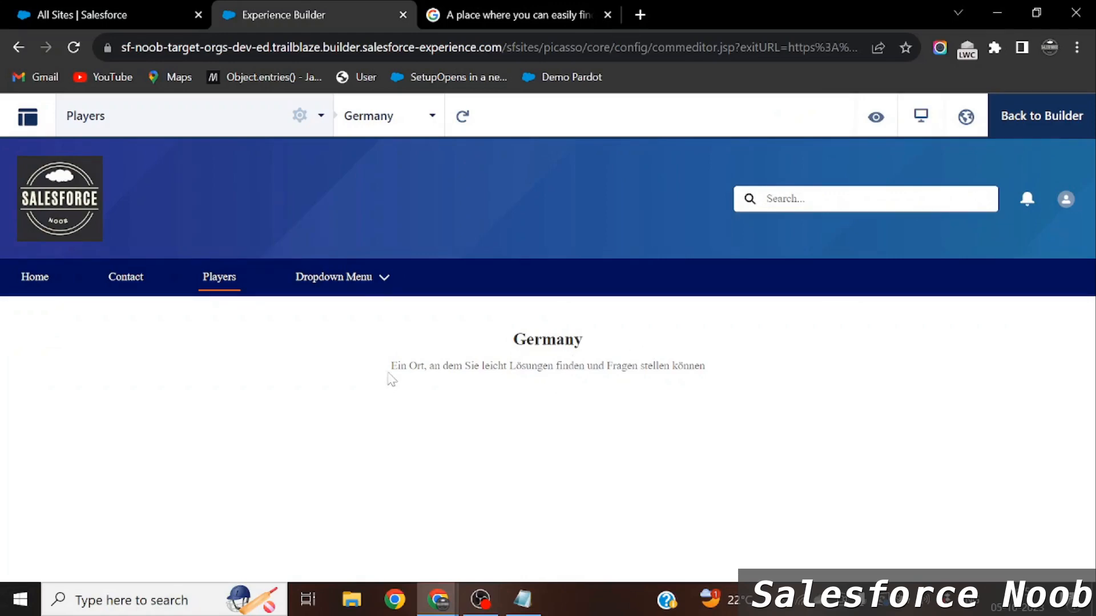
{"action": "left_click_drag", "start_coordinate": [390, 367], "coordinate": [639, 368]}
- Switch the Players page to the India variation and return to the builder
{"action": "left_click", "coordinate": [403, 122]}
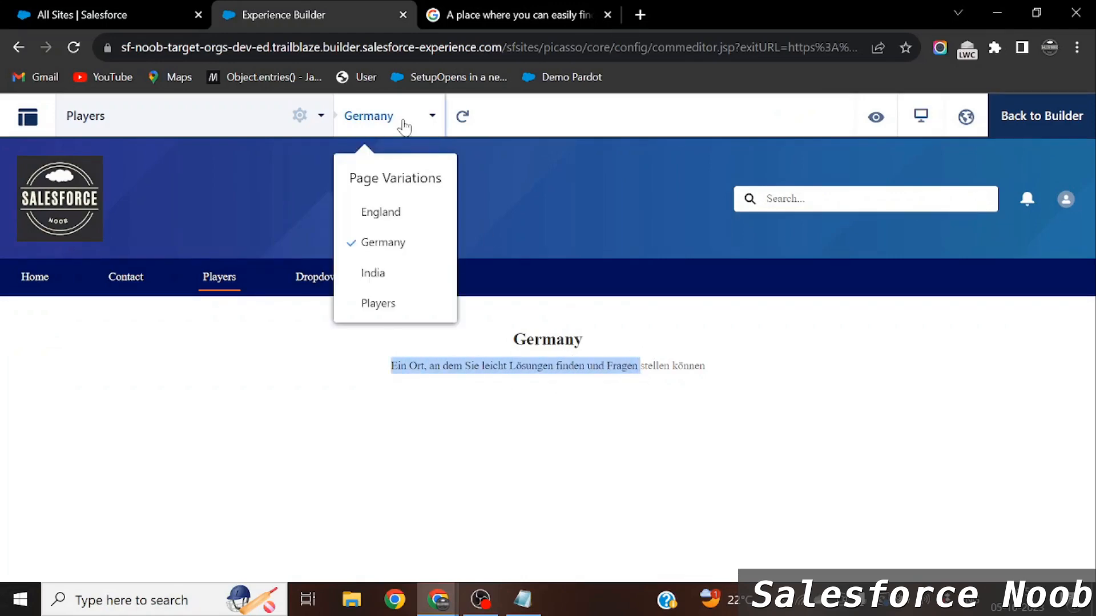
{"action": "left_click", "coordinate": [374, 275]}
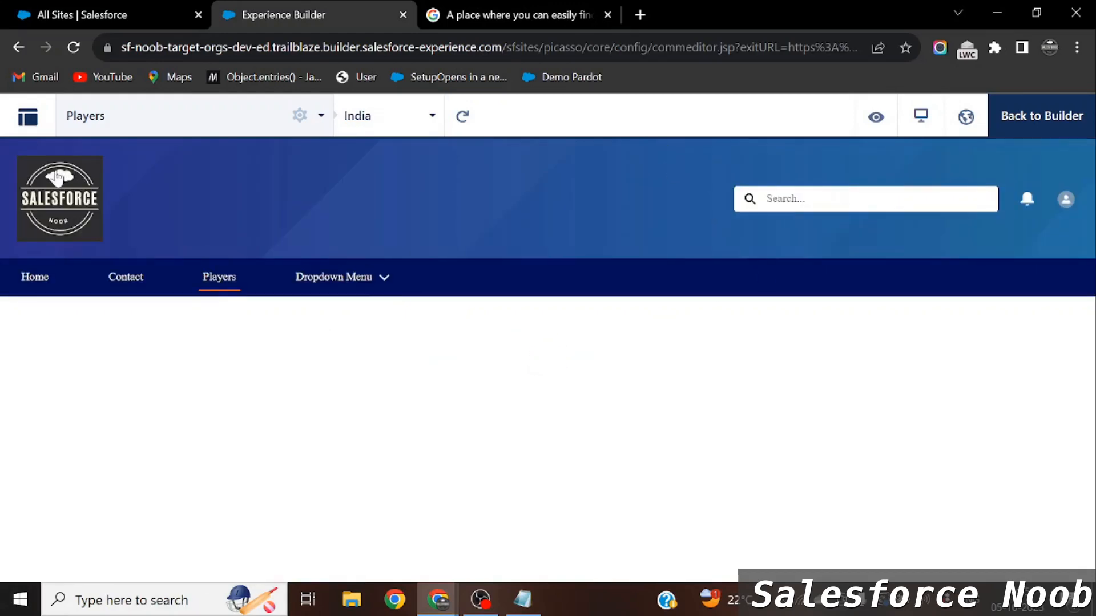
{"action": "left_click", "coordinate": [1031, 126]}
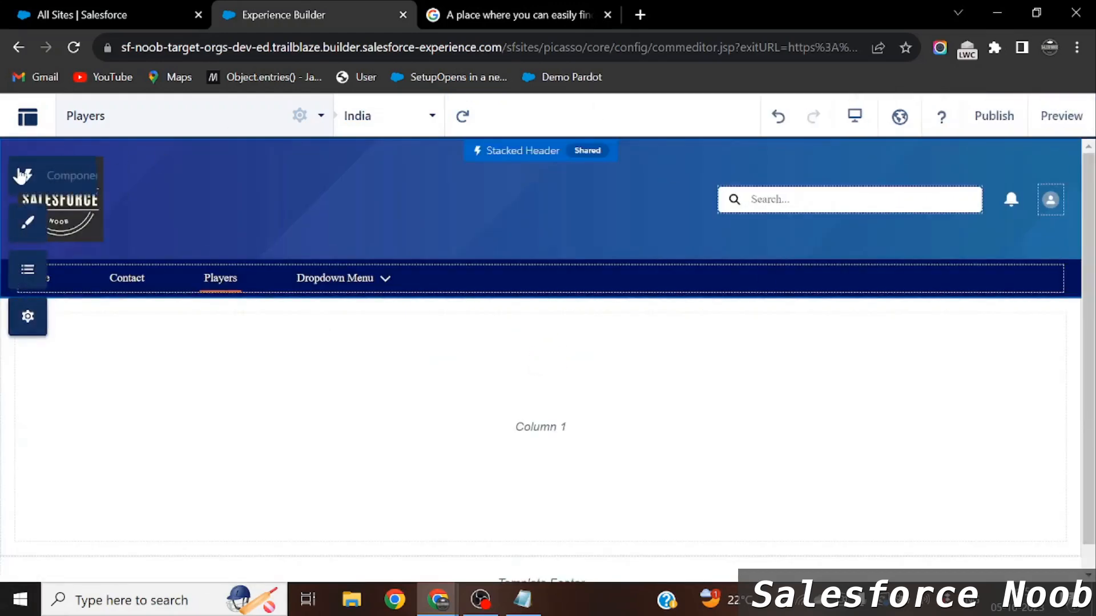
- Add a Headline component to Column 1 of the India variation and set its title to "India"
{"action": "left_click", "coordinate": [26, 176]}
{"action": "scroll", "coordinate": [200, 449], "scroll_direction": "down", "scroll_amount": 3}
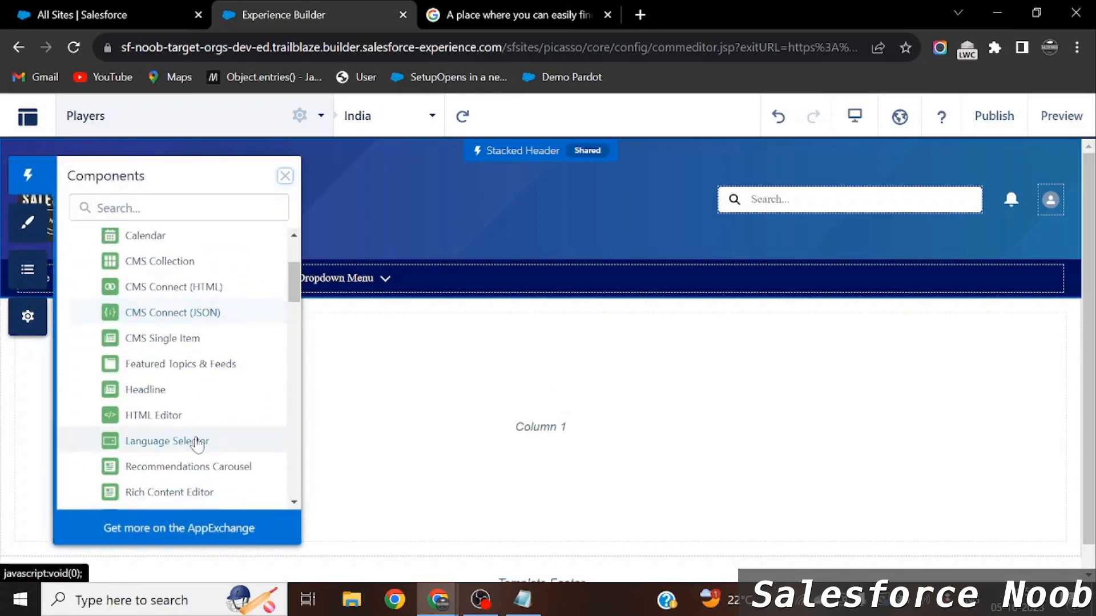
{"action": "left_click_drag", "start_coordinate": [176, 389], "coordinate": [489, 355]}
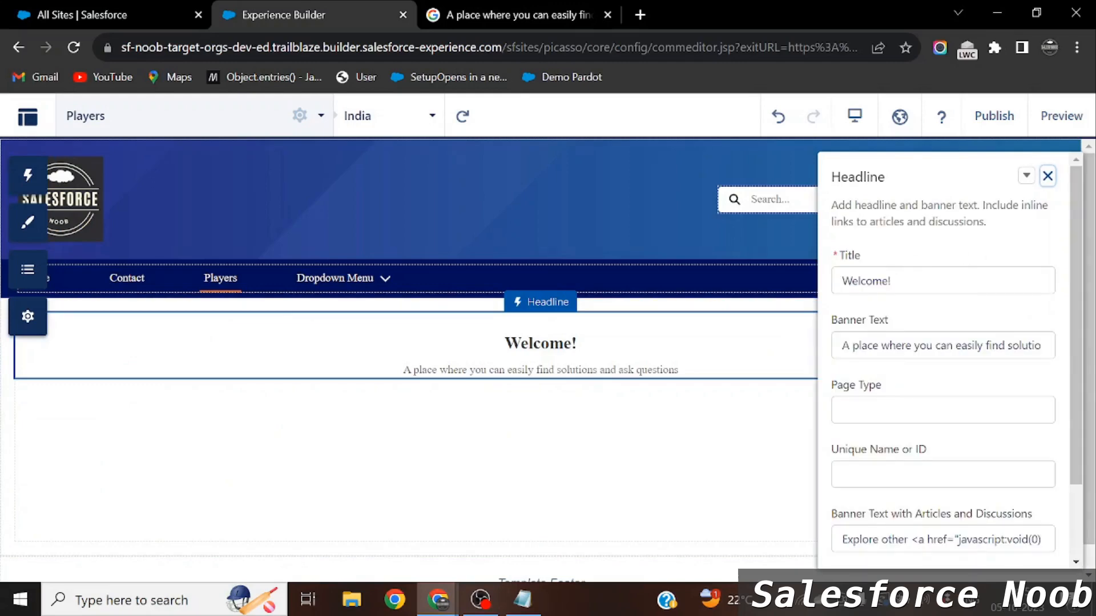
{"action": "type", "text": "Inid"}
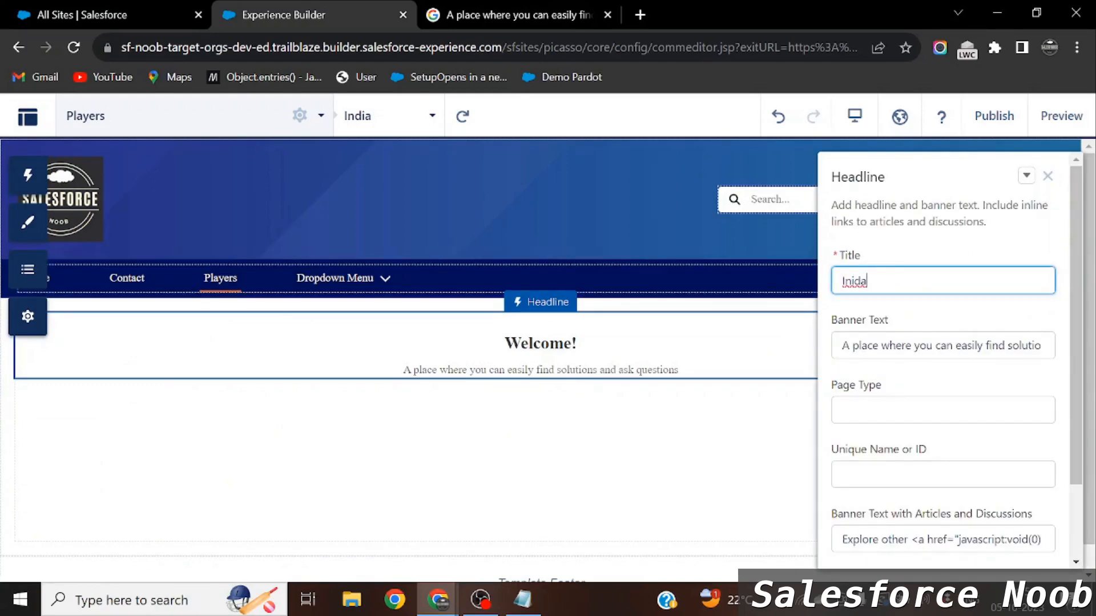
- Select the headline's banner text for replacement, and change the Google translation search for that text from German to Hindi
{"action": "left_click", "coordinate": [853, 325]}
{"action": "key", "text": "ctrl+a"}
{"action": "left_click", "coordinate": [478, 13]}
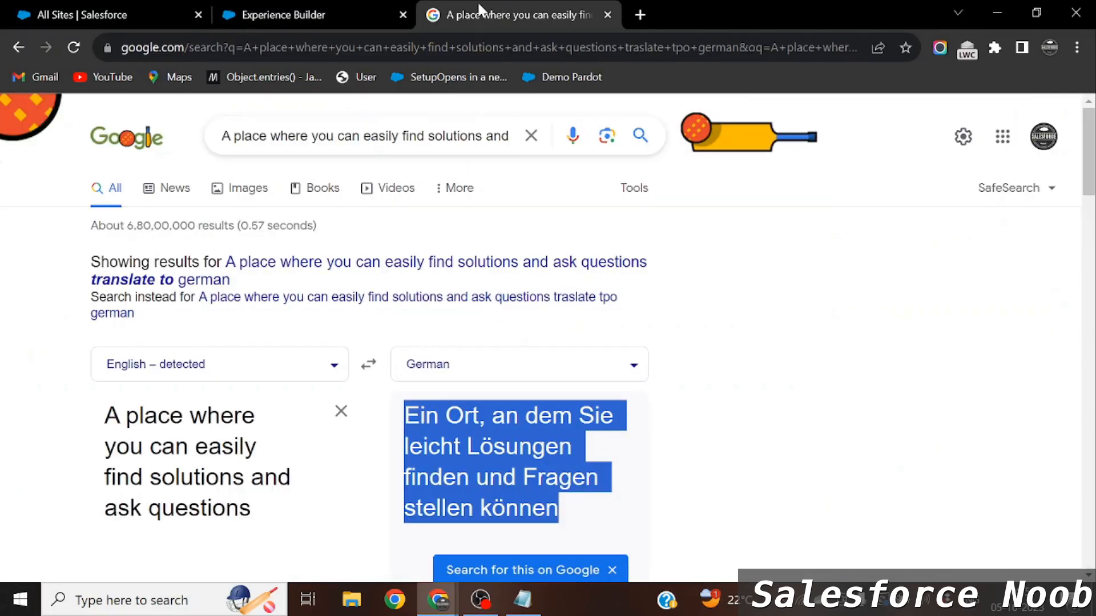
{"action": "left_click", "coordinate": [483, 136]}
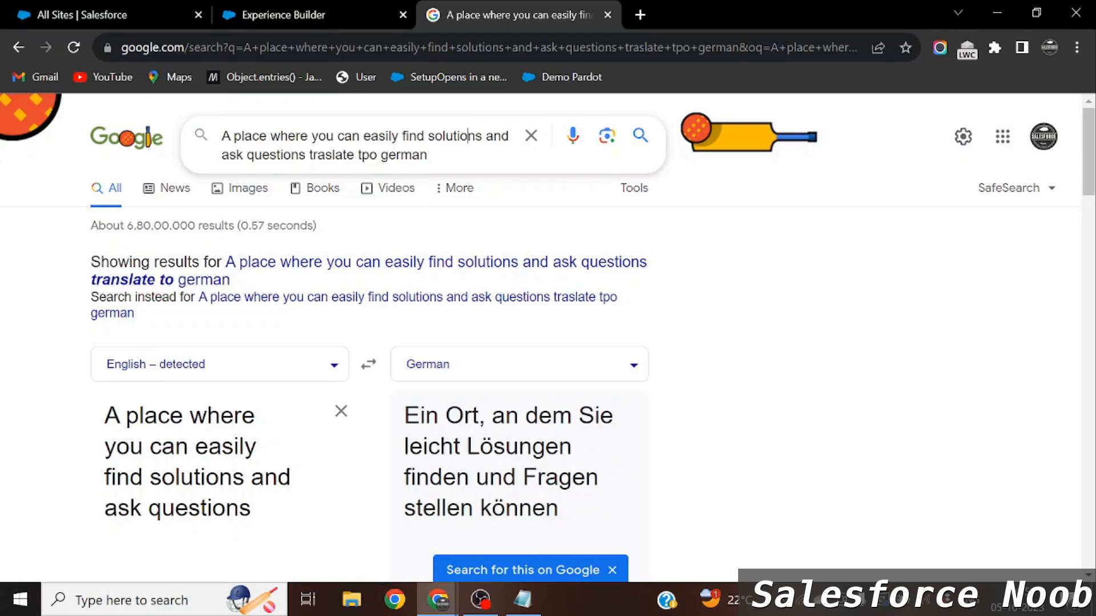
{"action": "key", "text": "Left"}
{"action": "key", "text": "BackSpace"}
{"action": "double_click", "coordinate": [395, 154]}
{"action": "type", "text": "hindi"}
{"action": "key", "text": "Return"}
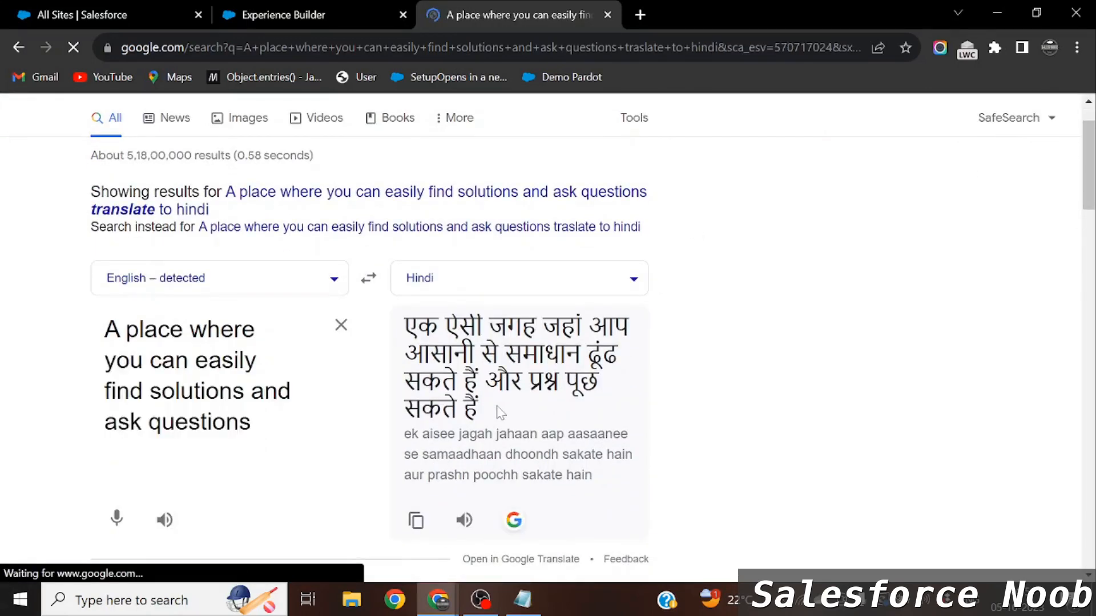
- Replace the India headline's banner text with the Hindi translation "एक ऐसी जगह जहां आप आसानी से समाधान ढूंढ सकते हैं और प्रश्न पूछ सकते हैं"
{"action": "left_click_drag", "start_coordinate": [478, 411], "coordinate": [404, 317]}
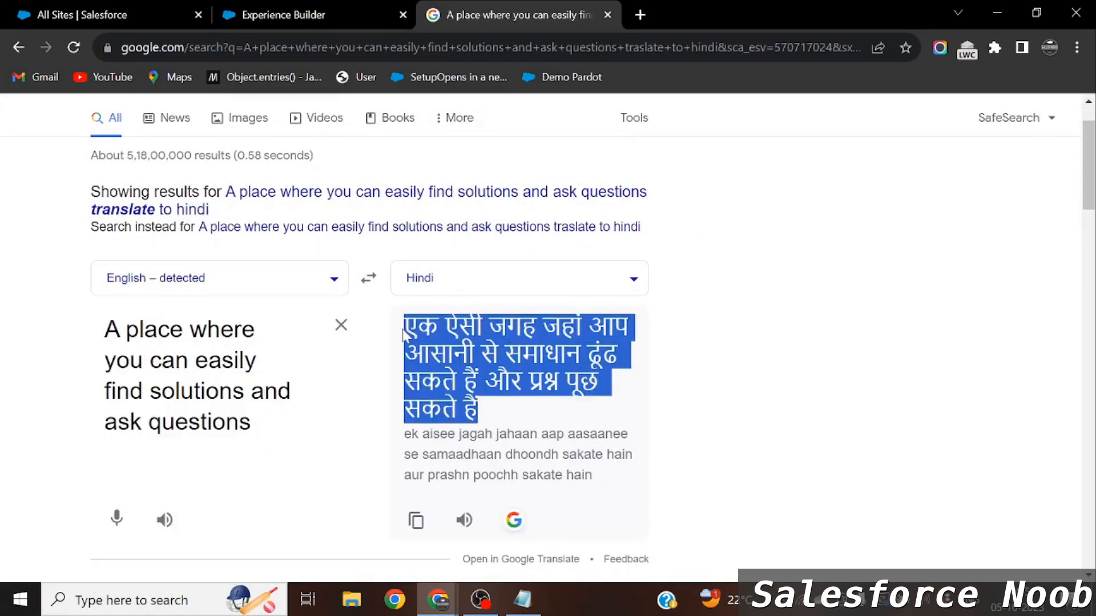
{"action": "left_click", "coordinate": [286, 12]}
{"action": "key", "text": "ctrl+v"}
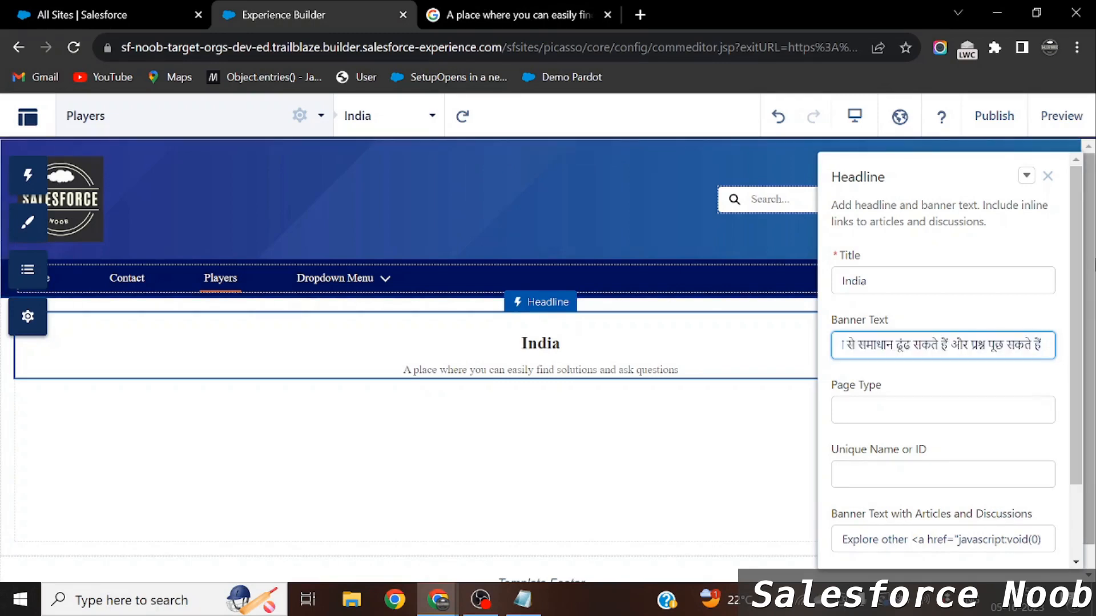
{"action": "left_click", "coordinate": [1048, 176]}
- Publish the site's changes, dismiss the confirmation and open the page preview
{"action": "left_click", "coordinate": [1079, 106]}
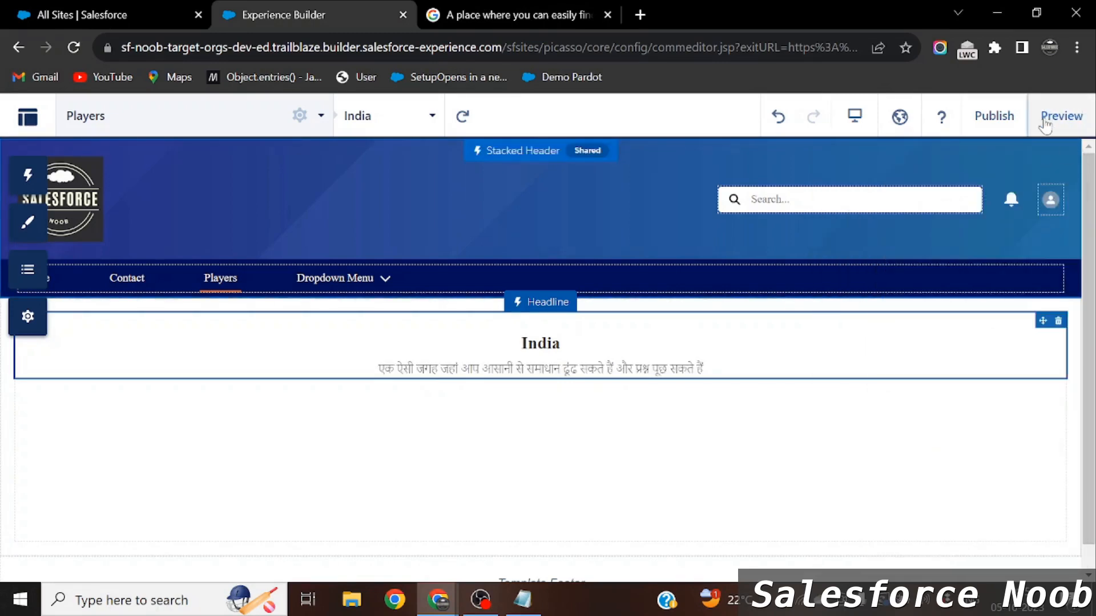
{"action": "left_click", "coordinate": [1031, 118]}
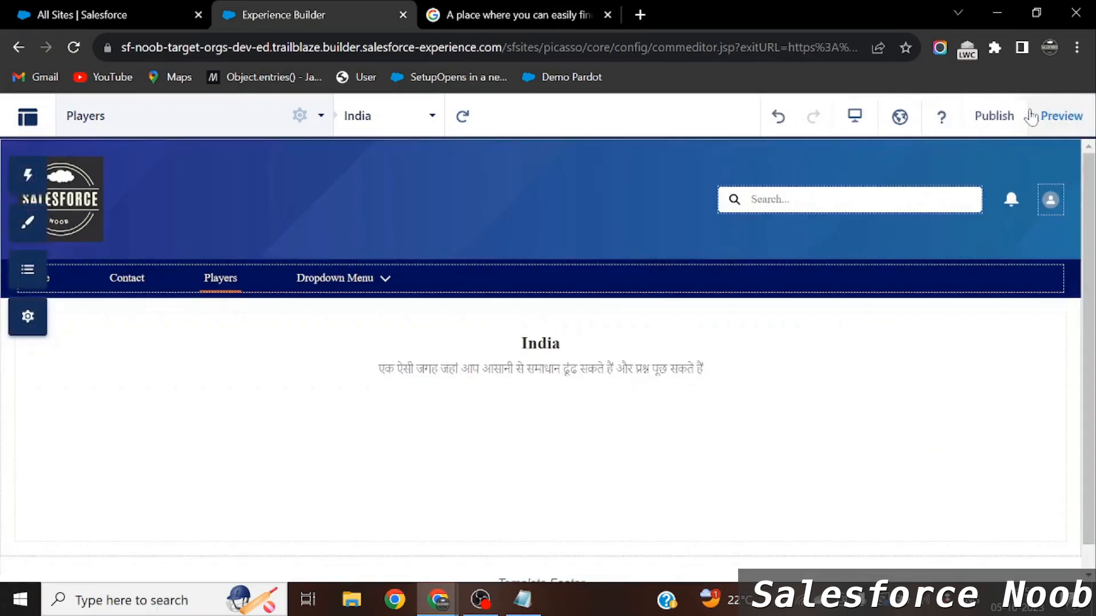
{"action": "left_click", "coordinate": [993, 119]}
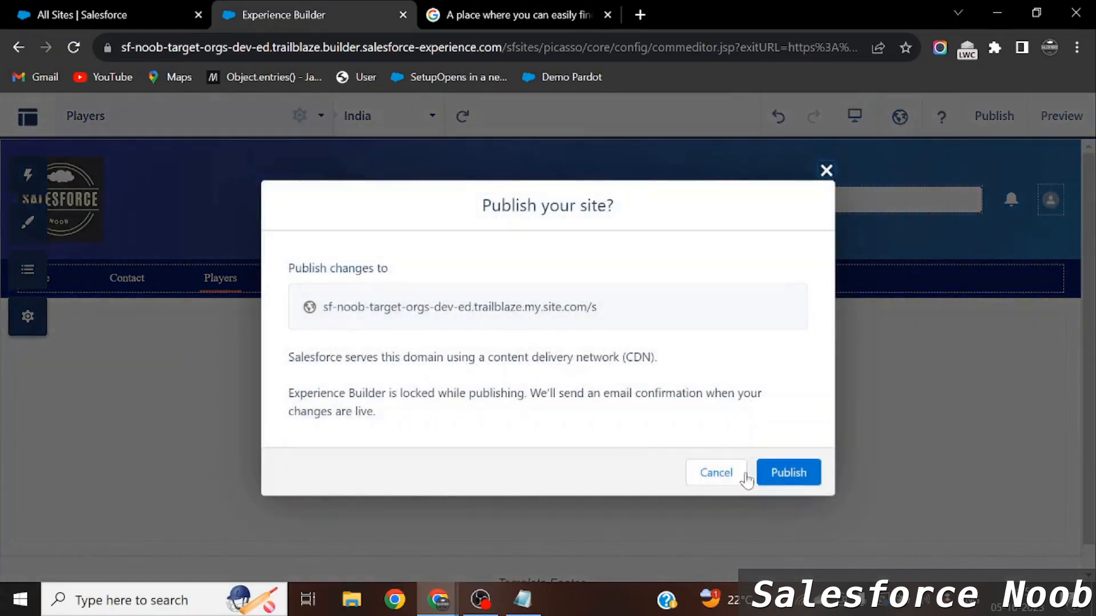
{"action": "left_click", "coordinate": [789, 473]}
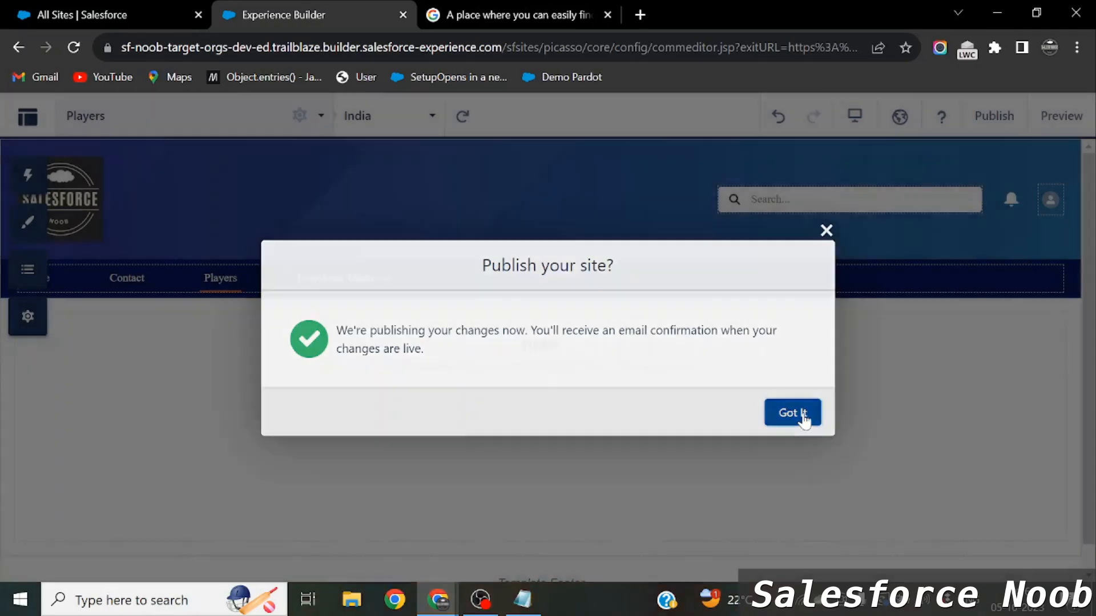
{"action": "left_click", "coordinate": [803, 420]}
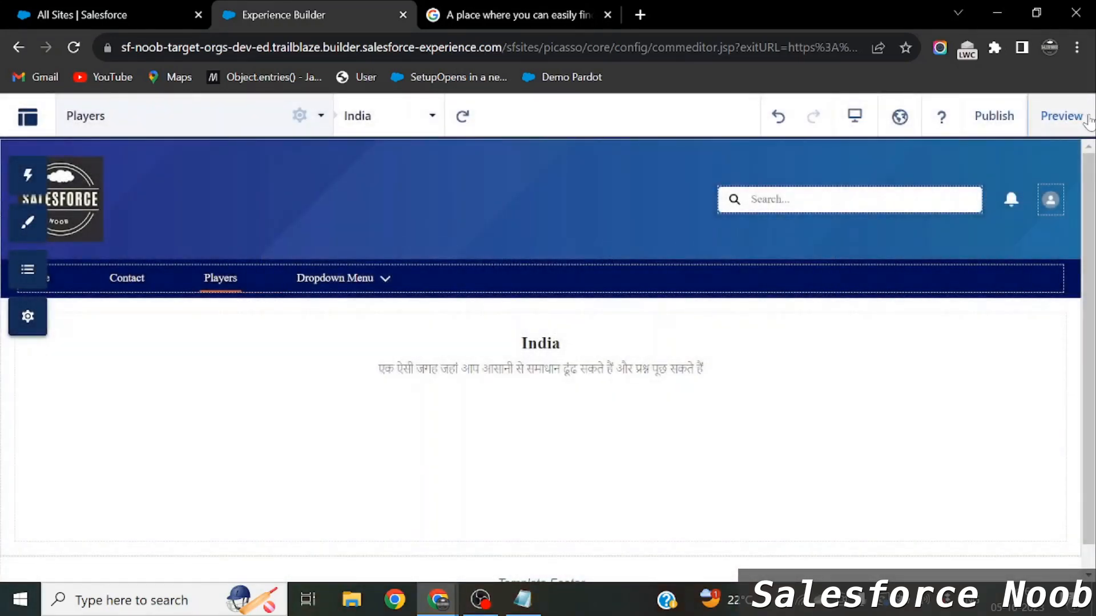
{"action": "left_click", "coordinate": [1073, 115]}
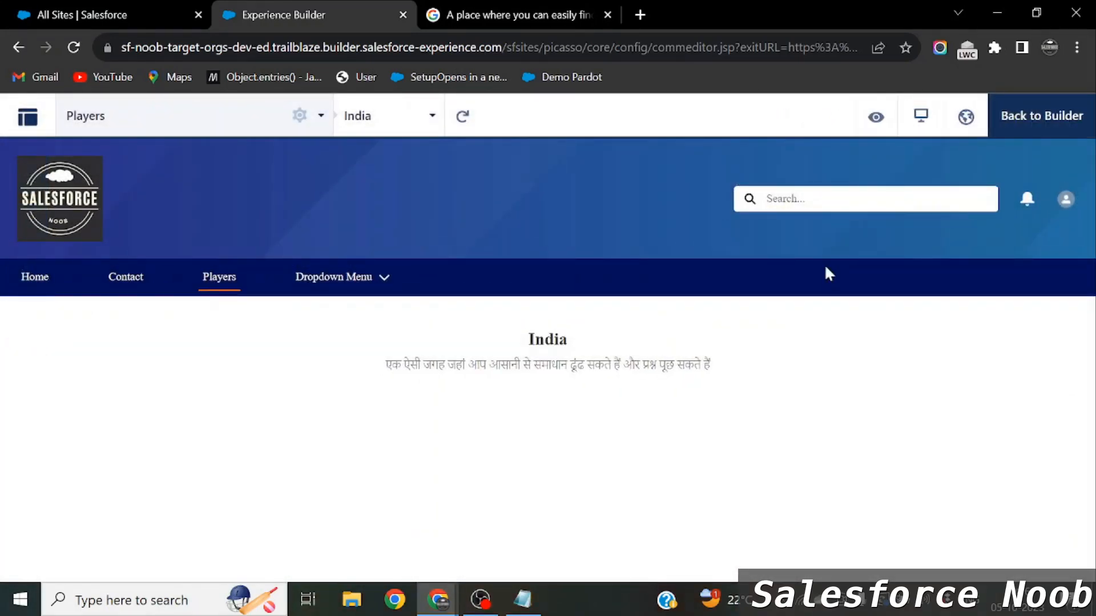
- Open the live Salesforce Noob site from the All Sites list in Setup and place it in its own browser window
{"action": "key", "text": "alt+Tab"}
{"action": "key", "text": "alt+Tab"}
{"action": "left_click", "coordinate": [54, 8]}
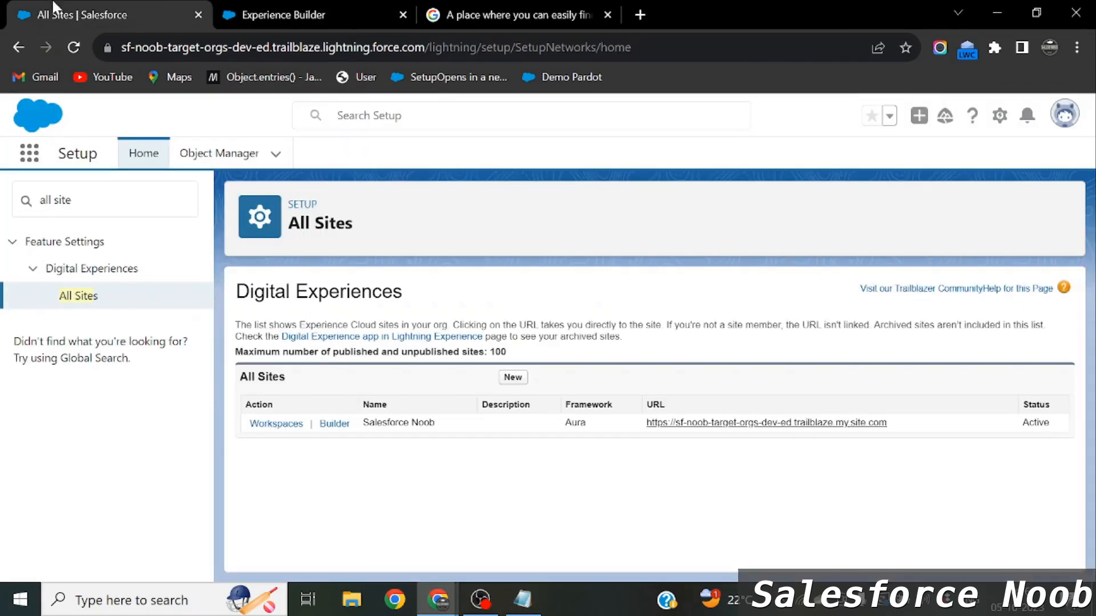
{"action": "left_click", "coordinate": [844, 425]}
{"action": "left_click_drag", "start_coordinate": [269, 12], "coordinate": [286, 146]}
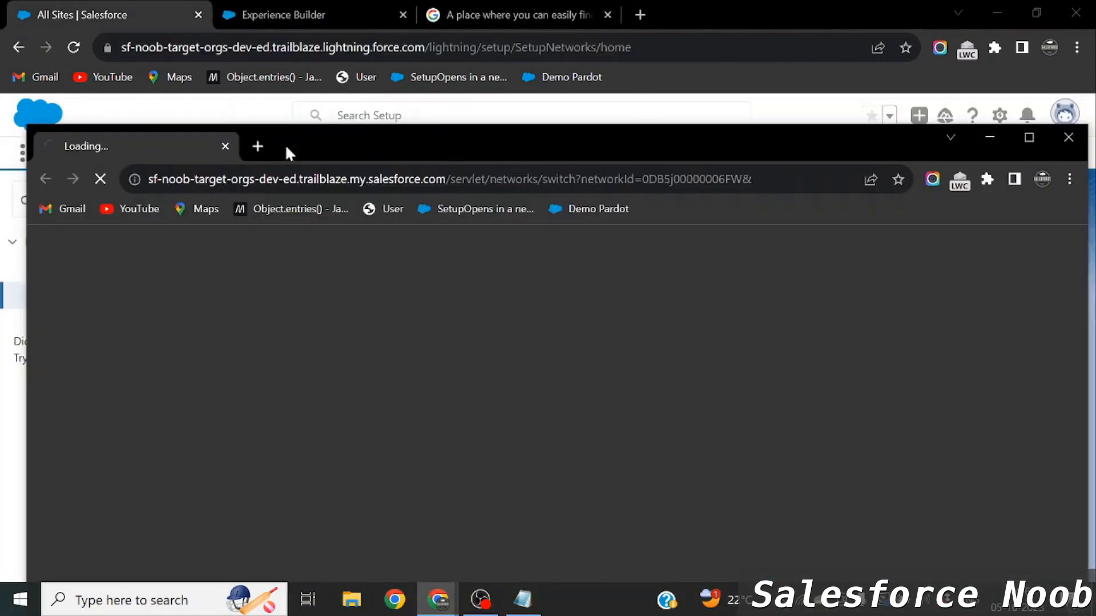
{"action": "left_click_drag", "start_coordinate": [433, 145], "coordinate": [435, 143]}
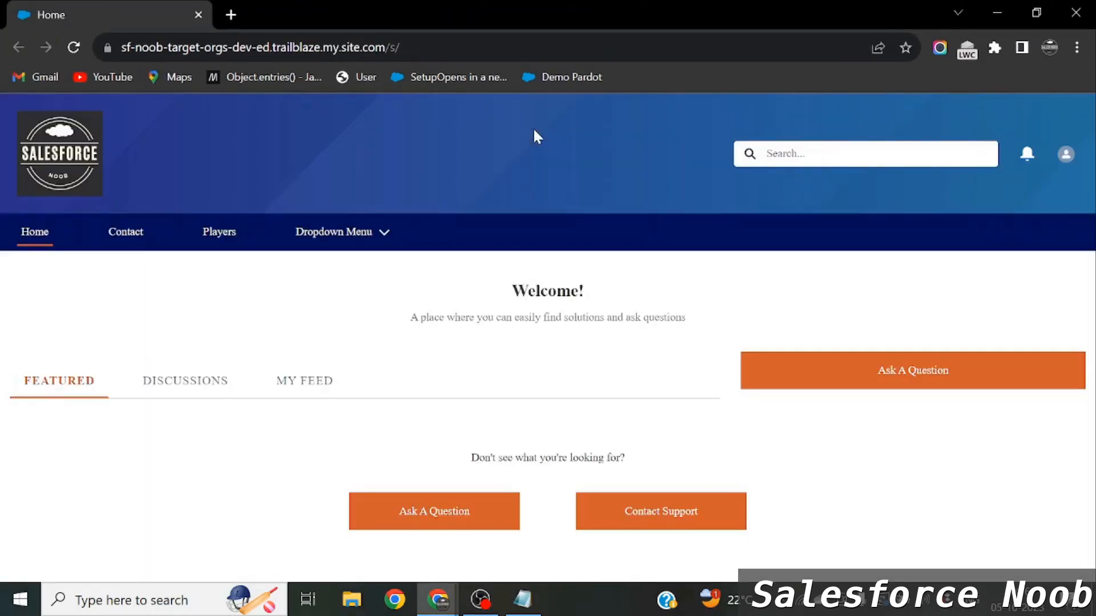
- Open the Players page on the live site and check which headline and banner text it shows
{"action": "left_click", "coordinate": [228, 240]}
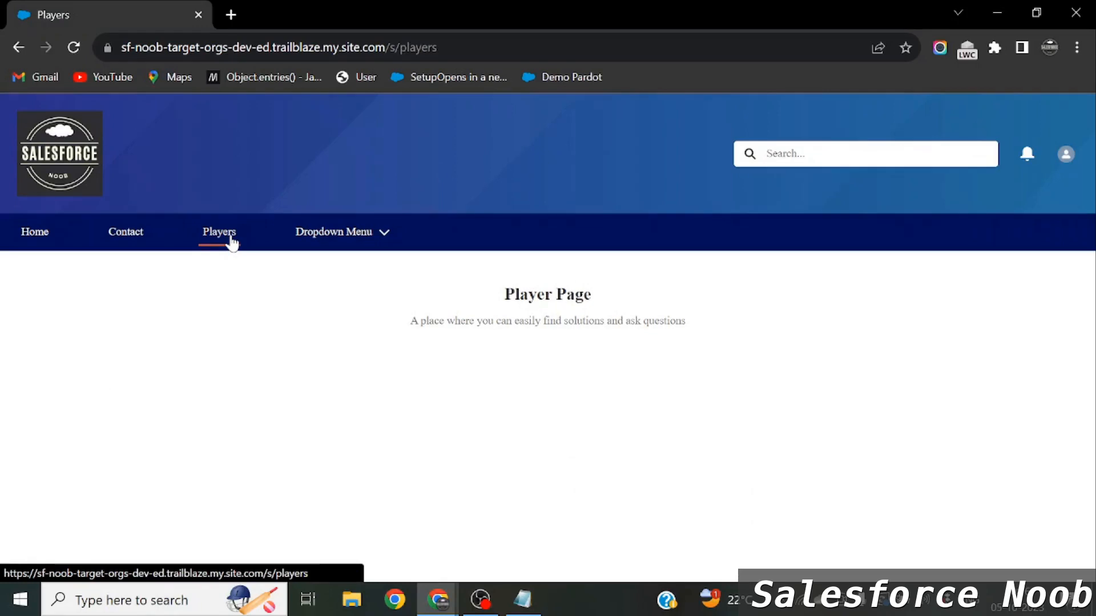
{"action": "left_click_drag", "start_coordinate": [486, 294], "coordinate": [712, 323]}
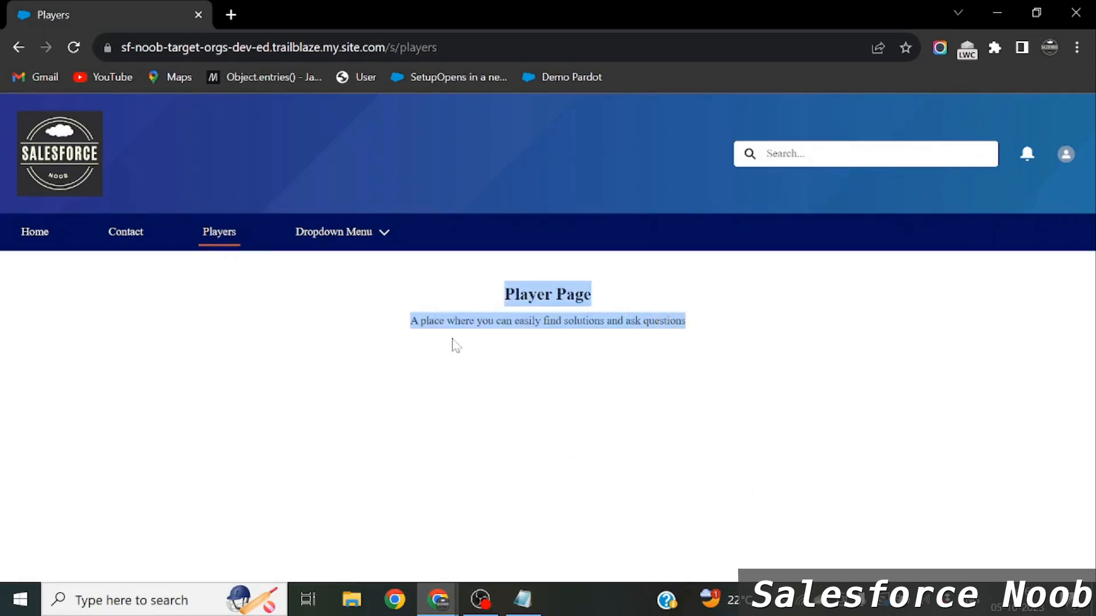
{"action": "left_click", "coordinate": [487, 304]}
{"action": "left_click_drag", "start_coordinate": [486, 304], "coordinate": [731, 335]}
{"action": "left_click", "coordinate": [733, 336]}
{"action": "key", "text": "alt+Tab"}
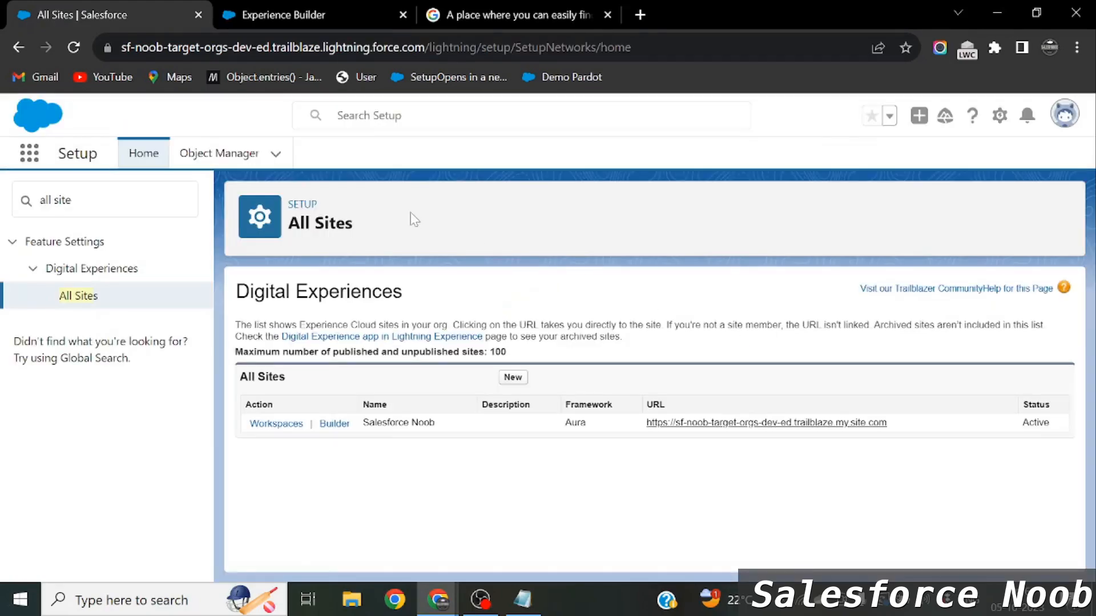
- Switch the Experience Builder preview to the Players variation and compare its headline with the live page
{"action": "left_click", "coordinate": [350, 18]}
{"action": "left_click", "coordinate": [421, 124]}
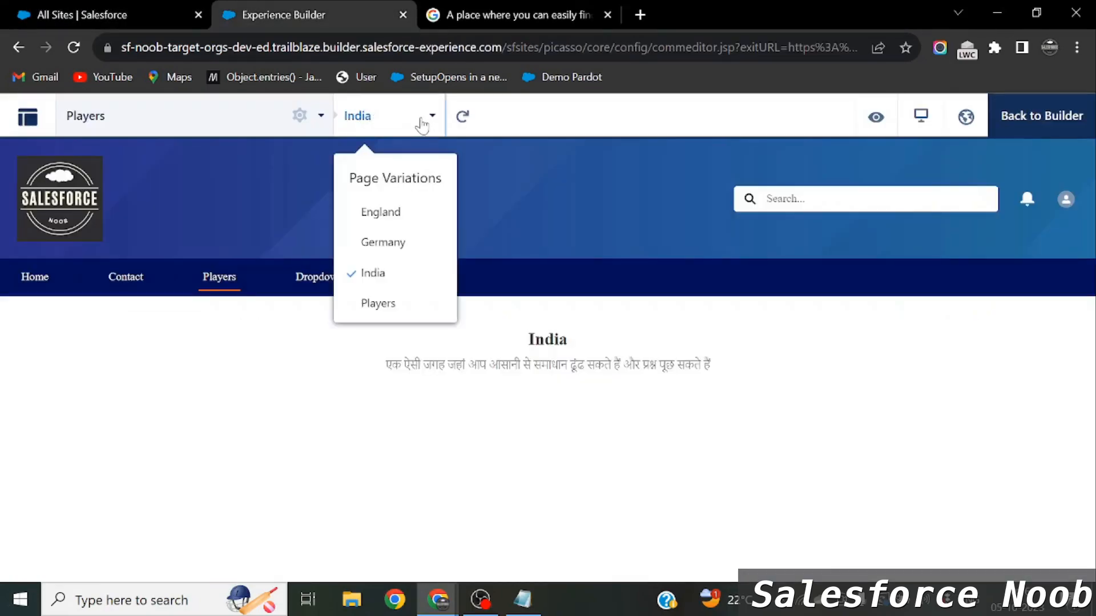
{"action": "left_click", "coordinate": [396, 305]}
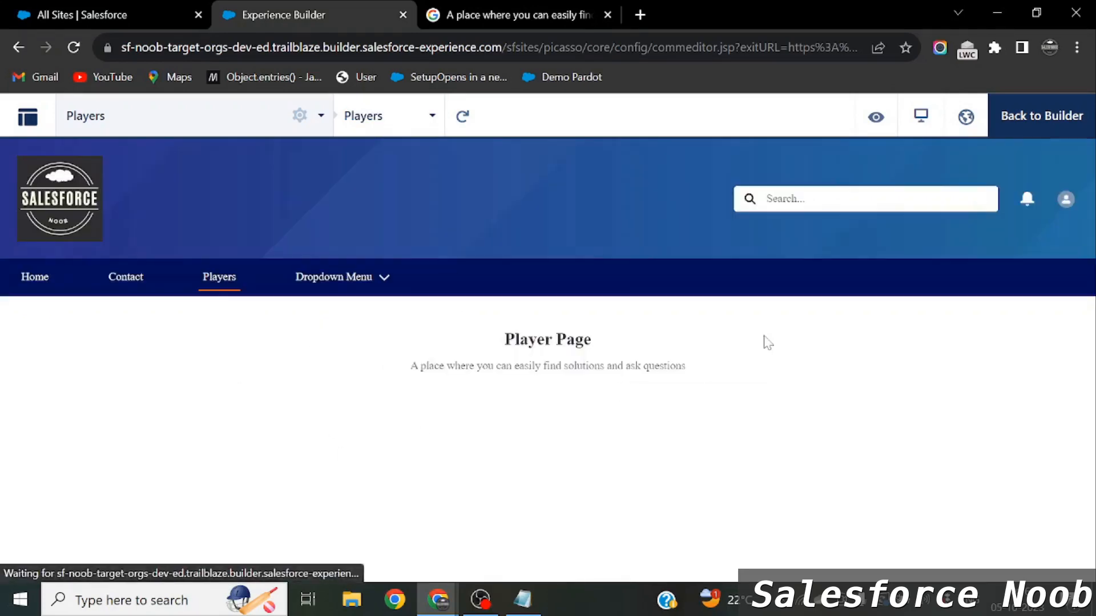
{"action": "key", "text": "alt+Tab"}
{"action": "key", "text": "alt+Tab"}
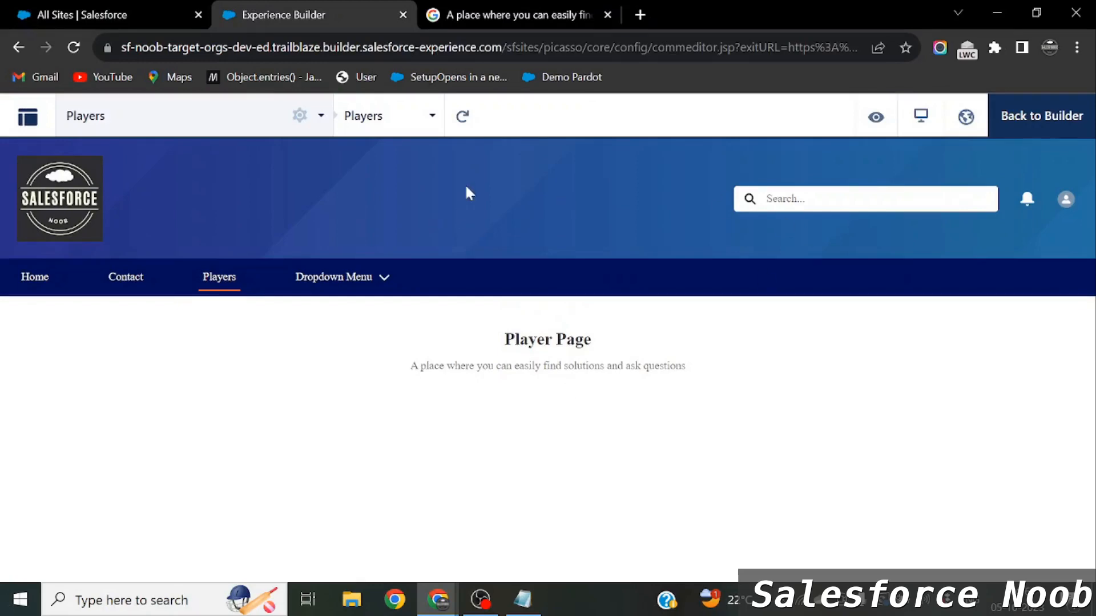
- Open the Players page's variations list and examine the audience and status of each variation
{"action": "left_click", "coordinate": [299, 115]}
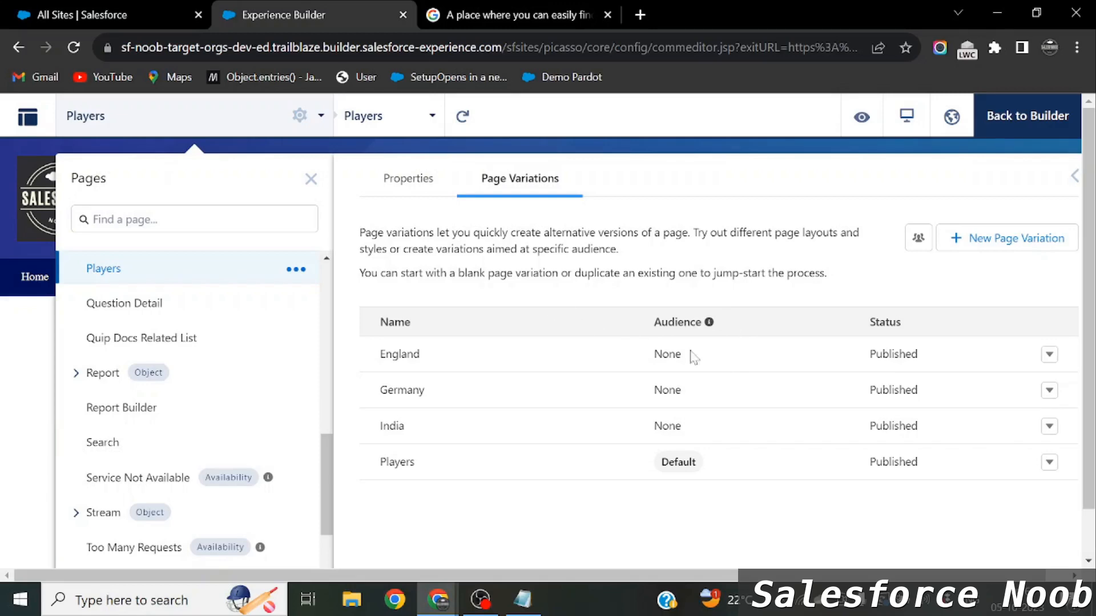
{"action": "double_click", "coordinate": [674, 323]}
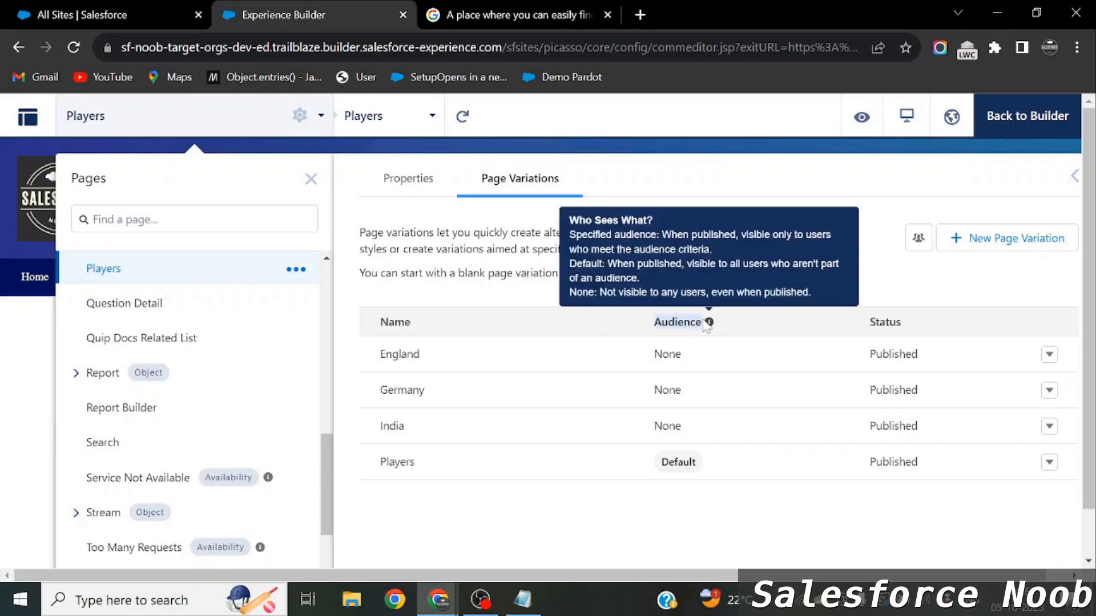
{"action": "left_click_drag", "start_coordinate": [869, 330], "coordinate": [903, 327]}
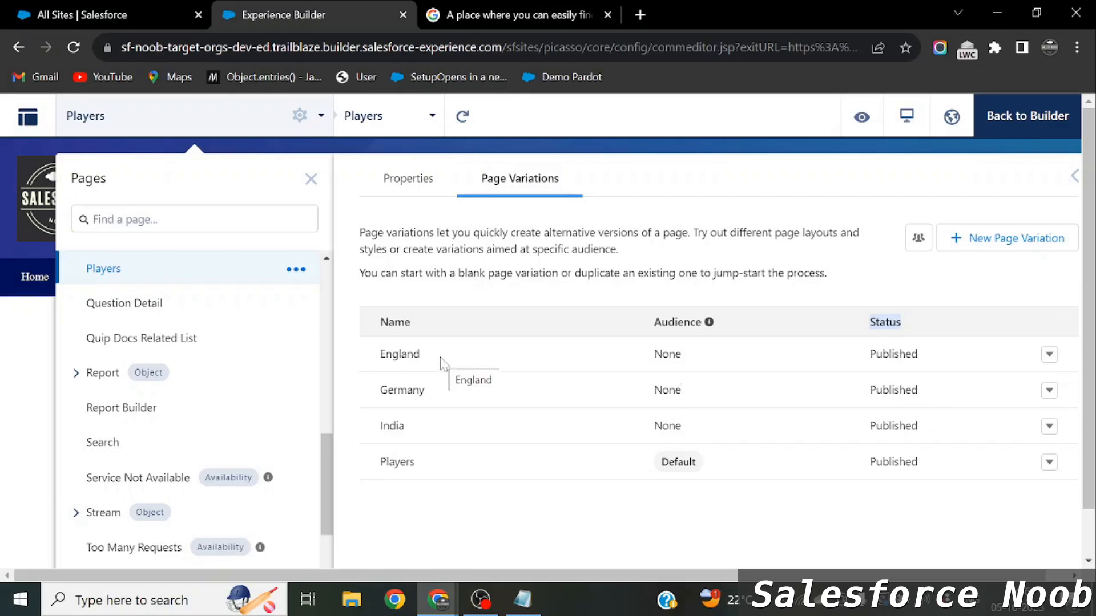
- Review the "Target Audiences Based on the User Object" heading in the Salesforce Experience Cloud Google Doc, and return to Experience Builder
{"action": "key", "text": "alt+Tab"}
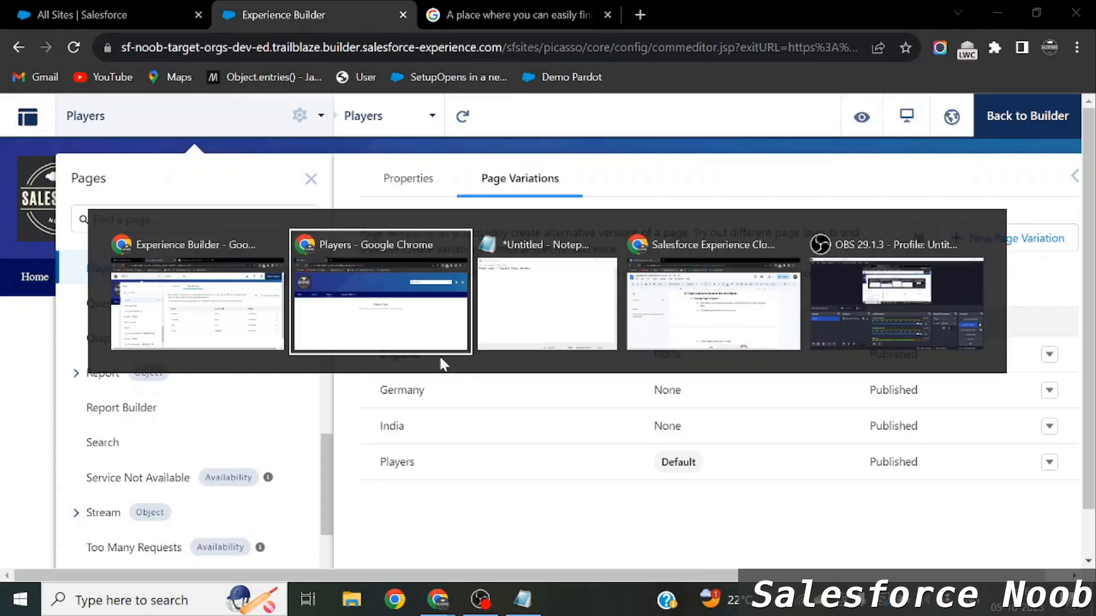
{"action": "key", "text": "alt+Tab"}
{"action": "key", "text": "alt+Tab"}
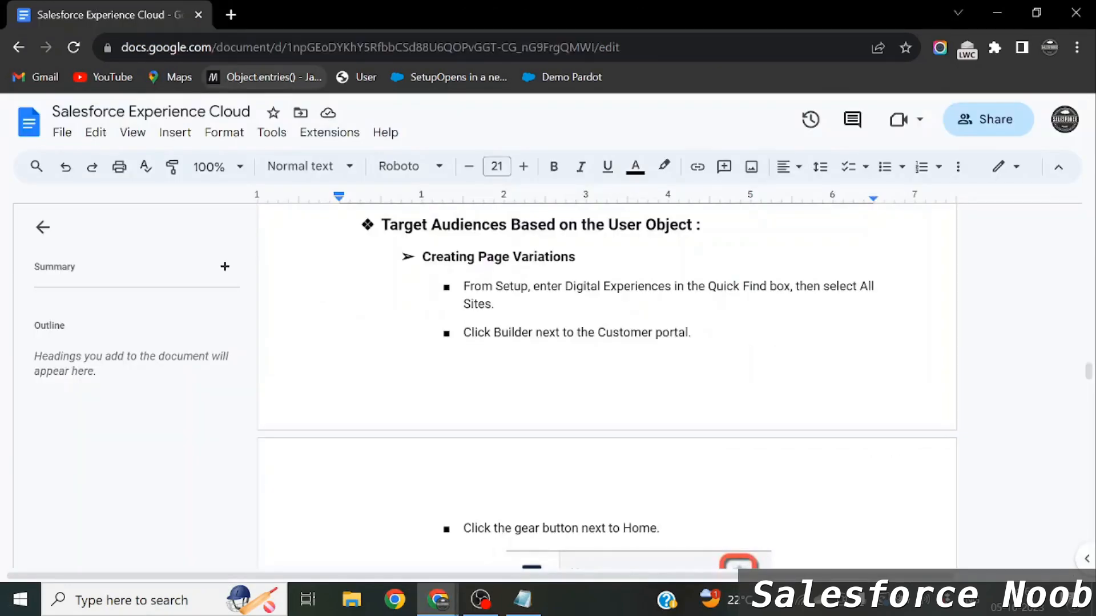
{"action": "left_click_drag", "start_coordinate": [382, 226], "coordinate": [520, 227]}
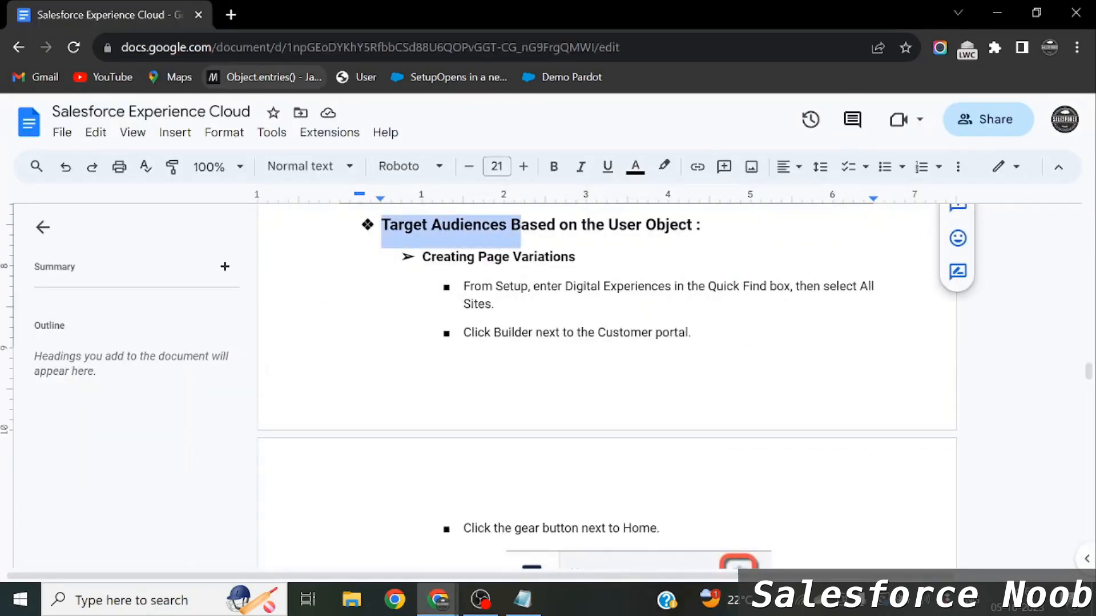
{"action": "double_click", "coordinate": [626, 225]}
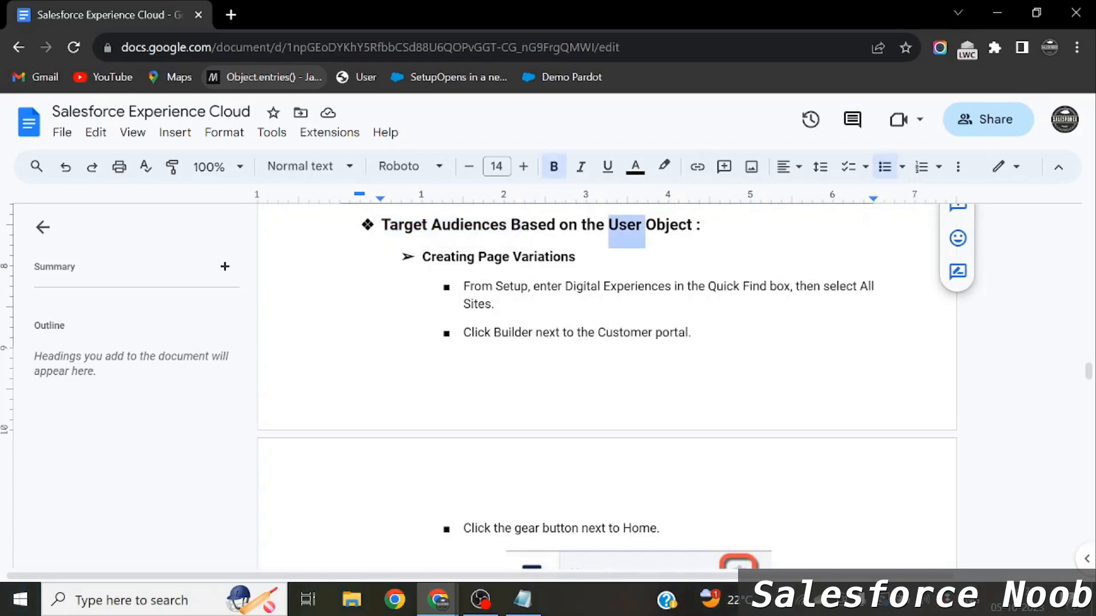
{"action": "left_click", "coordinate": [656, 225]}
{"action": "double_click", "coordinate": [669, 225]}
{"action": "key", "text": "alt+Tab"}
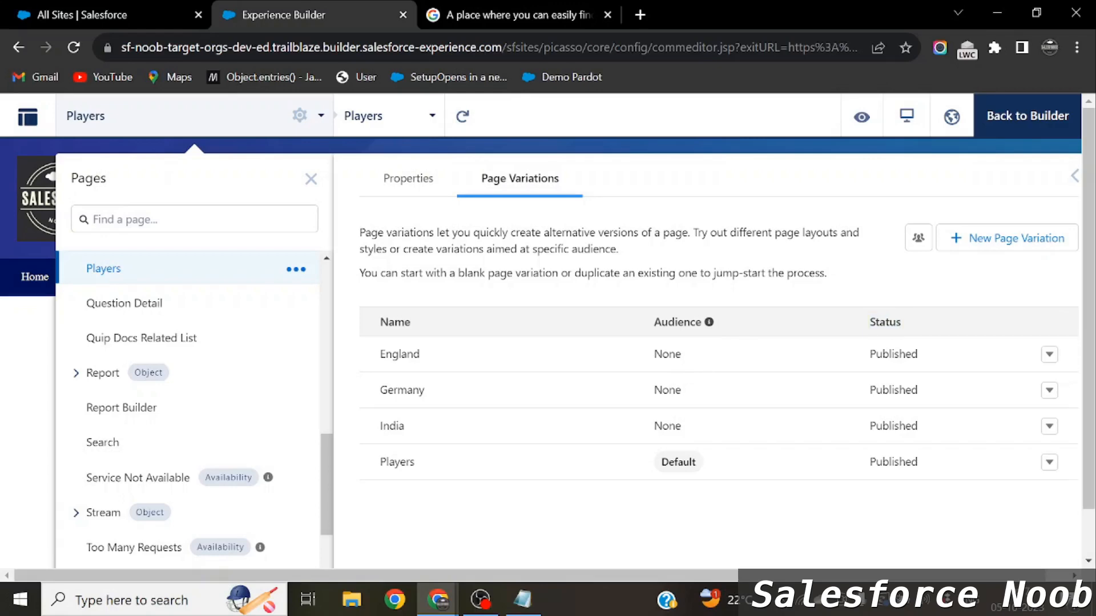
- Start a new audience named English Audience for the Players page and open its criteria type choices
{"action": "double_click", "coordinate": [693, 355]}
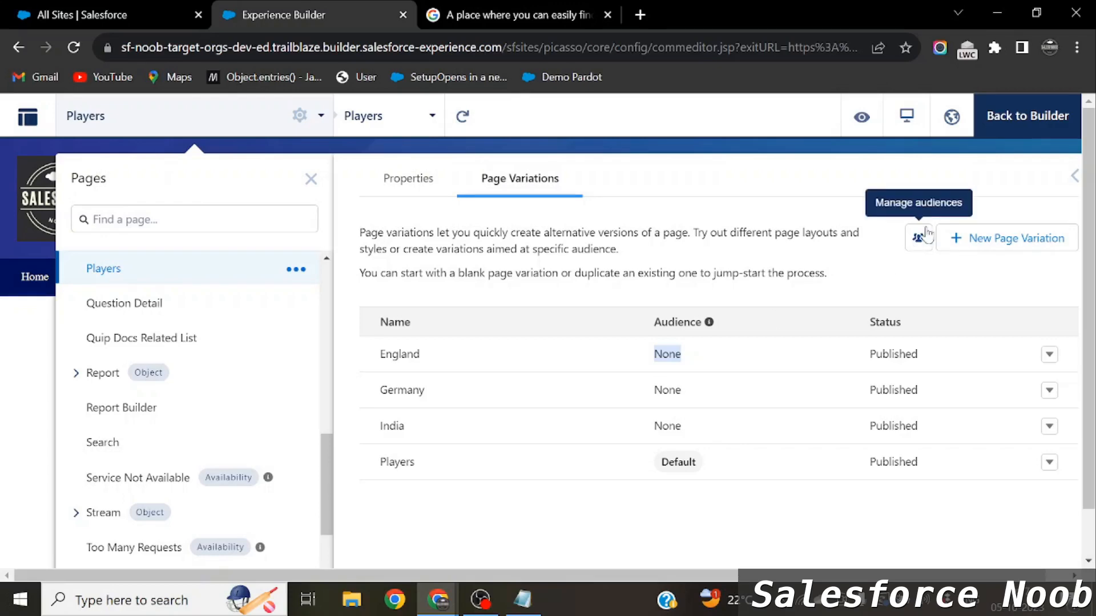
{"action": "scroll", "coordinate": [854, 448], "scroll_direction": "down", "scroll_amount": 1}
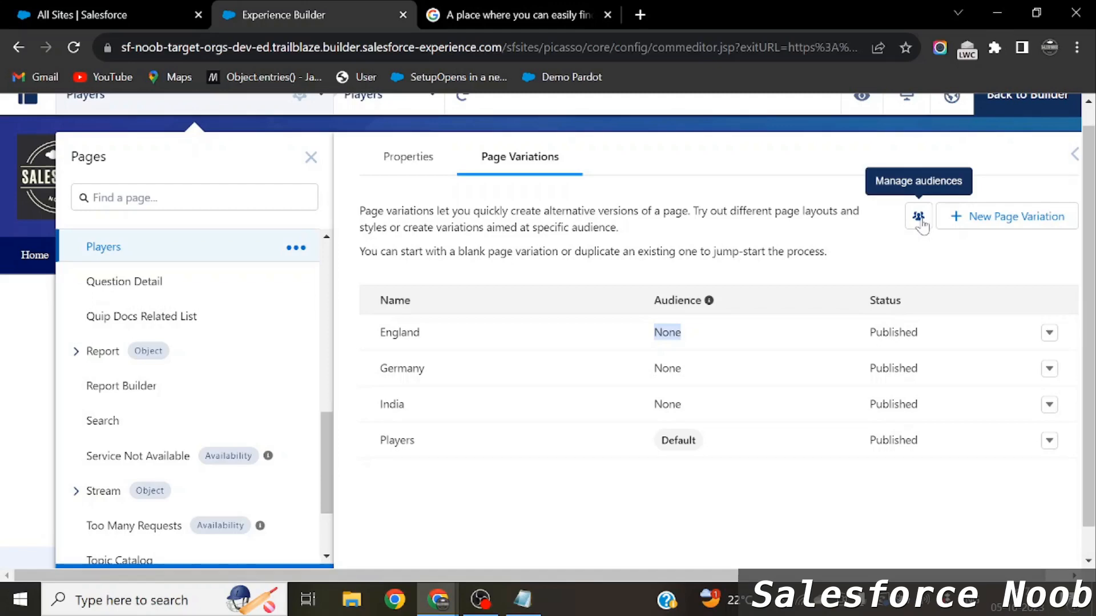
{"action": "left_click", "coordinate": [917, 222]}
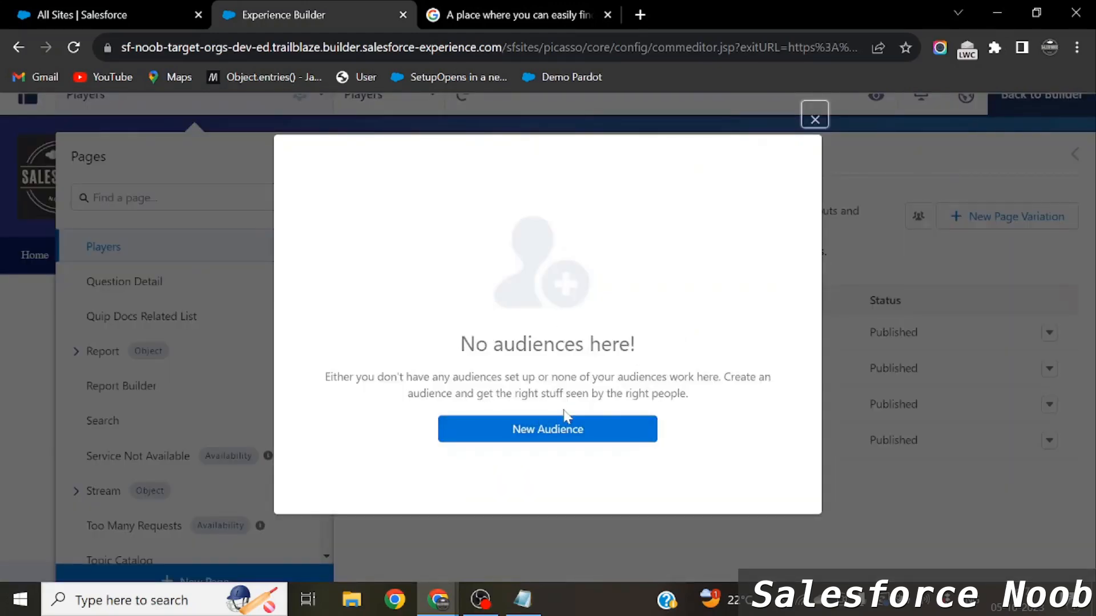
{"action": "left_click", "coordinate": [562, 435]}
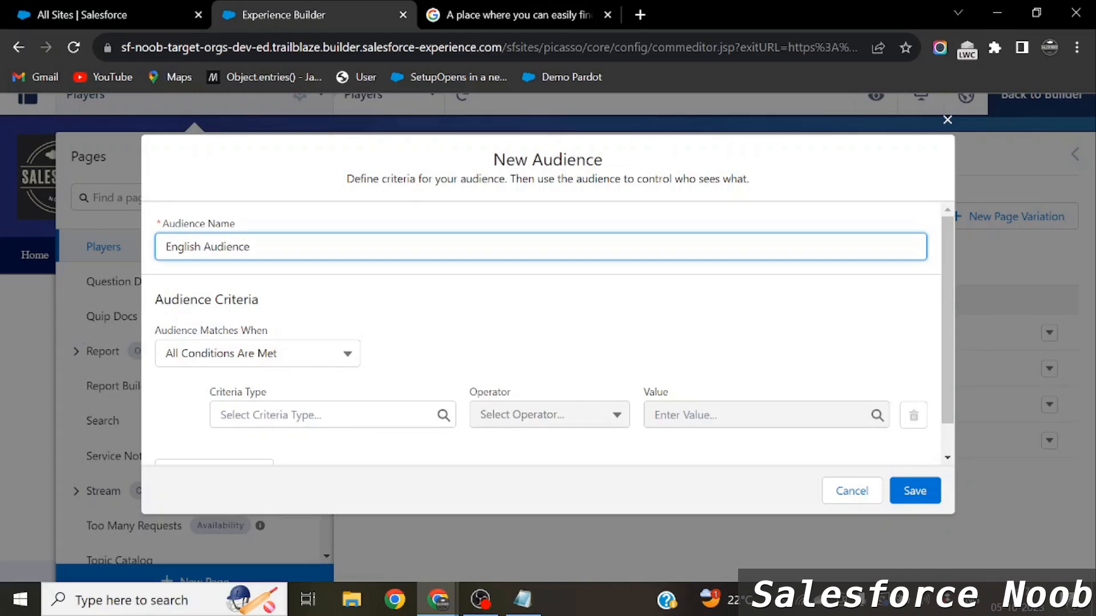
{"action": "scroll", "coordinate": [360, 297], "scroll_direction": "down", "scroll_amount": 1}
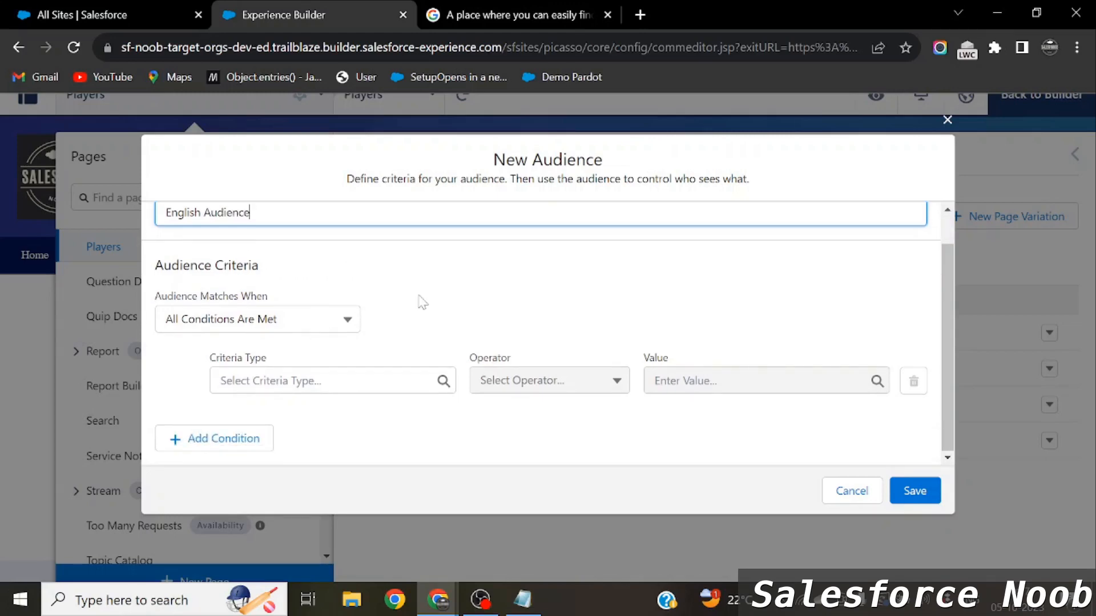
{"action": "scroll", "coordinate": [423, 303], "scroll_direction": "up", "scroll_amount": 1}
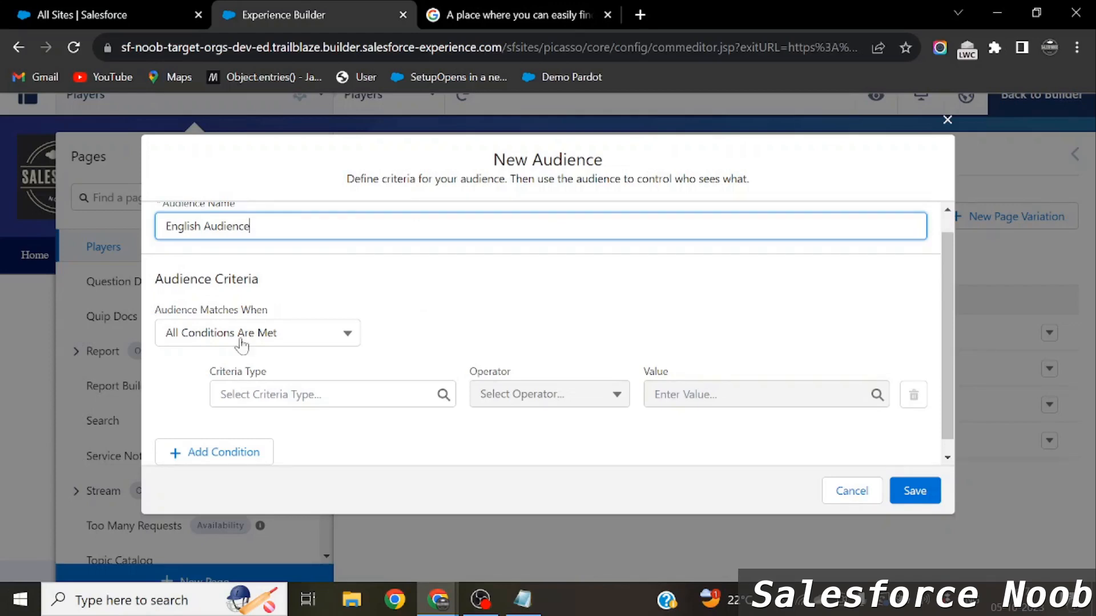
{"action": "left_click", "coordinate": [323, 394]}
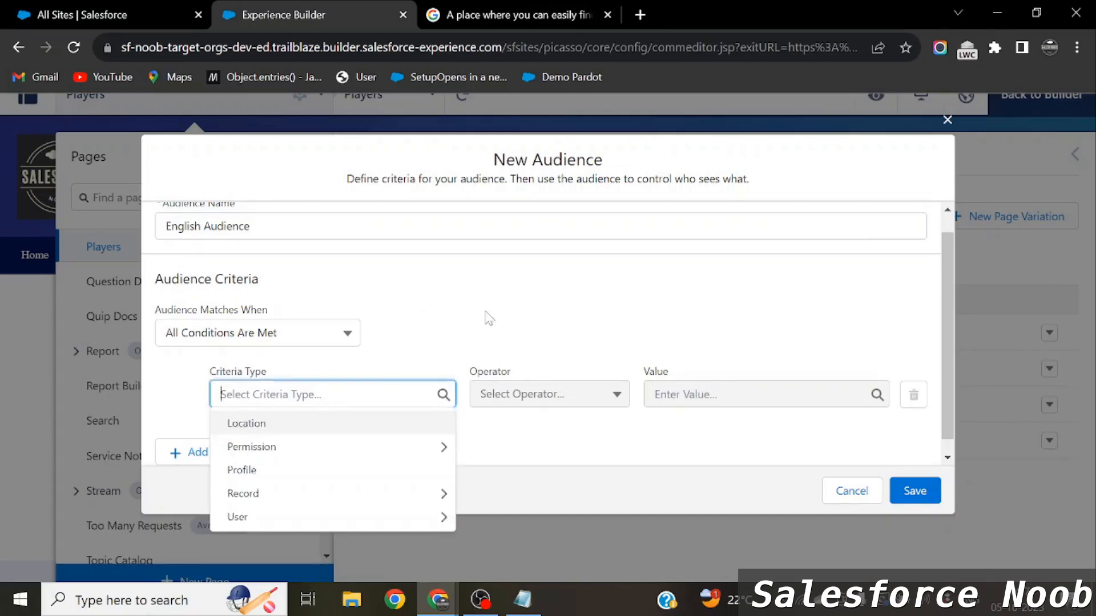
- Check the user object targeting notes in the Salesforce Experience Cloud Google Doc, and return to the New Audience form
{"action": "key", "text": "alt+Tab"}
{"action": "key", "text": "alt+Tab"}
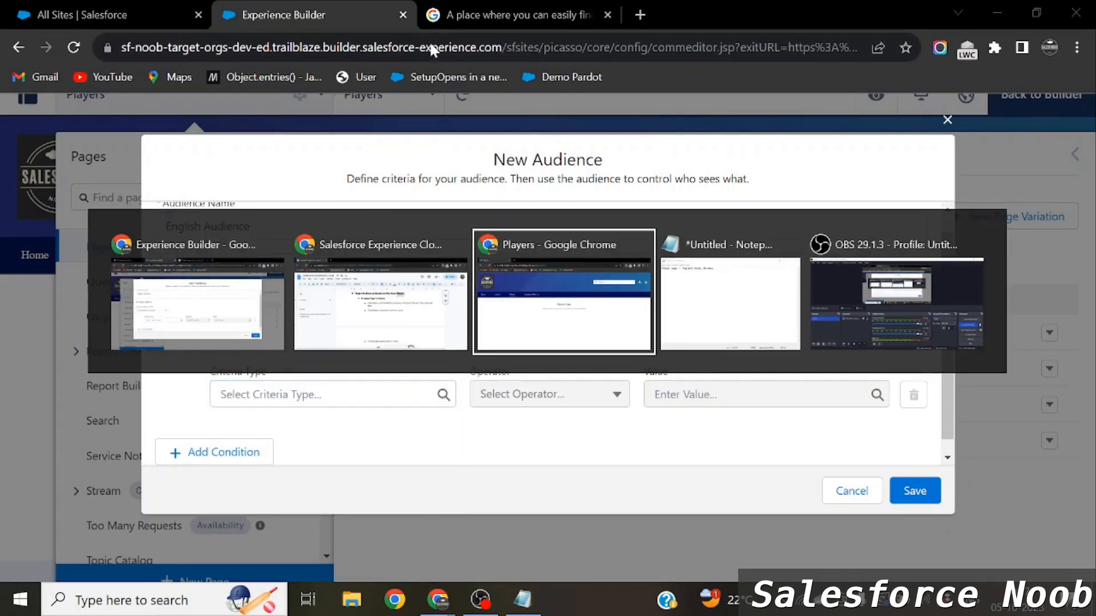
{"action": "key", "text": "alt+Tab"}
{"action": "key", "text": "alt+Tab"}
{"action": "key", "text": "alt+Tab"}
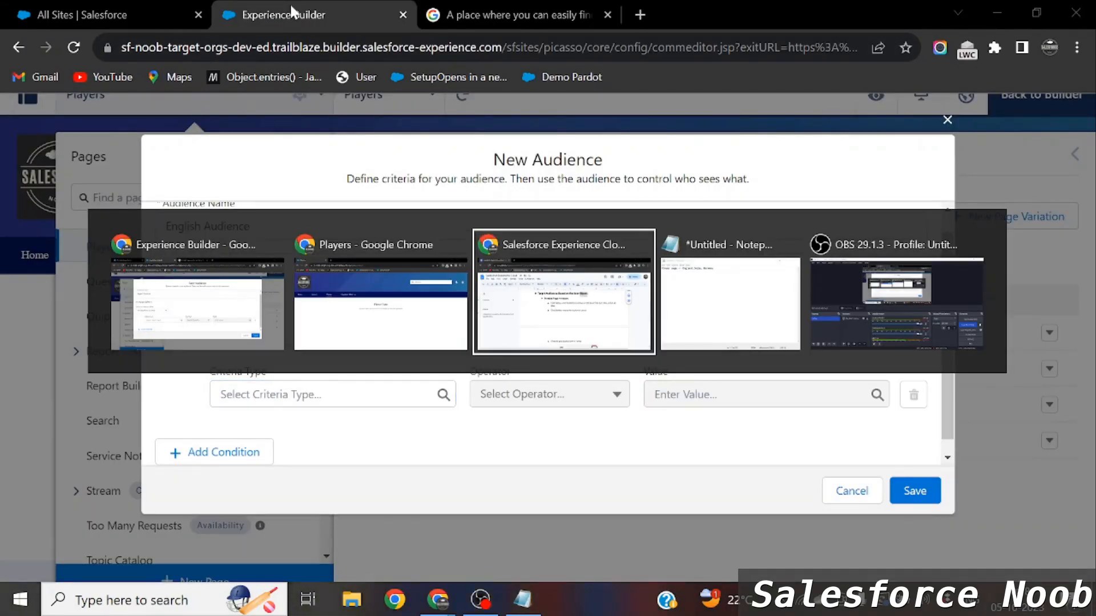
{"action": "left_click_drag", "start_coordinate": [604, 225], "coordinate": [701, 226]}
{"action": "key", "text": "alt+Tab"}
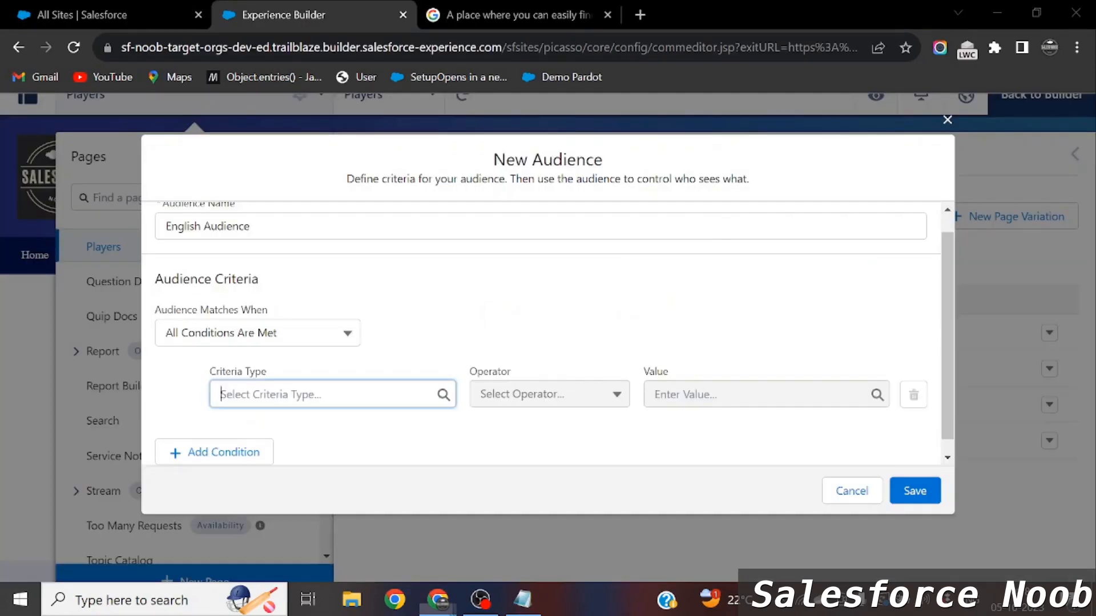
- Find Users in Salesforce Setup and open the record of the user with the System Administrator profile
{"action": "left_click", "coordinate": [3, 3]}
{"action": "left_click_drag", "start_coordinate": [76, 201], "coordinate": [0, 179]}
{"action": "type", "text": "user"}
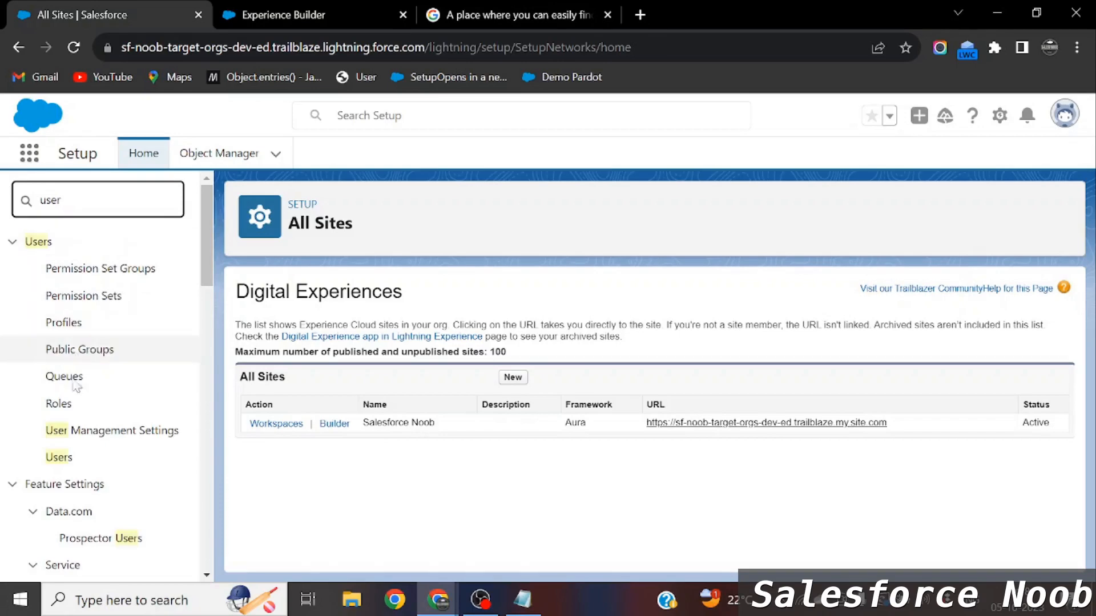
{"action": "left_click", "coordinate": [58, 457]}
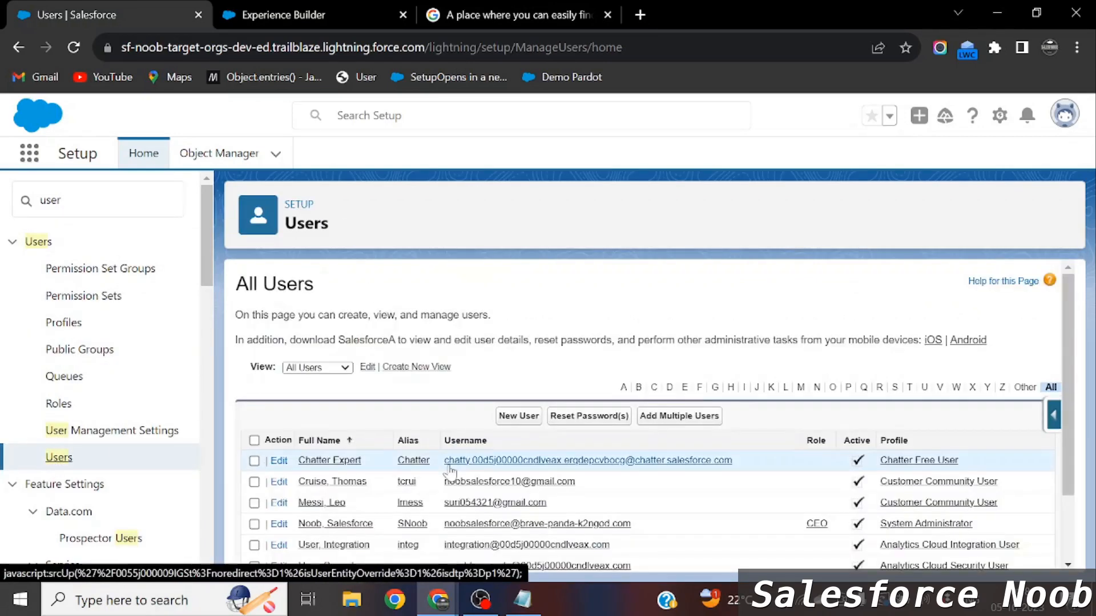
{"action": "scroll", "coordinate": [353, 451], "scroll_direction": "down", "scroll_amount": 2}
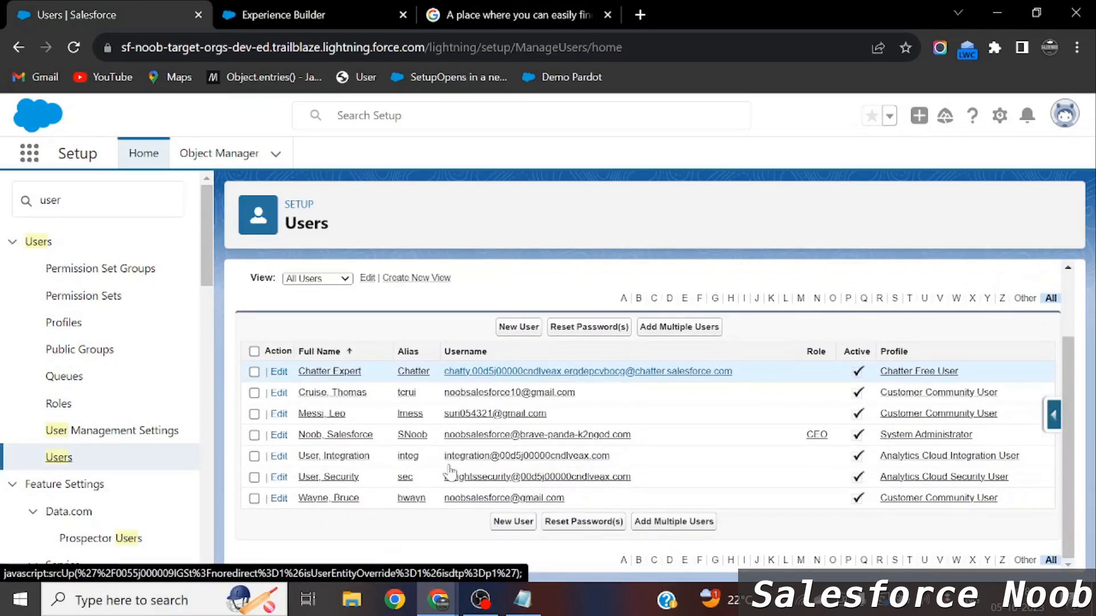
{"action": "left_click", "coordinate": [349, 435]}
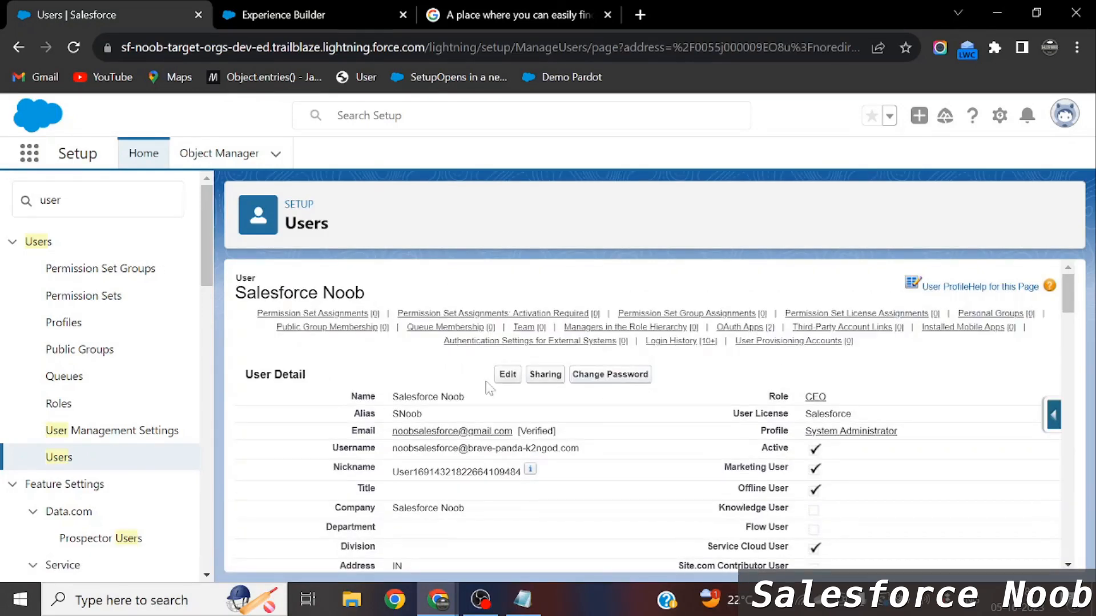
- Examine the administrator's user detail fields for one that can serve as an audience criterion
{"action": "scroll", "coordinate": [485, 384], "scroll_direction": "down", "scroll_amount": 2}
{"action": "scroll", "coordinate": [485, 383], "scroll_direction": "up", "scroll_amount": 1}
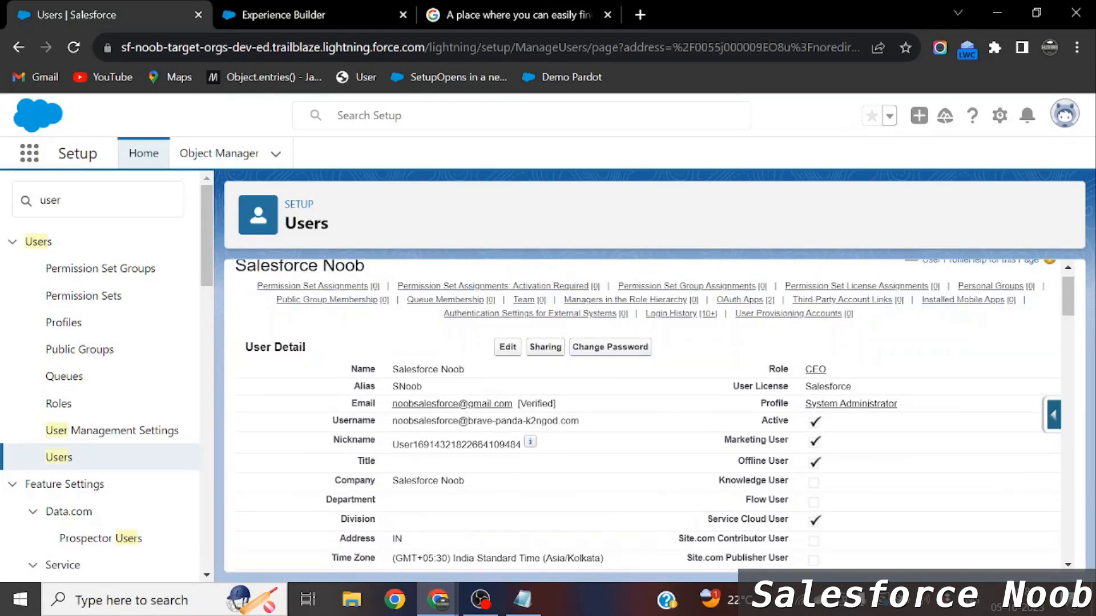
{"action": "scroll", "coordinate": [692, 471], "scroll_direction": "down", "scroll_amount": 1}
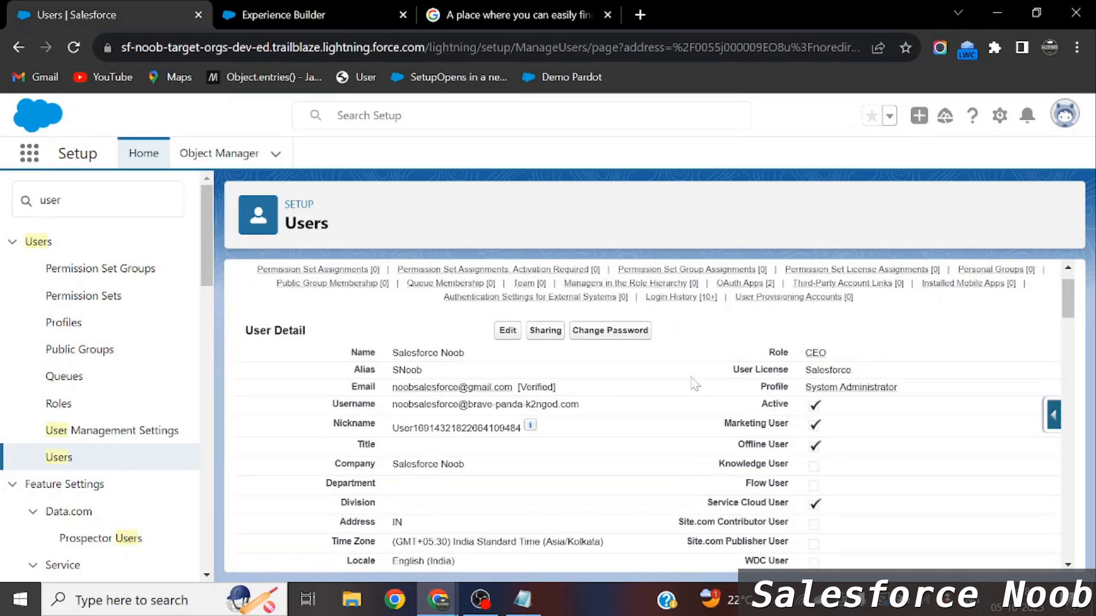
{"action": "left_click", "coordinate": [274, 15]}
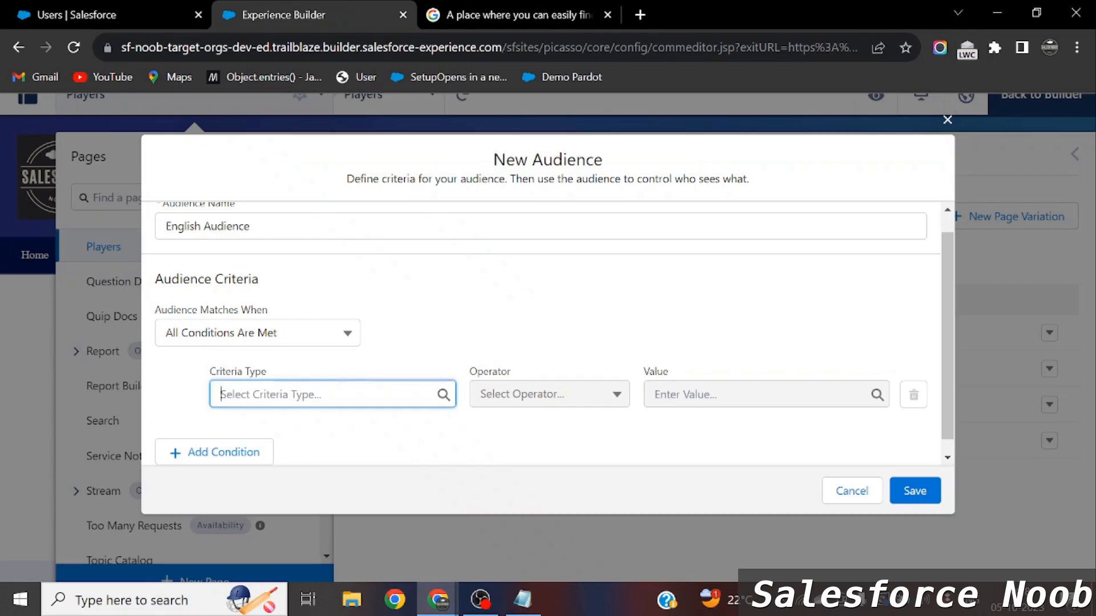
{"action": "left_click", "coordinate": [97, 12]}
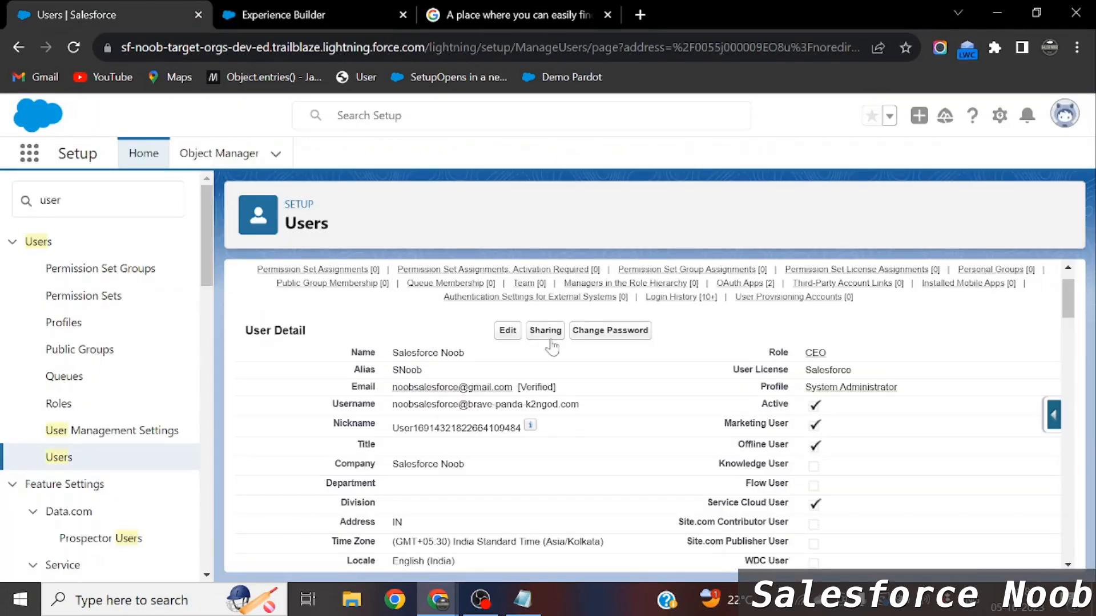
{"action": "scroll", "coordinate": [551, 495], "scroll_direction": "down", "scroll_amount": 15}
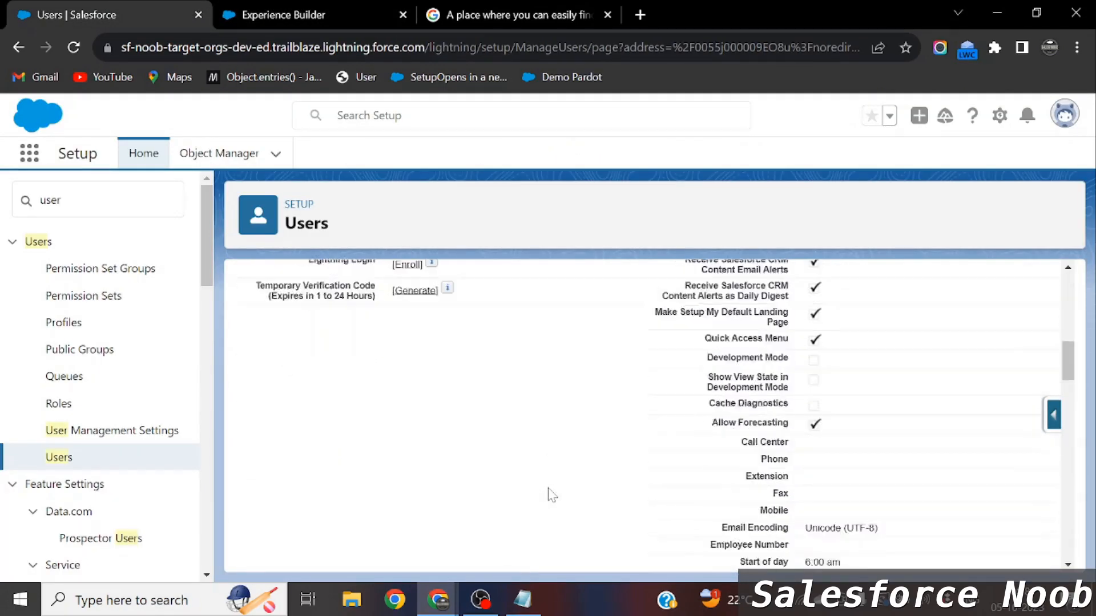
{"action": "scroll", "coordinate": [551, 495], "scroll_direction": "down", "scroll_amount": 3}
{"action": "scroll", "coordinate": [552, 495], "scroll_direction": "up", "scroll_amount": 5}
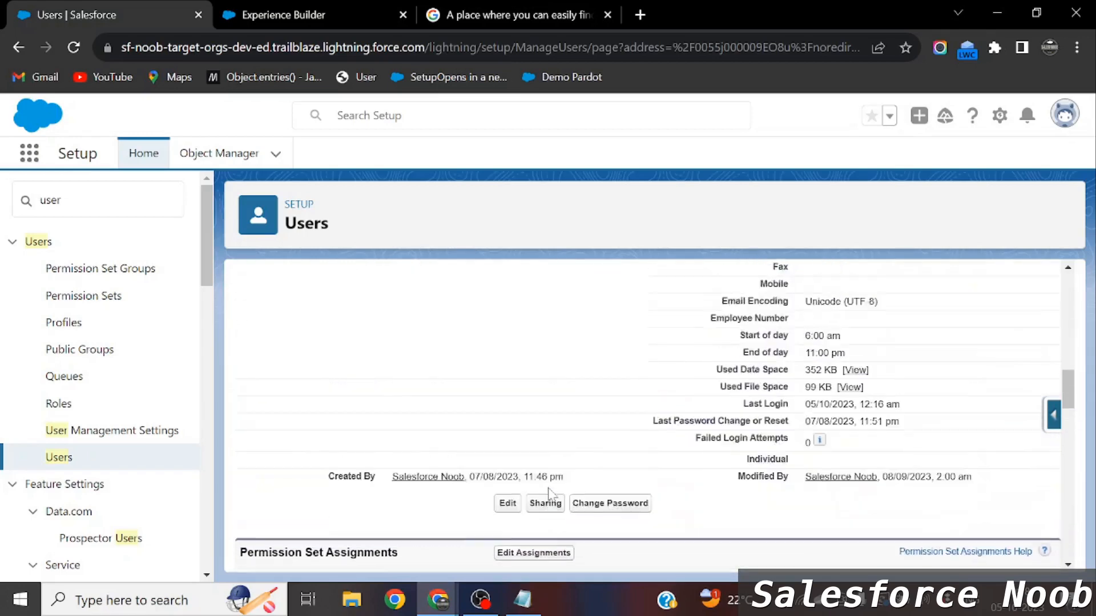
{"action": "scroll", "coordinate": [552, 494], "scroll_direction": "up", "scroll_amount": 3}
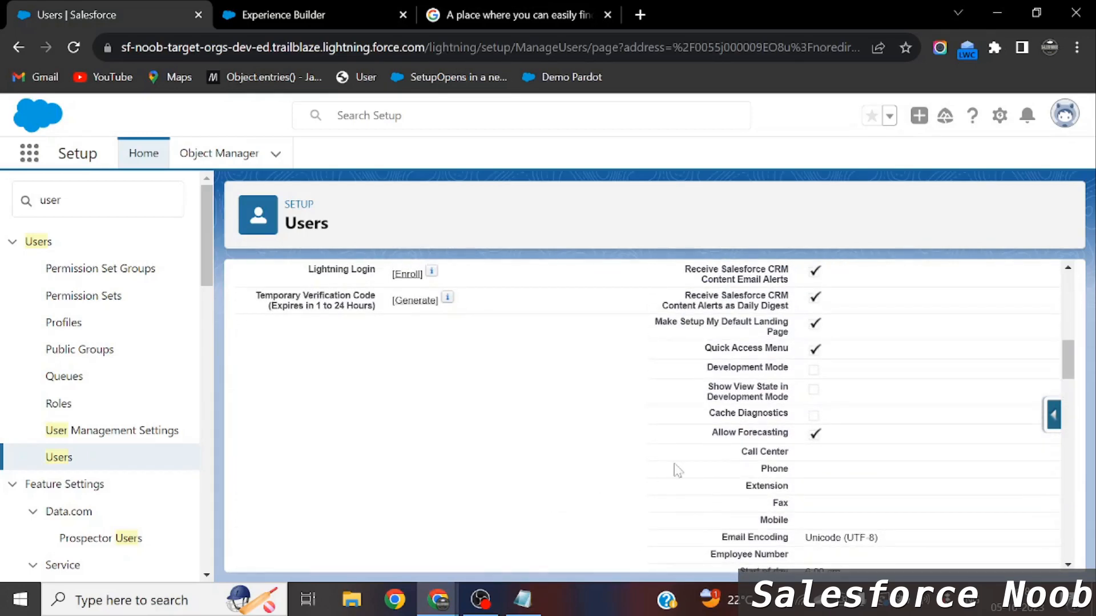
- Search the user detail page for a country field and check the Address, Locale and Language entries
{"action": "key", "text": "ctrl+f"}
{"action": "type", "text": "countr"}
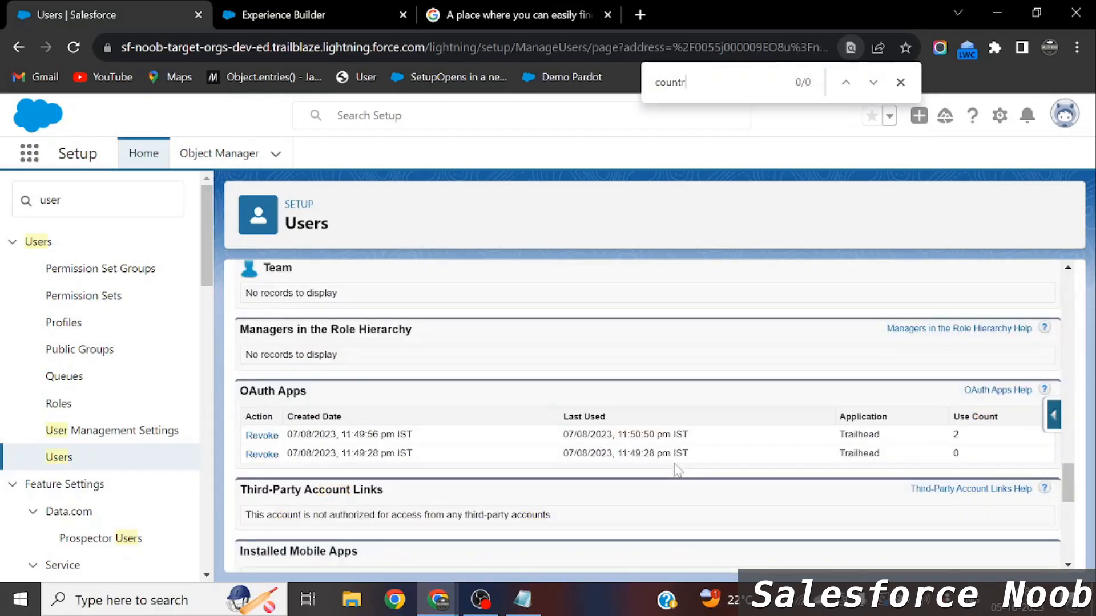
{"action": "key", "text": "BackSpace"}
{"action": "key", "text": "BackSpace"}
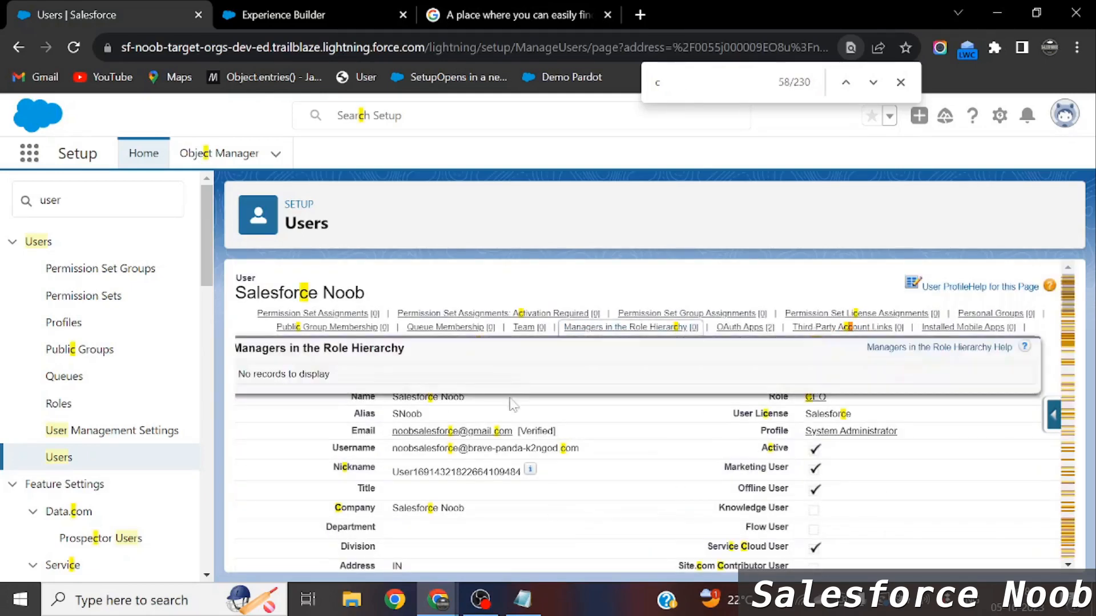
{"action": "scroll", "coordinate": [476, 457], "scroll_direction": "down", "scroll_amount": 2}
{"action": "scroll", "coordinate": [660, 415], "scroll_direction": "down", "scroll_amount": 1}
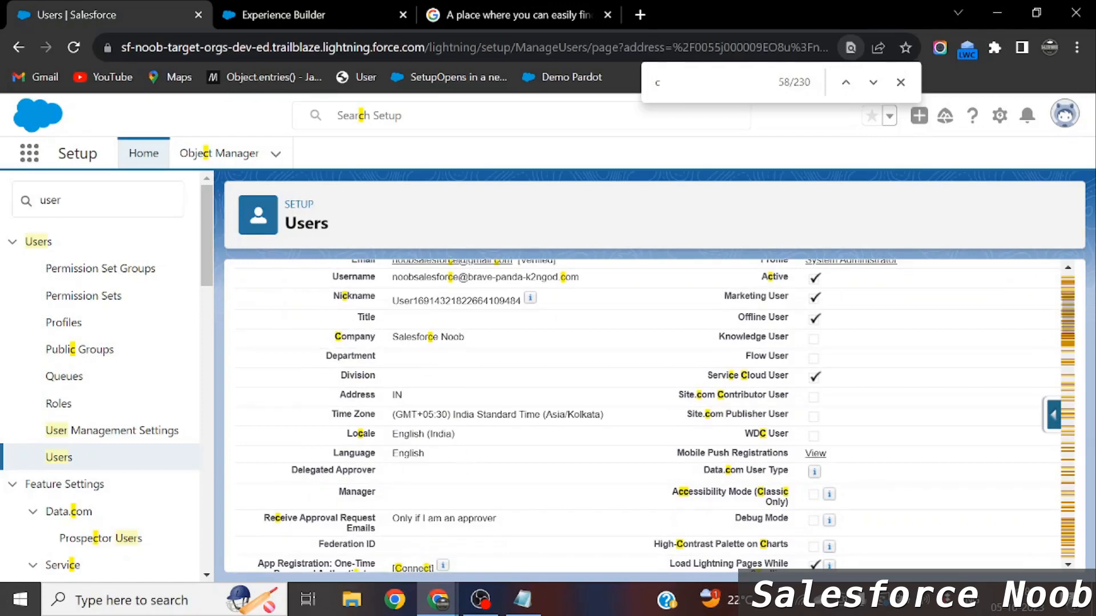
{"action": "left_click_drag", "start_coordinate": [389, 398], "coordinate": [410, 398]}
{"action": "left_click_drag", "start_coordinate": [390, 454], "coordinate": [453, 459]}
{"action": "left_click", "coordinate": [453, 458]}
{"action": "scroll", "coordinate": [645, 411], "scroll_direction": "up", "scroll_amount": 3}
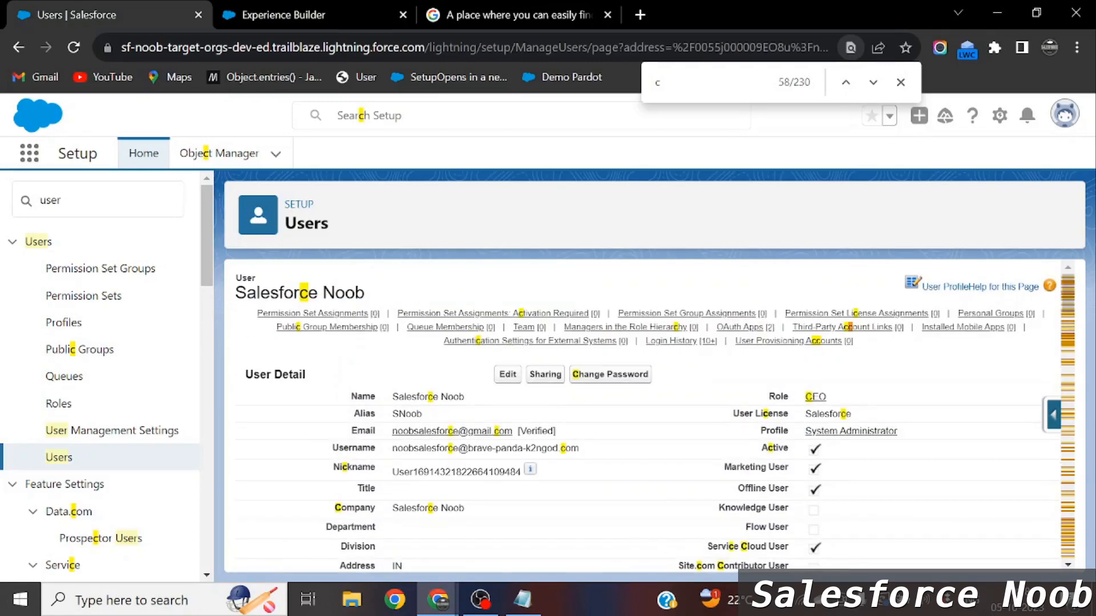
- Clear the Country in the administrator user's mailing address, save the record, and return to the New Audience form in Experience Builder
{"action": "left_click", "coordinate": [507, 375]}
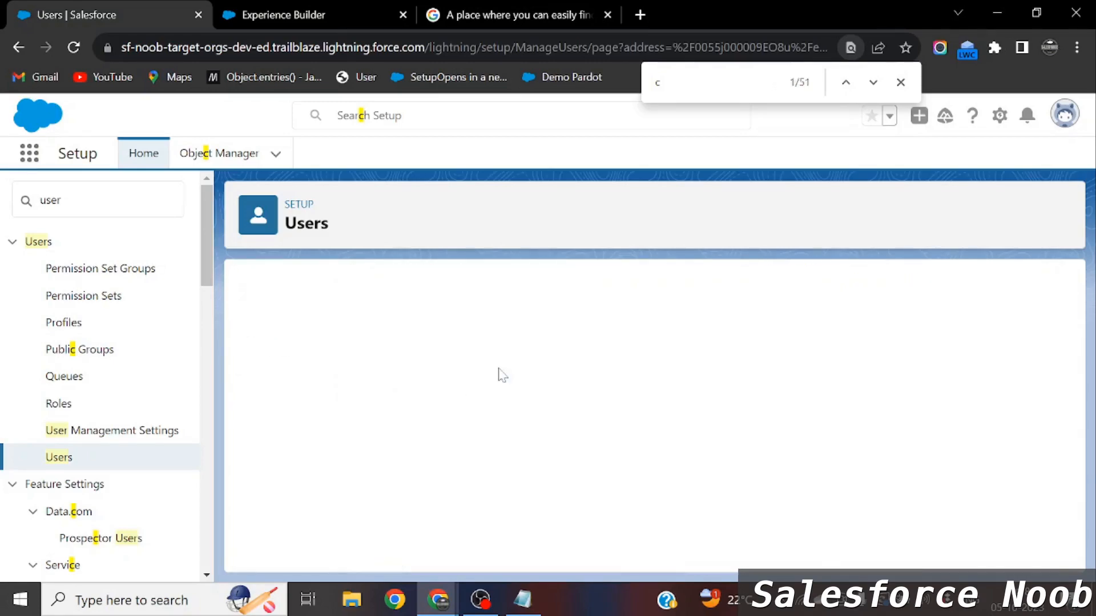
{"action": "scroll", "coordinate": [479, 391], "scroll_direction": "down", "scroll_amount": 5}
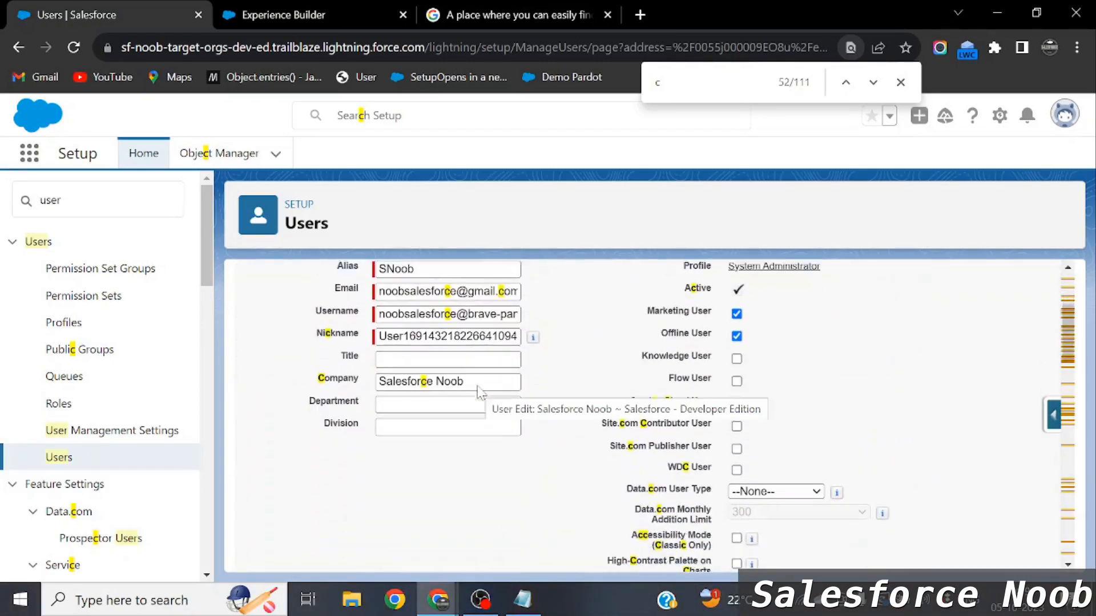
{"action": "scroll", "coordinate": [478, 392], "scroll_direction": "down", "scroll_amount": 10}
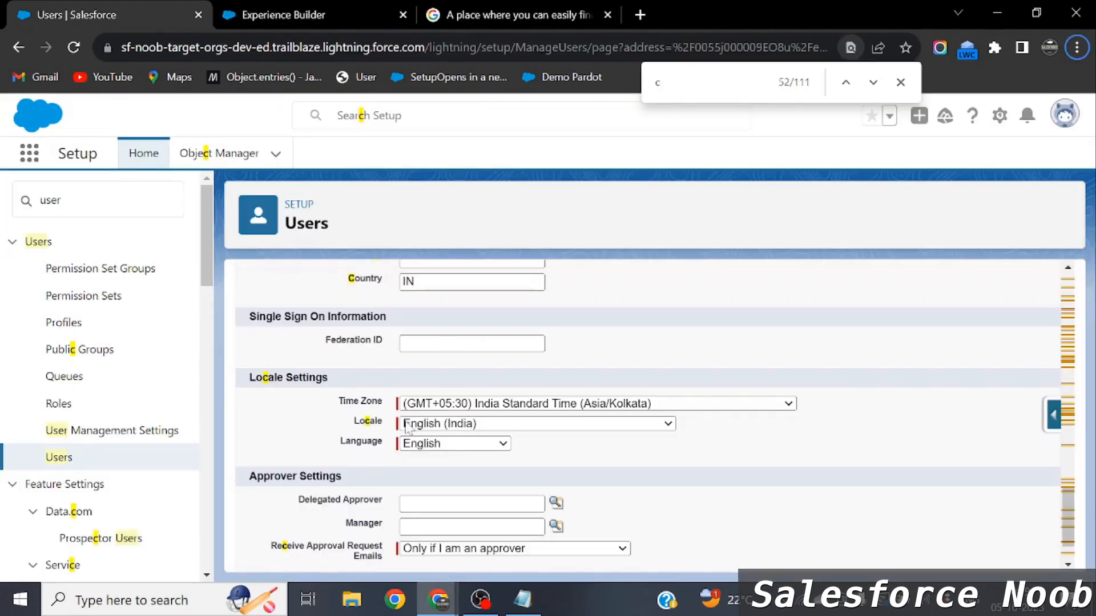
{"action": "scroll", "coordinate": [410, 428], "scroll_direction": "down", "scroll_amount": 1}
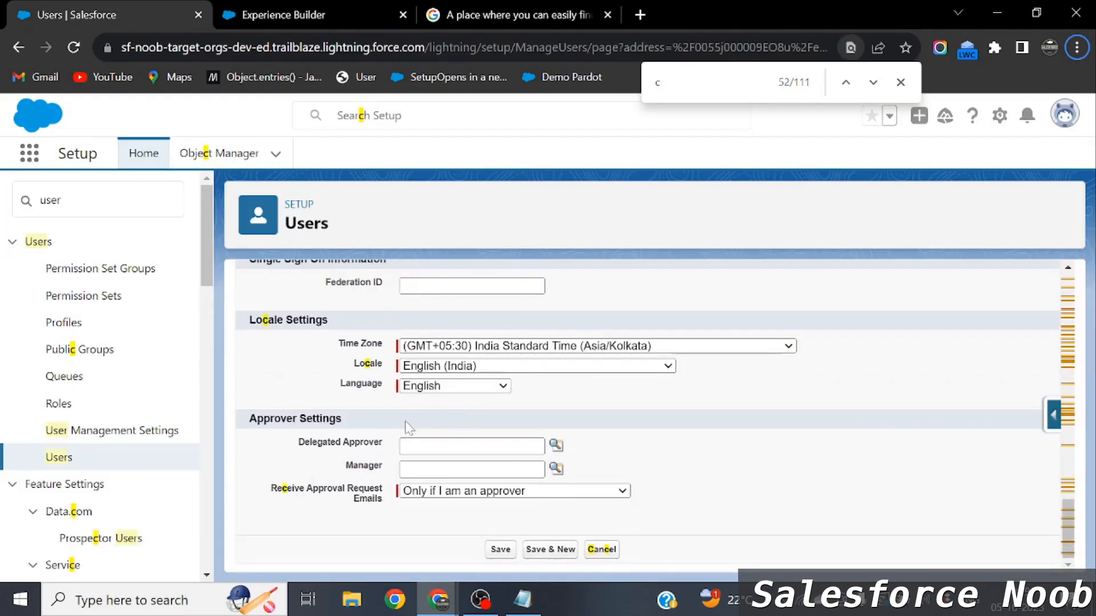
{"action": "scroll", "coordinate": [409, 428], "scroll_direction": "up", "scroll_amount": 7}
{"action": "scroll", "coordinate": [408, 428], "scroll_direction": "down", "scroll_amount": 3}
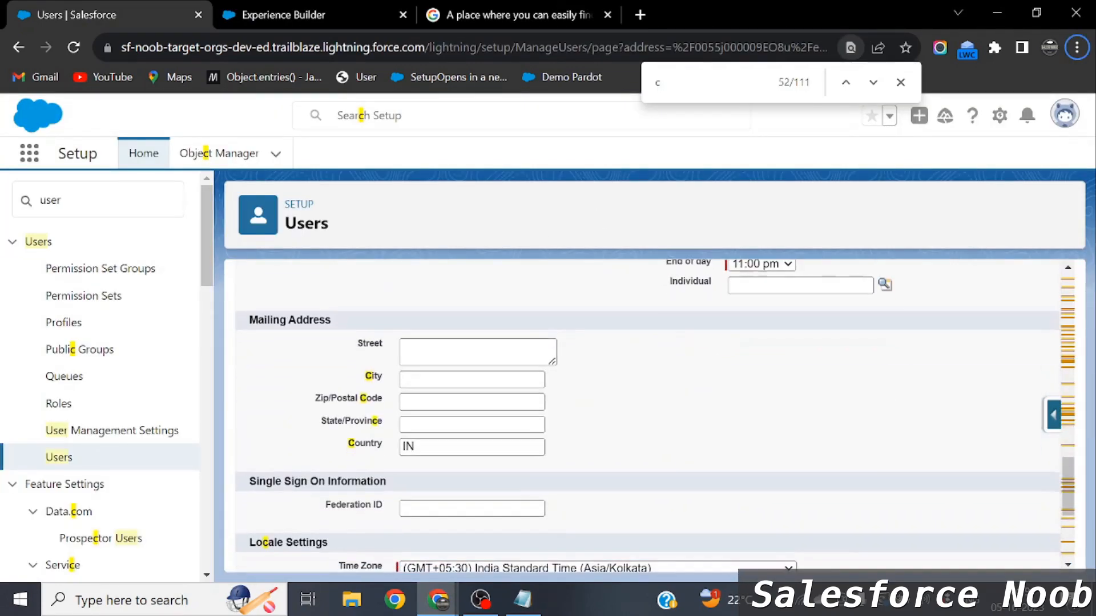
{"action": "left_click", "coordinate": [414, 446]}
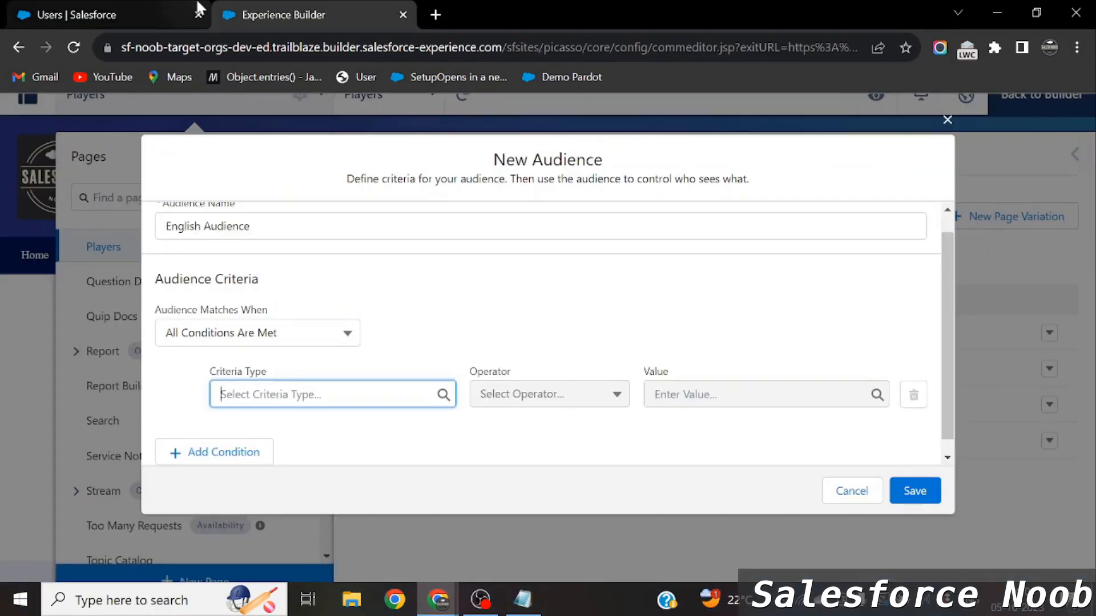
{"action": "key", "text": "alt+Tab"}
{"action": "key", "text": "alt+Tab"}
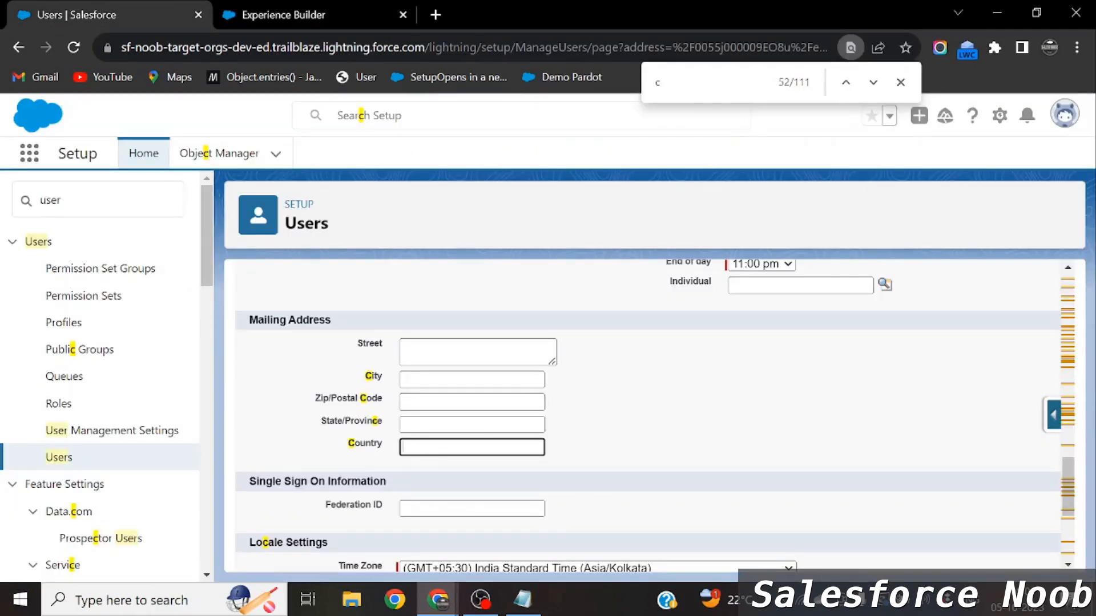
{"action": "scroll", "coordinate": [716, 442], "scroll_direction": "up", "scroll_amount": 15}
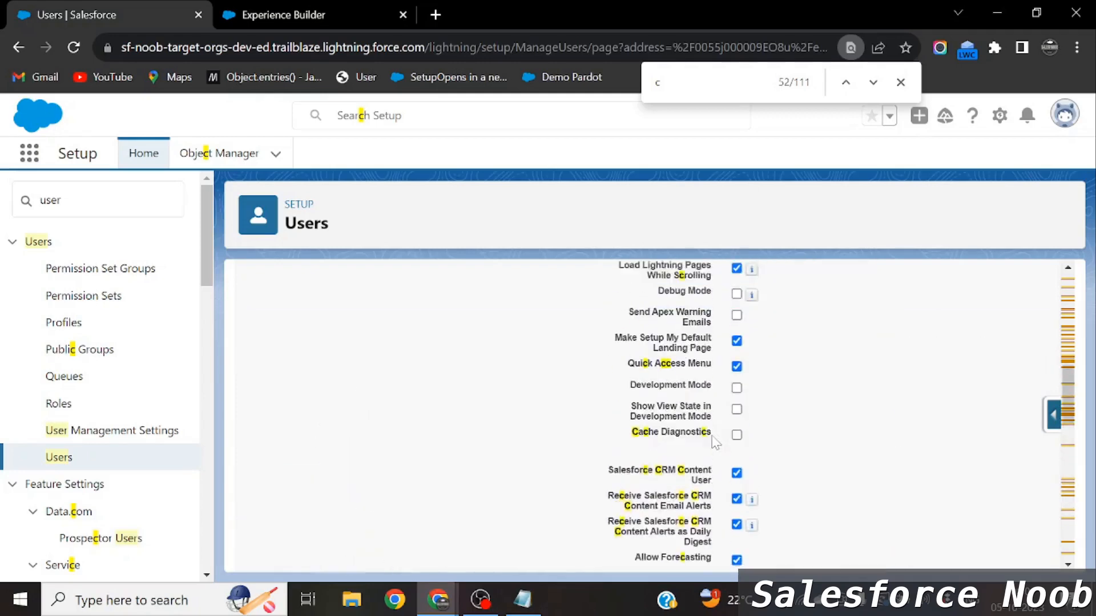
{"action": "left_click", "coordinate": [501, 333]}
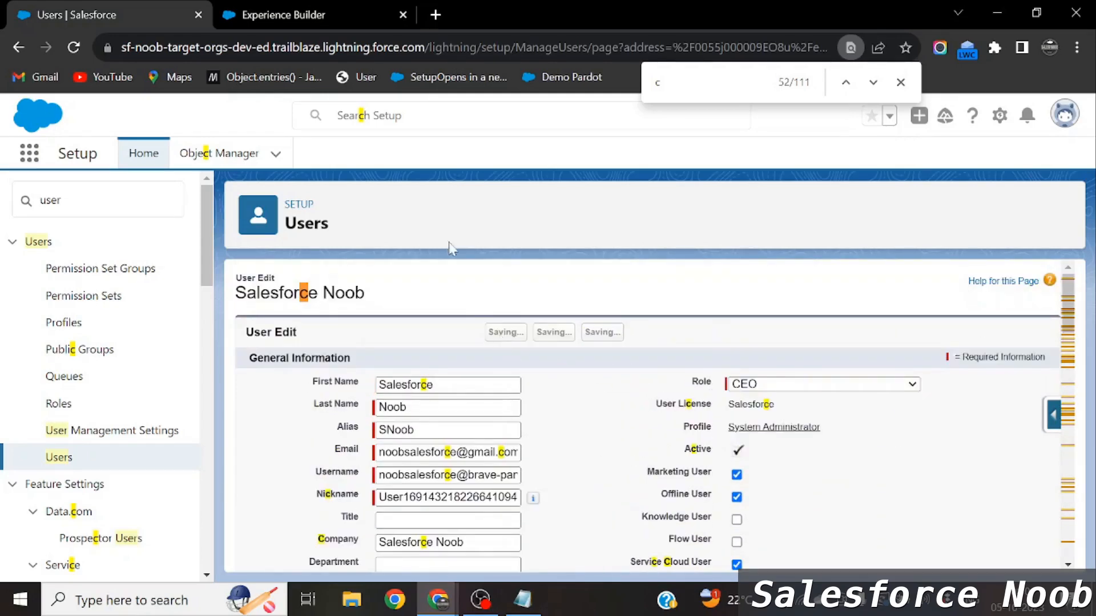
{"action": "left_click", "coordinate": [293, 13]}
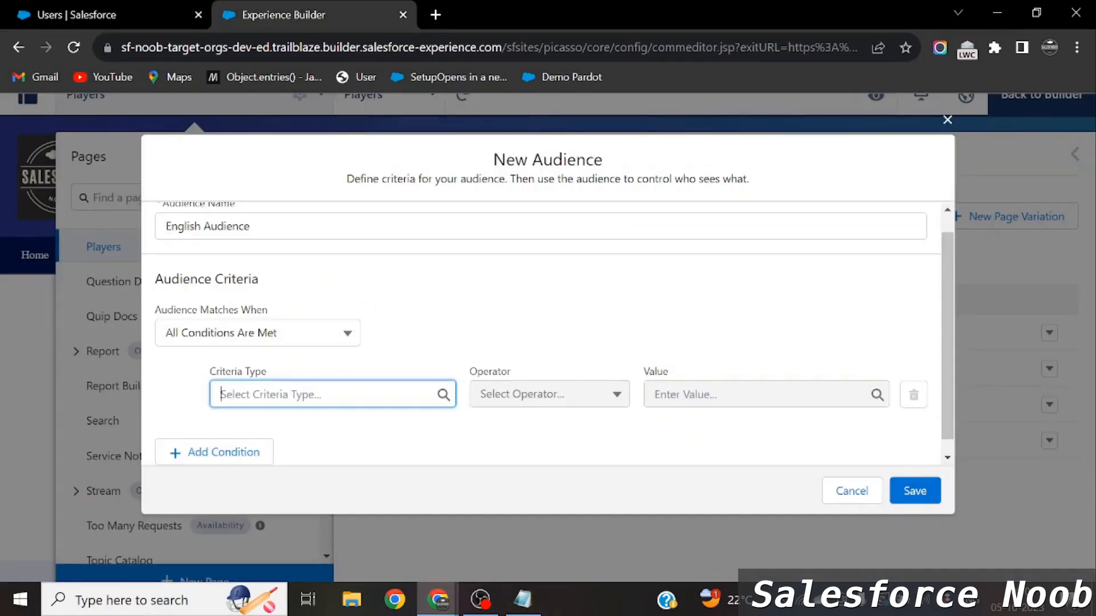
- Define the English Audience criterion as User > Country equals, and enter GB as its value
{"action": "left_click", "coordinate": [285, 393]}
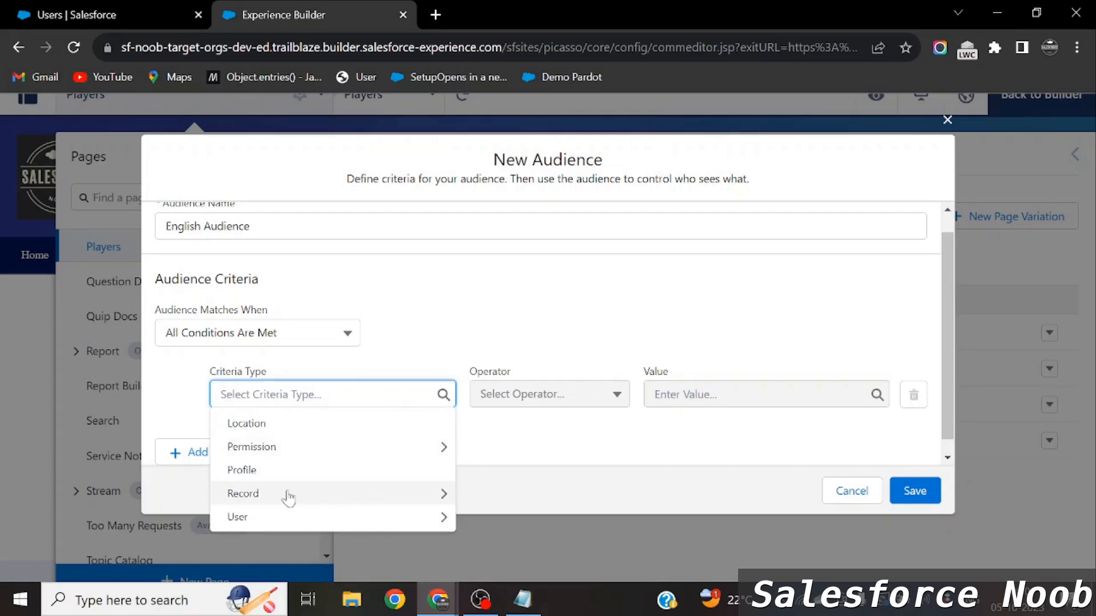
{"action": "left_click", "coordinate": [345, 517]}
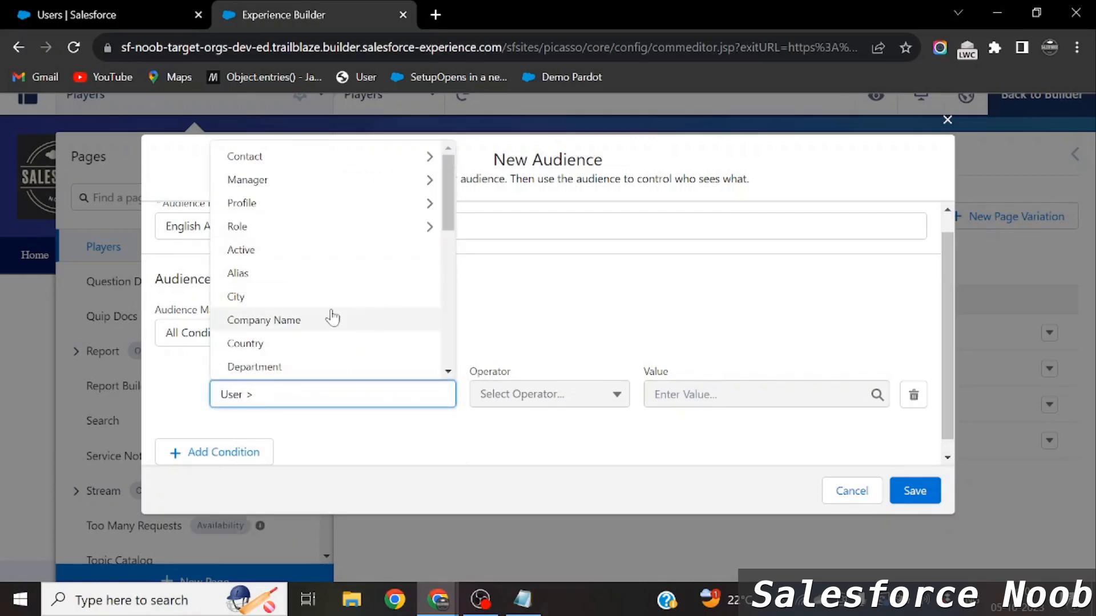
{"action": "left_click", "coordinate": [303, 344]}
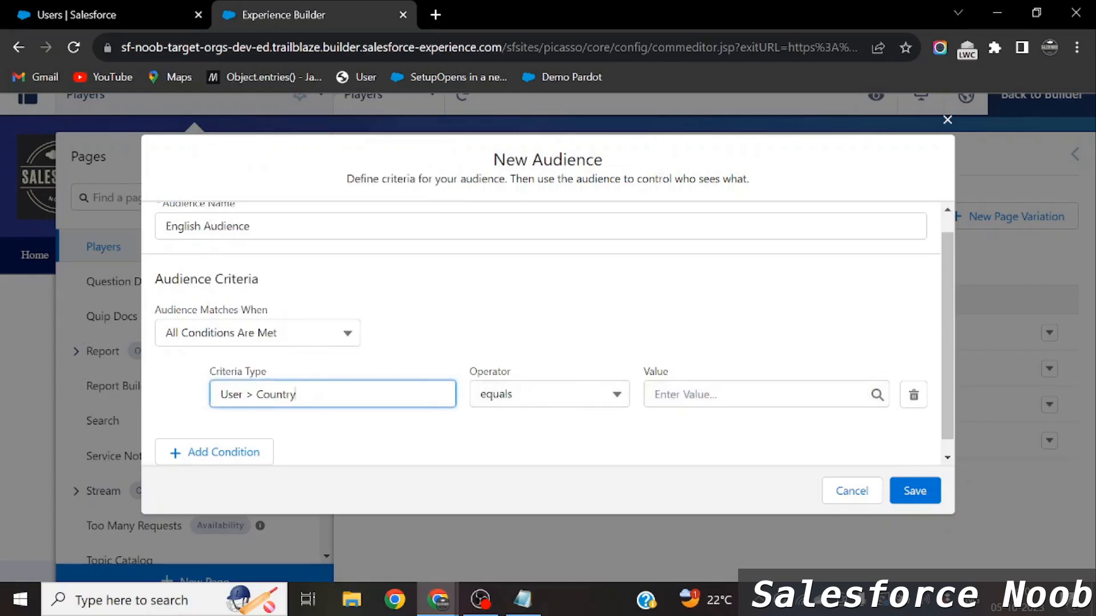
{"action": "left_click", "coordinate": [742, 394]}
{"action": "type", "text": "GB"}
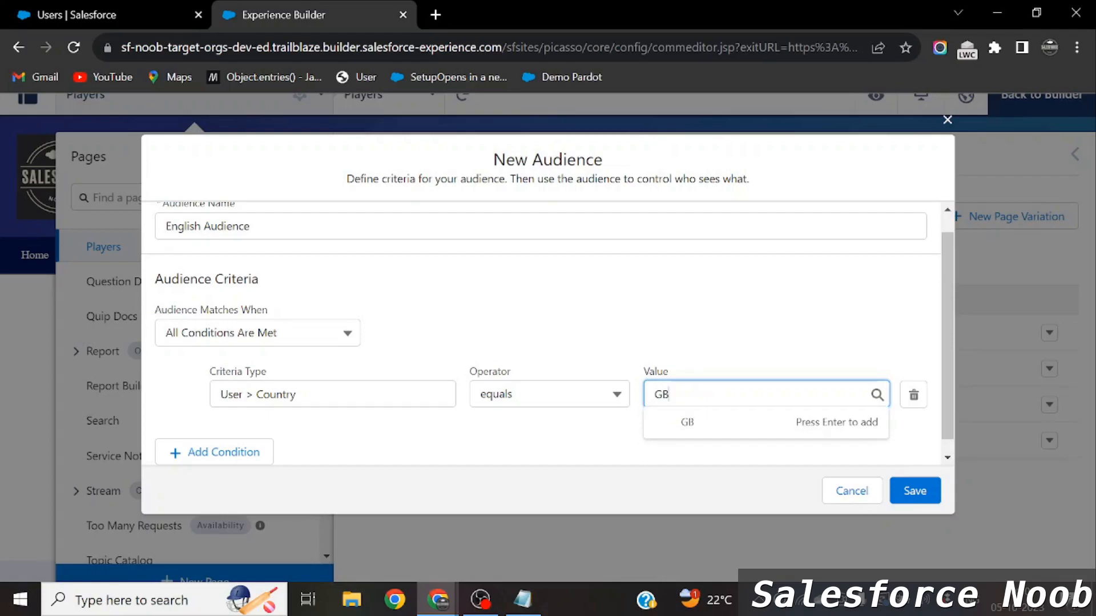
- Check the Country entry in the administrator user's mailing address against the audience value, and return to the New Audience form
{"action": "left_click", "coordinate": [103, 14]}
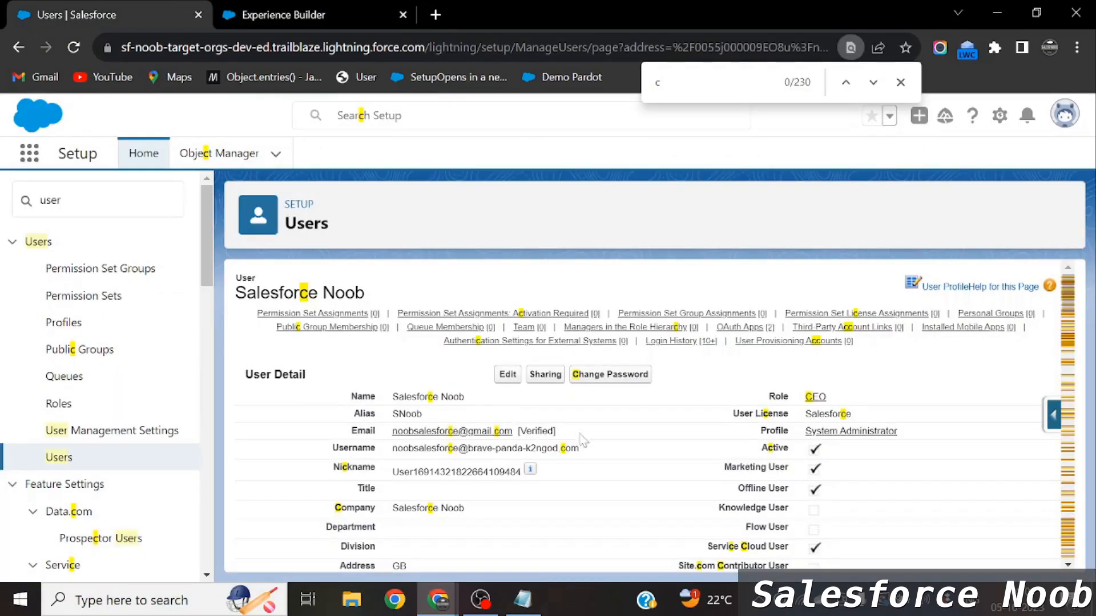
{"action": "scroll", "coordinate": [610, 457], "scroll_direction": "down", "scroll_amount": 5}
{"action": "scroll", "coordinate": [464, 341], "scroll_direction": "up", "scroll_amount": 1}
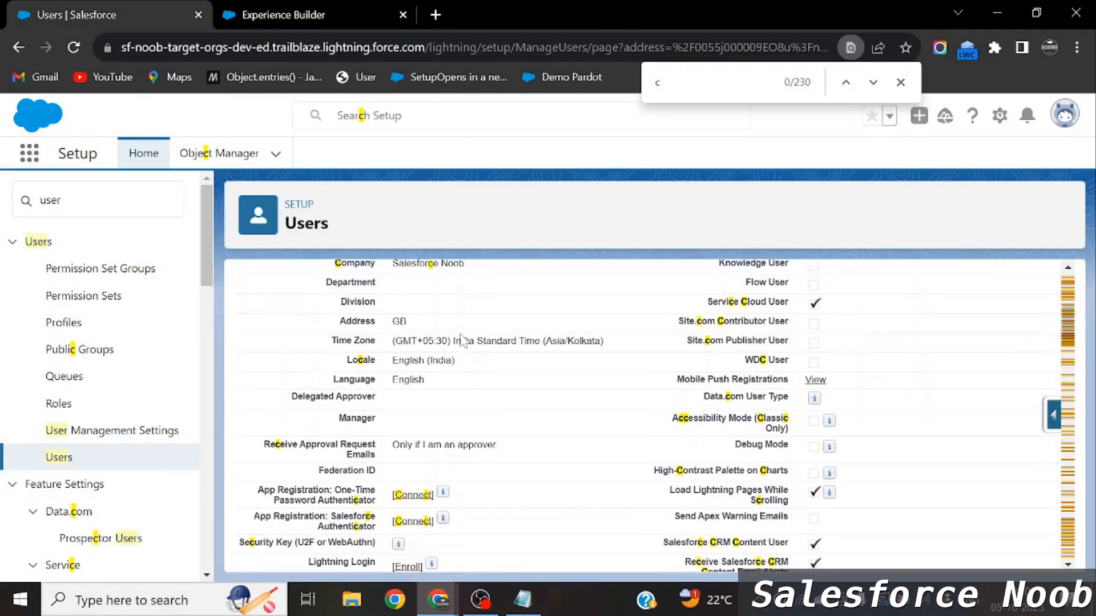
{"action": "scroll", "coordinate": [464, 341], "scroll_direction": "up", "scroll_amount": 5}
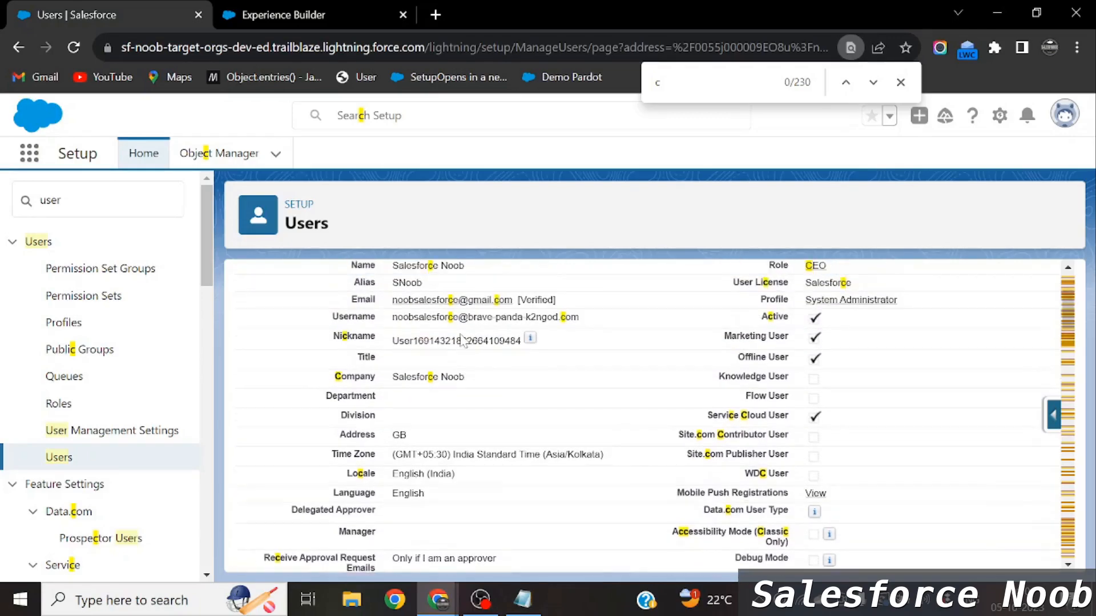
{"action": "left_click", "coordinate": [508, 375]}
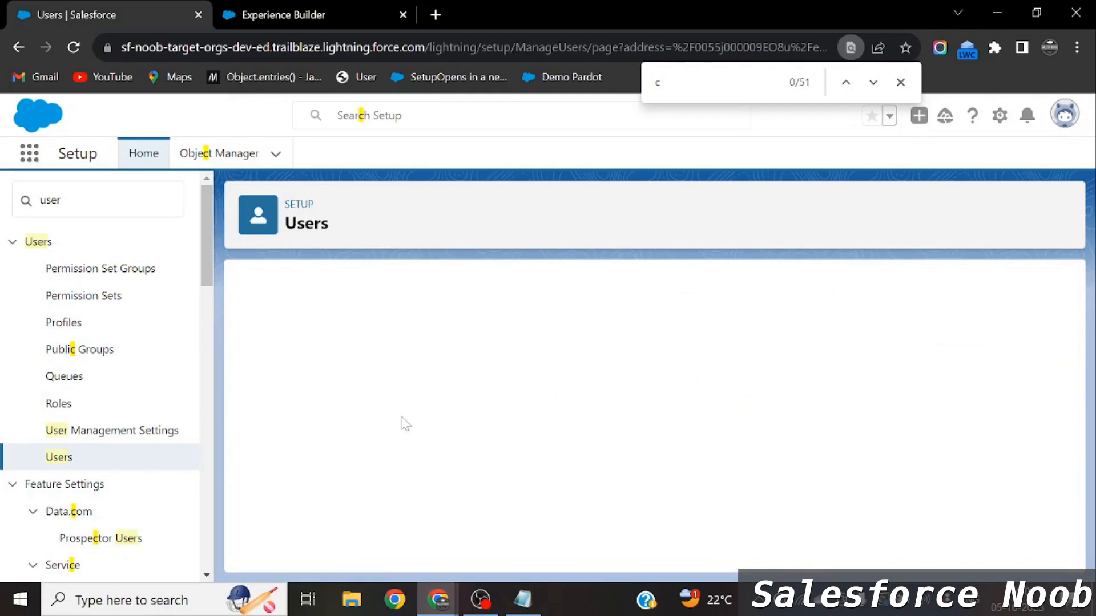
{"action": "scroll", "coordinate": [406, 423], "scroll_direction": "down", "scroll_amount": 4}
{"action": "scroll", "coordinate": [405, 424], "scroll_direction": "up", "scroll_amount": 1}
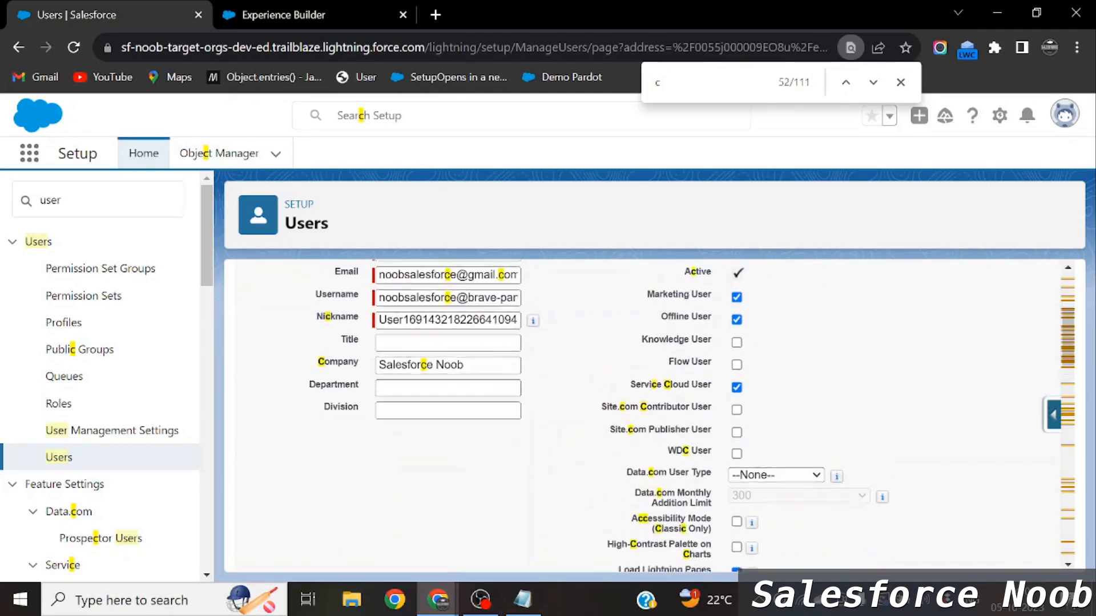
{"action": "scroll", "coordinate": [642, 417], "scroll_direction": "down", "scroll_amount": 12}
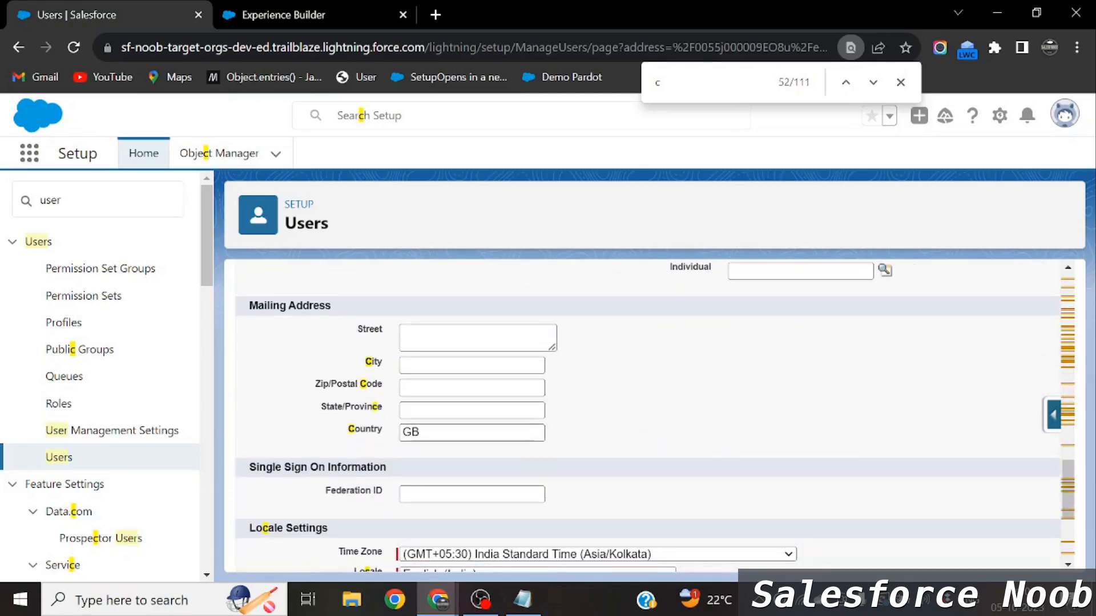
{"action": "double_click", "coordinate": [410, 432]}
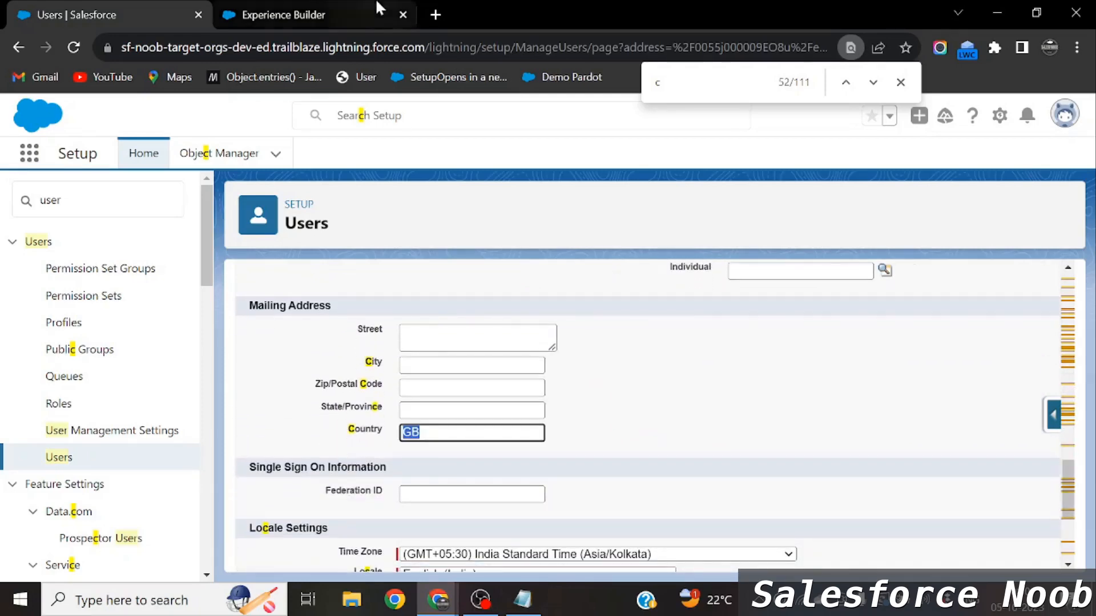
{"action": "left_click", "coordinate": [330, 12]}
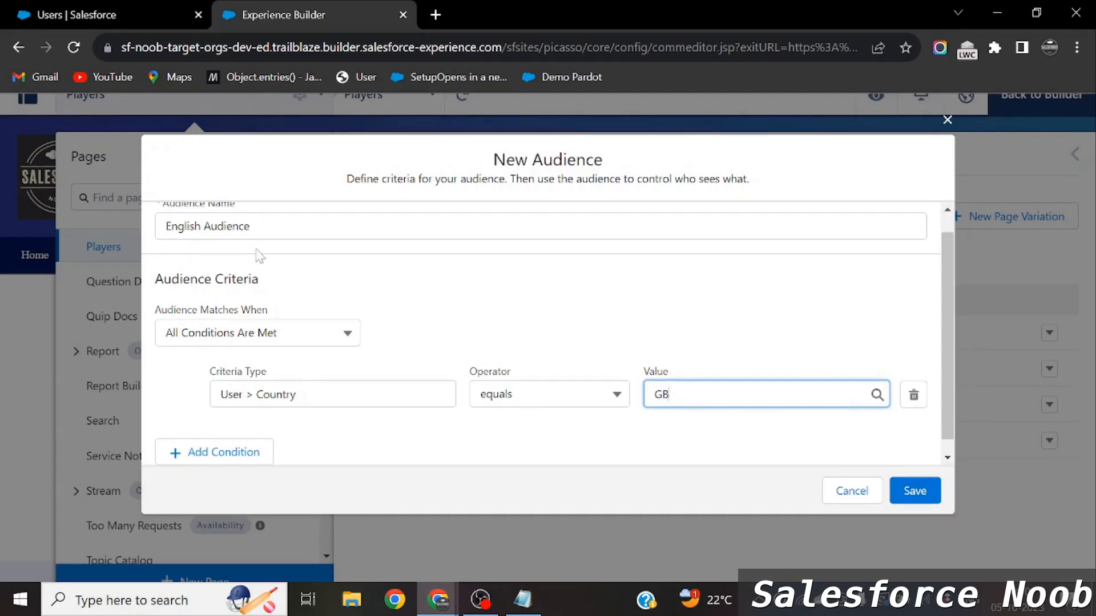
- Add GB as the country criterion's value, save the English Audience, and close the audience manager after reviewing its criteria
{"action": "scroll", "coordinate": [258, 255], "scroll_direction": "up", "scroll_amount": 1}
{"action": "left_click", "coordinate": [917, 495]}
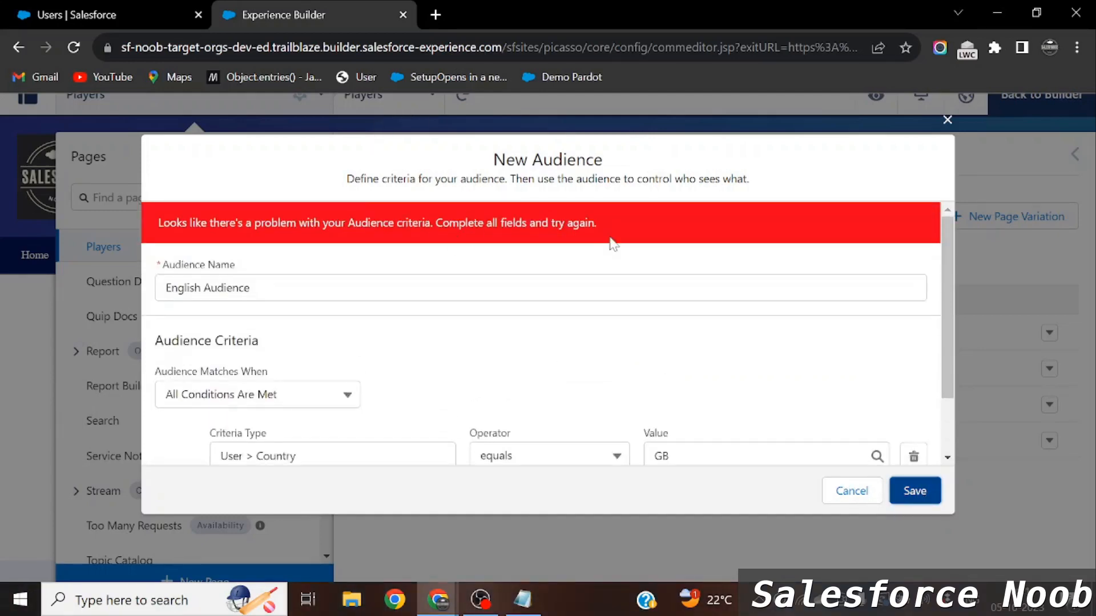
{"action": "scroll", "coordinate": [612, 243], "scroll_direction": "down", "scroll_amount": 1}
{"action": "left_click", "coordinate": [714, 381]}
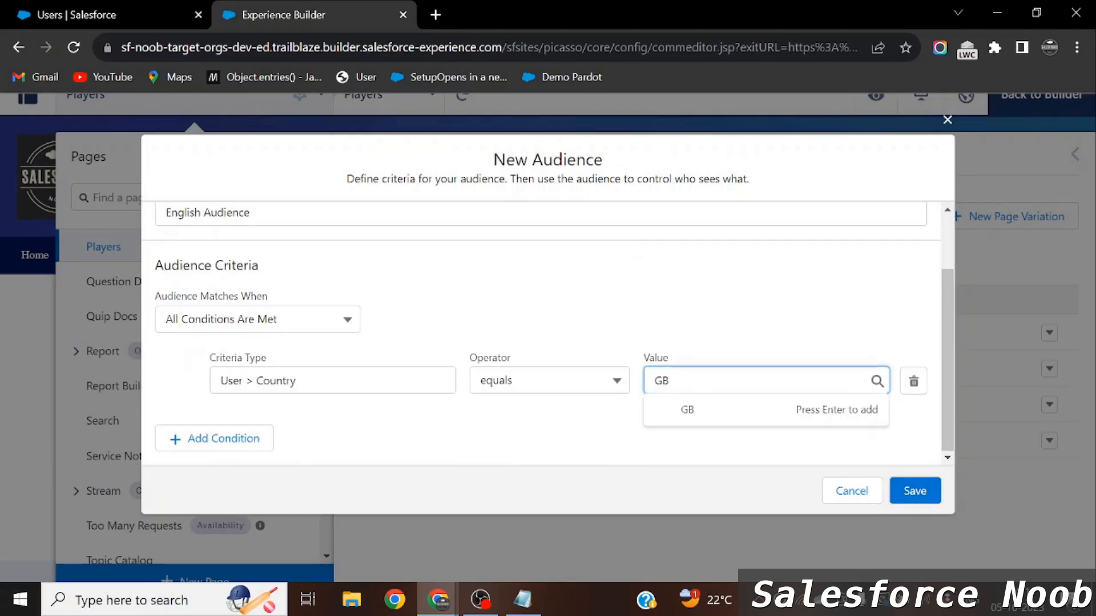
{"action": "left_click", "coordinate": [710, 422]}
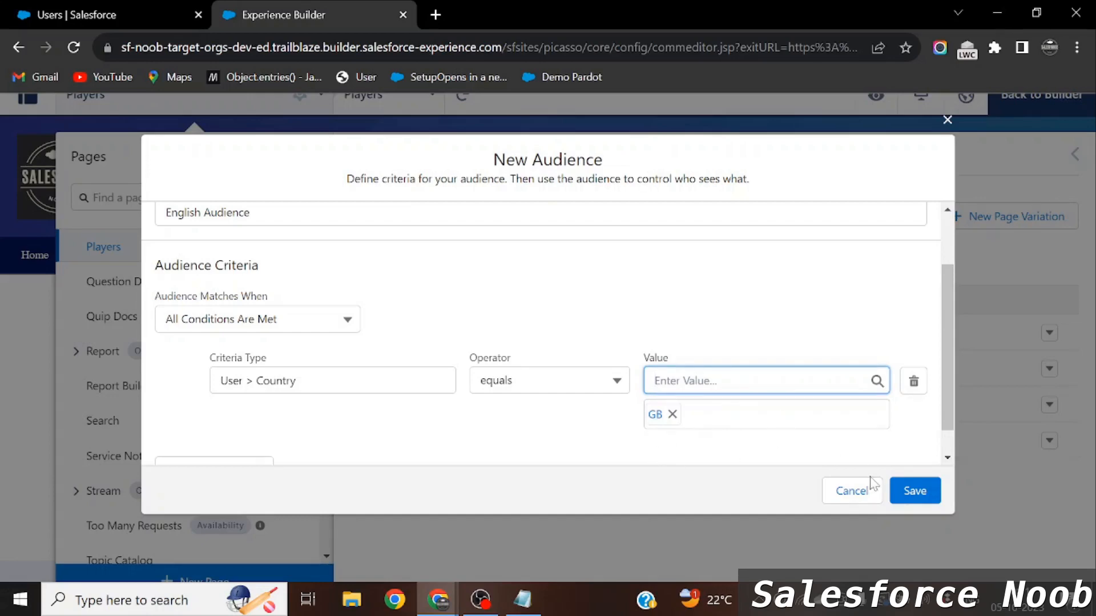
{"action": "left_click", "coordinate": [918, 498]}
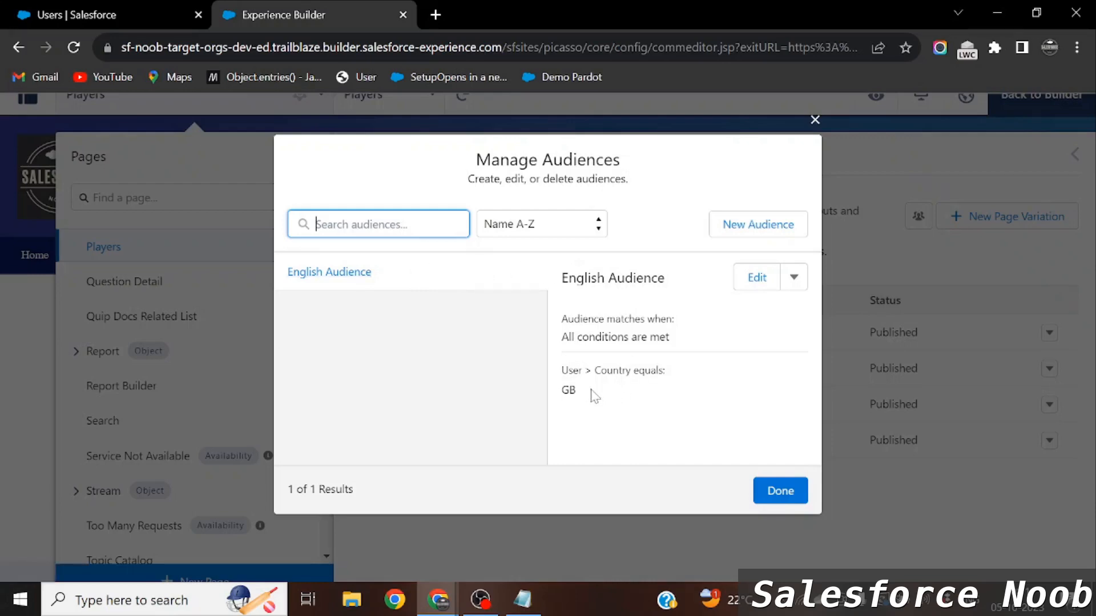
{"action": "left_click", "coordinate": [565, 370]}
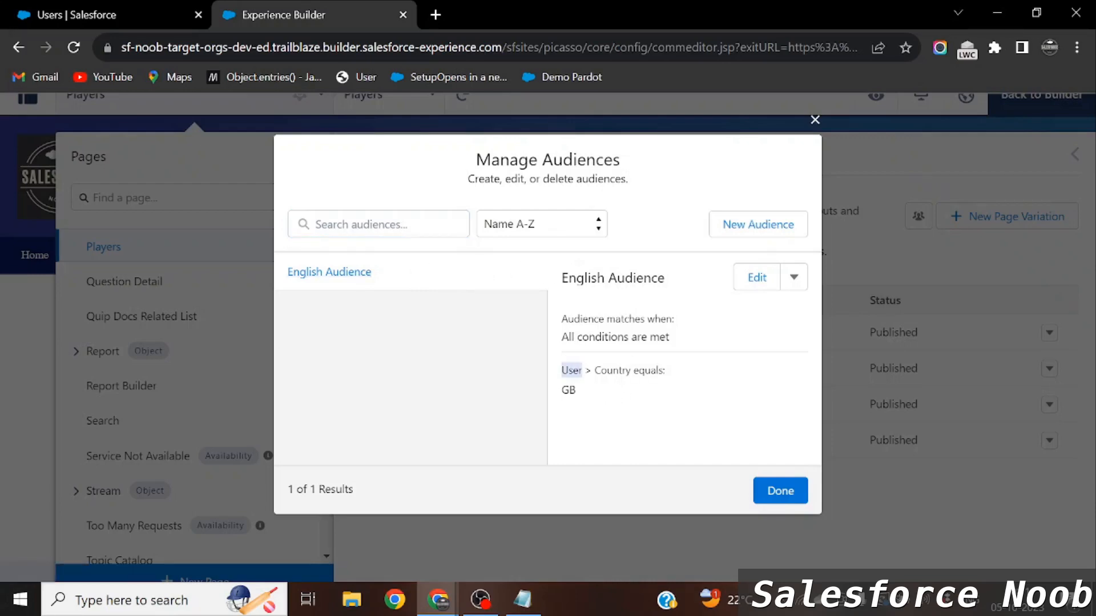
{"action": "left_click_drag", "start_coordinate": [602, 370], "coordinate": [626, 370]}
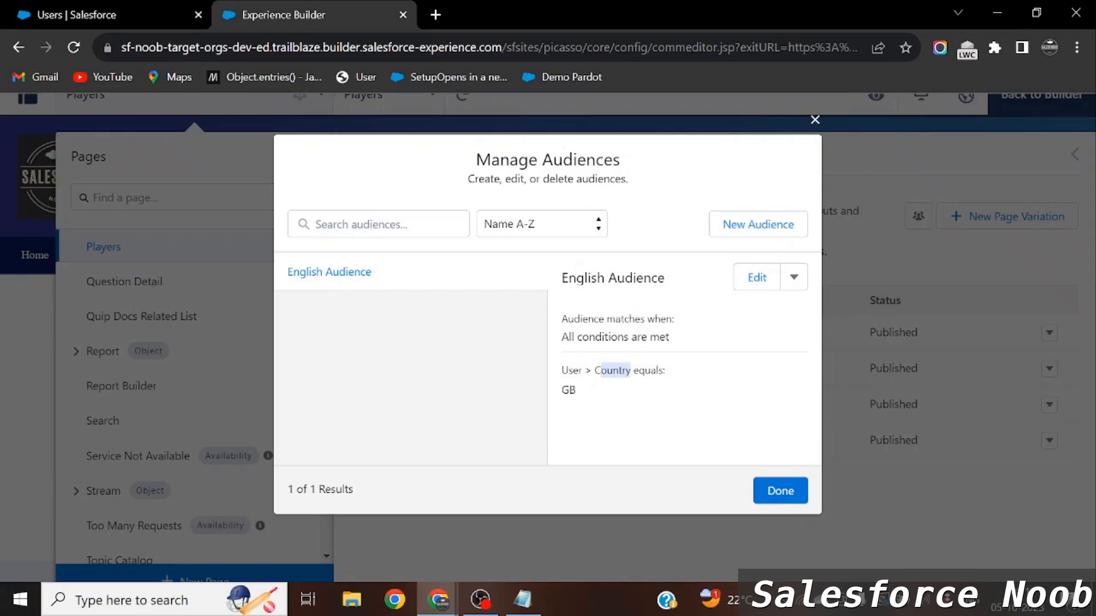
{"action": "left_click_drag", "start_coordinate": [562, 391], "coordinate": [577, 390]}
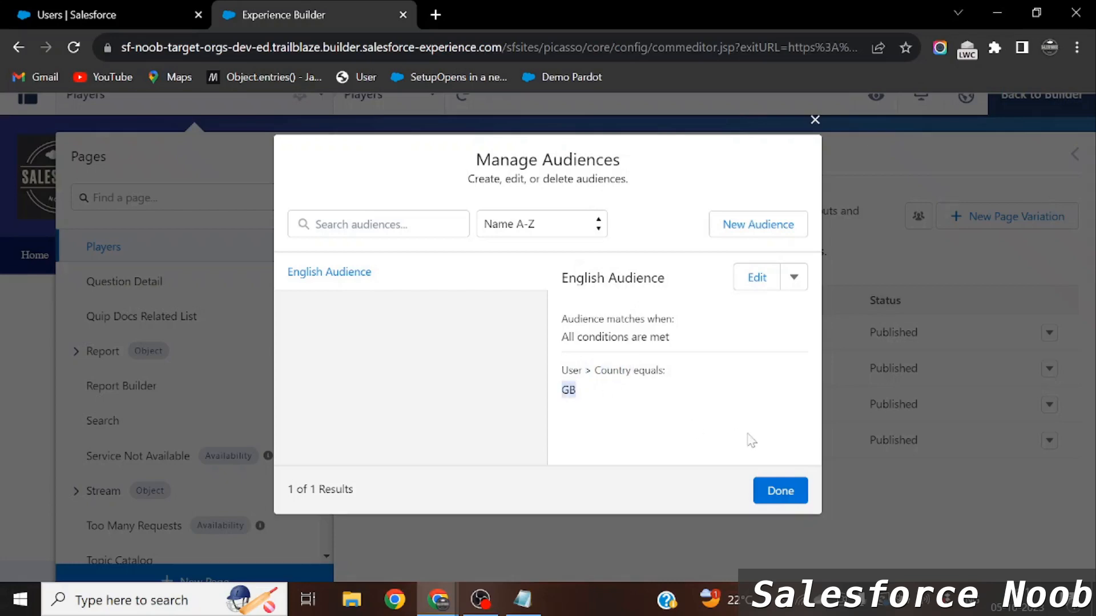
{"action": "left_click", "coordinate": [780, 497]}
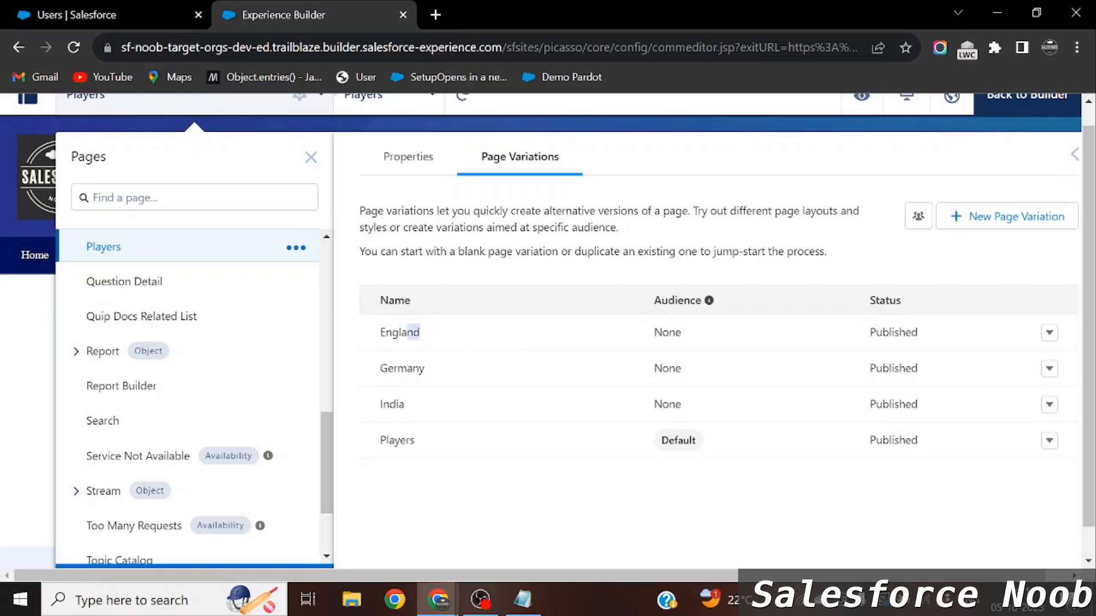
- Assign the English Audience to the England page variation
{"action": "left_click_drag", "start_coordinate": [420, 333], "coordinate": [378, 336]}
{"action": "left_click", "coordinate": [1050, 337]}
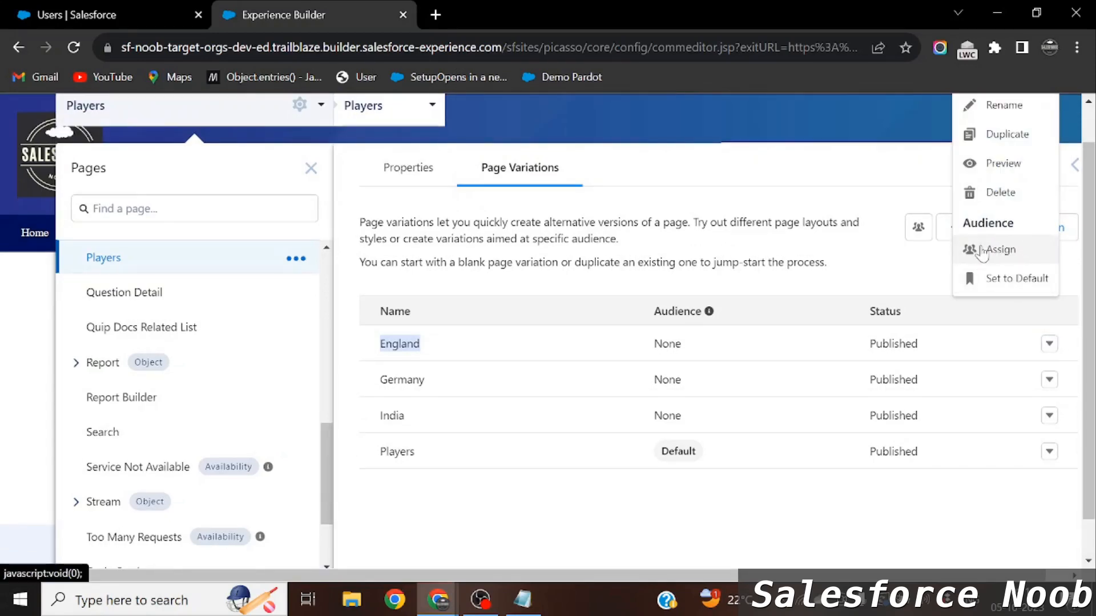
{"action": "left_click", "coordinate": [983, 255]}
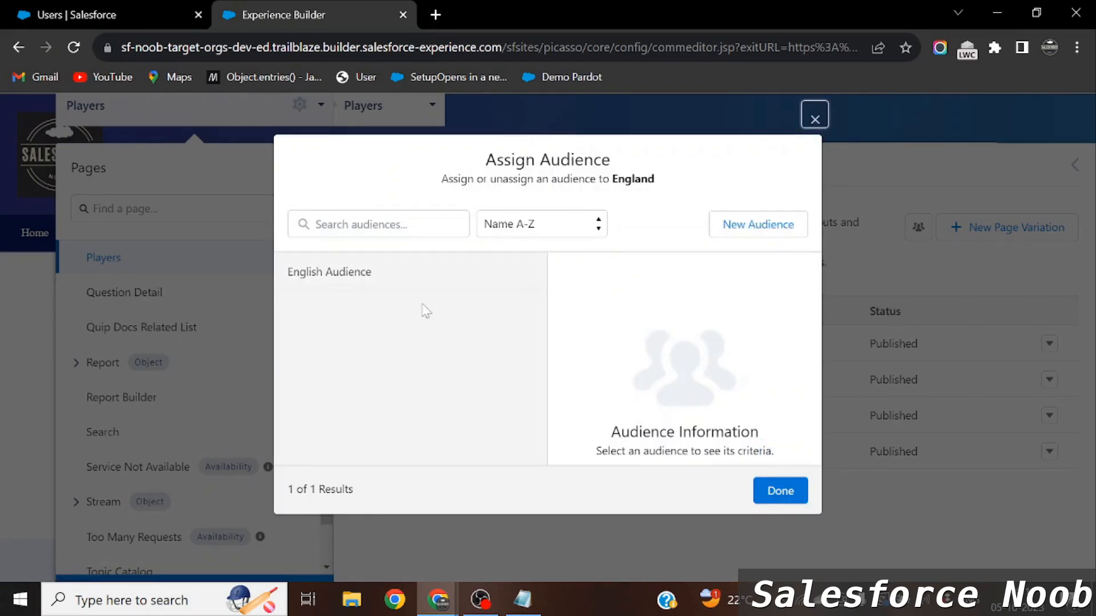
{"action": "left_click", "coordinate": [360, 274]}
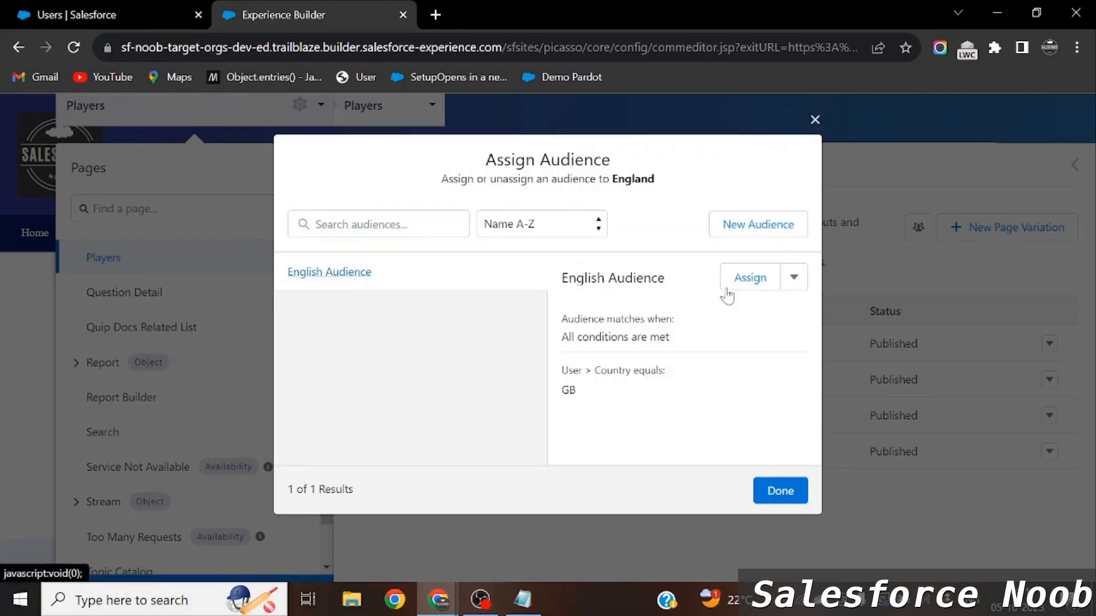
{"action": "left_click", "coordinate": [791, 280]}
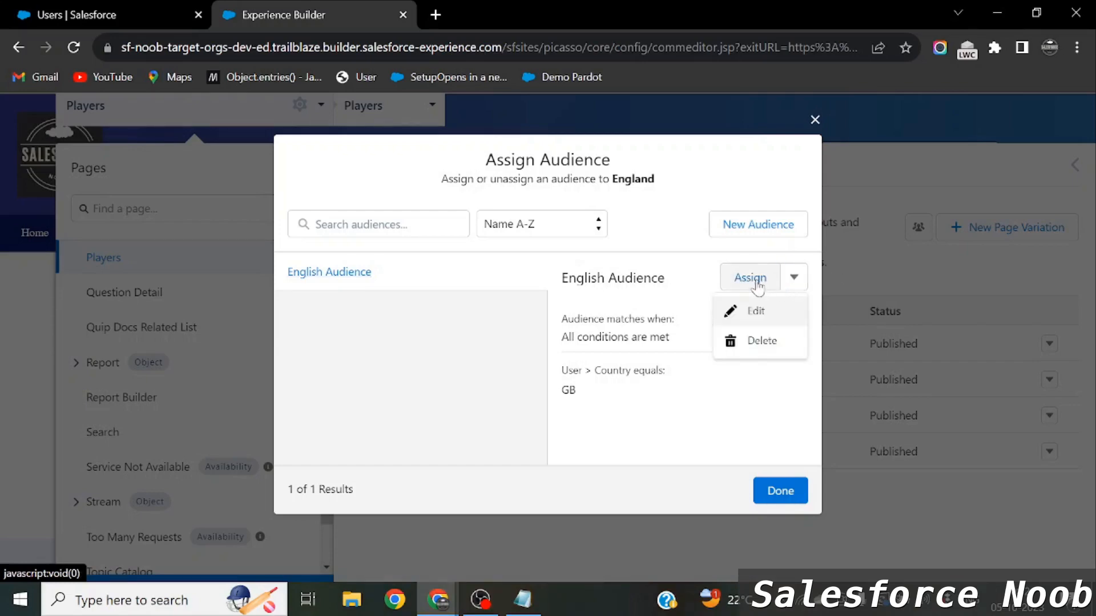
{"action": "left_click", "coordinate": [756, 283]}
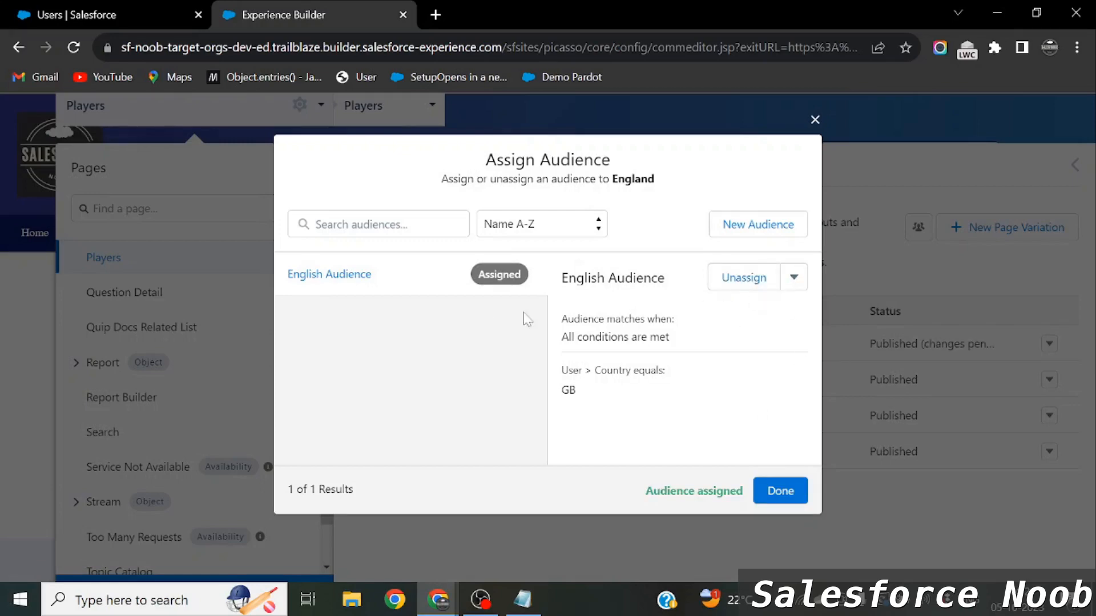
{"action": "left_click", "coordinate": [781, 492]}
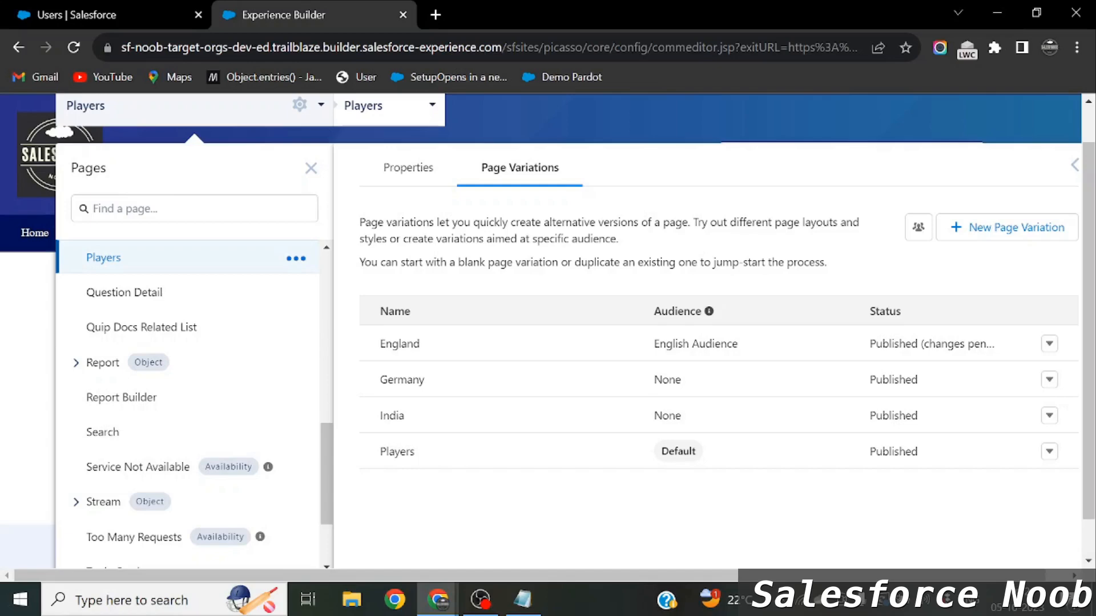
- Review the England variation's audience assignment and the English Audience criteria in the audience manager
{"action": "left_click_drag", "start_coordinate": [419, 344], "coordinate": [380, 345]}
{"action": "left_click", "coordinate": [382, 345]}
{"action": "left_click_drag", "start_coordinate": [660, 344], "coordinate": [733, 344]}
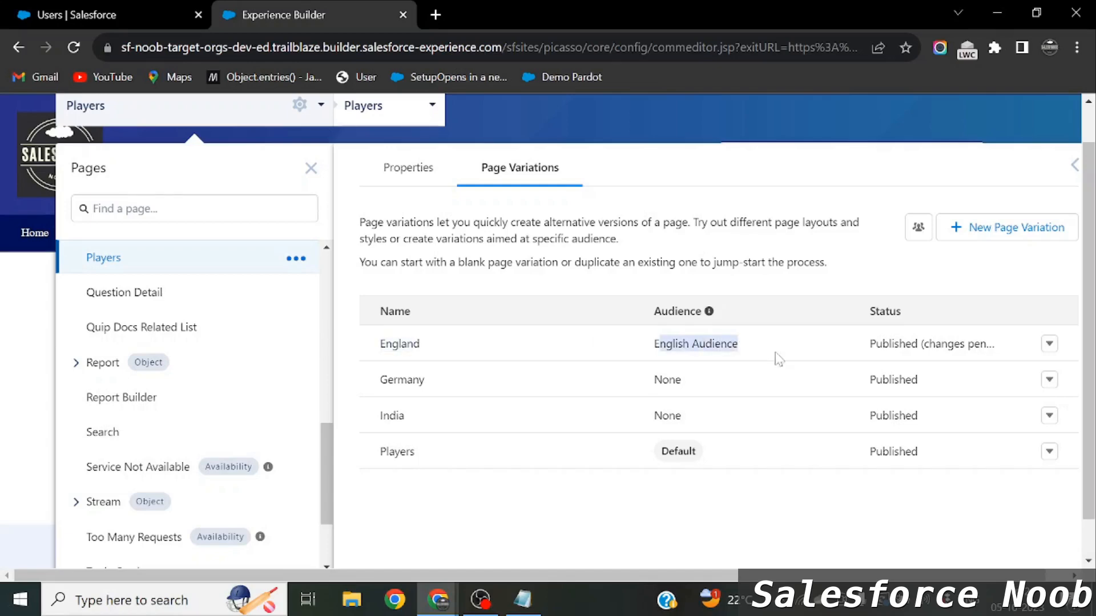
{"action": "left_click", "coordinate": [919, 228]}
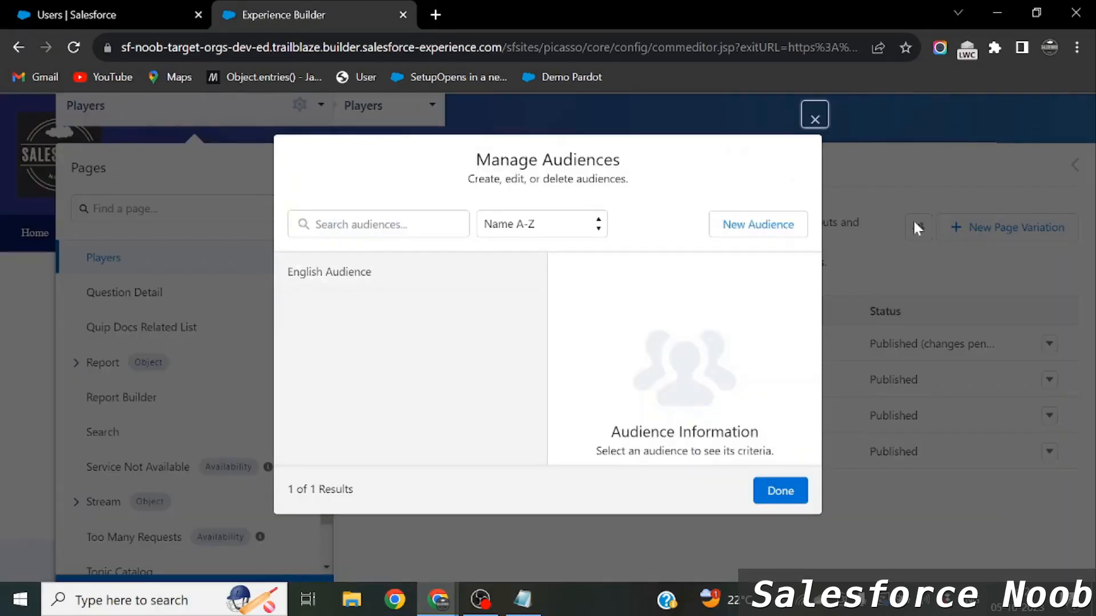
{"action": "left_click", "coordinate": [364, 273]}
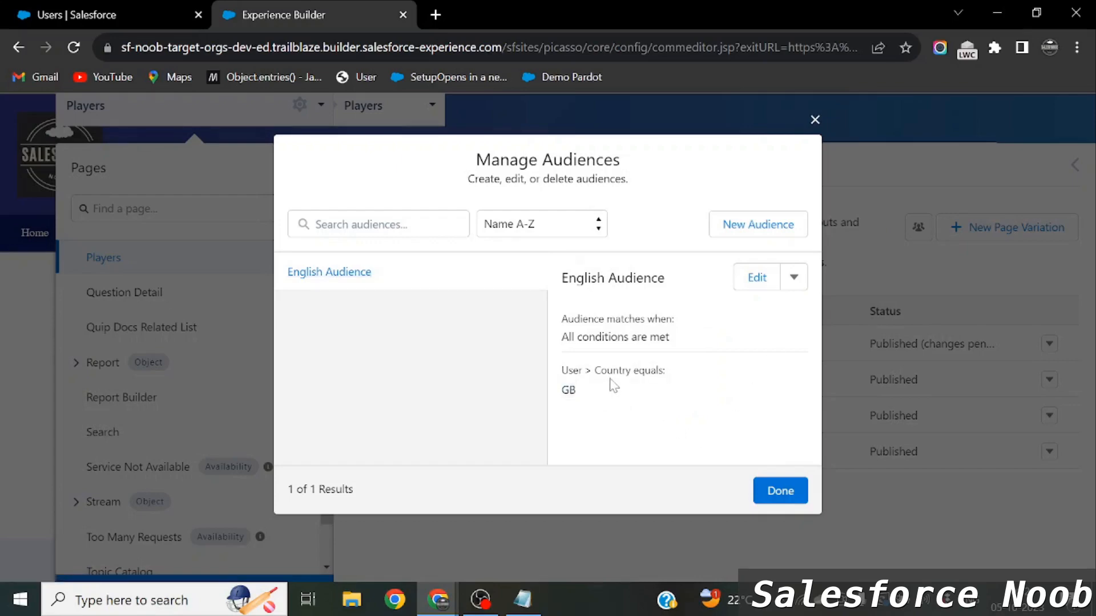
{"action": "left_click_drag", "start_coordinate": [619, 371], "coordinate": [666, 371]}
{"action": "left_click", "coordinate": [656, 388]}
{"action": "left_click", "coordinate": [779, 490]}
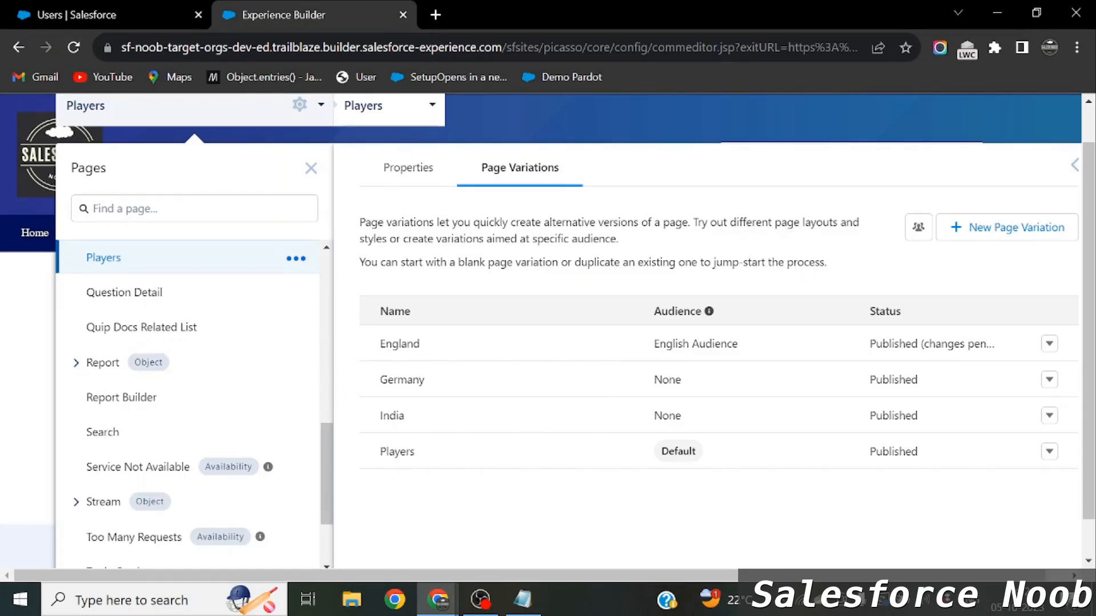
{"action": "double_click", "coordinate": [400, 345]}
- Close the page variations view, reload Experience Builder, and publish the site
{"action": "left_click", "coordinate": [1073, 165]}
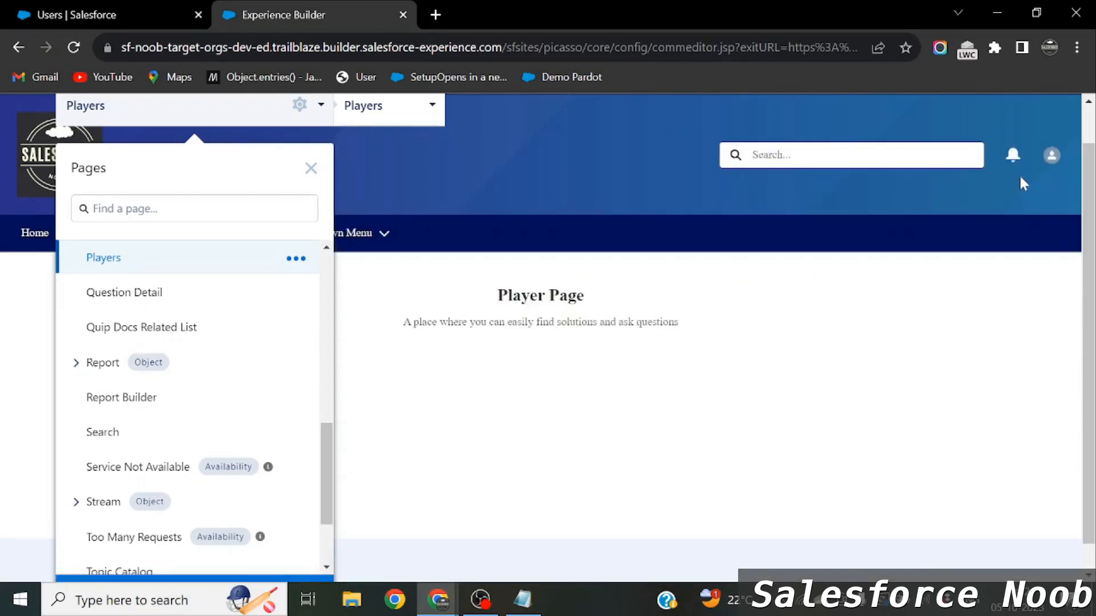
{"action": "left_click", "coordinate": [311, 213]}
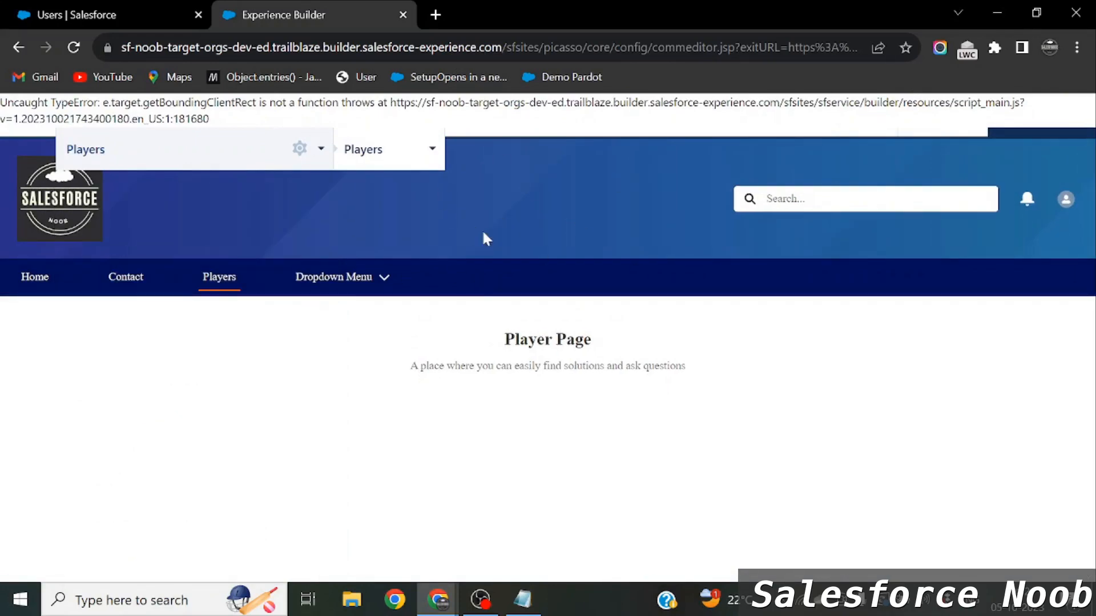
{"action": "key", "text": "F5"}
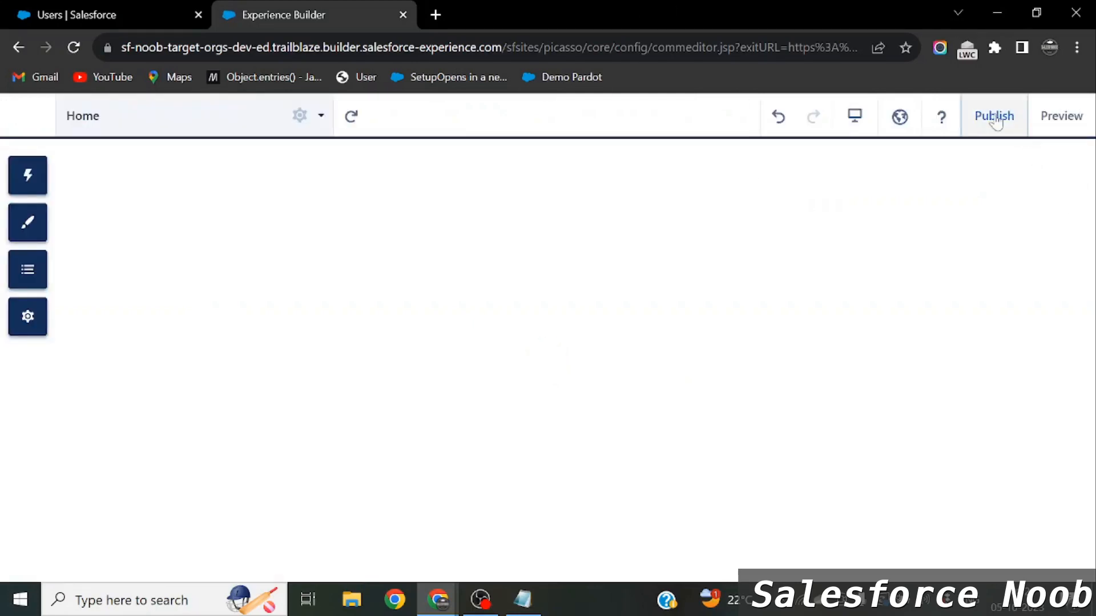
{"action": "left_click", "coordinate": [994, 116]}
{"action": "left_click", "coordinate": [788, 482]}
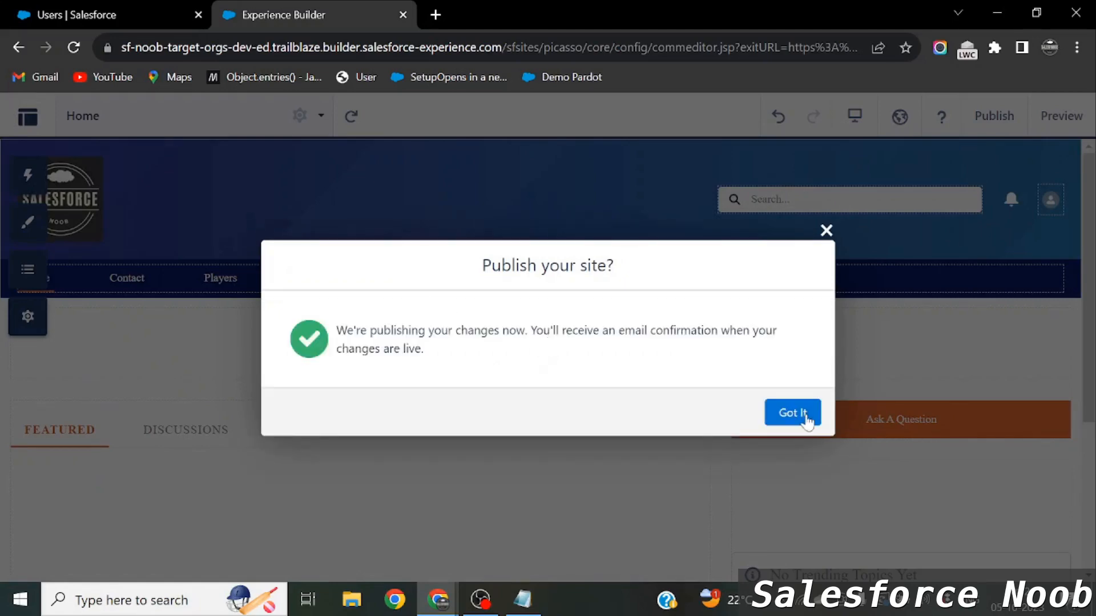
{"action": "left_click", "coordinate": [807, 419]}
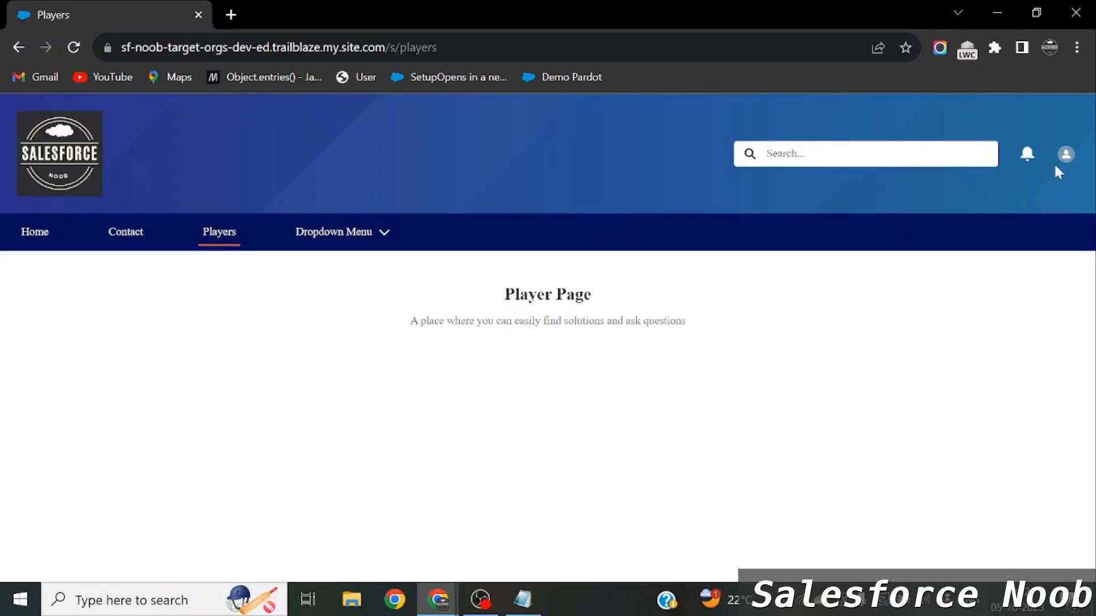
- Check the signed-in user's address country on the site profile and compare it with the country in the Setup user record
{"action": "left_click", "coordinate": [1065, 166]}
{"action": "left_click", "coordinate": [988, 193]}
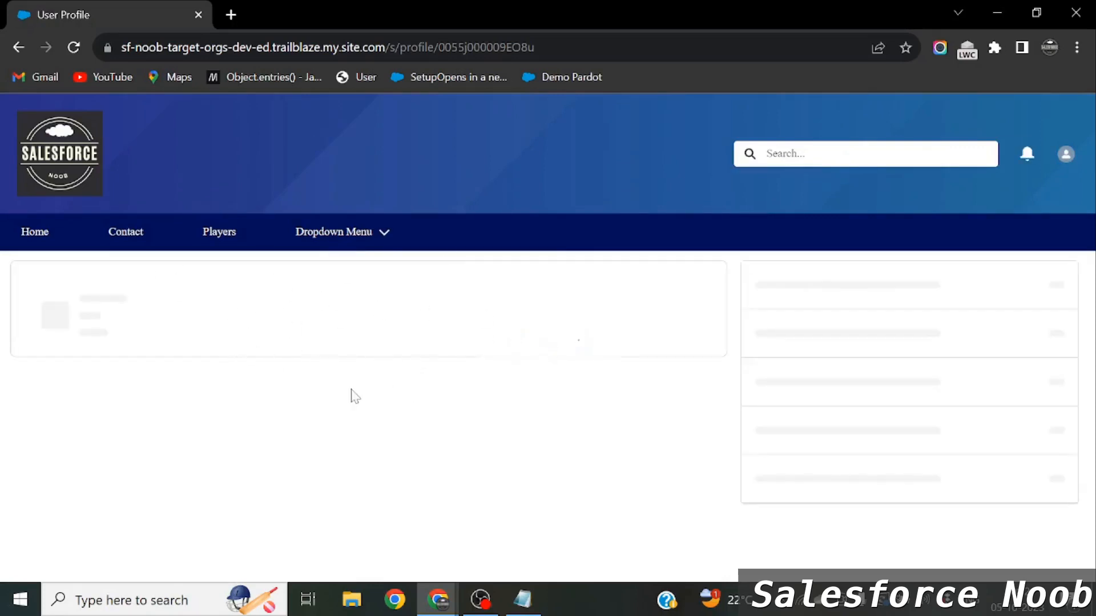
{"action": "scroll", "coordinate": [245, 375], "scroll_direction": "down", "scroll_amount": 3}
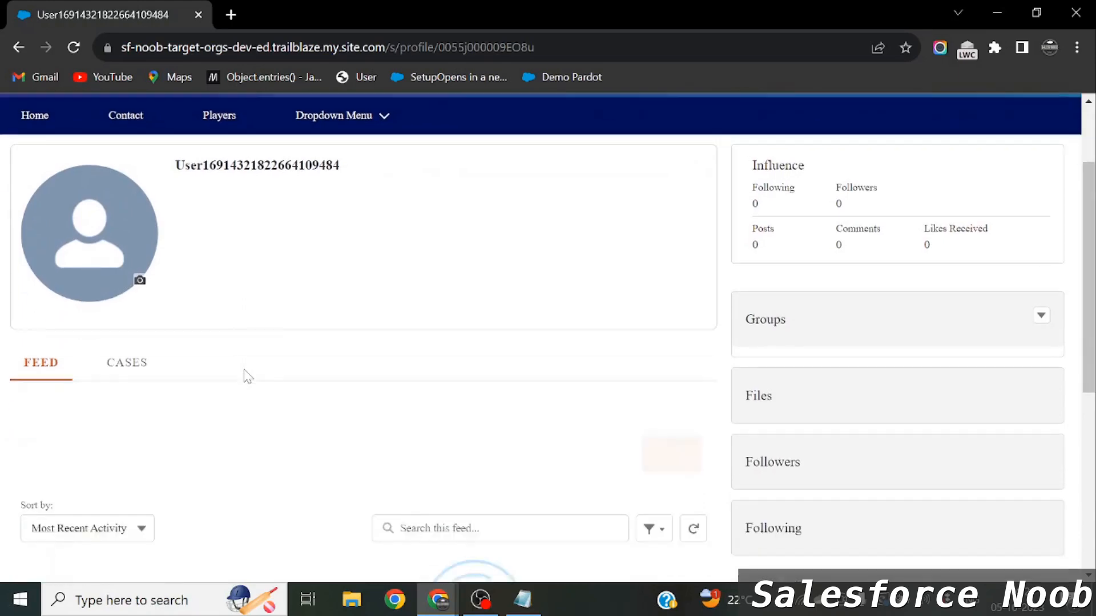
{"action": "scroll", "coordinate": [246, 374], "scroll_direction": "up", "scroll_amount": 5}
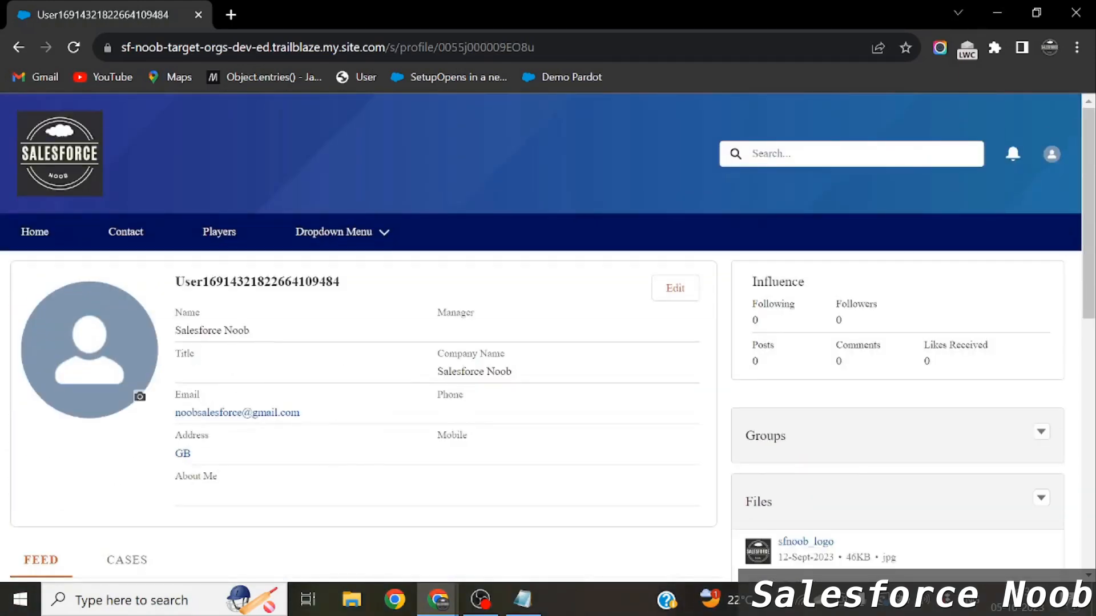
{"action": "key", "text": "alt+Tab"}
{"action": "left_click", "coordinate": [93, 8]}
{"action": "scroll", "coordinate": [403, 451], "scroll_direction": "down", "scroll_amount": 1}
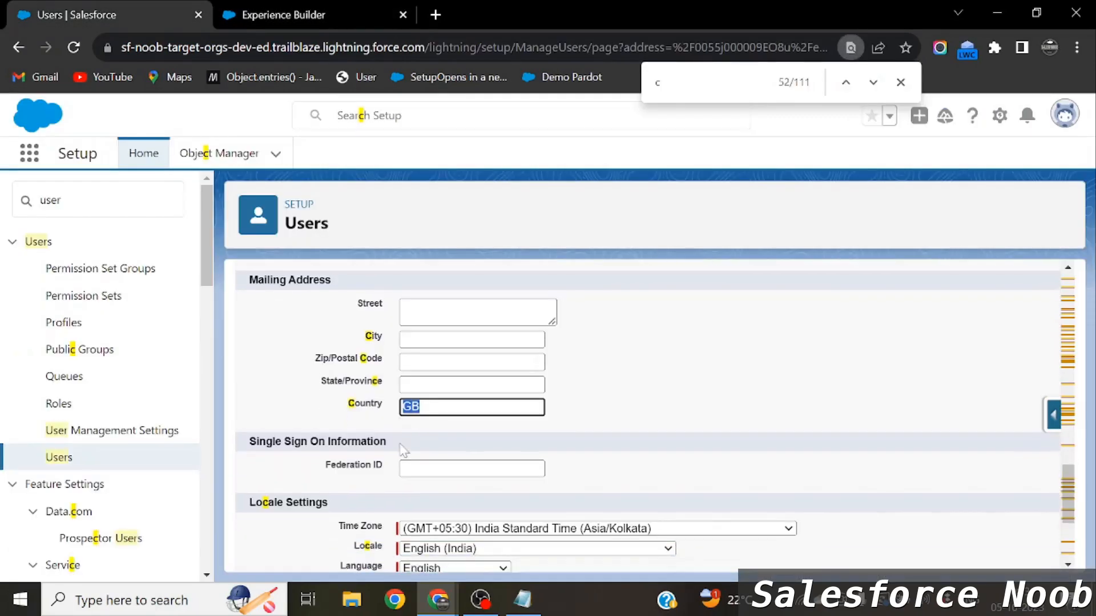
{"action": "key", "text": "alt+Tab"}
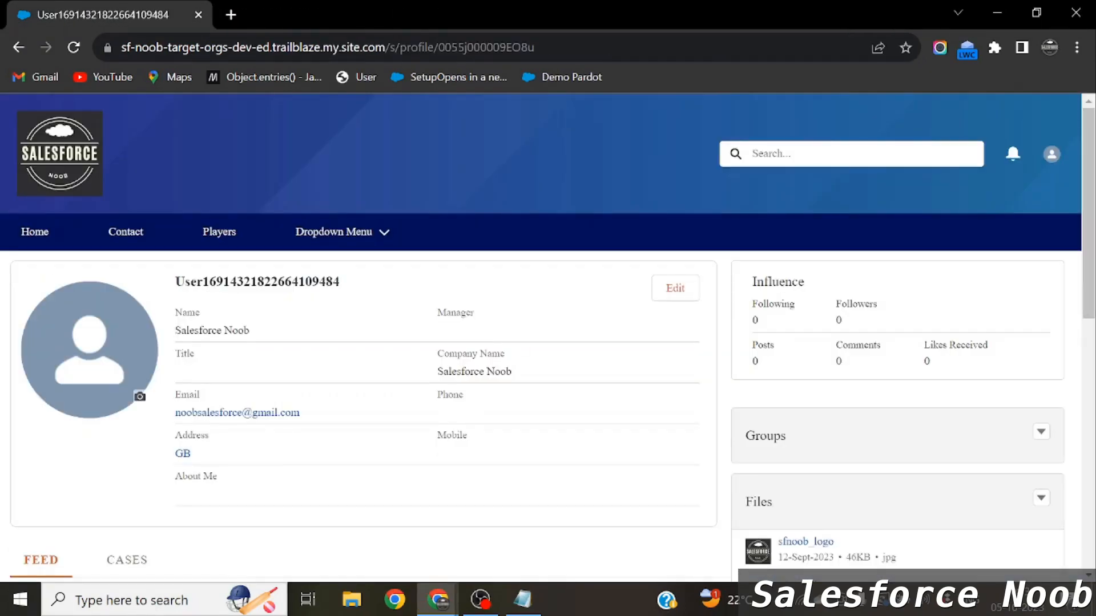
- Open the Players page on the live site and examine which variation's heading and text it displays
{"action": "left_click", "coordinate": [234, 233]}
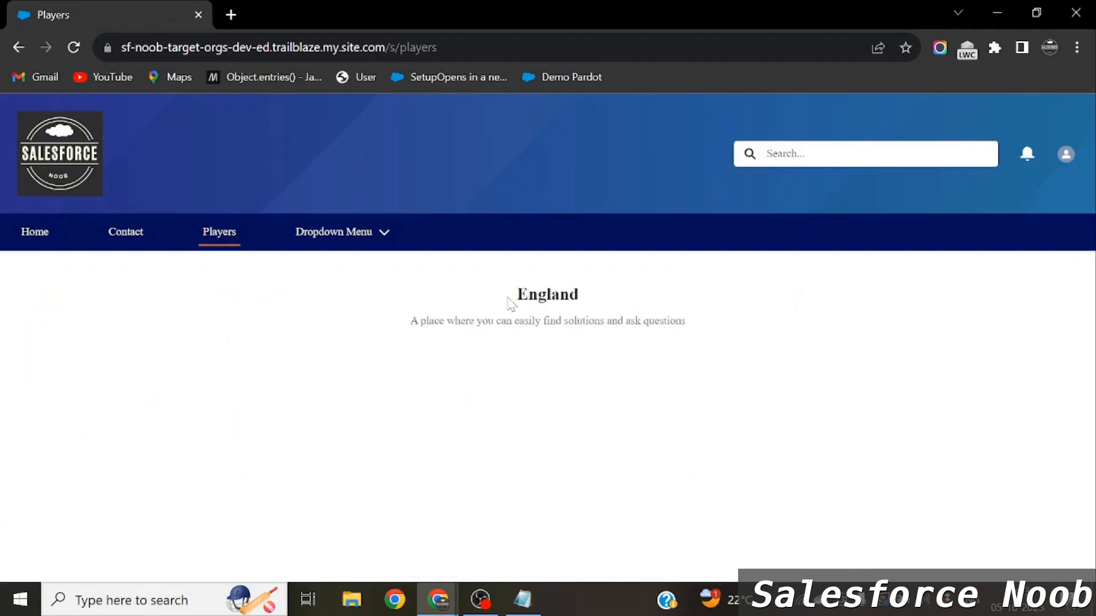
{"action": "left_click_drag", "start_coordinate": [511, 305], "coordinate": [616, 304]}
{"action": "left_click_drag", "start_coordinate": [688, 322], "coordinate": [496, 334]}
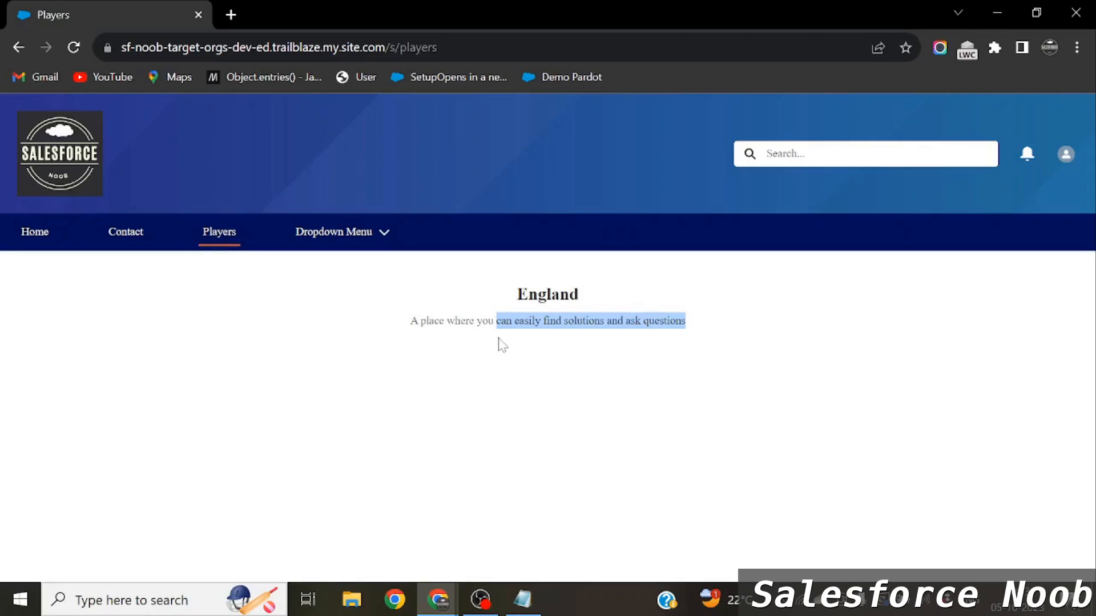
{"action": "left_click_drag", "start_coordinate": [518, 297], "coordinate": [640, 301]}
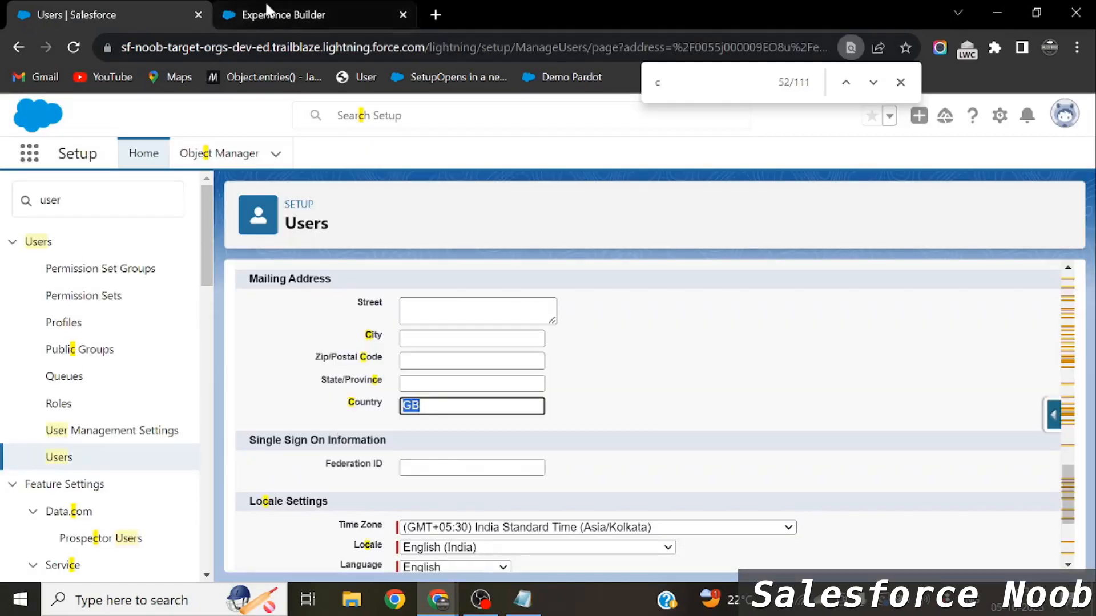
- Switch to Experience Builder and open the Players page for editing
{"action": "left_click", "coordinate": [313, 13]}
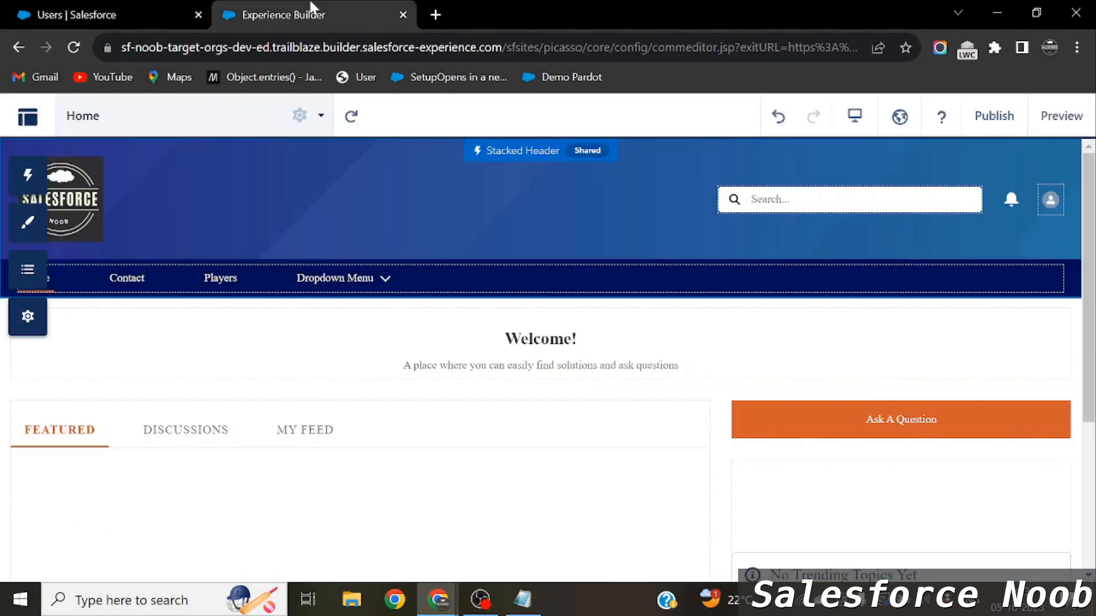
{"action": "left_click", "coordinate": [321, 115]}
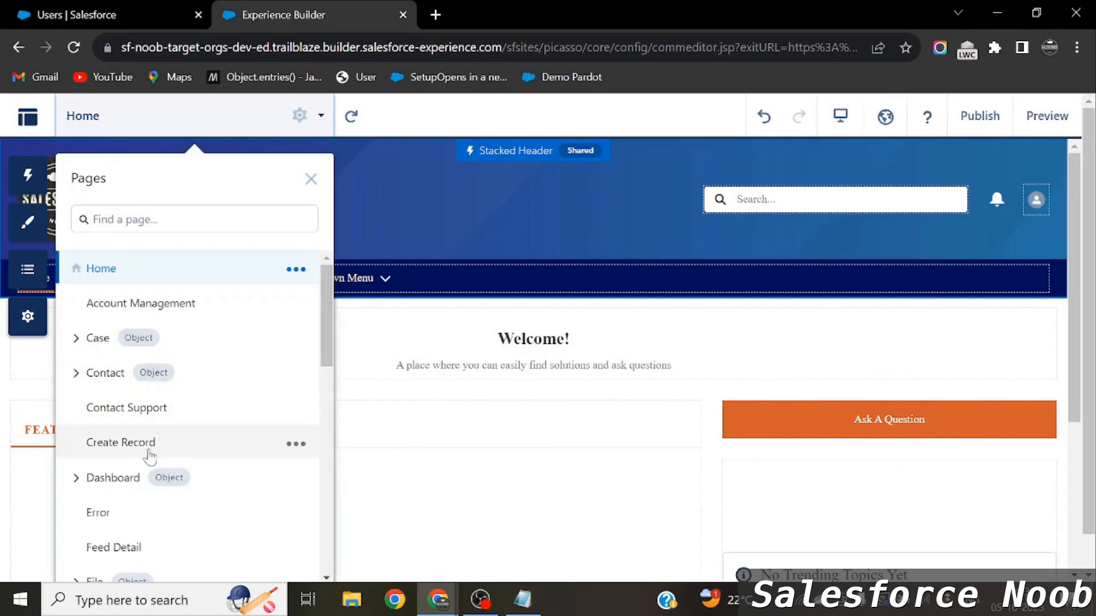
{"action": "scroll", "coordinate": [121, 434], "scroll_direction": "down", "scroll_amount": 1}
{"action": "scroll", "coordinate": [121, 434], "scroll_direction": "down", "scroll_amount": 4}
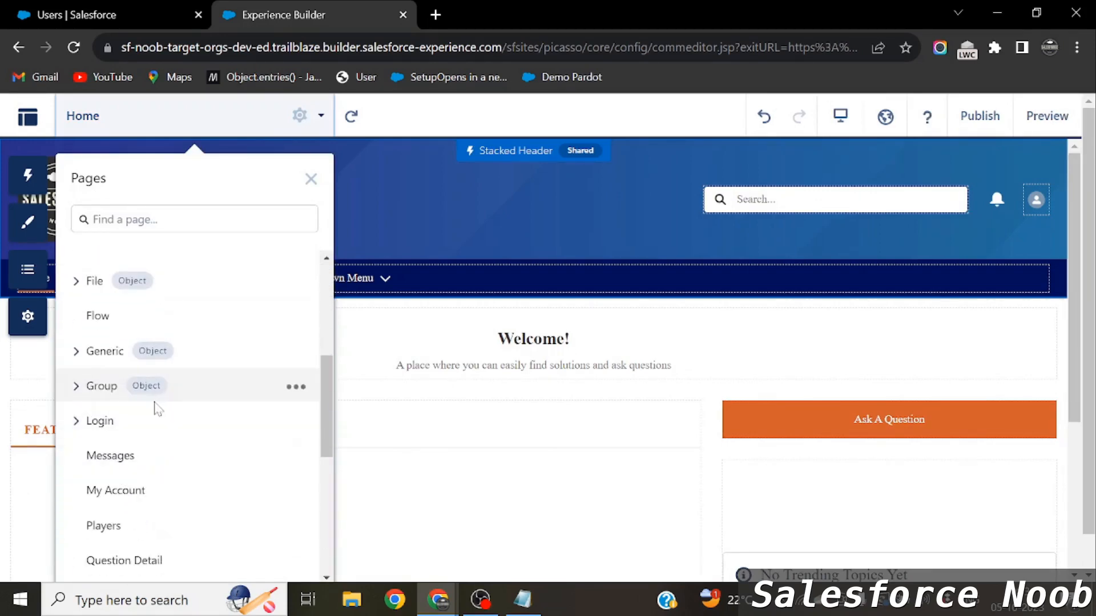
{"action": "scroll", "coordinate": [154, 404], "scroll_direction": "up", "scroll_amount": 4}
{"action": "scroll", "coordinate": [158, 408], "scroll_direction": "down", "scroll_amount": 5}
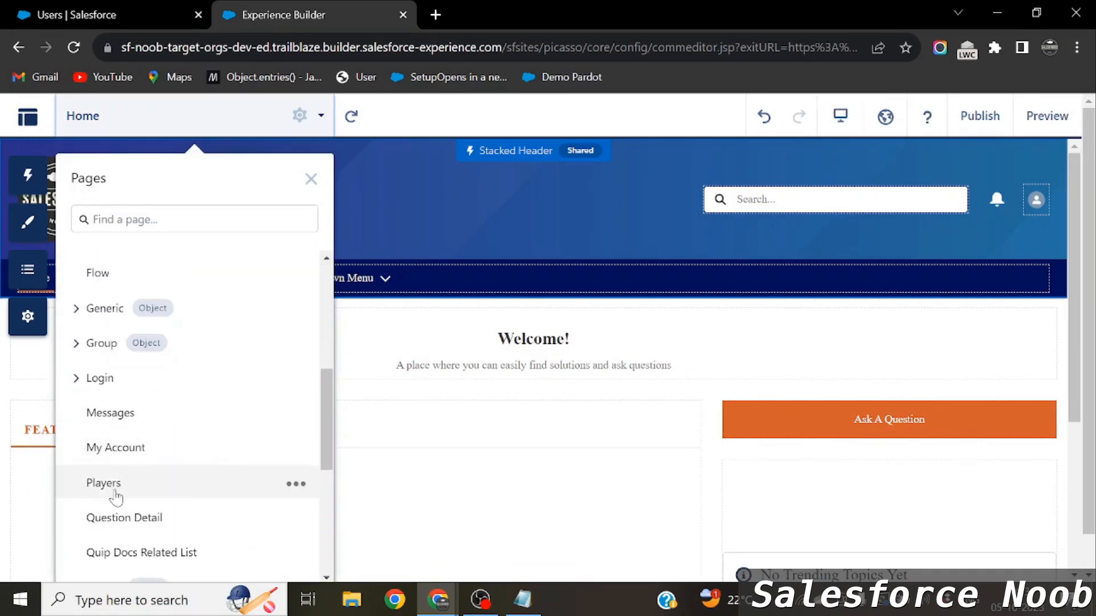
{"action": "left_click", "coordinate": [104, 483]}
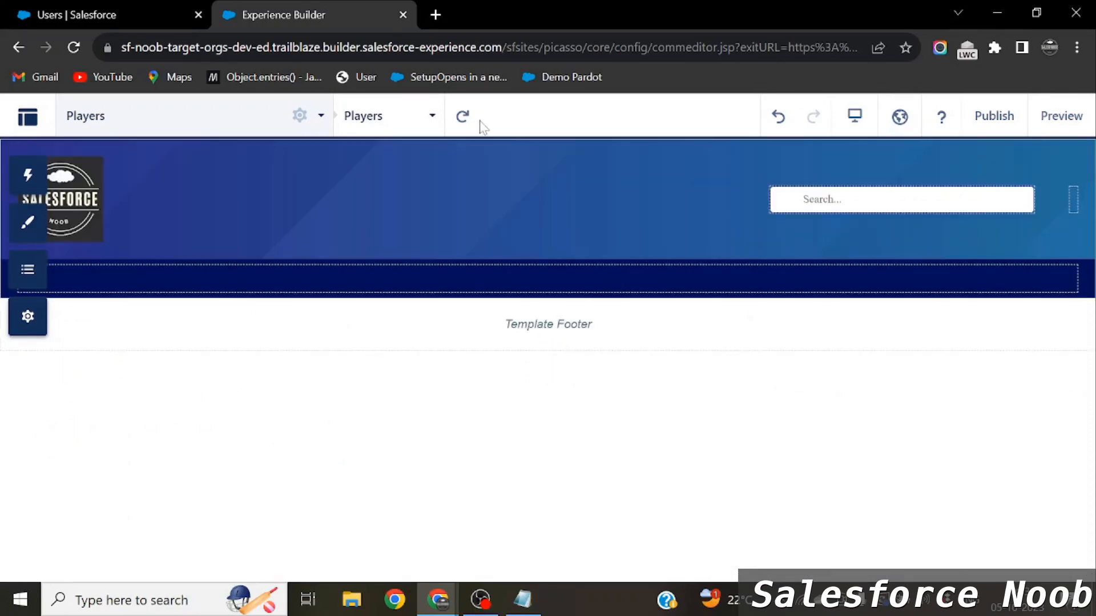
- Open the Players page's settings and display its page variations
{"action": "left_click", "coordinate": [311, 118]}
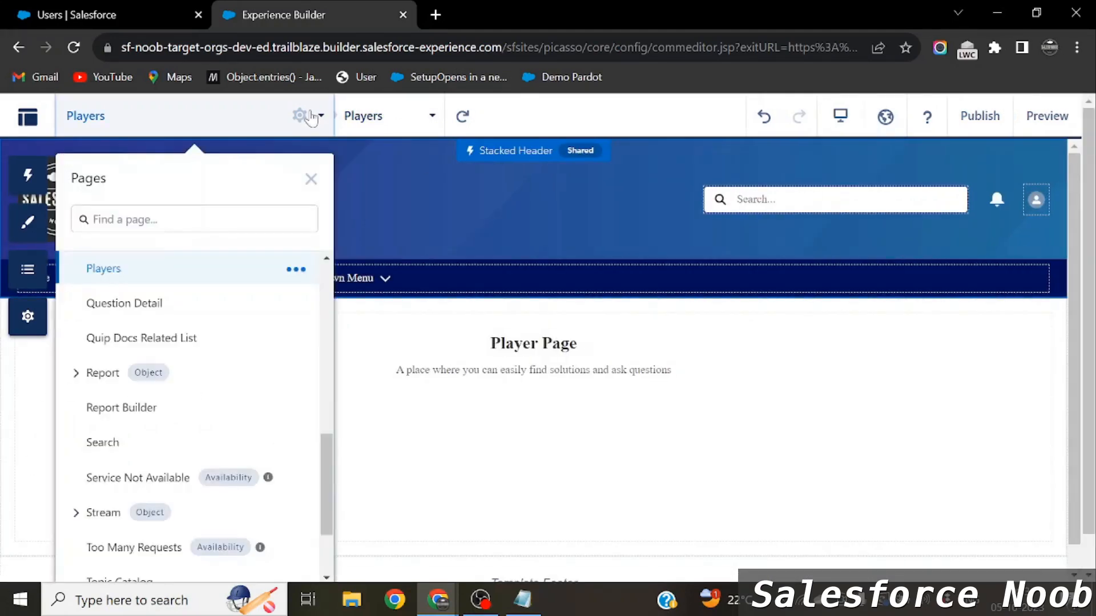
{"action": "left_click", "coordinate": [227, 274]}
{"action": "left_click", "coordinate": [300, 117]}
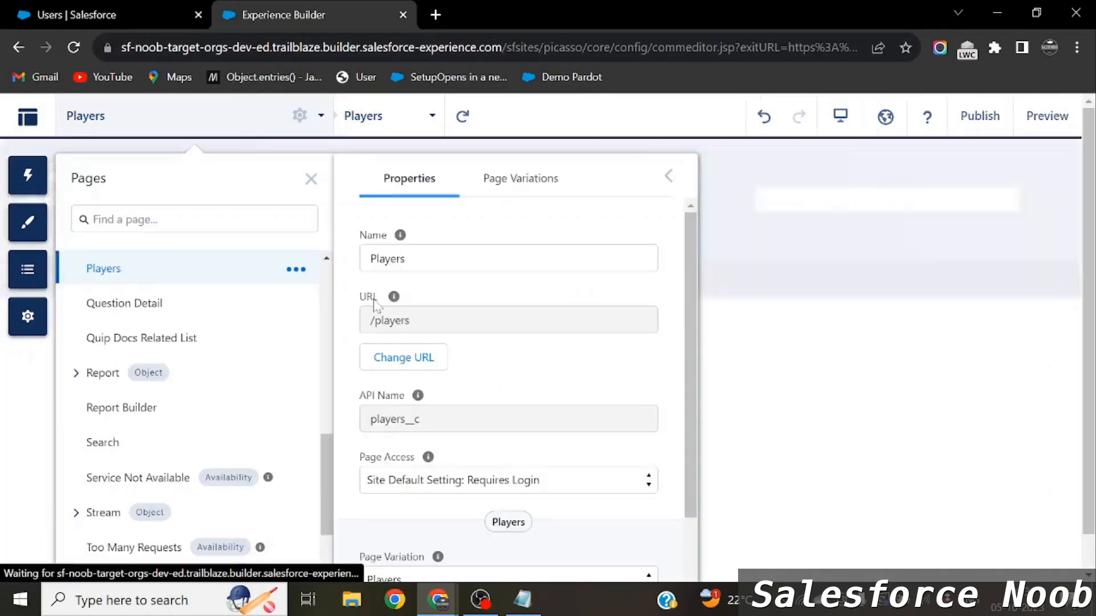
{"action": "left_click", "coordinate": [556, 178]}
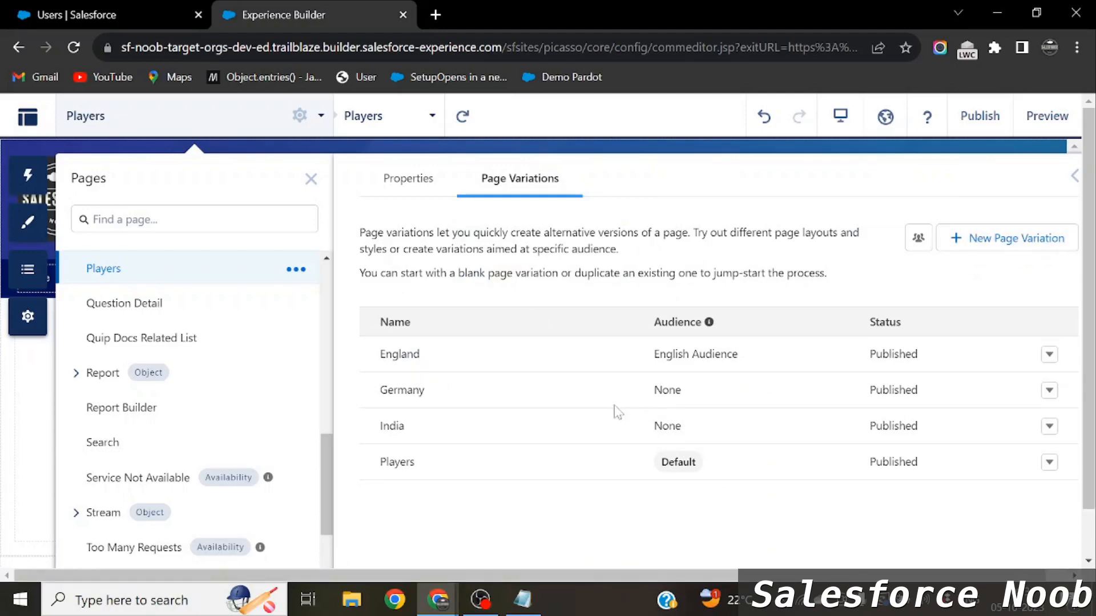
- Start a new audience named Indian Audience with User > Country as its criteria type
{"action": "left_click", "coordinate": [918, 238]}
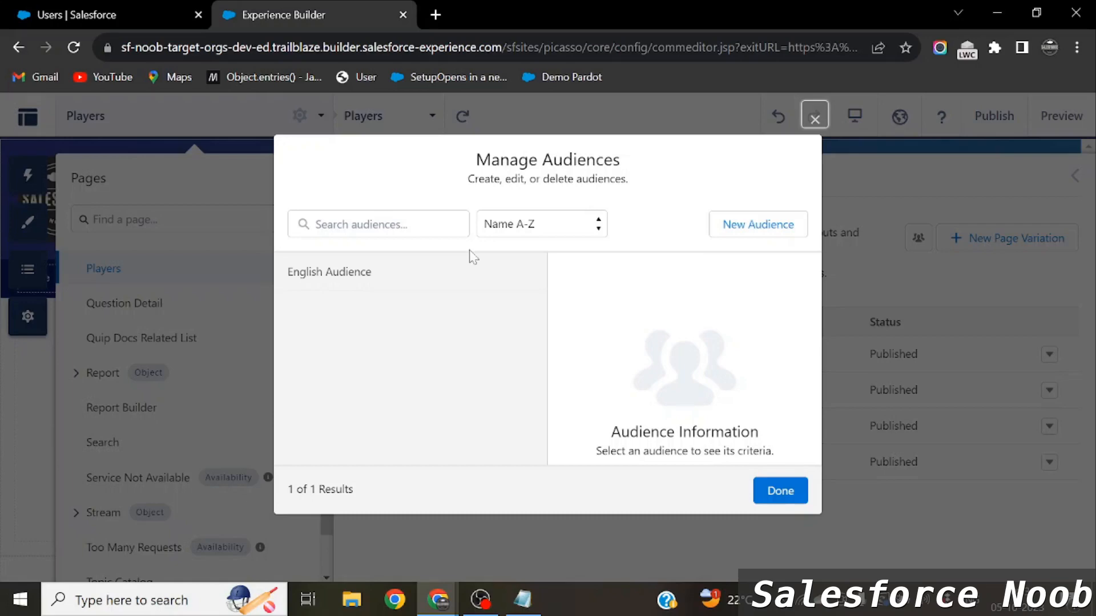
{"action": "left_click", "coordinate": [732, 231]}
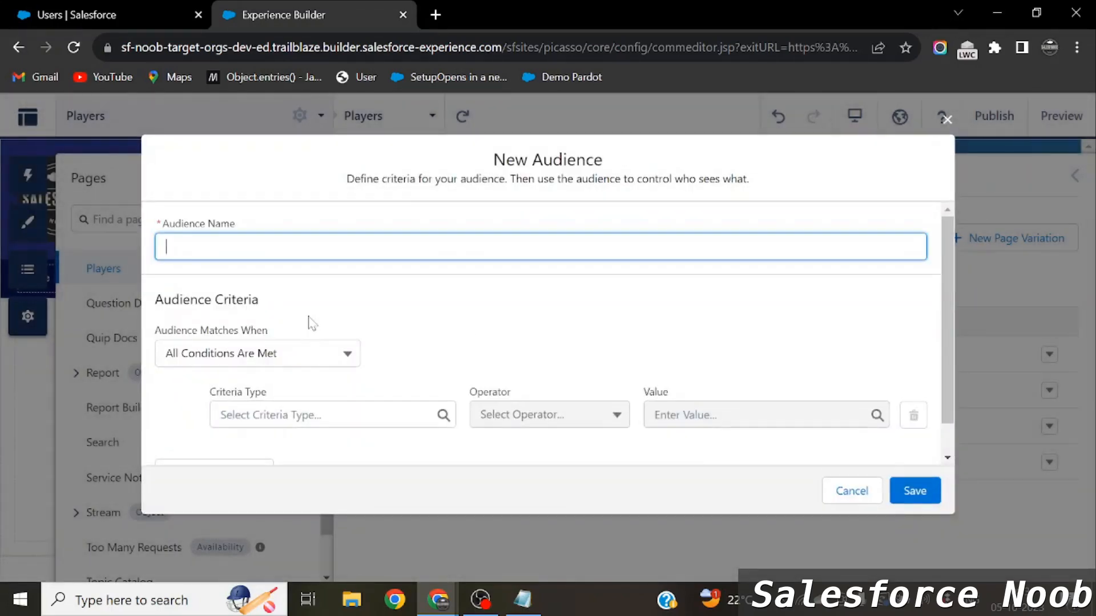
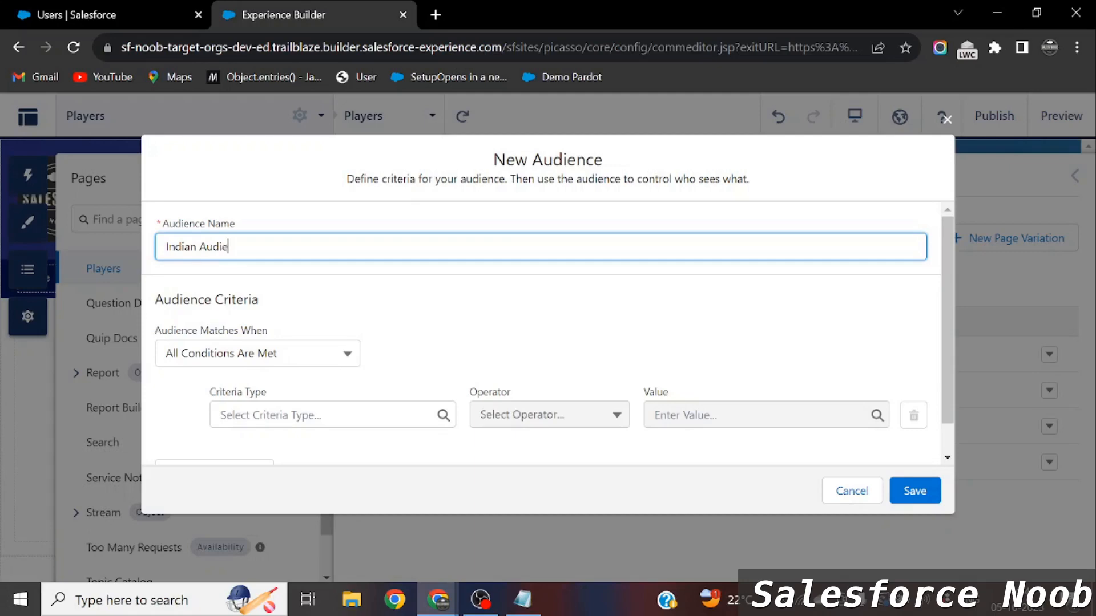
{"action": "left_click", "coordinate": [257, 413]}
{"action": "left_click", "coordinate": [290, 560]}
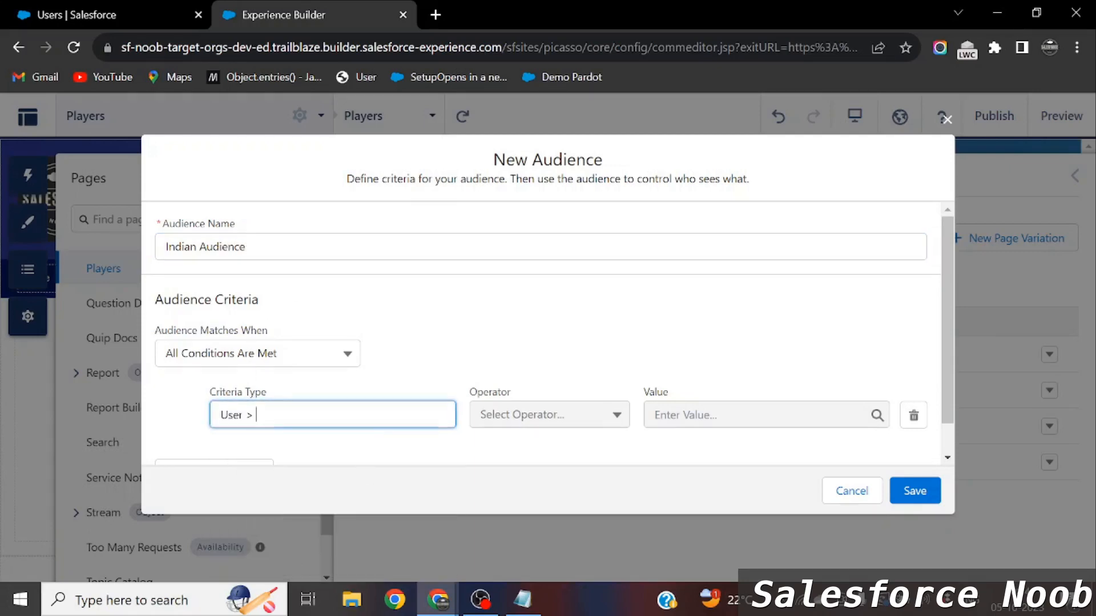
{"action": "left_click", "coordinate": [273, 364]}
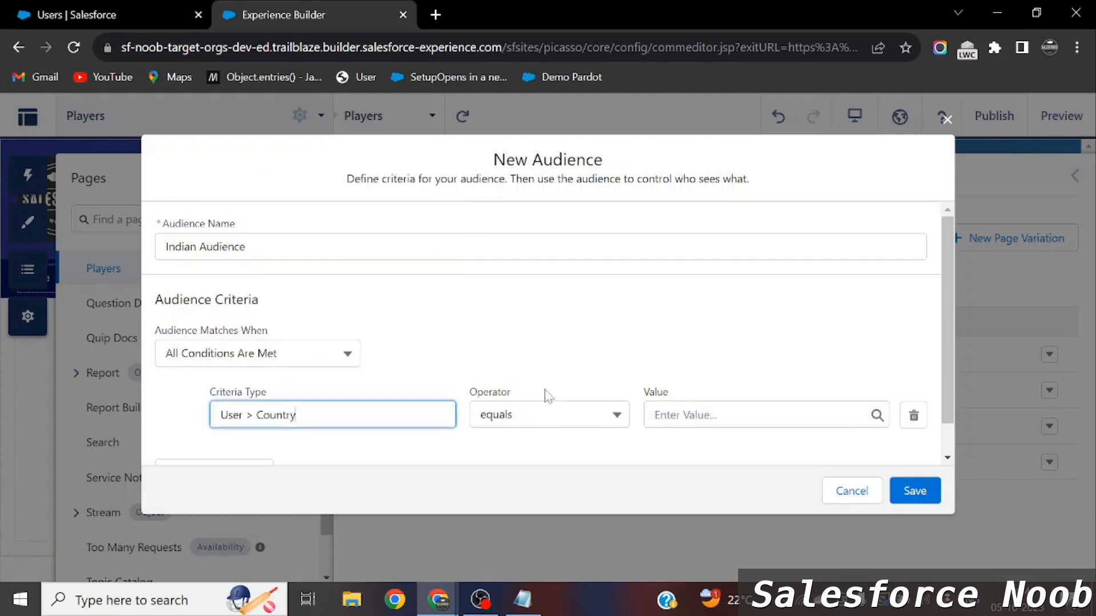
- Add IN as the country criterion's value and save the Indian Audience
{"action": "left_click", "coordinate": [684, 415]}
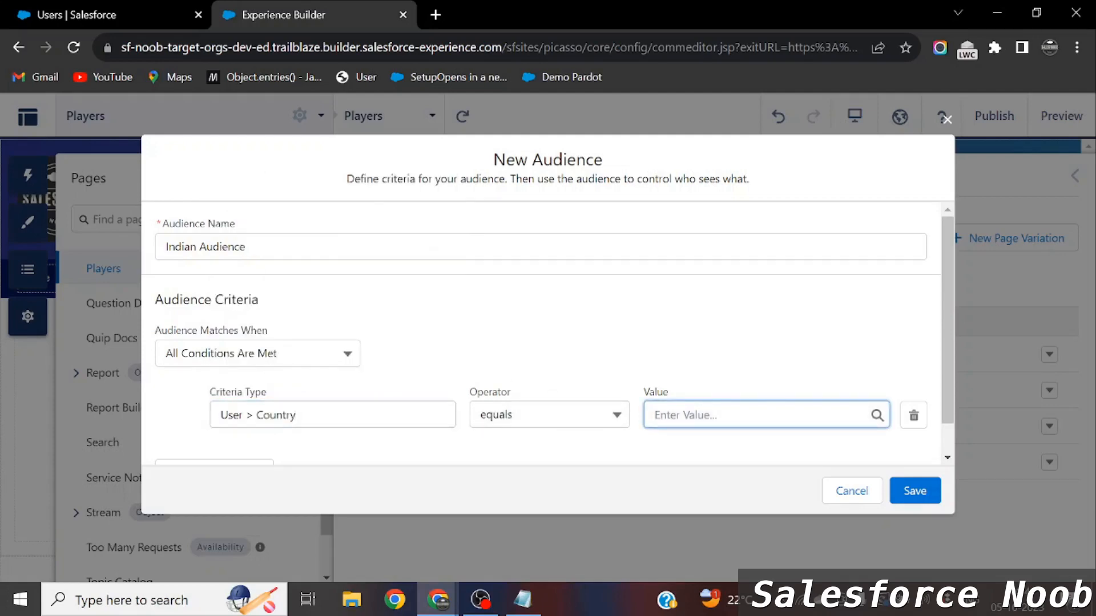
{"action": "type", "text": "I"}
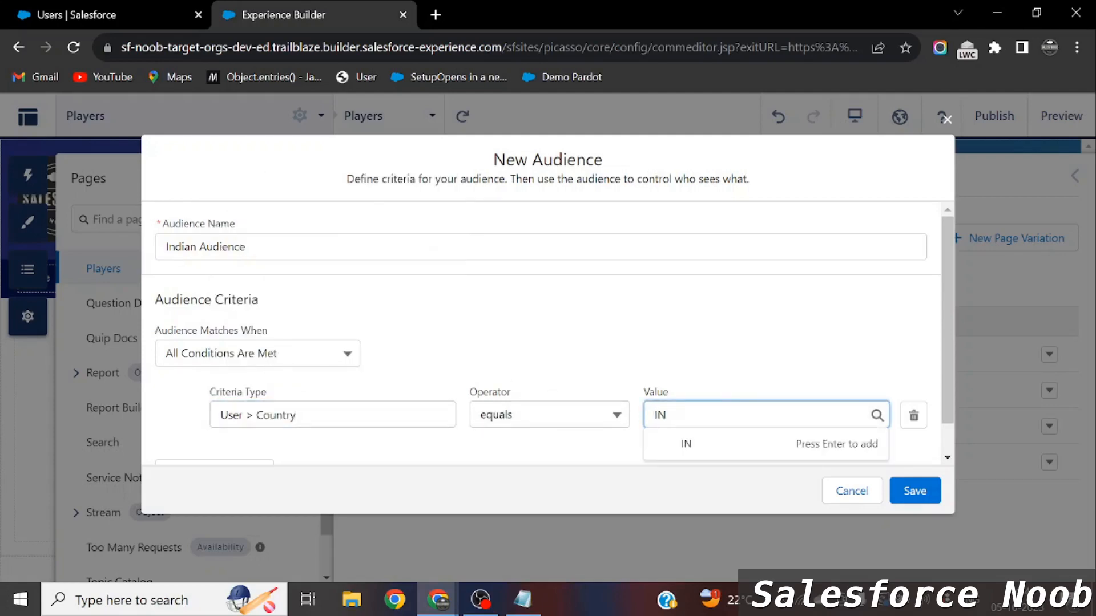
{"action": "type", "text": "N"}
{"action": "left_click", "coordinate": [714, 449]}
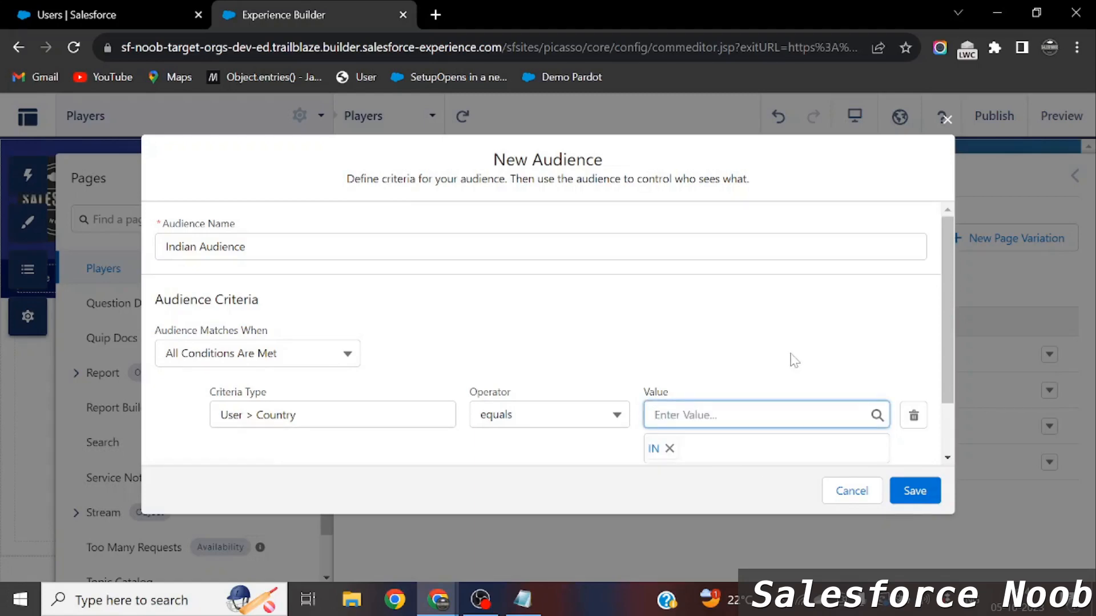
{"action": "scroll", "coordinate": [792, 358], "scroll_direction": "down", "scroll_amount": 1}
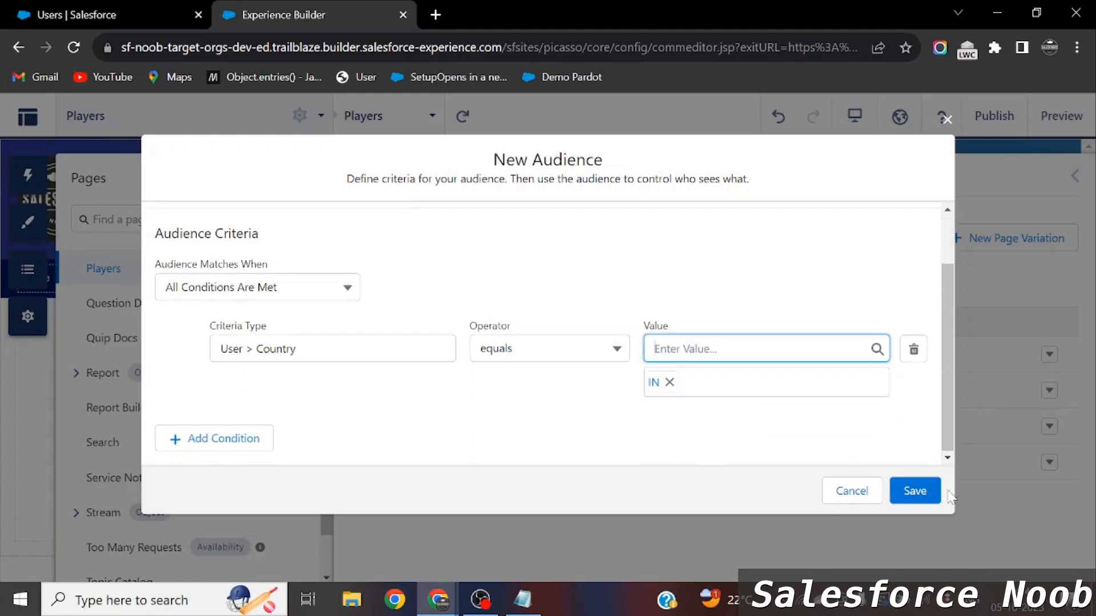
{"action": "left_click", "coordinate": [917, 492]}
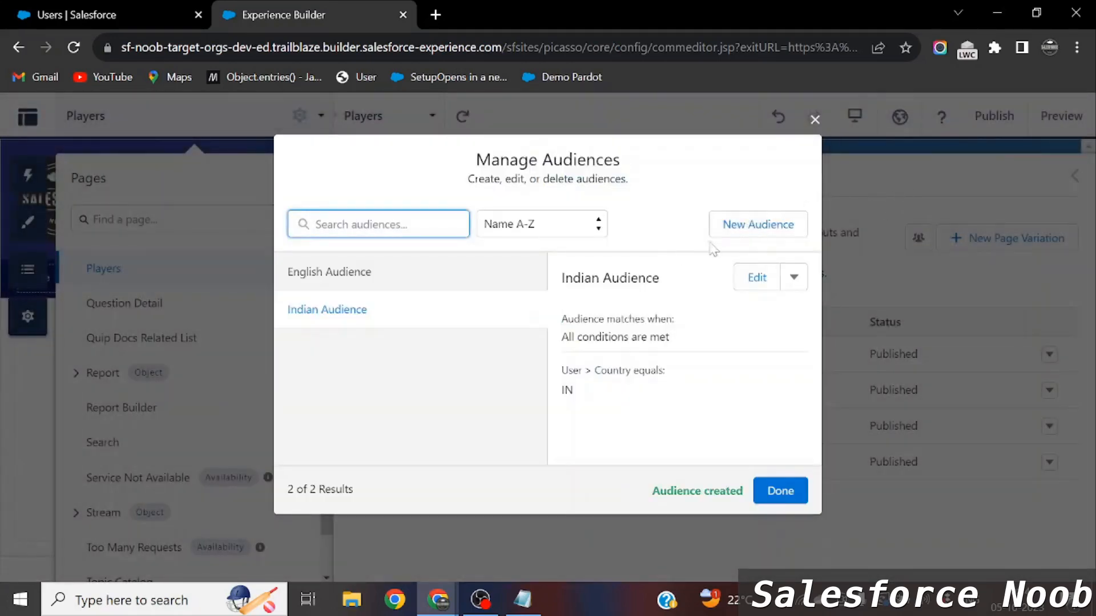
- Start another audience named German Audience with User > Country as its criteria type
{"action": "left_click", "coordinate": [755, 228]}
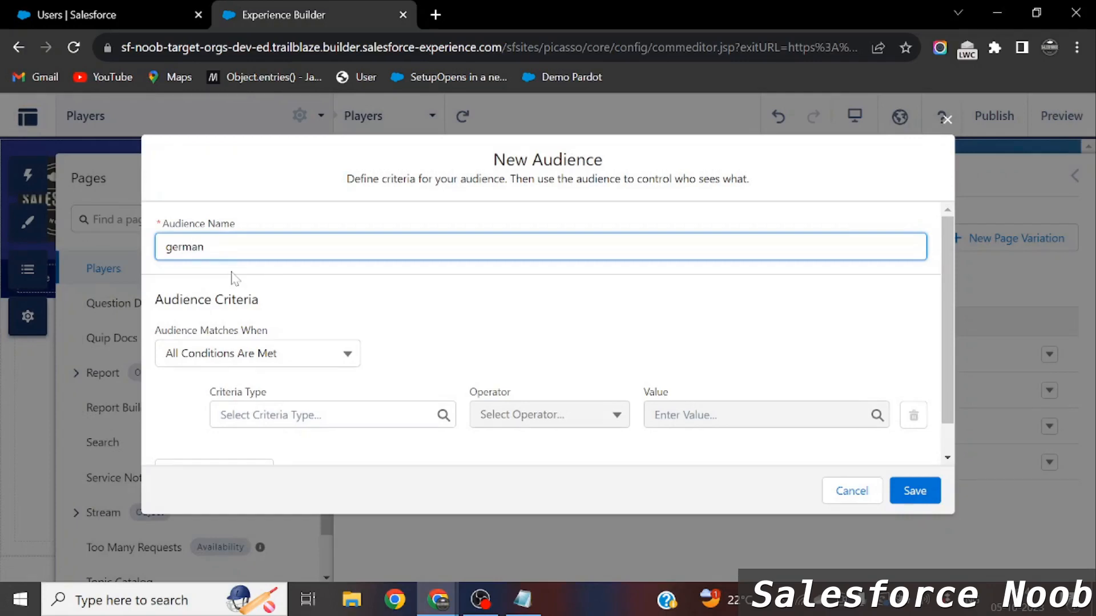
{"action": "key", "text": "BackSpace"}
{"action": "type", "text": "G"}
{"action": "left_click", "coordinate": [332, 415]}
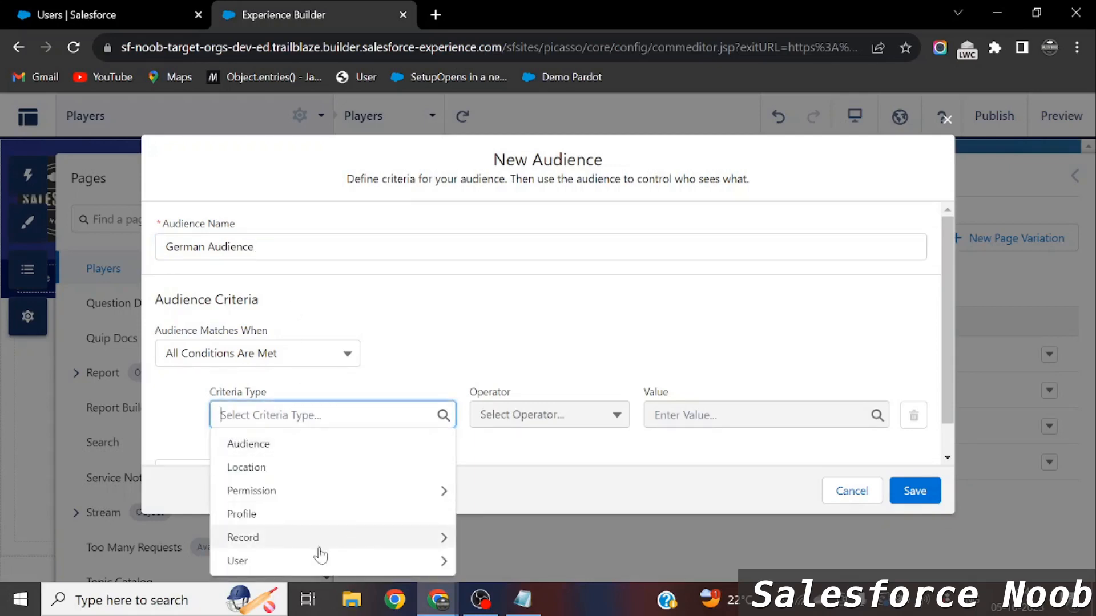
{"action": "left_click", "coordinate": [301, 561]}
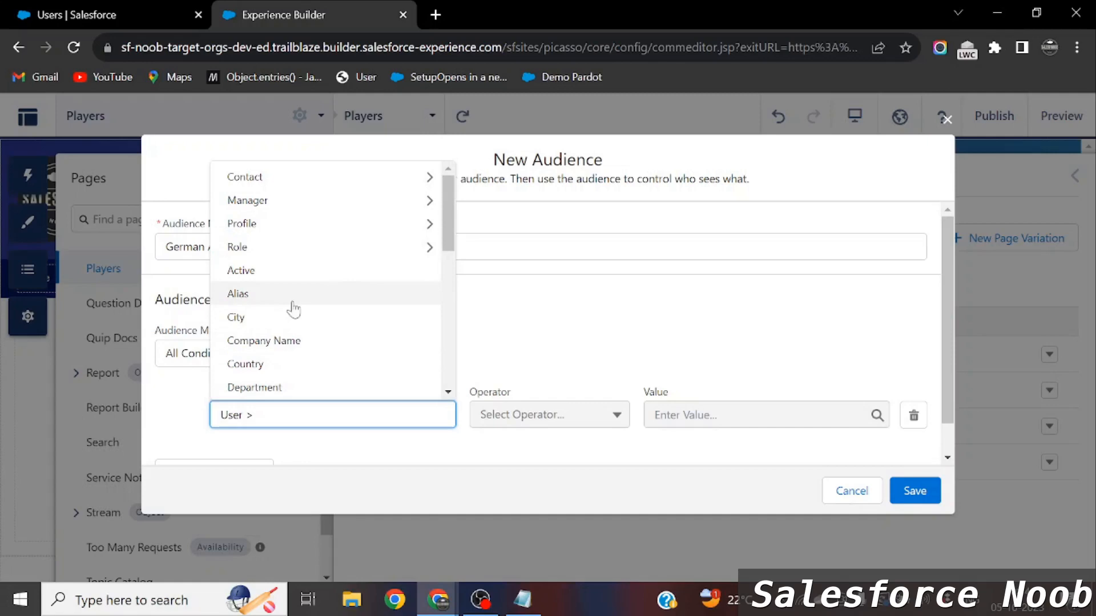
{"action": "left_click", "coordinate": [288, 369]}
- Add DE as the country criterion's value, save the German Audience, and close the audience manager
{"action": "left_click", "coordinate": [702, 415]}
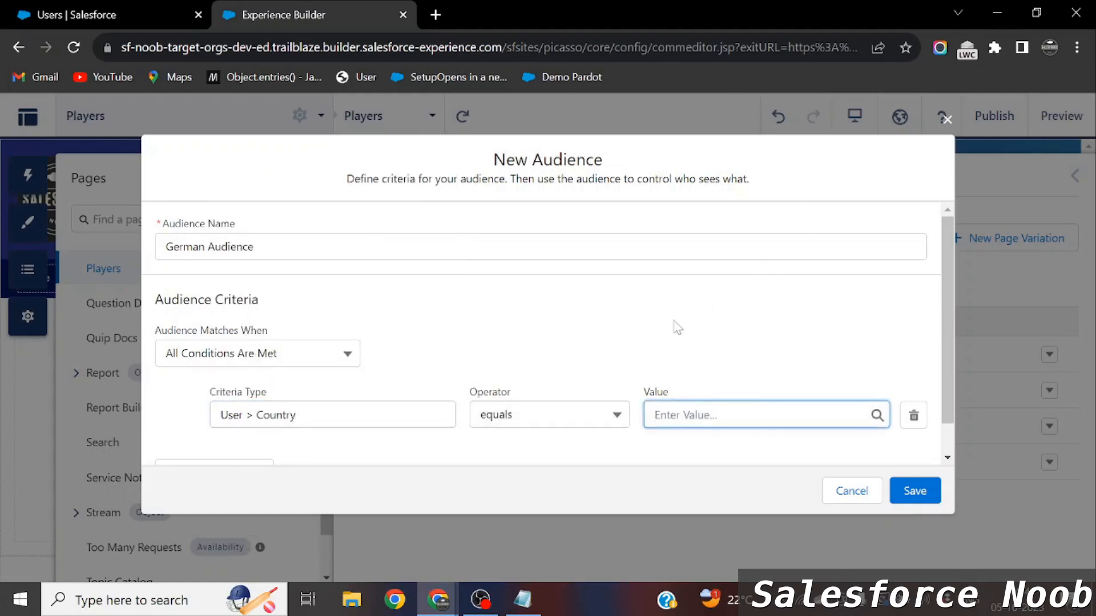
{"action": "type", "text": "DE"}
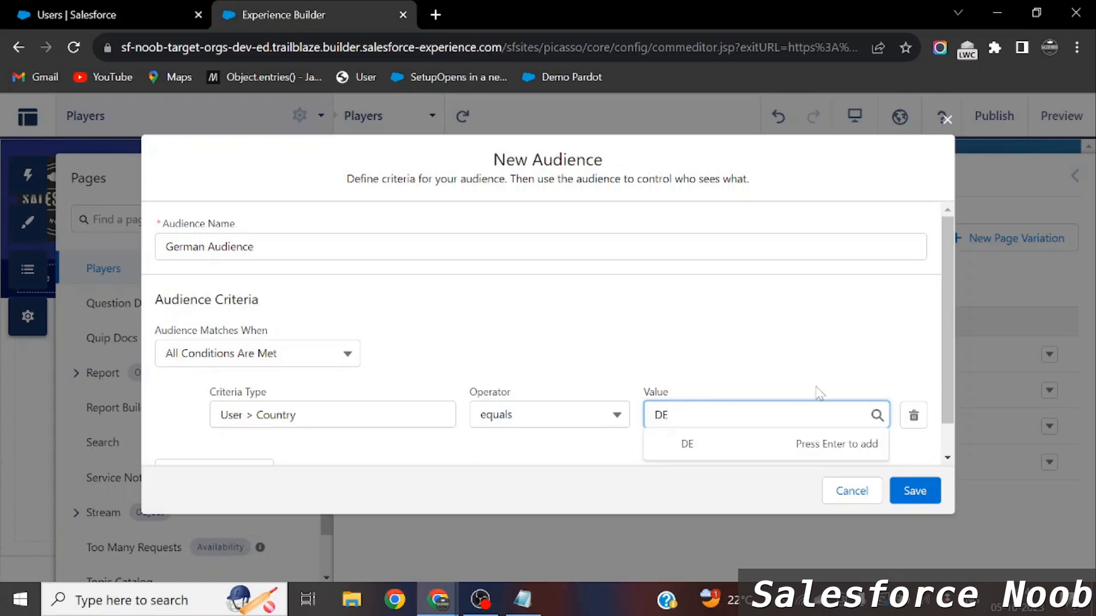
{"action": "left_click", "coordinate": [714, 446]}
{"action": "scroll", "coordinate": [620, 319], "scroll_direction": "down", "scroll_amount": 1}
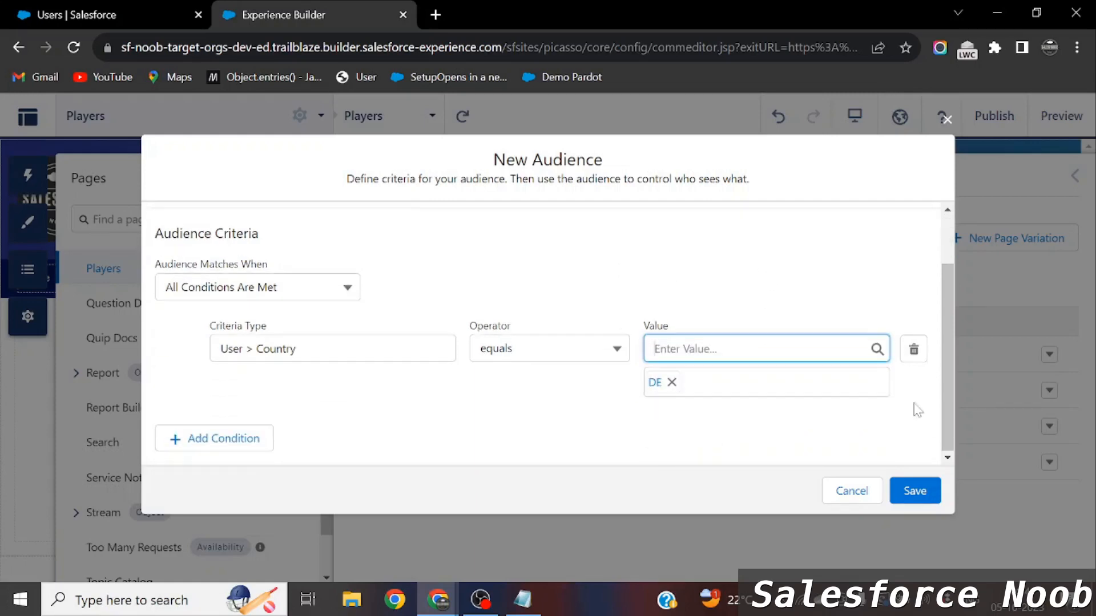
{"action": "left_click", "coordinate": [915, 490]}
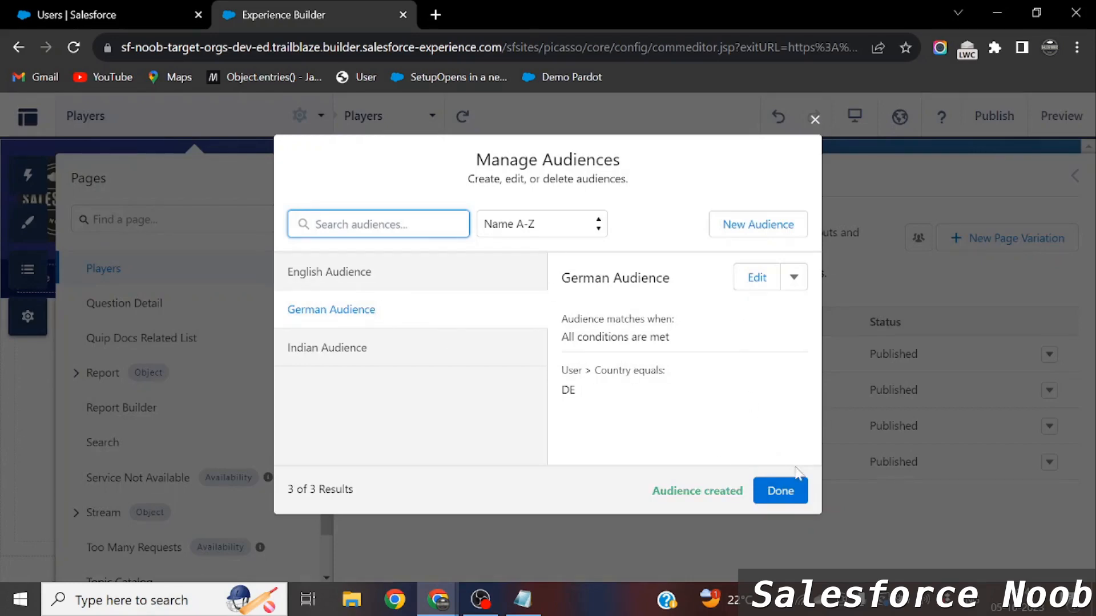
{"action": "left_click", "coordinate": [785, 494]}
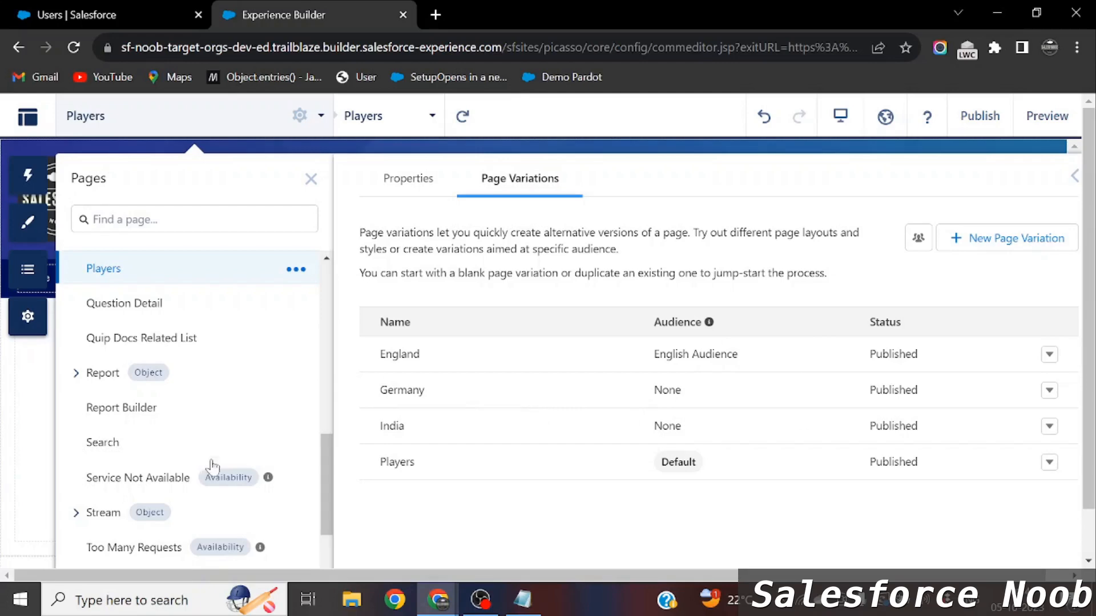
- Assign the German Audience to the Germany page variation
{"action": "left_click", "coordinate": [1054, 391]}
{"action": "left_click", "coordinate": [991, 334]}
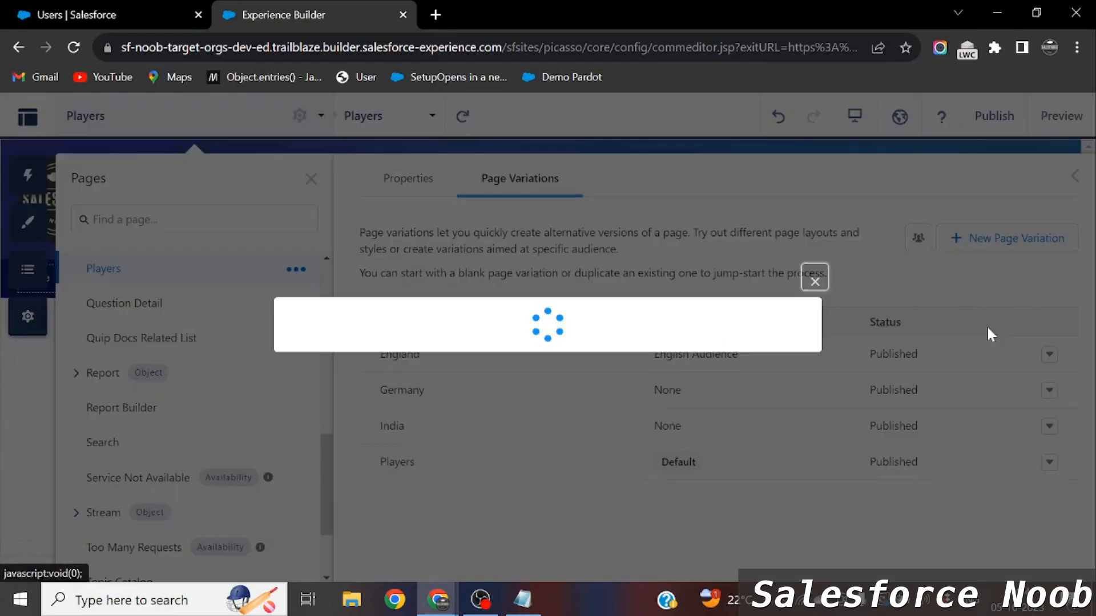
{"action": "left_click", "coordinate": [320, 323]}
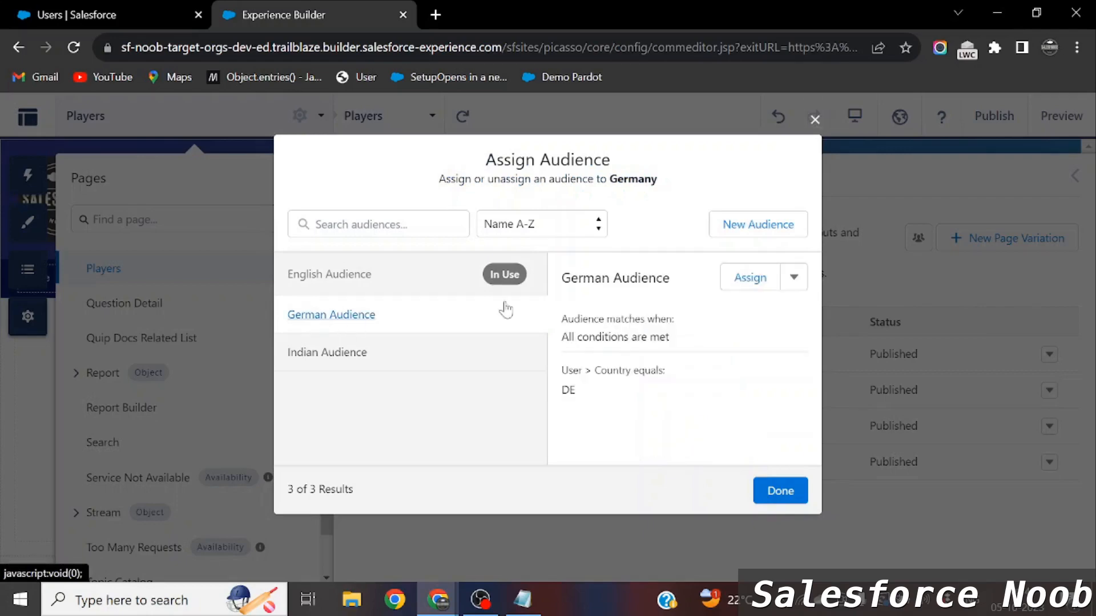
{"action": "left_click", "coordinate": [739, 289]}
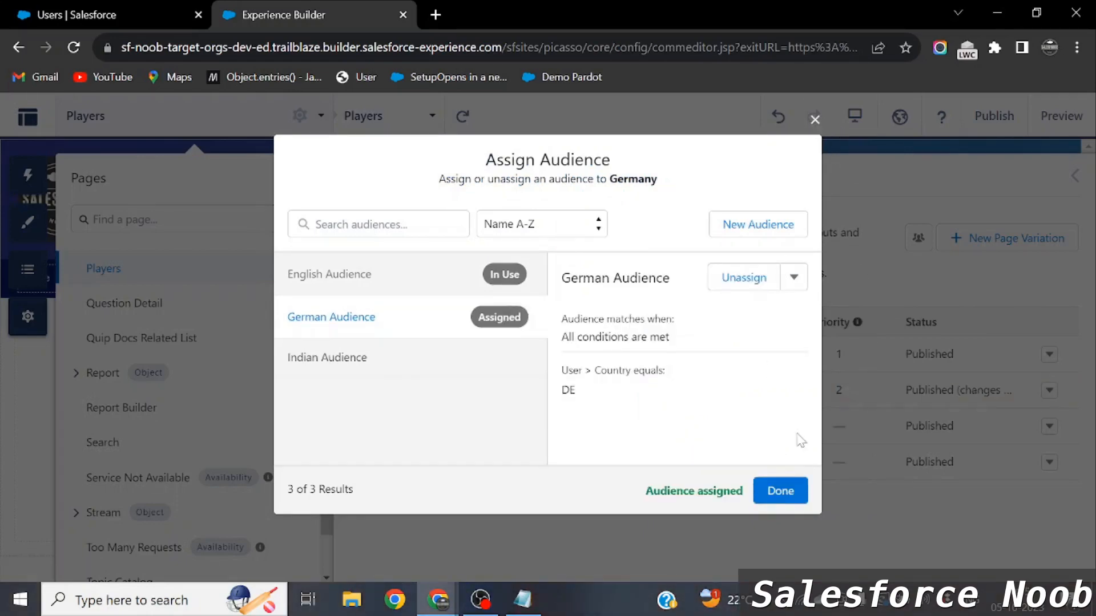
{"action": "left_click", "coordinate": [780, 491]}
- Assign the Indian Audience to the India page variation
{"action": "left_click", "coordinate": [1048, 428]}
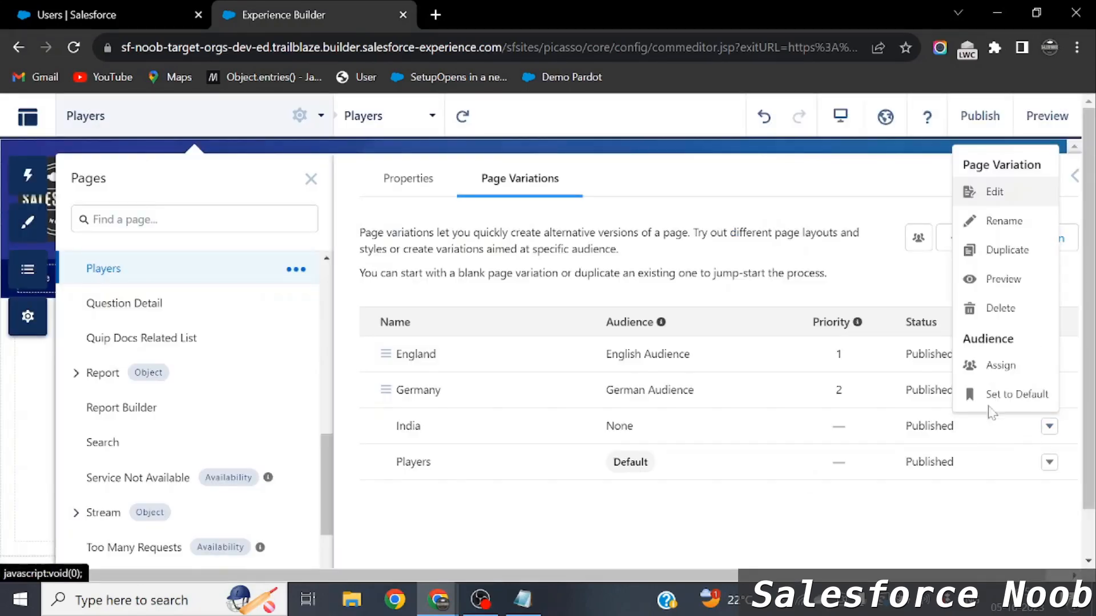
{"action": "left_click", "coordinate": [999, 367]}
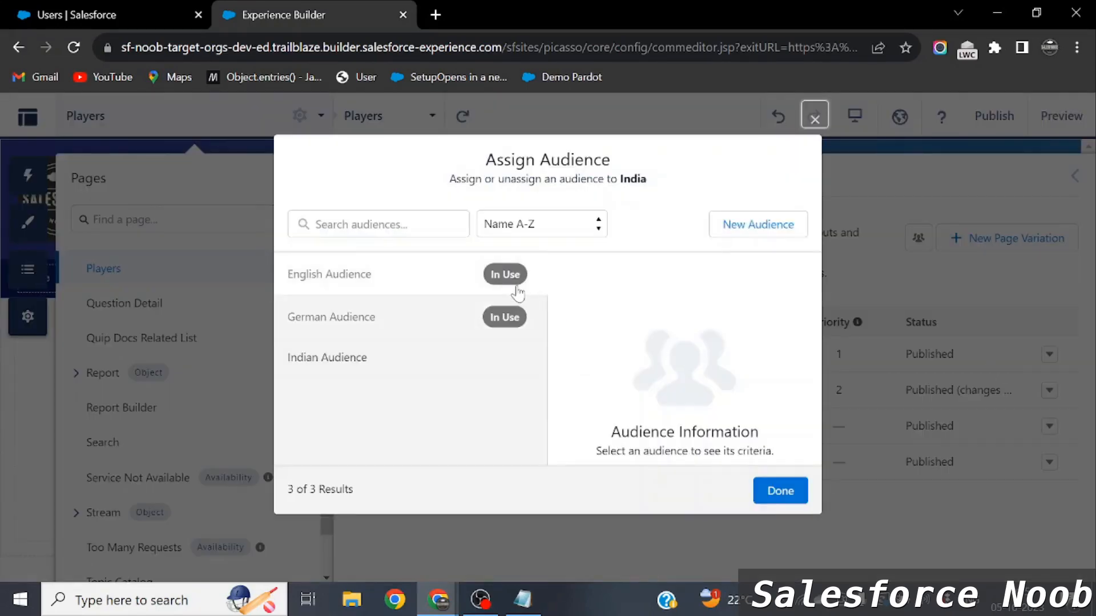
{"action": "left_click", "coordinate": [432, 375]}
{"action": "left_click", "coordinate": [750, 280]}
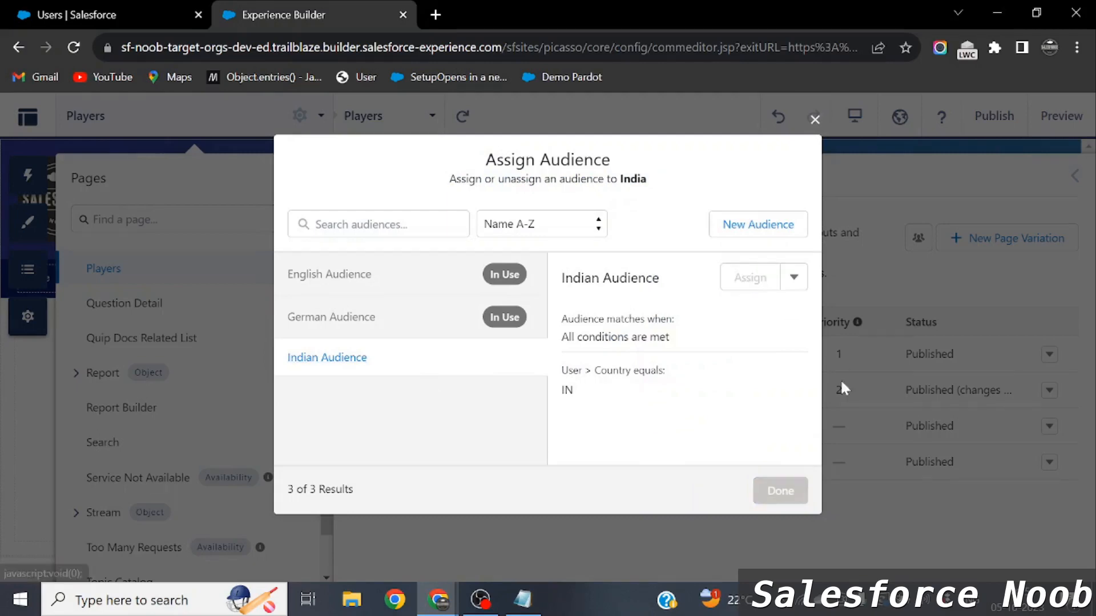
{"action": "left_click", "coordinate": [788, 492]}
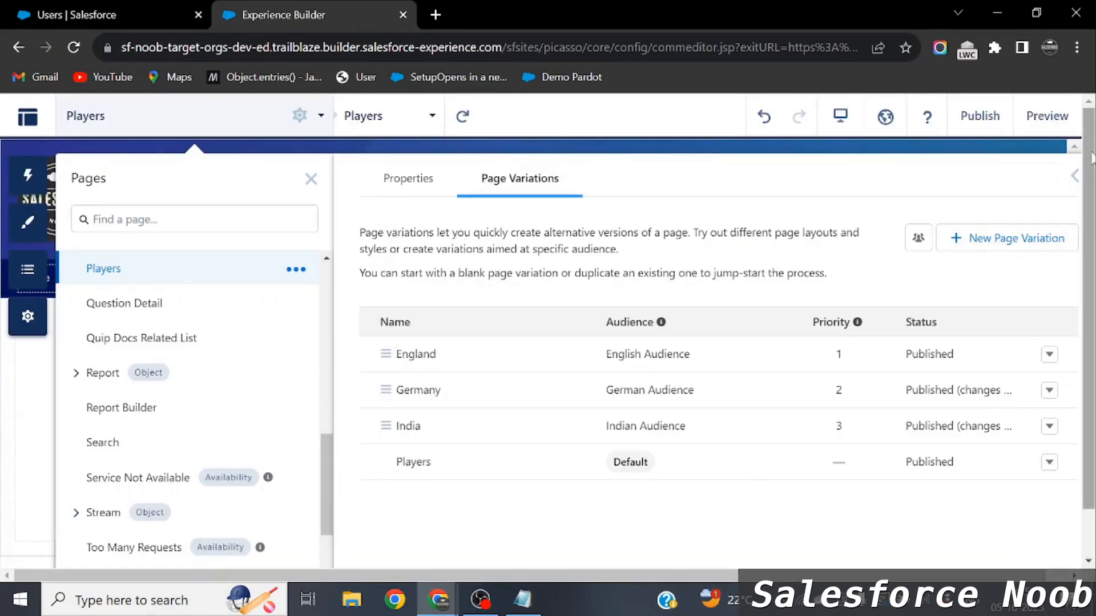
- Close the page variations view and publish the site changes
{"action": "left_click", "coordinate": [1064, 170]}
{"action": "left_click", "coordinate": [980, 116]}
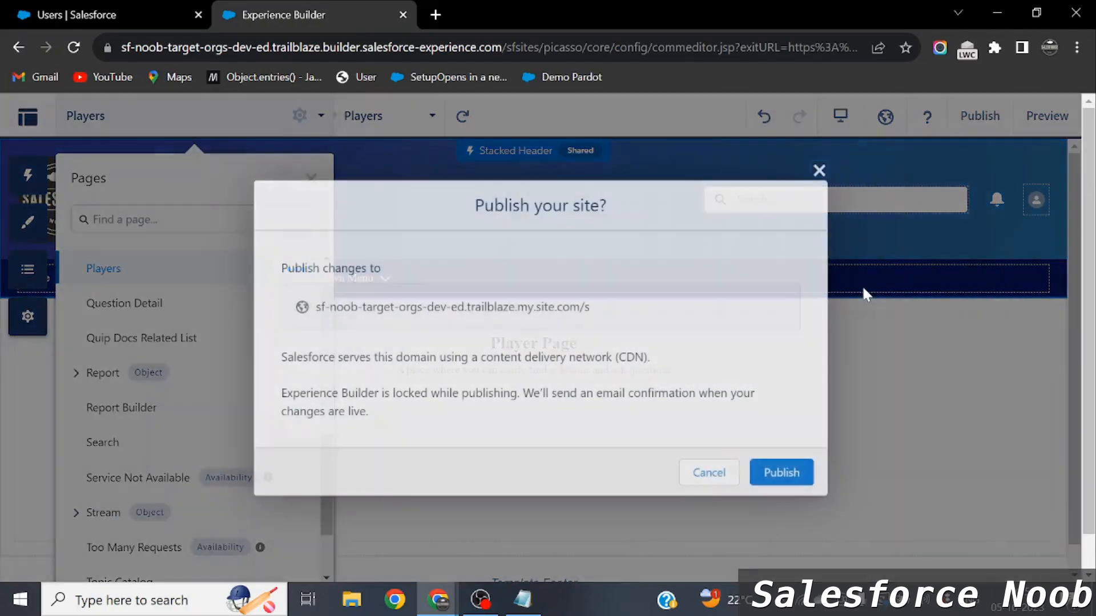
{"action": "left_click", "coordinate": [782, 474]}
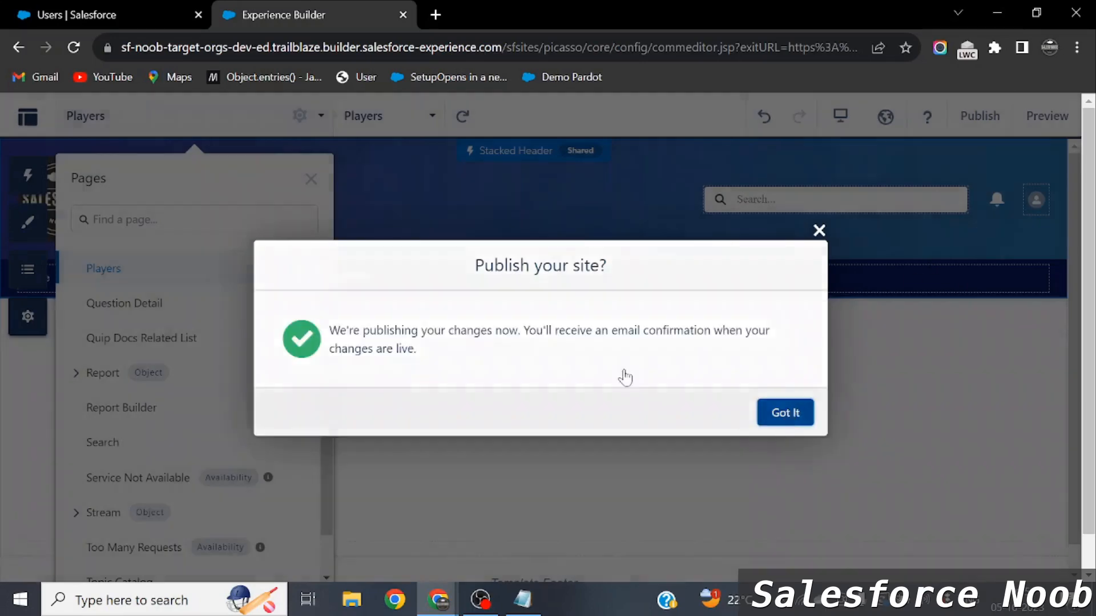
{"action": "left_click", "coordinate": [785, 413]}
- Reopen the Players page properties and check which variation the published Players page shows
{"action": "left_click", "coordinate": [136, 266]}
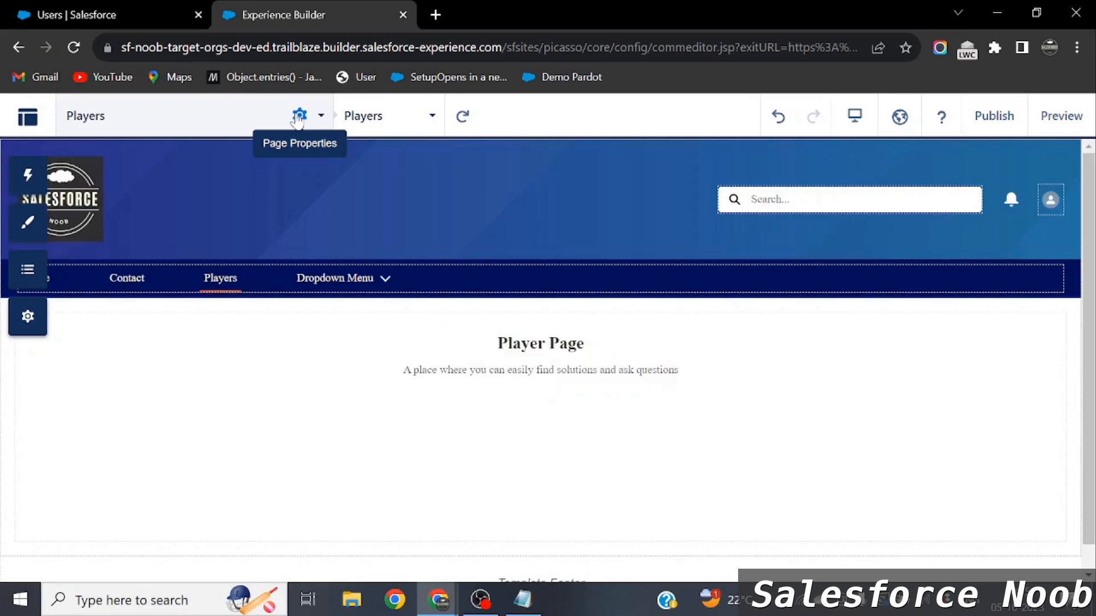
{"action": "left_click", "coordinate": [299, 116]}
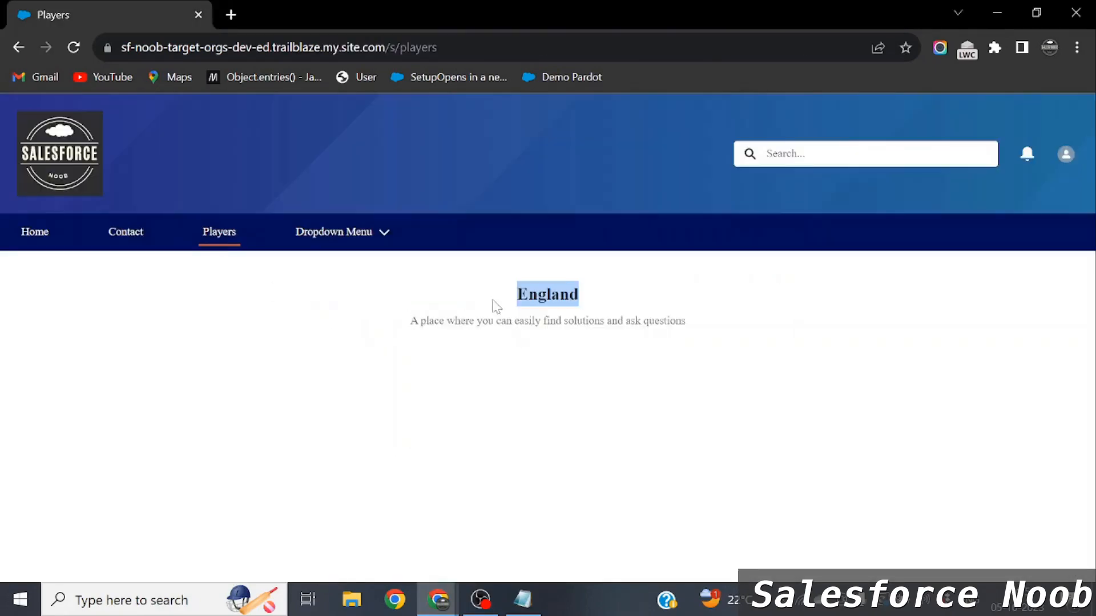
{"action": "left_click", "coordinate": [661, 294]}
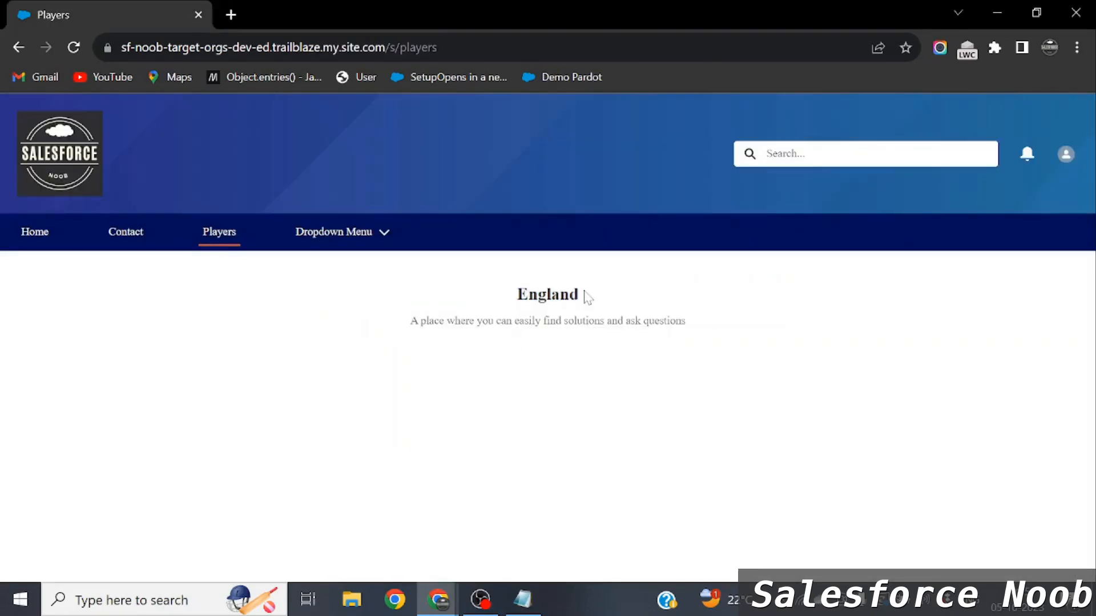
{"action": "key", "text": "alt+Tab"}
- Set the user's mailing address country to DE and save the user record
{"action": "left_click", "coordinate": [108, 15]}
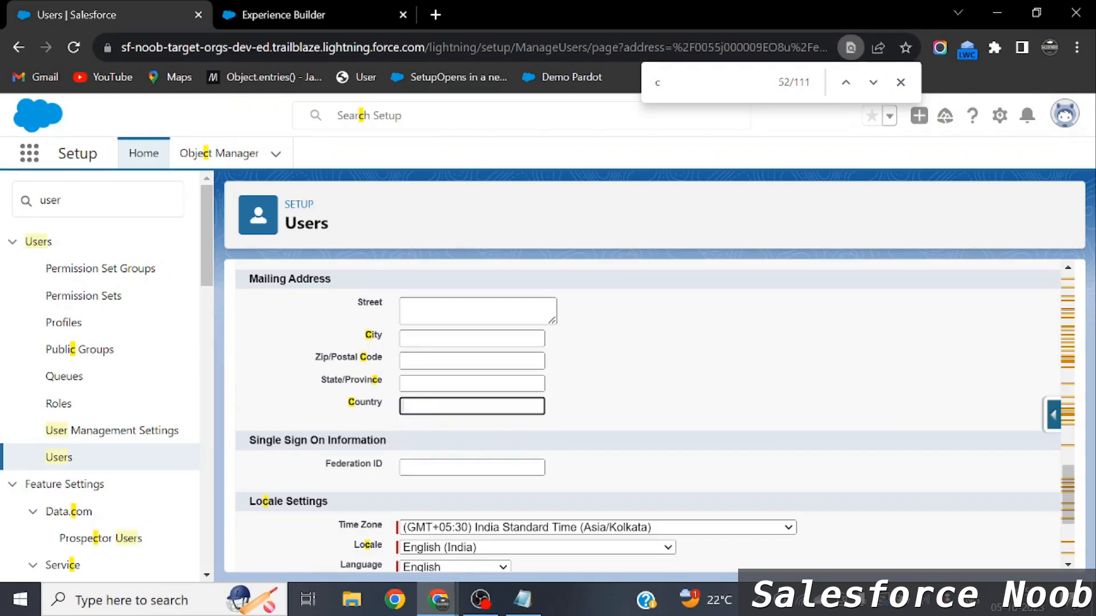
{"action": "scroll", "coordinate": [520, 423], "scroll_direction": "up", "scroll_amount": 15}
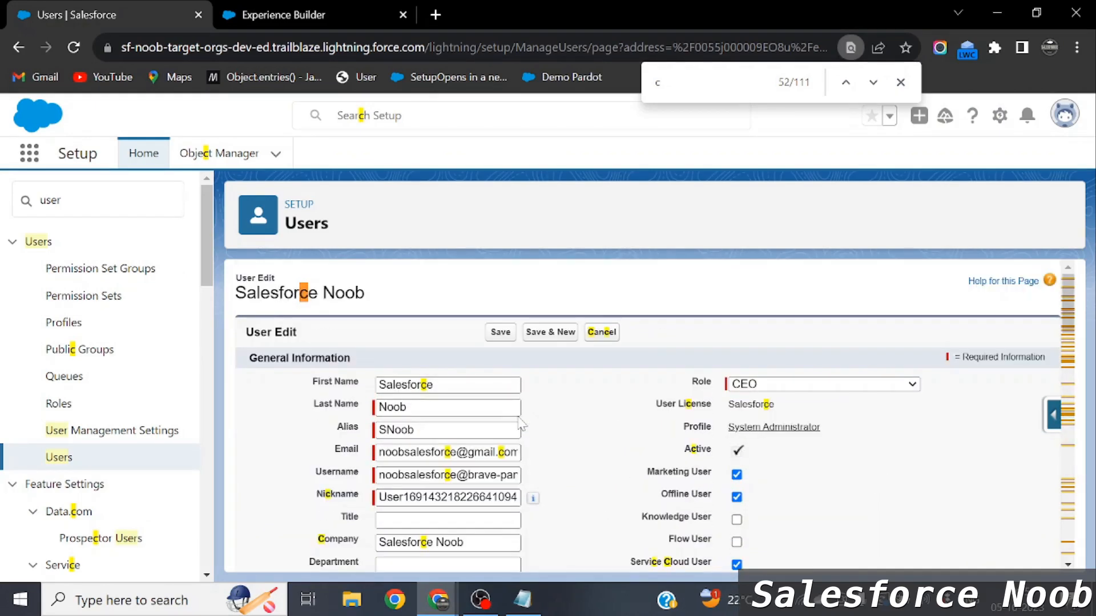
{"action": "left_click", "coordinate": [505, 332]}
- Check the German Audience's country criterion in the audience manager and return to the published Players page
{"action": "key", "text": "alt+Tab"}
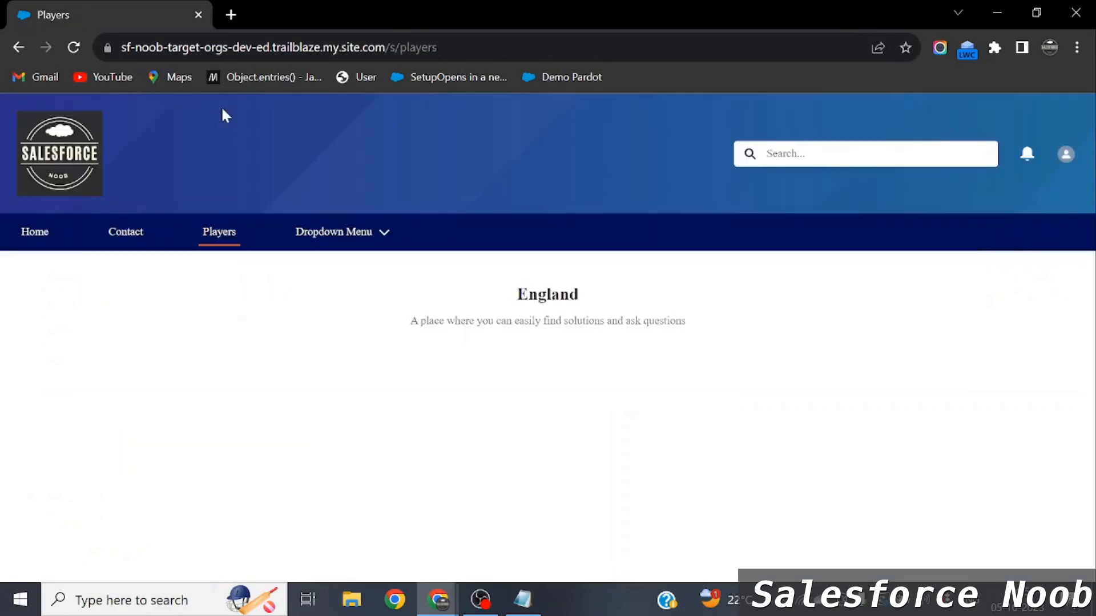
{"action": "key", "text": "alt+Tab"}
{"action": "left_click", "coordinate": [389, 8]}
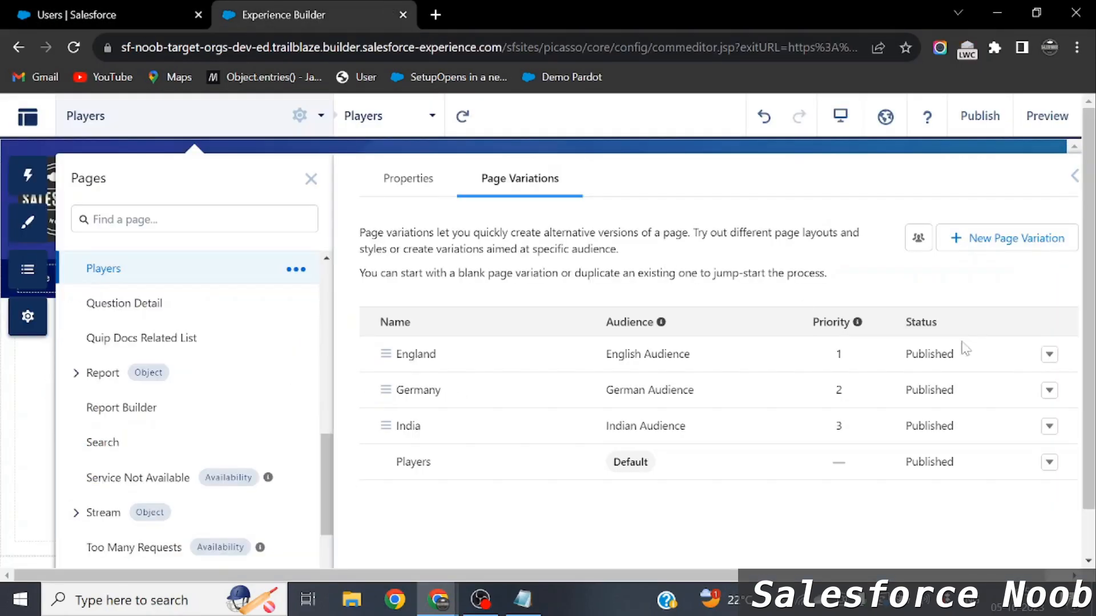
{"action": "left_click", "coordinate": [919, 239]}
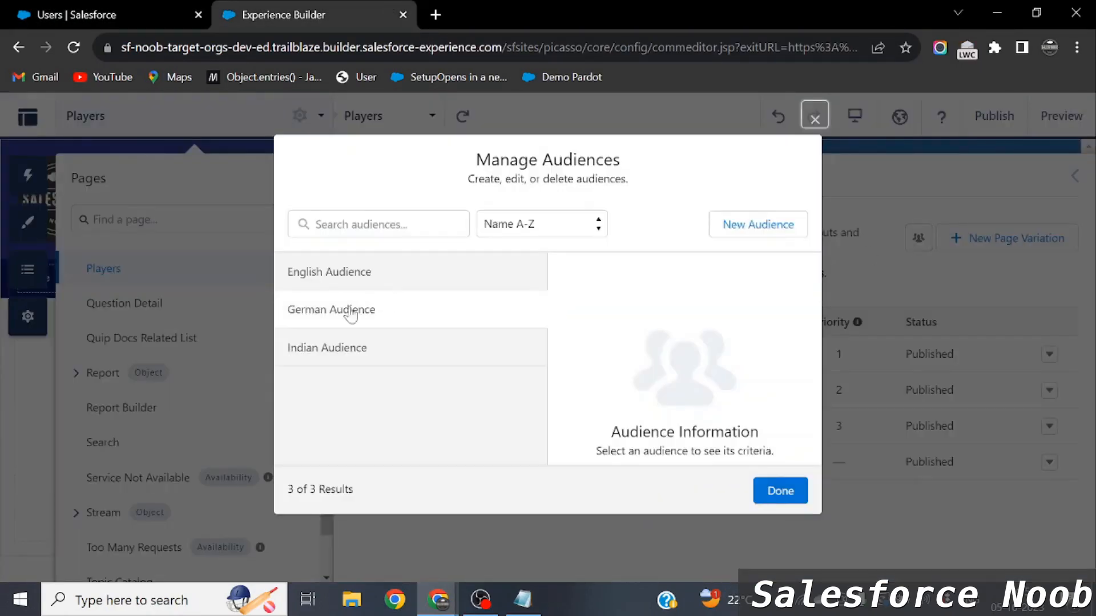
{"action": "left_click", "coordinate": [351, 315]}
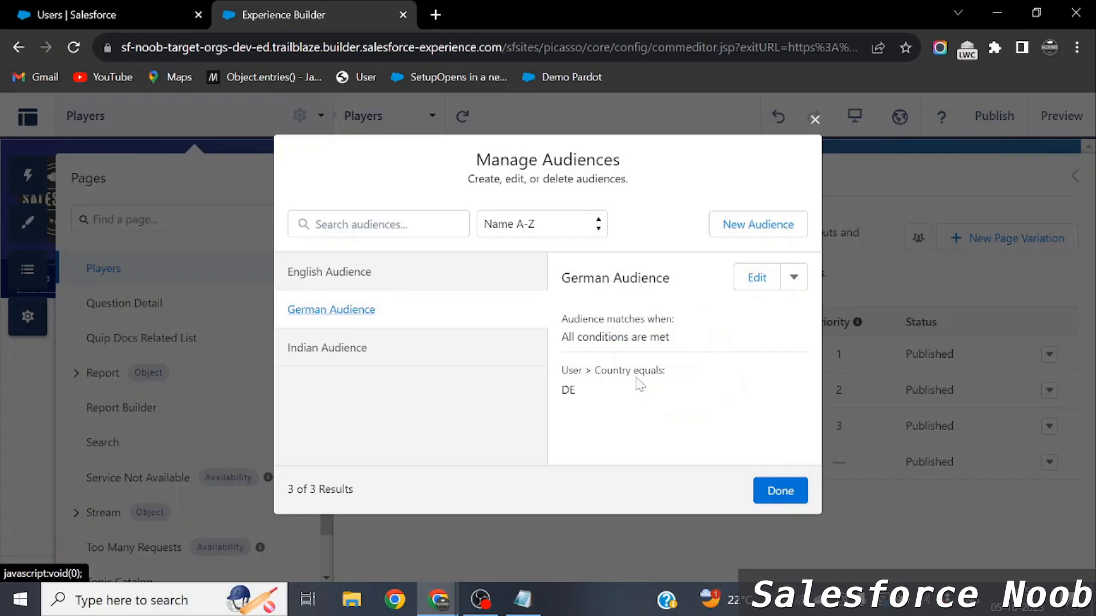
{"action": "left_click_drag", "start_coordinate": [583, 388], "coordinate": [545, 391]}
{"action": "key", "text": "alt+Tab"}
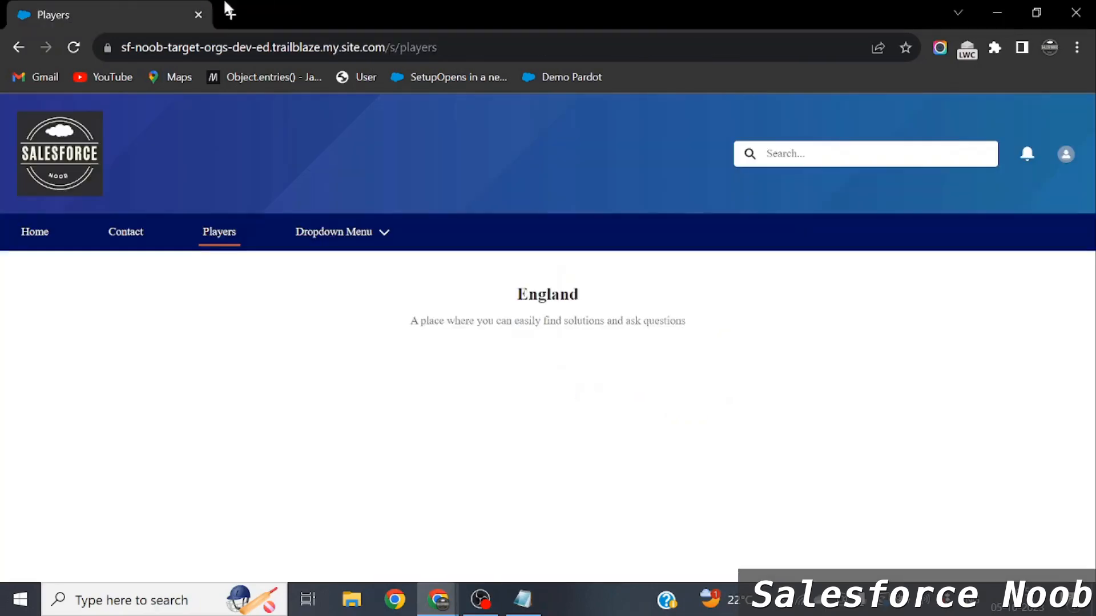
- Check the saved country in the user's detail record against the published Players page
{"action": "key", "text": "alt+Tab"}
{"action": "left_click", "coordinate": [107, 8]}
{"action": "scroll", "coordinate": [405, 377], "scroll_direction": "down", "scroll_amount": 2}
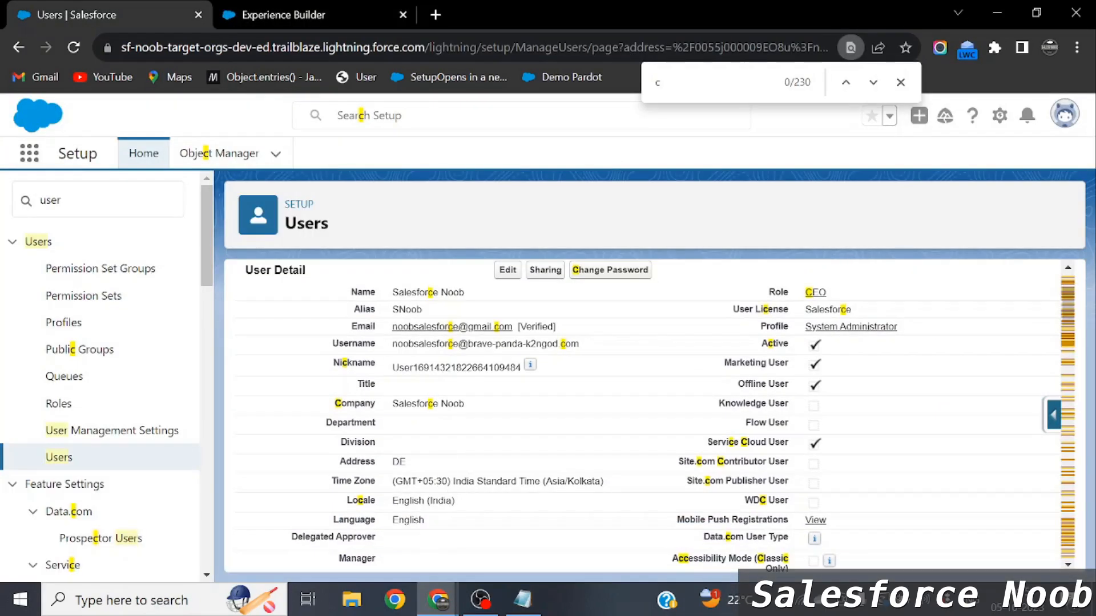
{"action": "key", "text": "alt+Tab"}
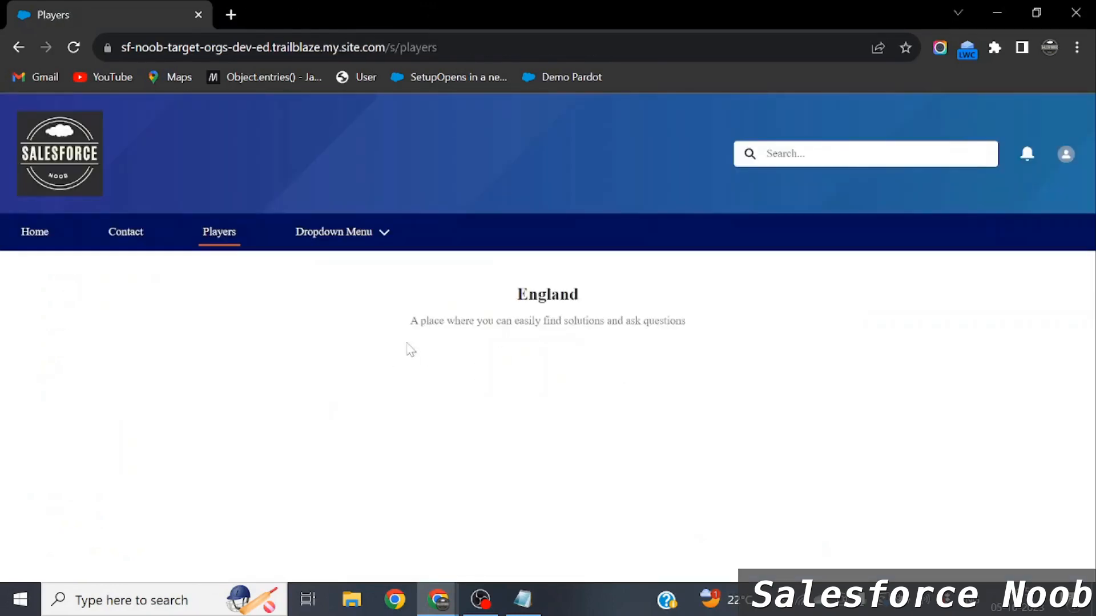
{"action": "key", "text": "alt+Tab"}
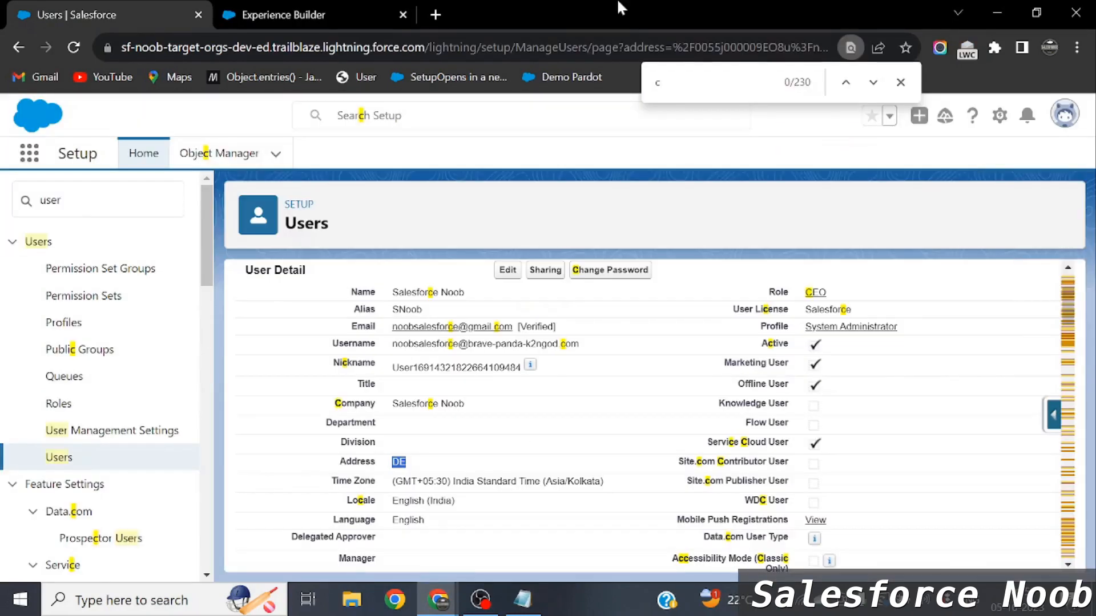
- Close the audience manager and compare the published Players page with the Germany variation opened in the builder
{"action": "left_click", "coordinate": [344, 13]}
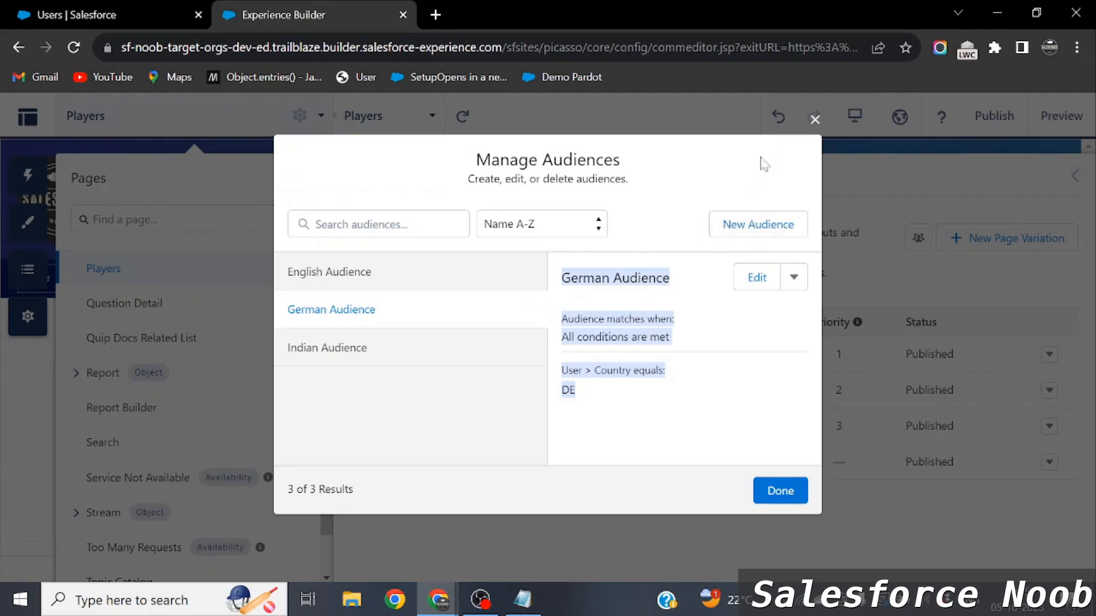
{"action": "left_click", "coordinate": [815, 119]}
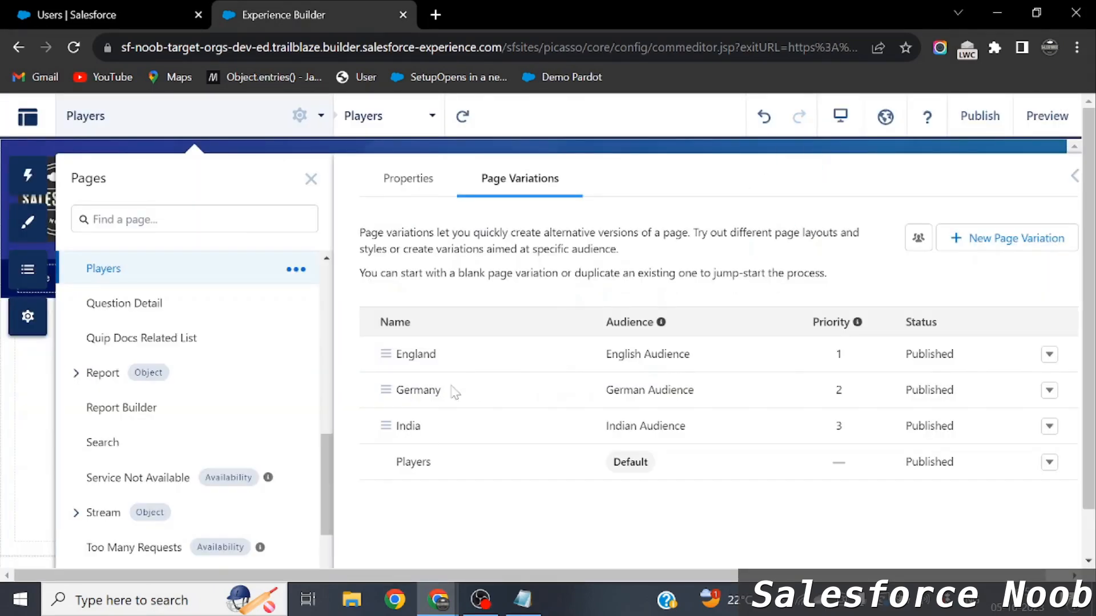
{"action": "left_click_drag", "start_coordinate": [455, 393], "coordinate": [396, 391]}
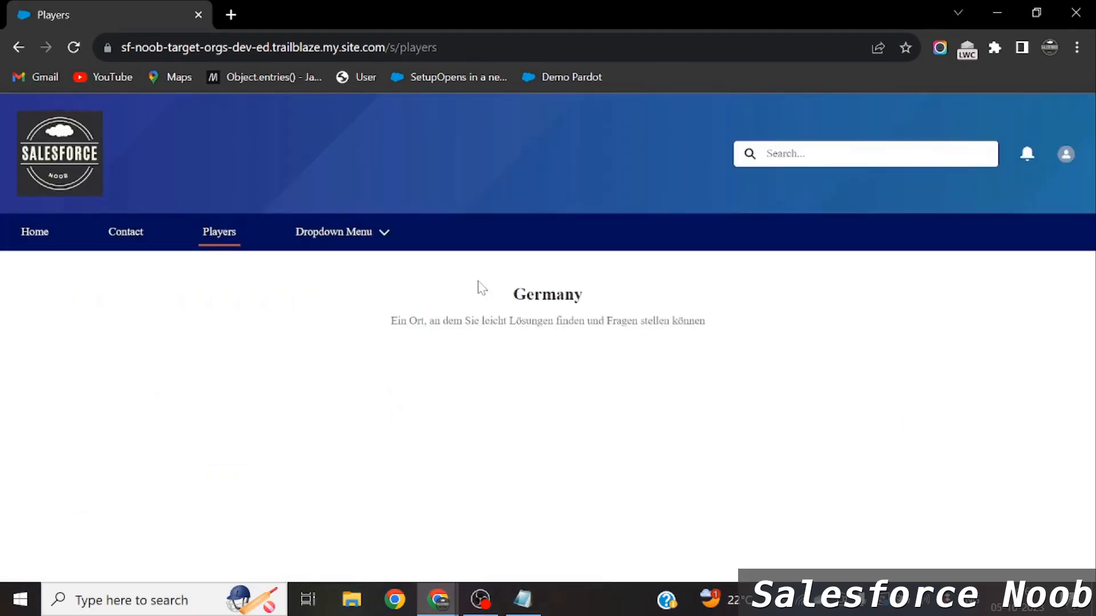
{"action": "left_click_drag", "start_coordinate": [527, 294], "coordinate": [689, 275]}
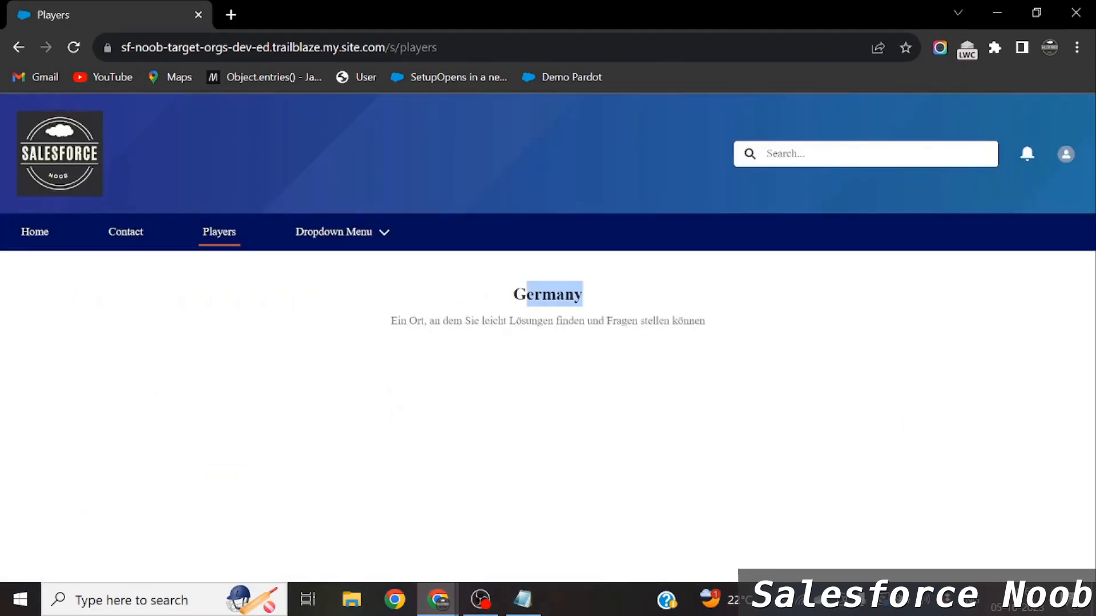
{"action": "triple_click", "coordinate": [698, 318]}
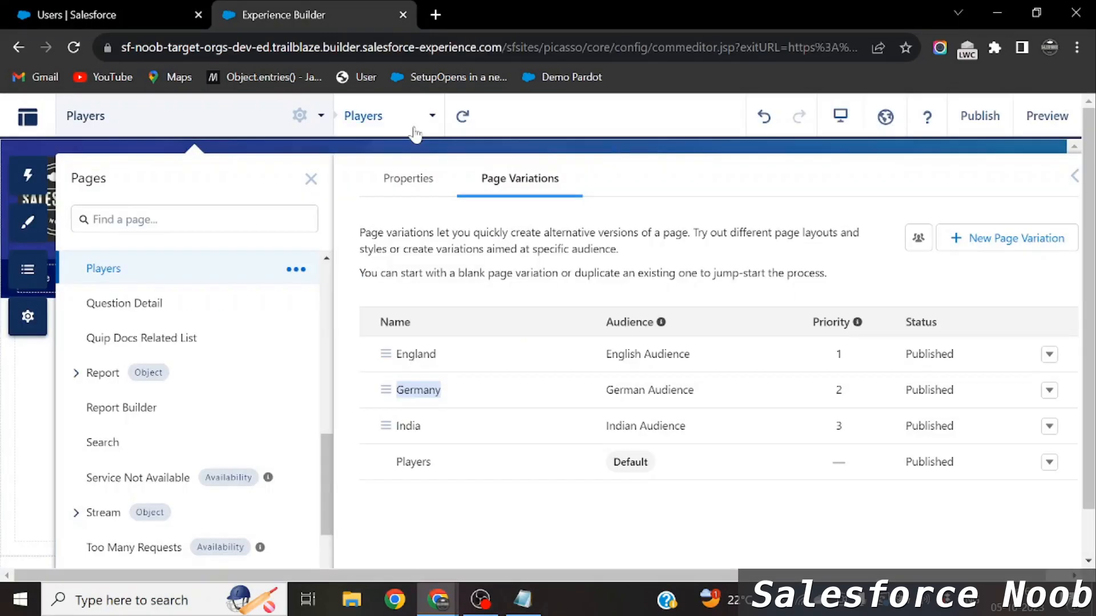
{"action": "left_click", "coordinate": [416, 131]}
{"action": "left_click", "coordinate": [390, 250]}
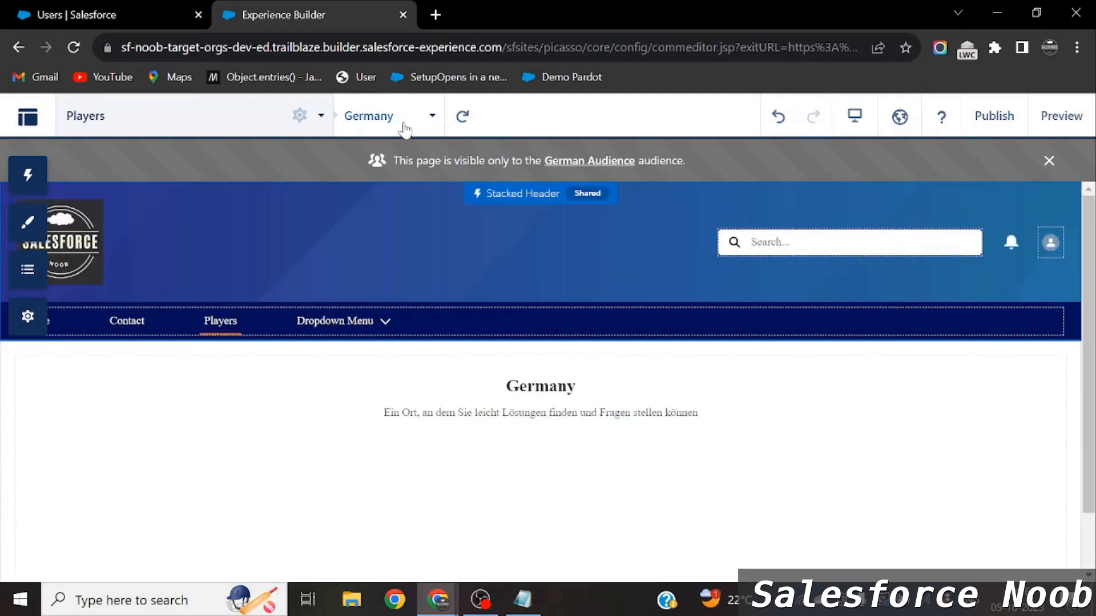
- Edit the user record, set the mailing address country to IN, and save it
{"action": "left_click", "coordinate": [189, 10]}
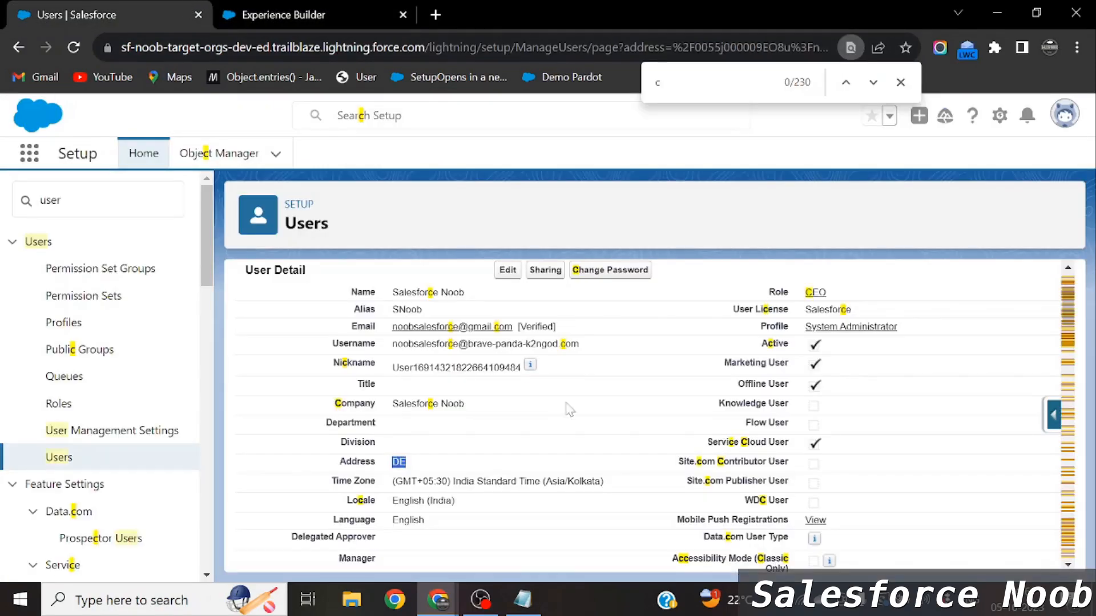
{"action": "left_click", "coordinate": [507, 270]}
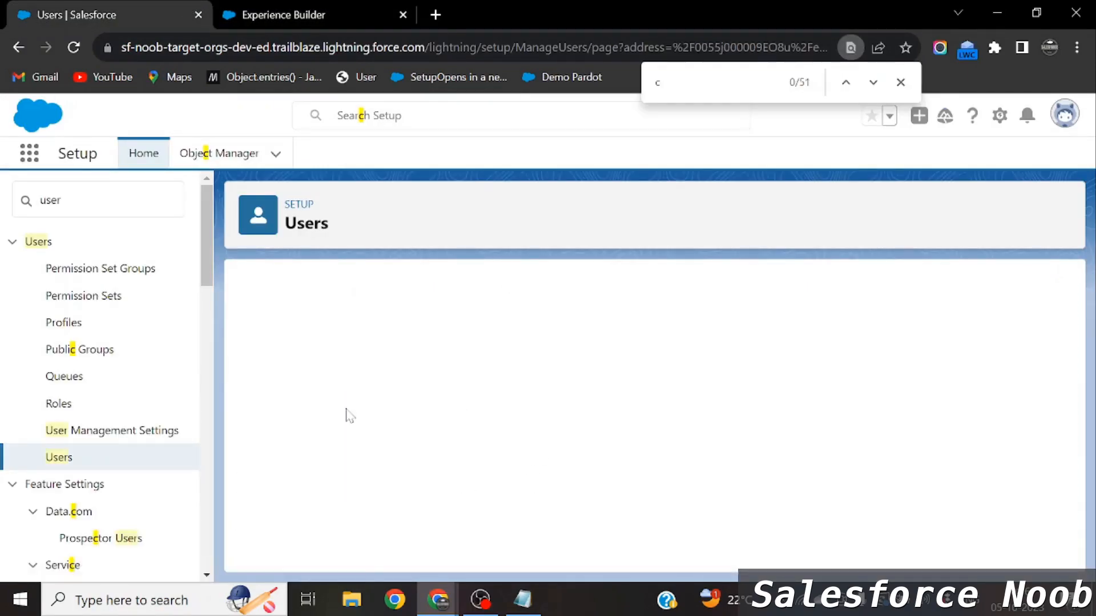
{"action": "scroll", "coordinate": [524, 461], "scroll_direction": "down", "scroll_amount": 15}
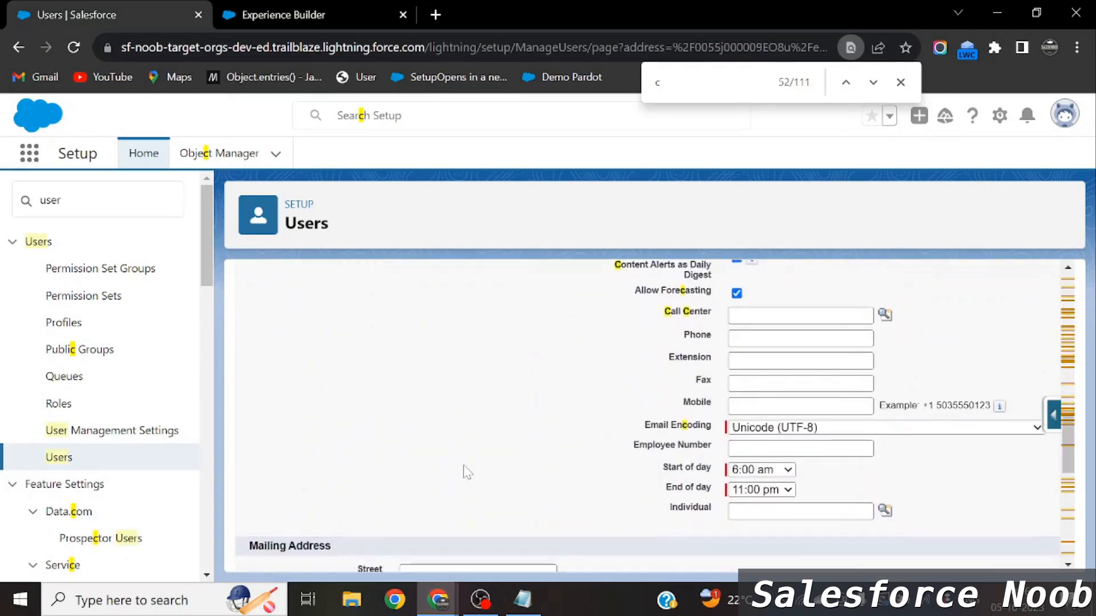
{"action": "double_click", "coordinate": [463, 272]}
{"action": "key", "text": "BackSpace"}
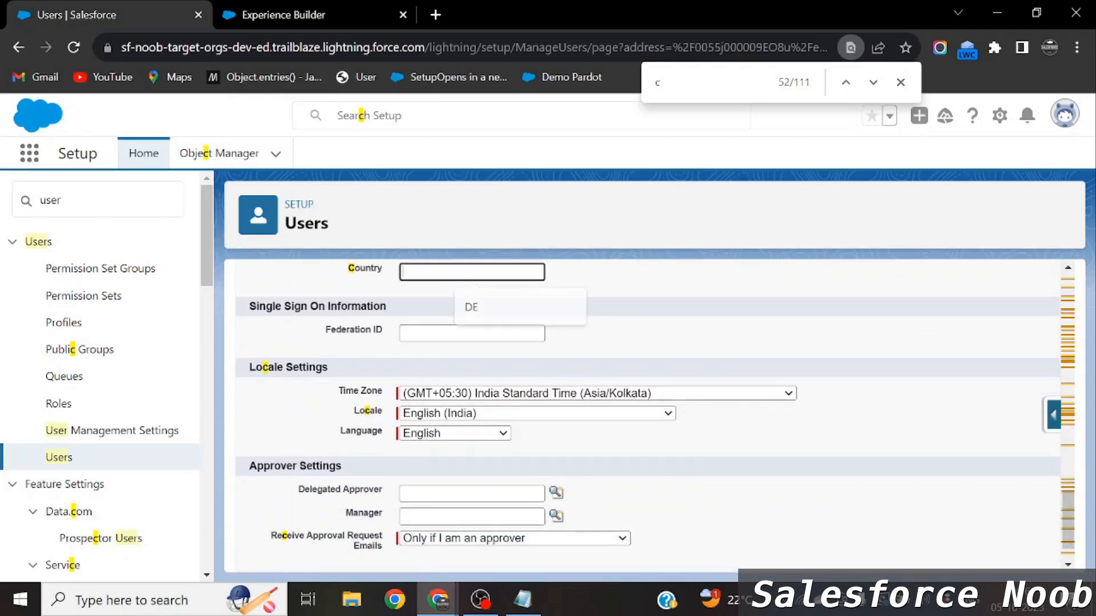
{"action": "type", "text": "IN"}
{"action": "scroll", "coordinate": [497, 342], "scroll_direction": "up", "scroll_amount": 15}
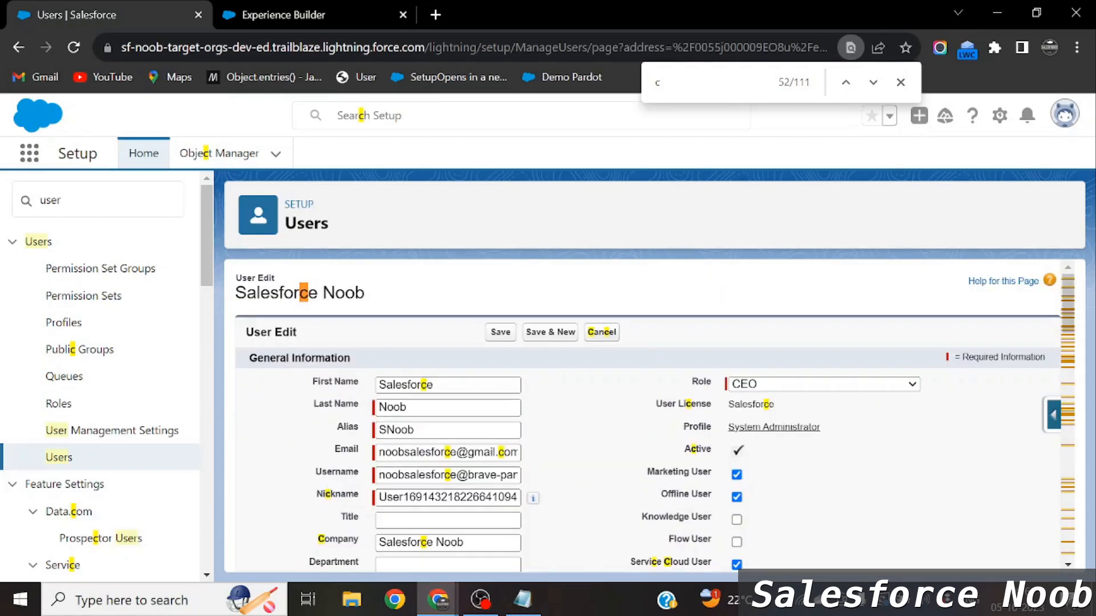
{"action": "left_click", "coordinate": [500, 332]}
- Reload the published Players page and check its headline and banner text for a user whose country is IN
{"action": "left_click", "coordinate": [325, 8]}
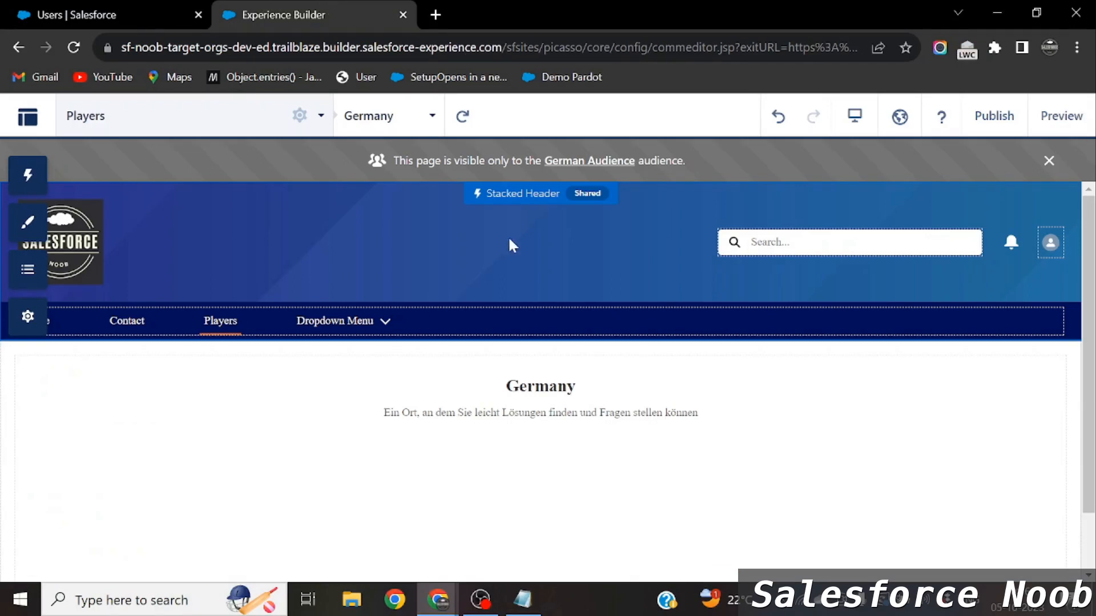
{"action": "left_click", "coordinate": [939, 116]}
{"action": "key", "text": "alt+Tab"}
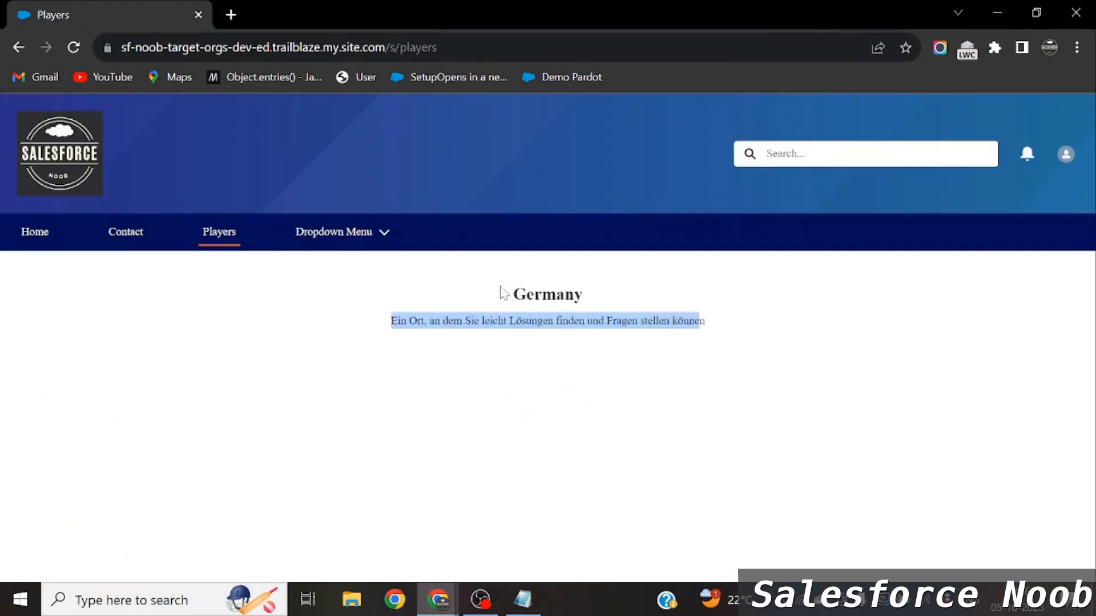
{"action": "key", "text": "ctrl+r"}
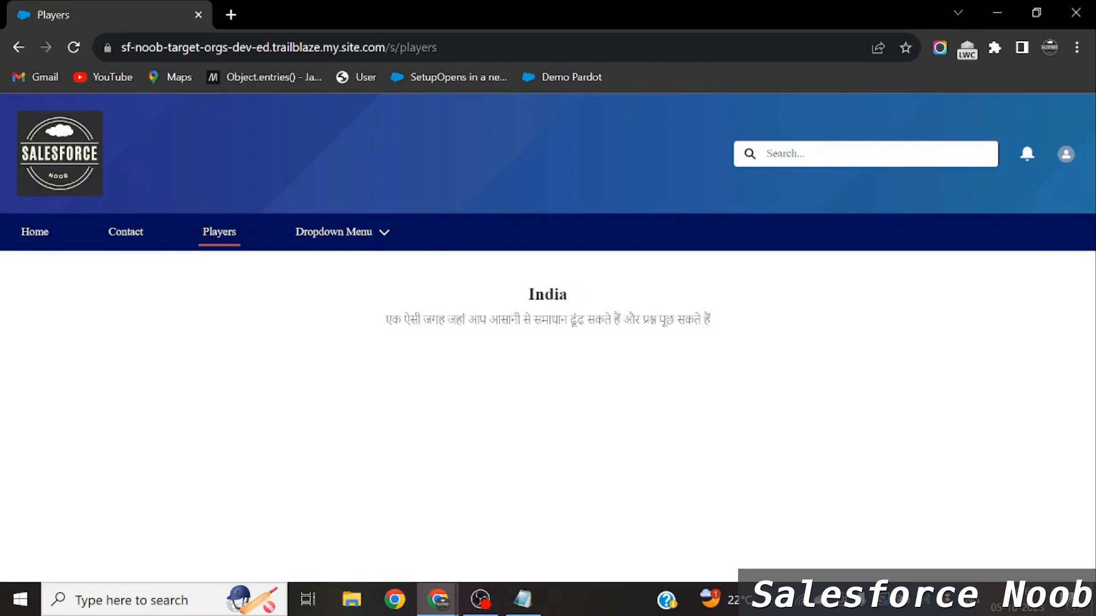
{"action": "left_click_drag", "start_coordinate": [524, 298], "coordinate": [574, 304]}
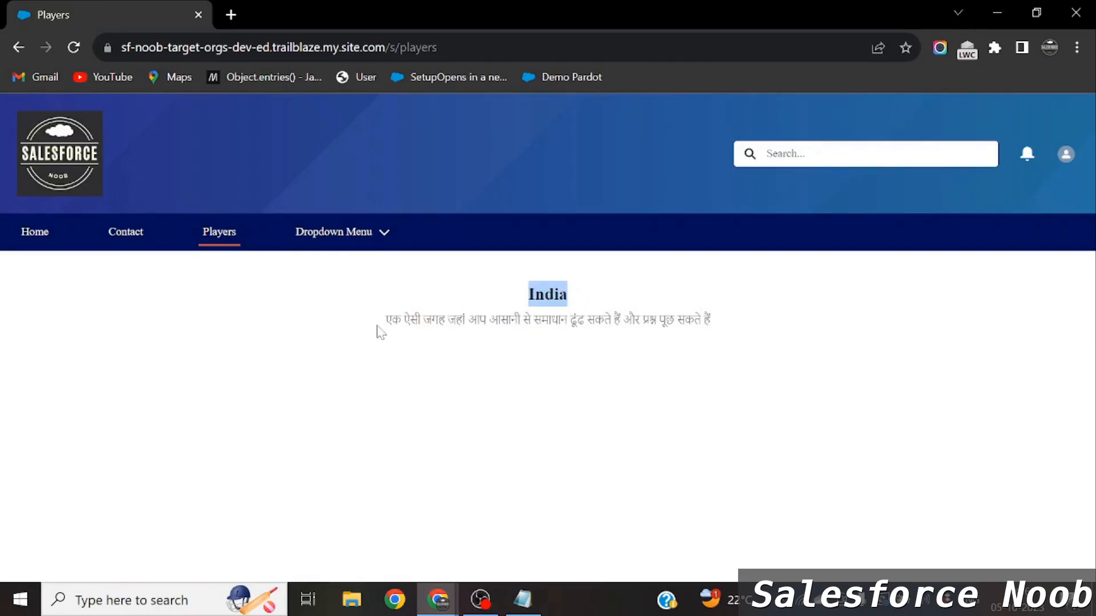
{"action": "left_click_drag", "start_coordinate": [376, 331], "coordinate": [724, 331]}
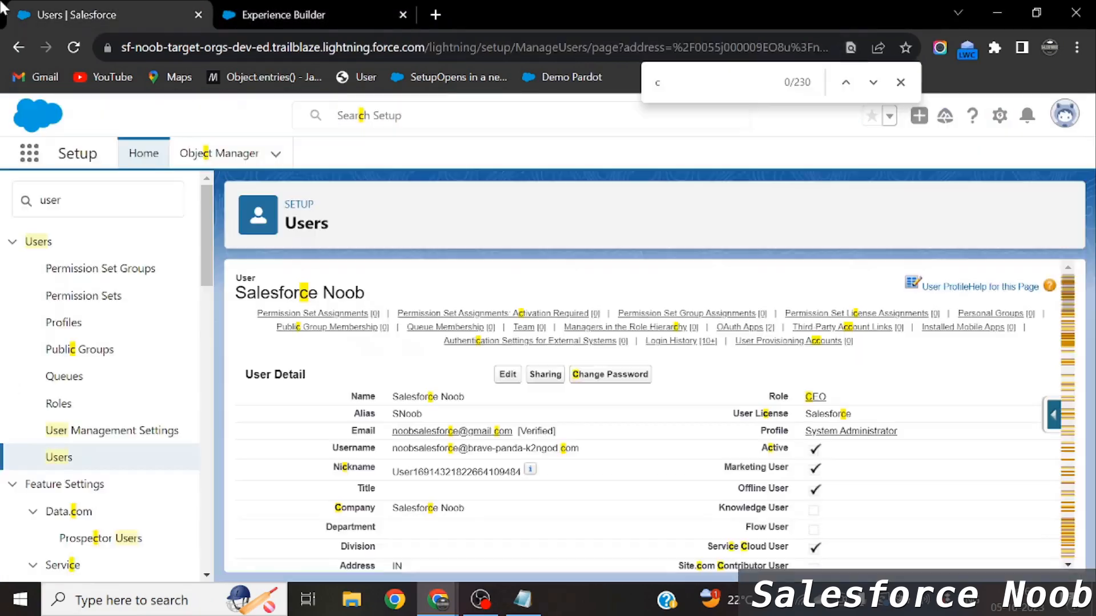
- Review the Players page variations and the country criteria of the English, German and Indian audiences, closing the audience manager
{"action": "left_click", "coordinate": [322, 8]}
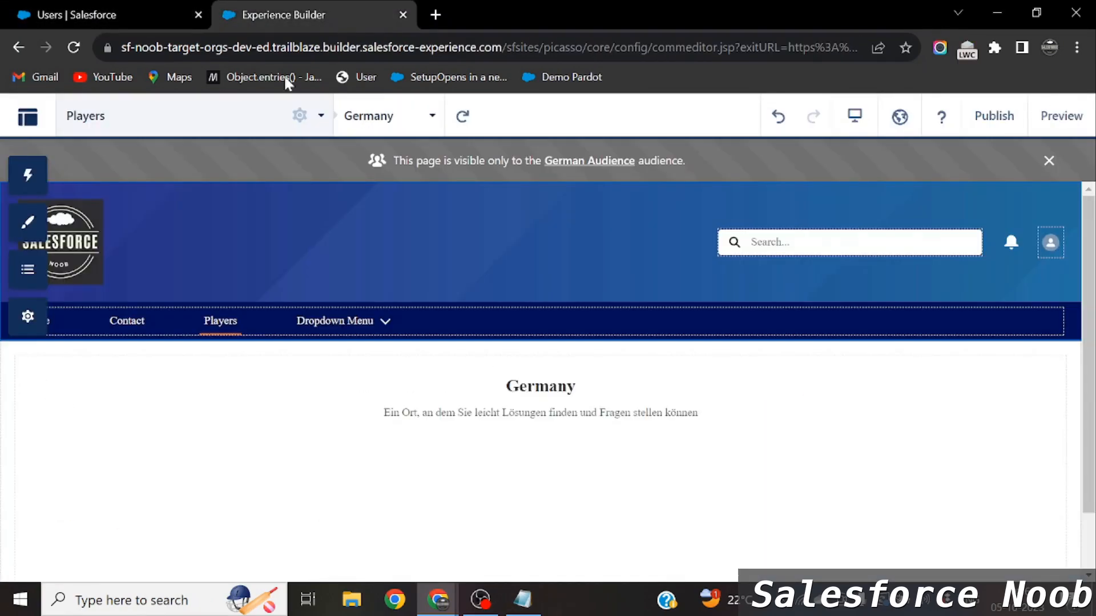
{"action": "left_click", "coordinate": [299, 114]}
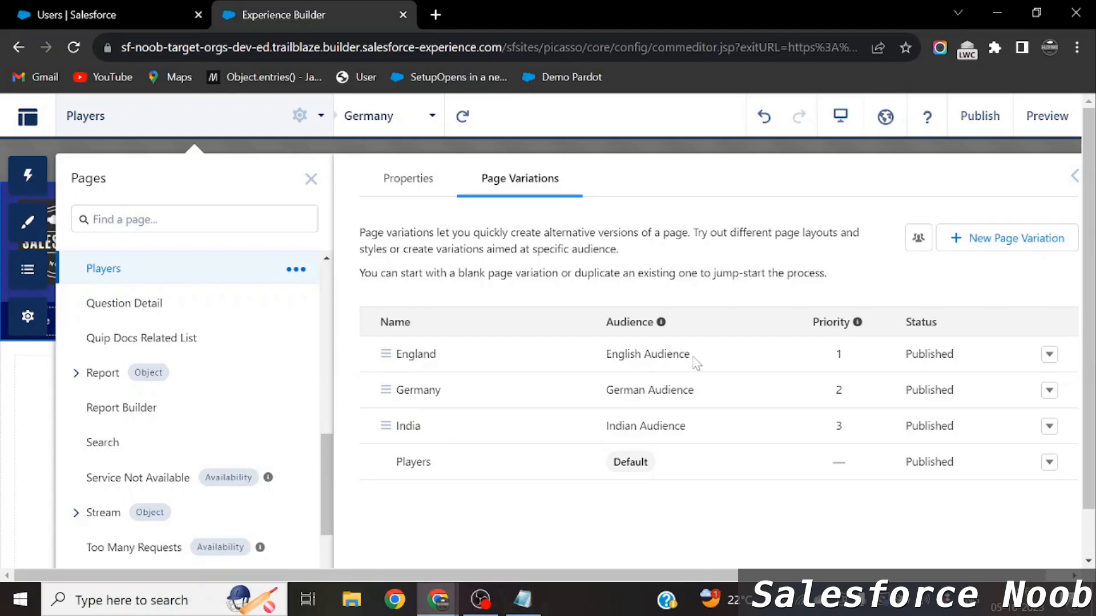
{"action": "left_click_drag", "start_coordinate": [695, 362], "coordinate": [608, 364]}
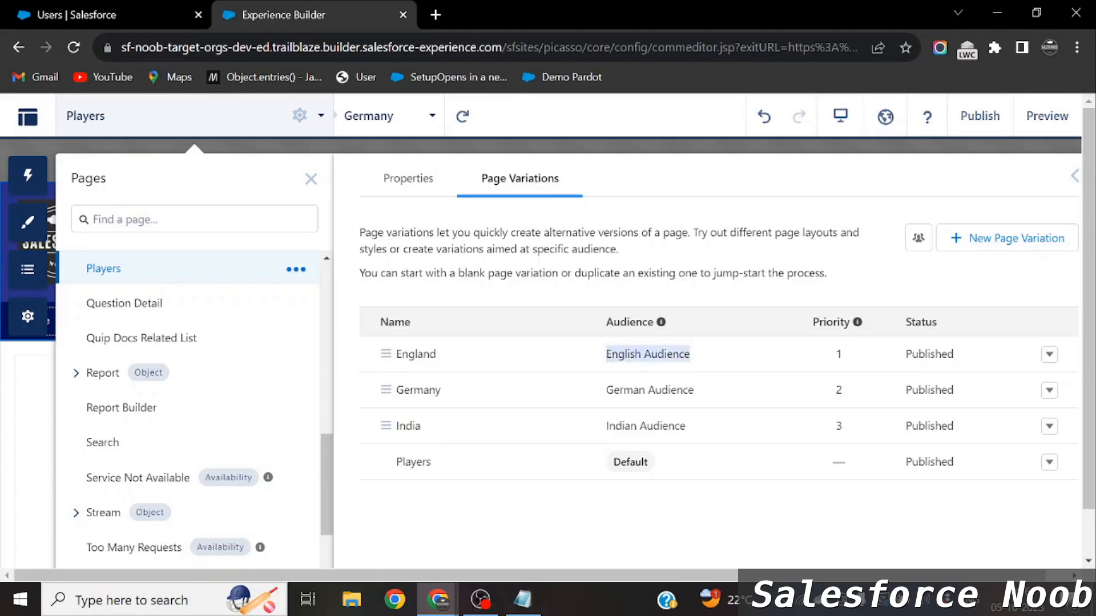
{"action": "left_click", "coordinate": [918, 238]}
{"action": "left_click", "coordinate": [423, 274]}
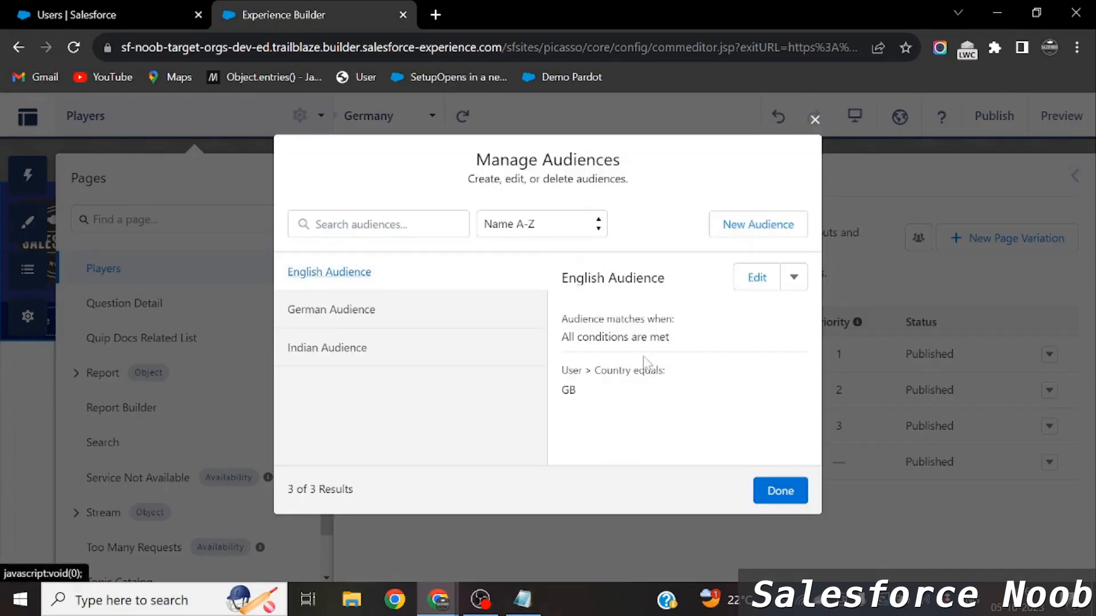
{"action": "left_click_drag", "start_coordinate": [559, 269], "coordinate": [543, 399]}
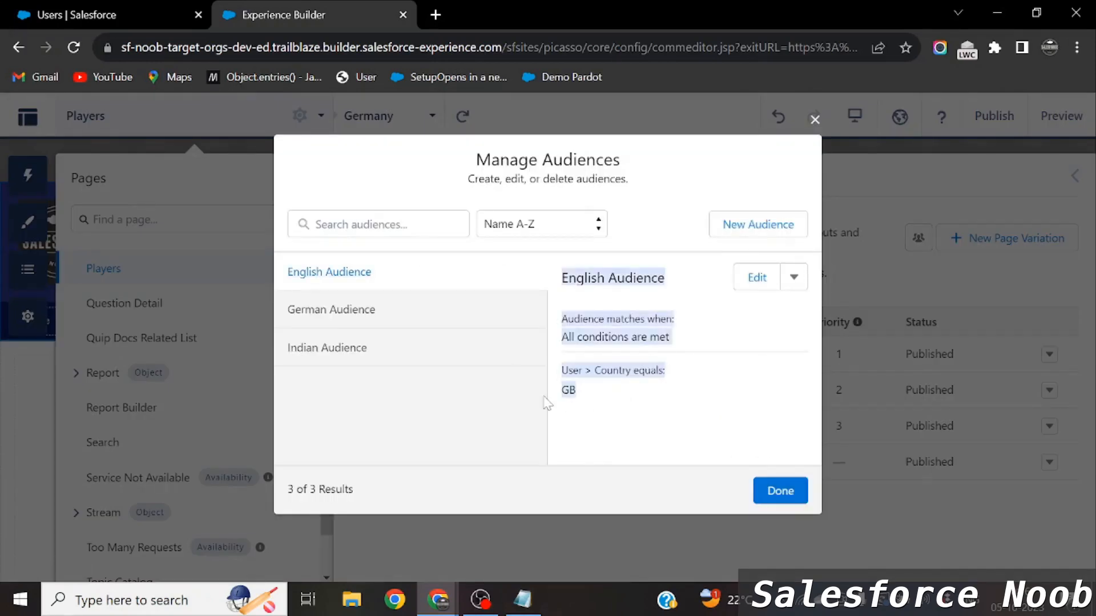
{"action": "left_click", "coordinate": [379, 320]}
{"action": "left_click", "coordinate": [351, 357]}
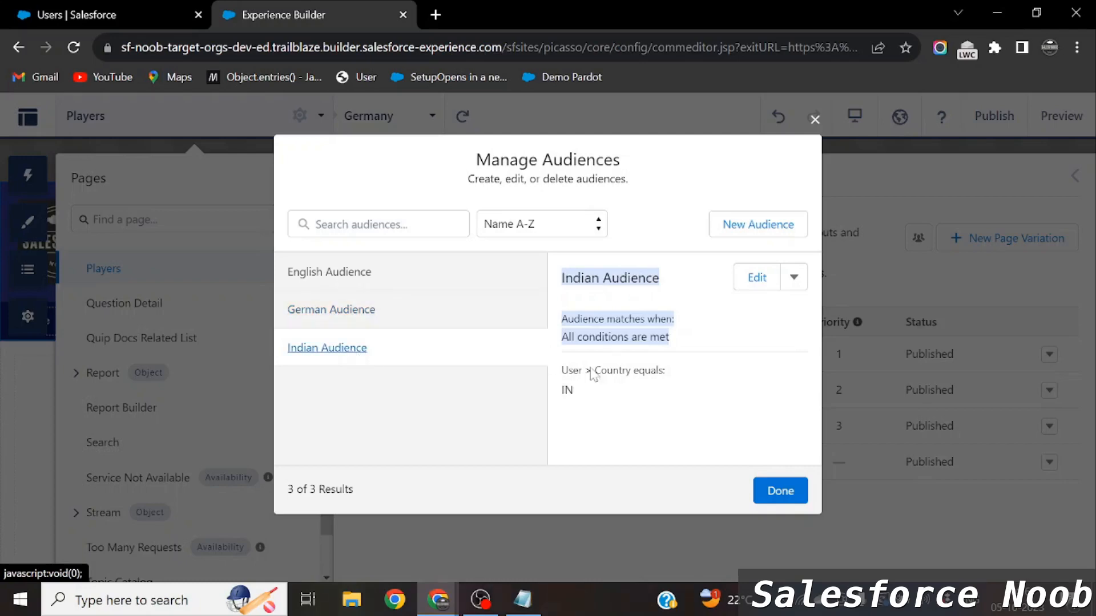
{"action": "left_click", "coordinate": [783, 490]}
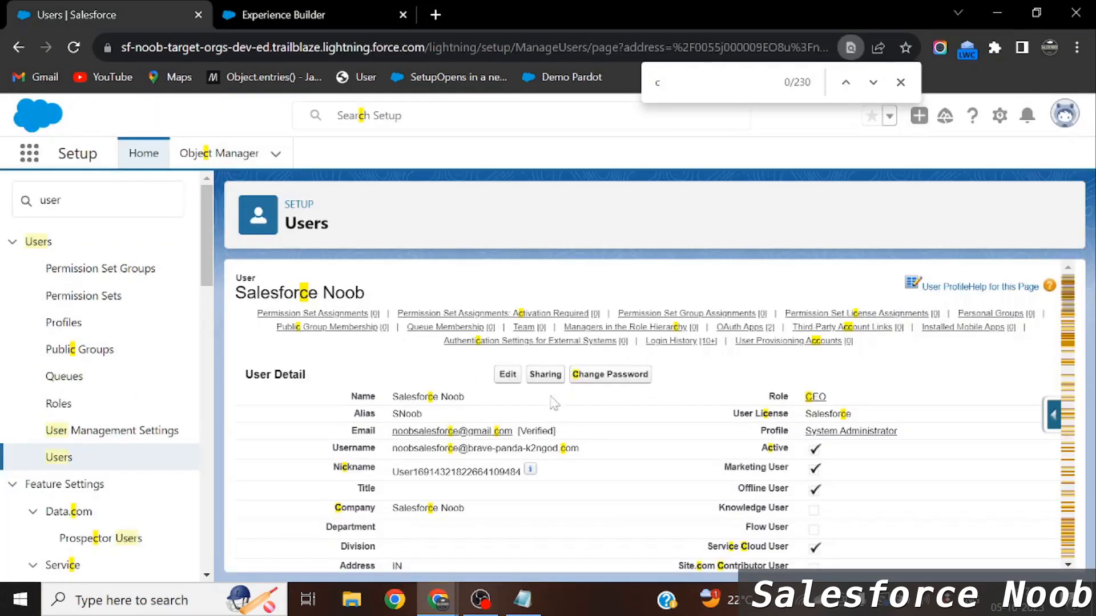
- Edit the user record, set the mailing address country to NL, and save it
{"action": "left_click", "coordinate": [508, 374]}
{"action": "scroll", "coordinate": [457, 387], "scroll_direction": "down", "scroll_amount": 15}
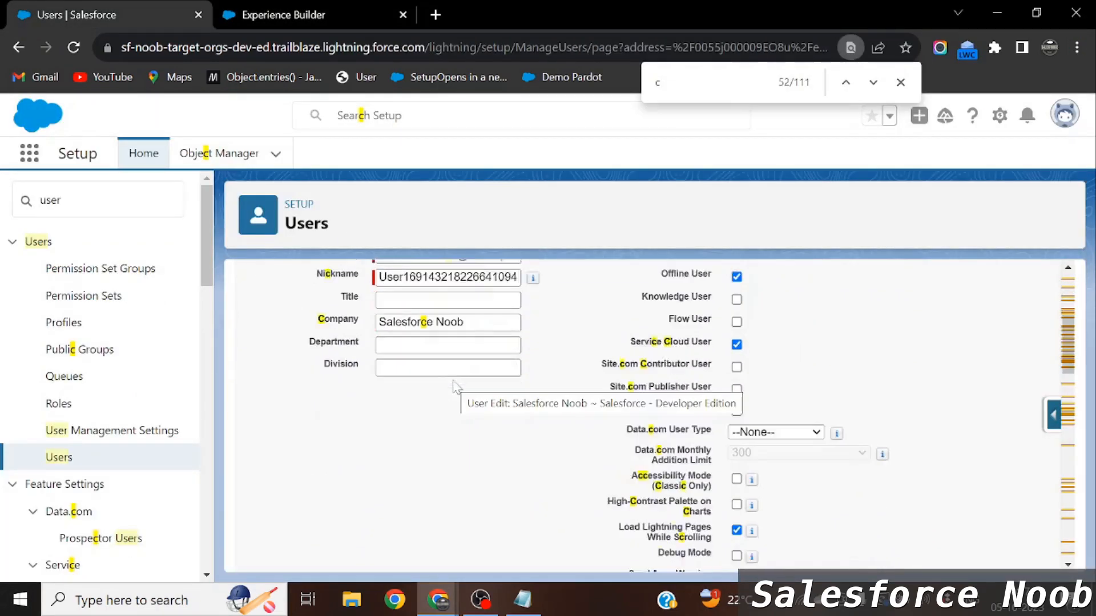
{"action": "scroll", "coordinate": [455, 387], "scroll_direction": "down", "scroll_amount": 7}
{"action": "scroll", "coordinate": [455, 387], "scroll_direction": "up", "scroll_amount": 3}
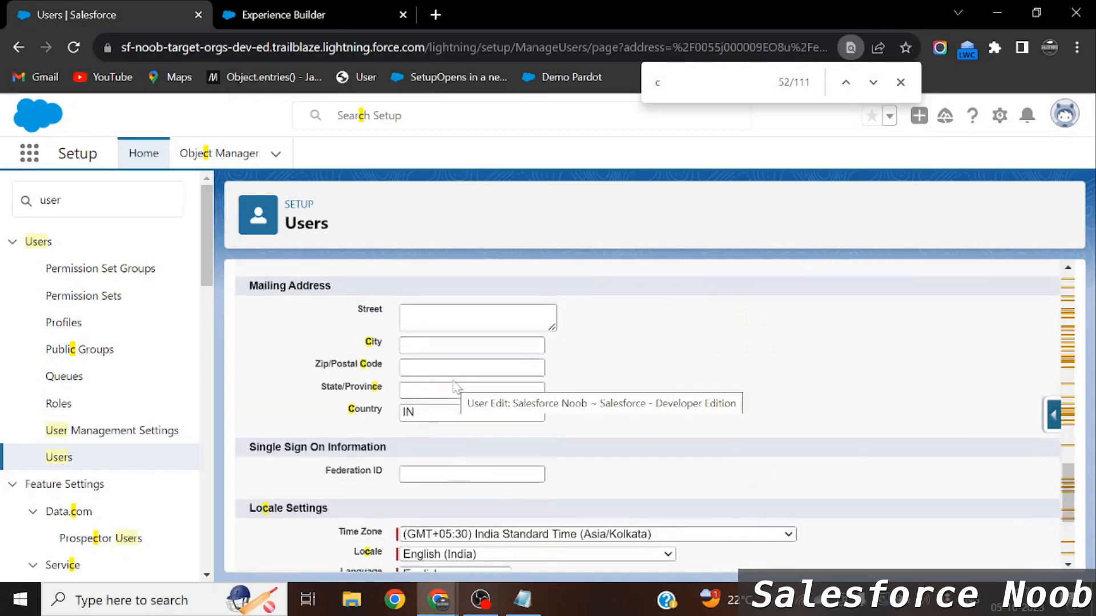
{"action": "left_click", "coordinate": [404, 416]}
{"action": "key", "text": "BackSpace"}
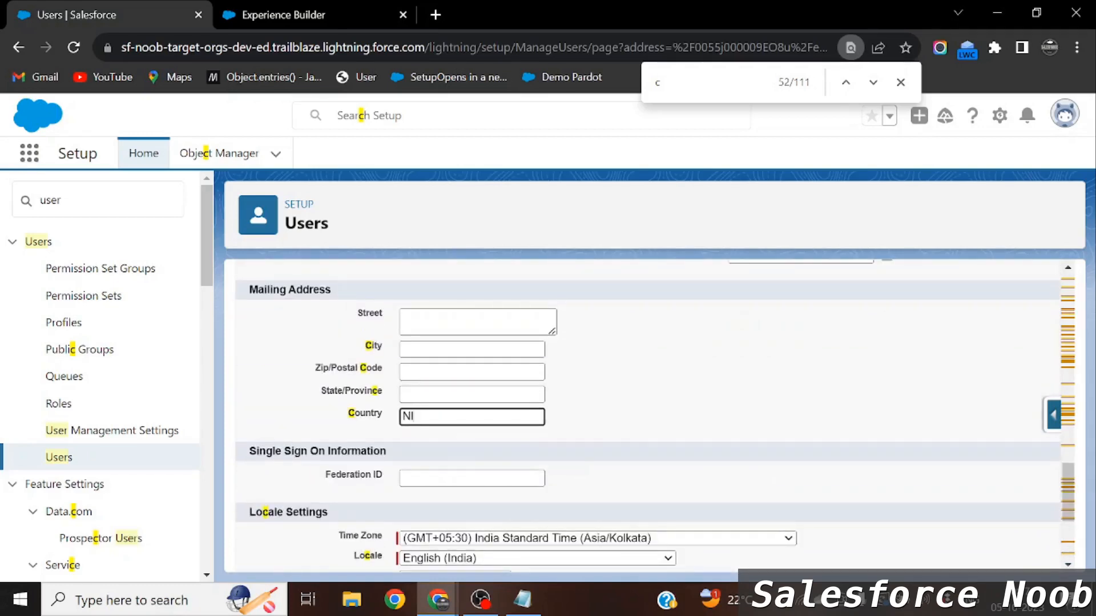
{"action": "scroll", "coordinate": [497, 335], "scroll_direction": "up", "scroll_amount": 15}
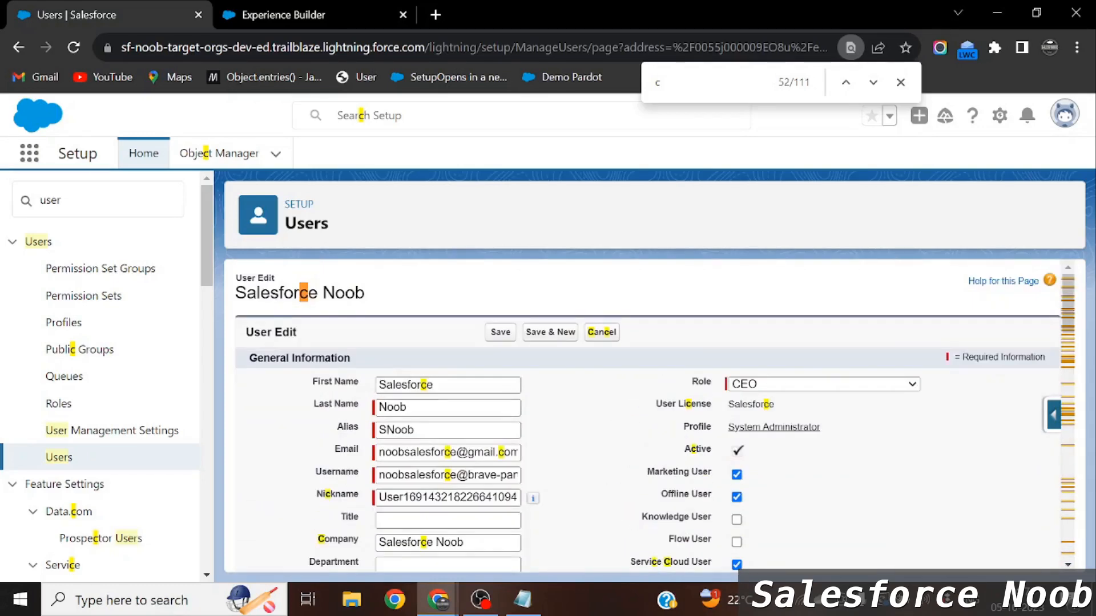
{"action": "left_click", "coordinate": [499, 332]}
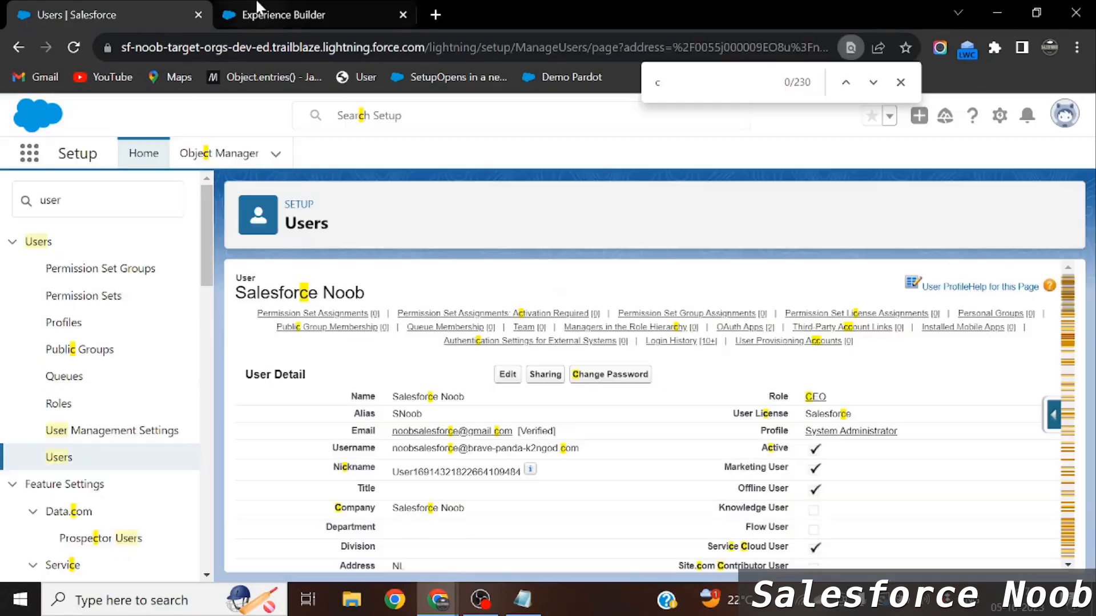
- Check in the audience manager whether the English, German or Indian audience criteria match the user's country, and close it
{"action": "left_click", "coordinate": [330, 12]}
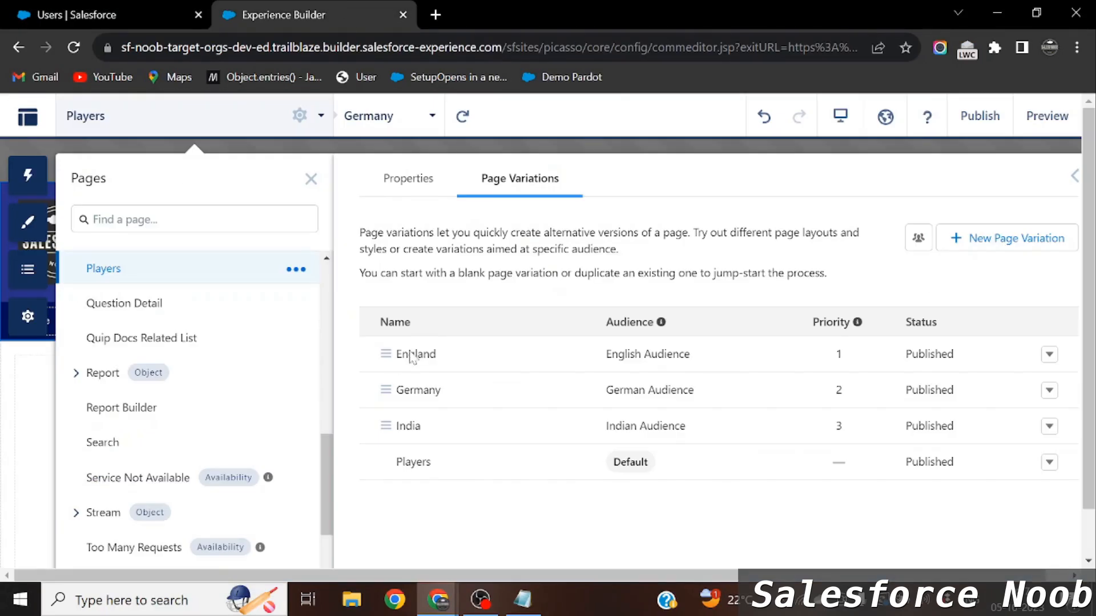
{"action": "left_click", "coordinate": [918, 238]}
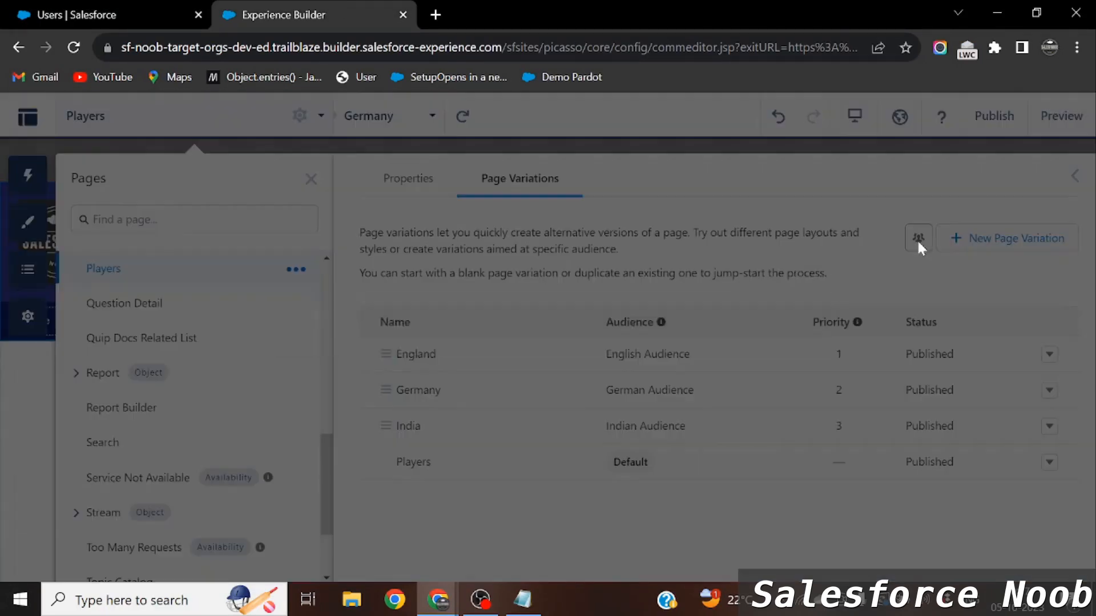
{"action": "left_click", "coordinate": [387, 273]}
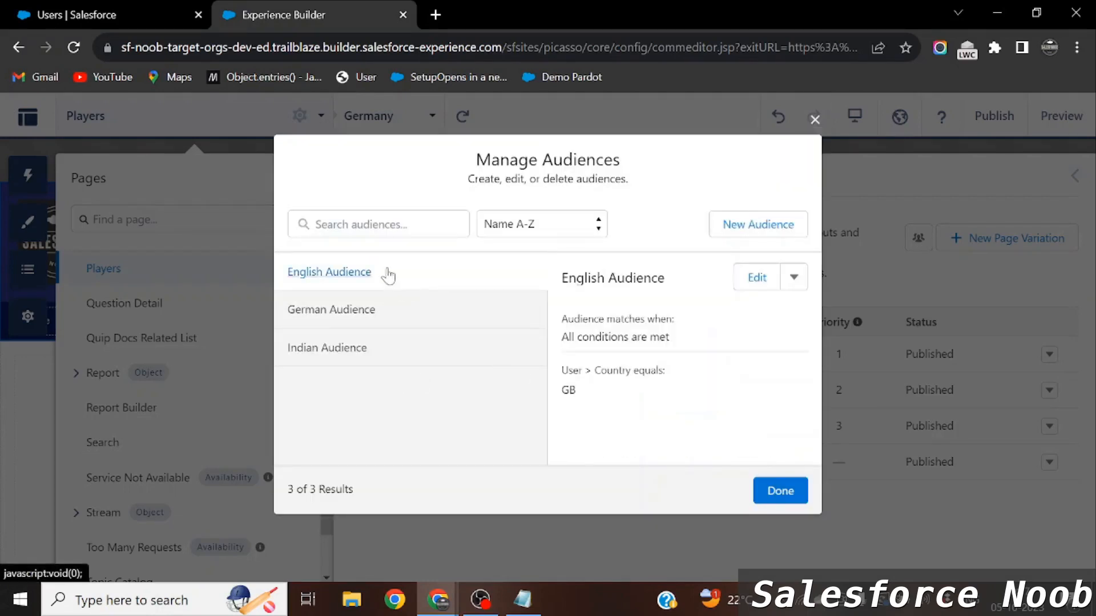
{"action": "left_click", "coordinate": [342, 311]}
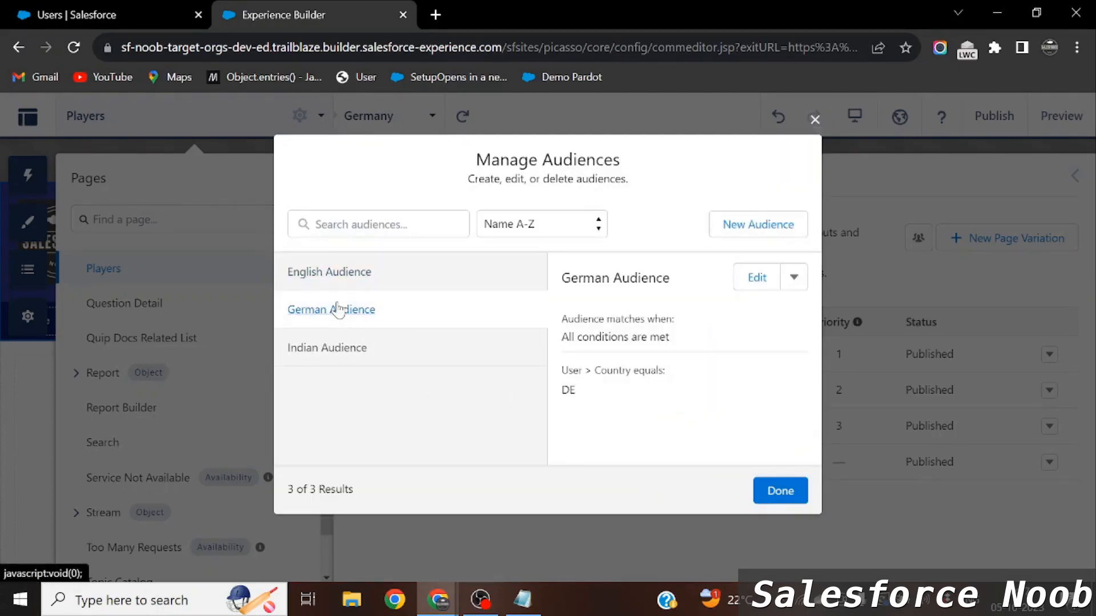
{"action": "left_click", "coordinate": [394, 351]}
{"action": "left_click", "coordinate": [780, 492]}
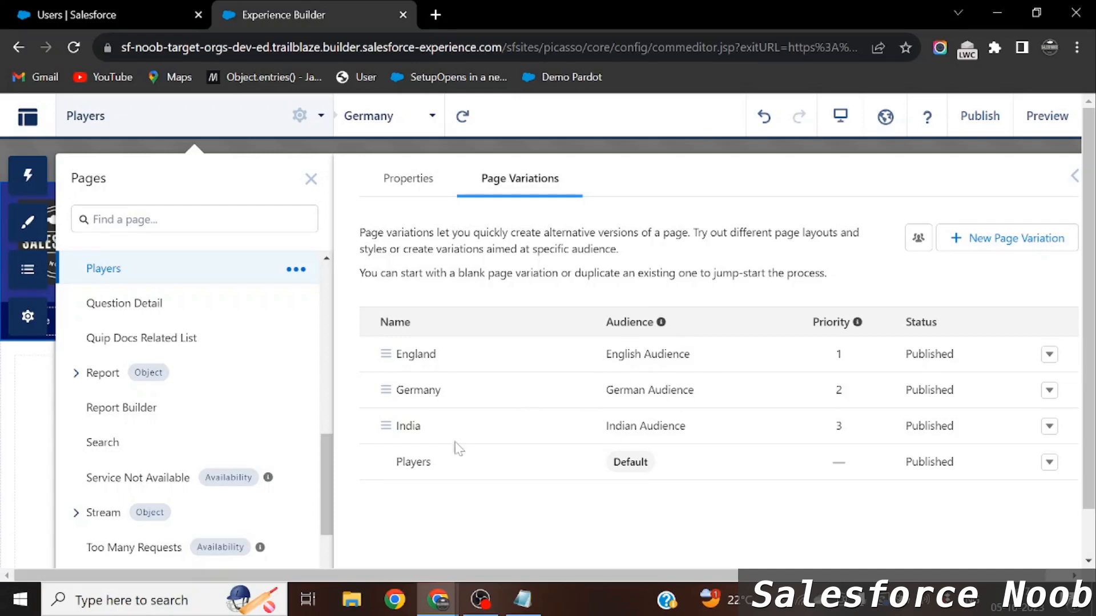
- Reload the published Players page, compare it with the default Players variation, and return to the builder
{"action": "double_click", "coordinate": [413, 462]}
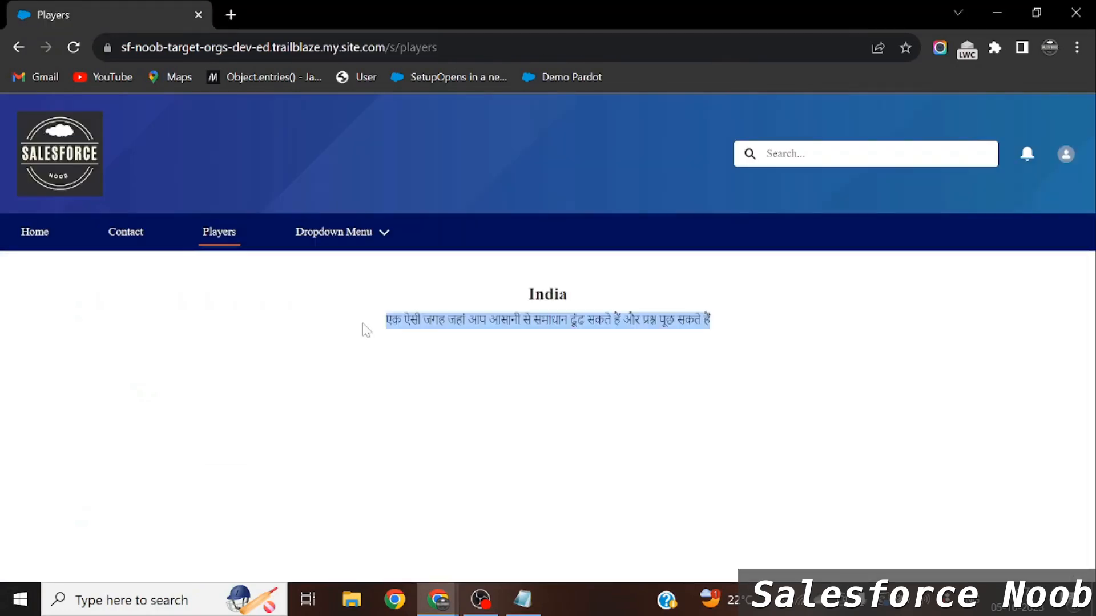
{"action": "key", "text": "F5"}
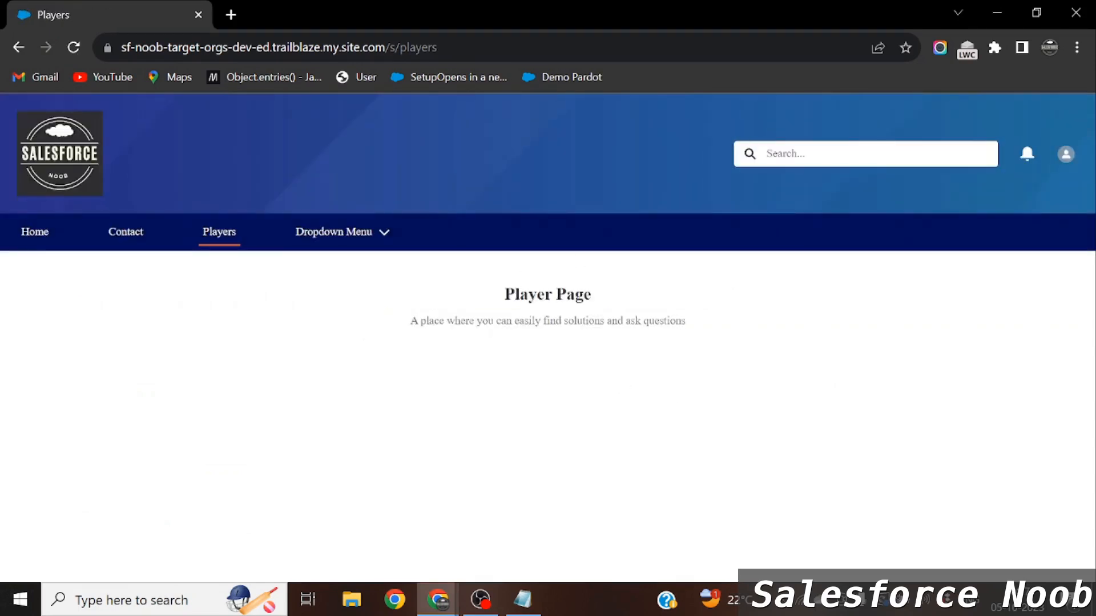
{"action": "key", "text": "alt"}
{"action": "key", "text": "alt+Tab"}
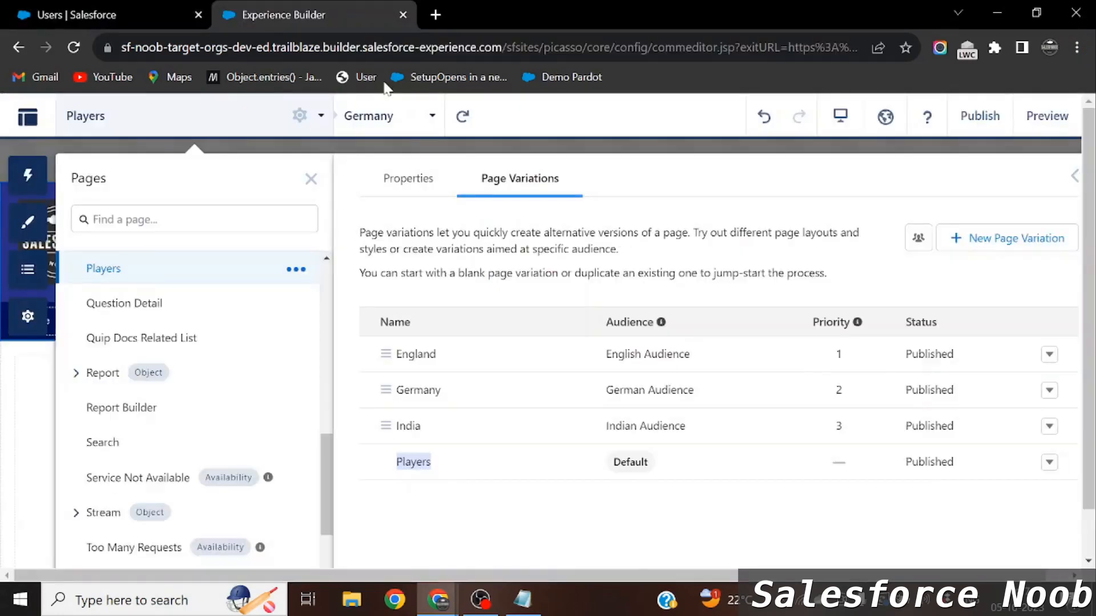
- Compare the available page variations with the user's saved address, preview the Germany variation, and return to editing
{"action": "left_click", "coordinate": [407, 132]}
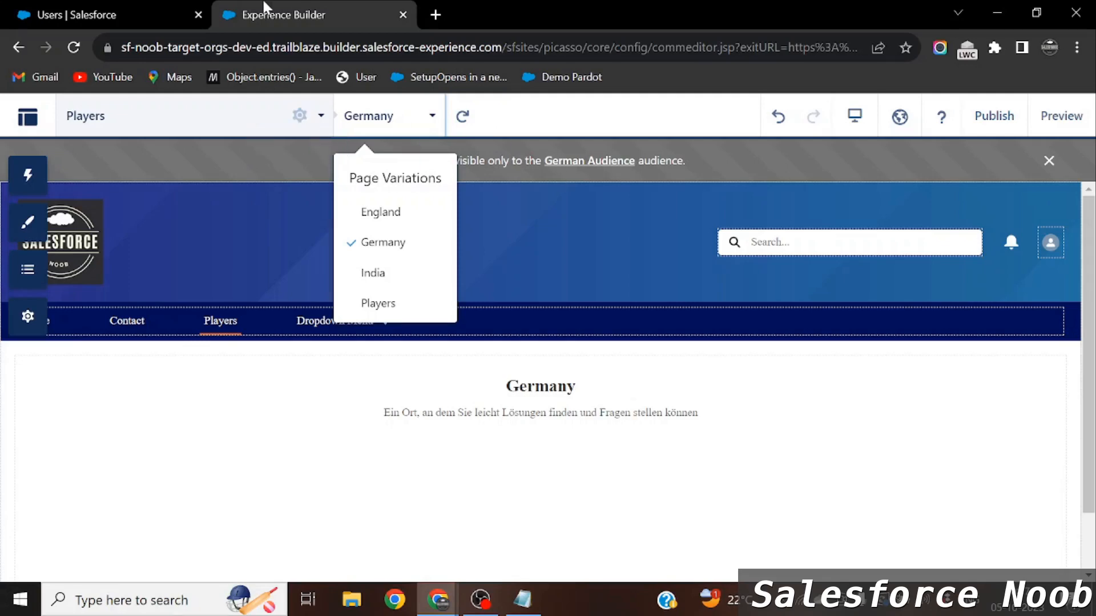
{"action": "left_click", "coordinate": [155, 3]}
{"action": "scroll", "coordinate": [486, 485], "scroll_direction": "down", "scroll_amount": 3}
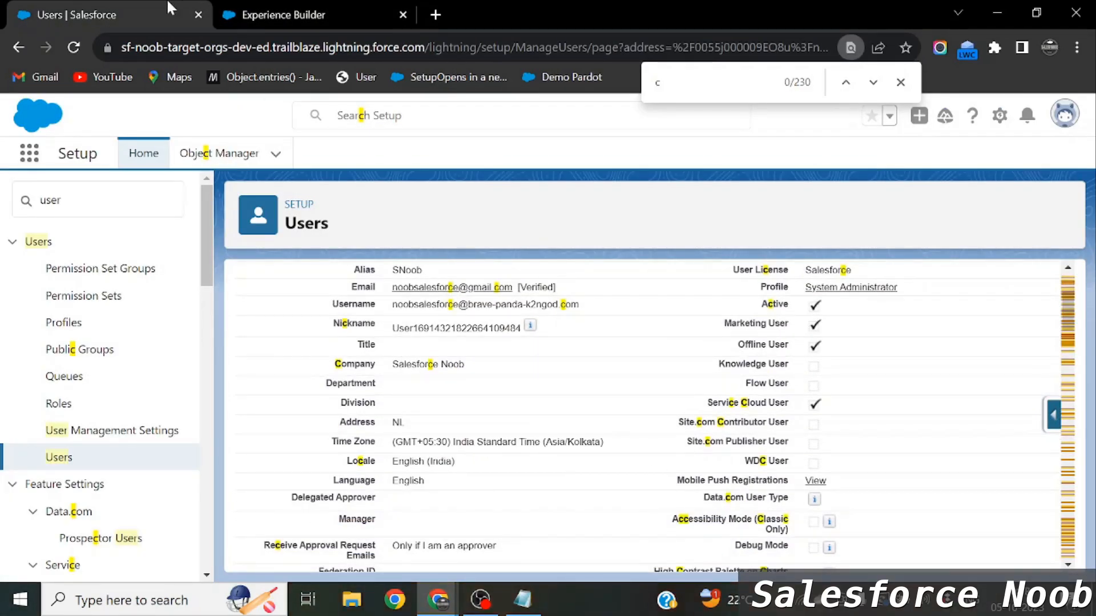
{"action": "left_click", "coordinate": [339, 8]}
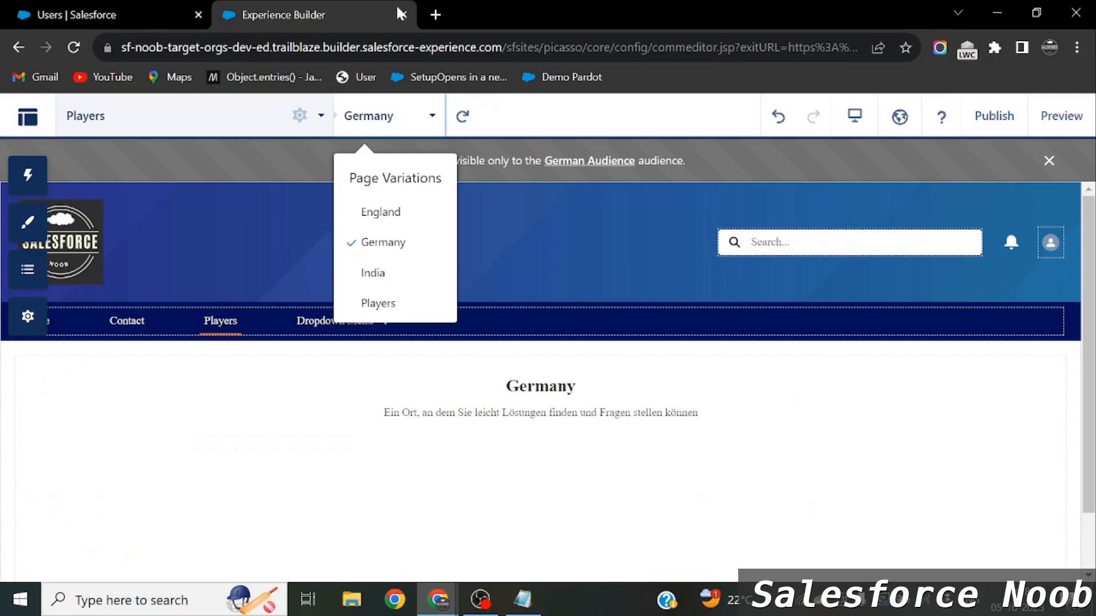
{"action": "left_click", "coordinate": [1044, 122]}
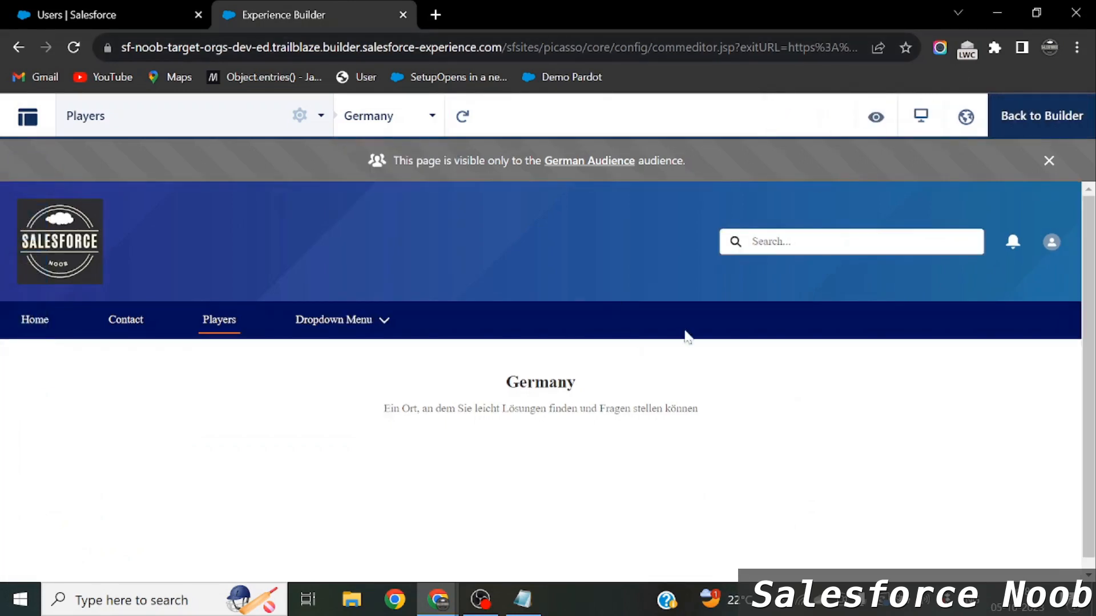
{"action": "left_click", "coordinate": [1040, 125]}
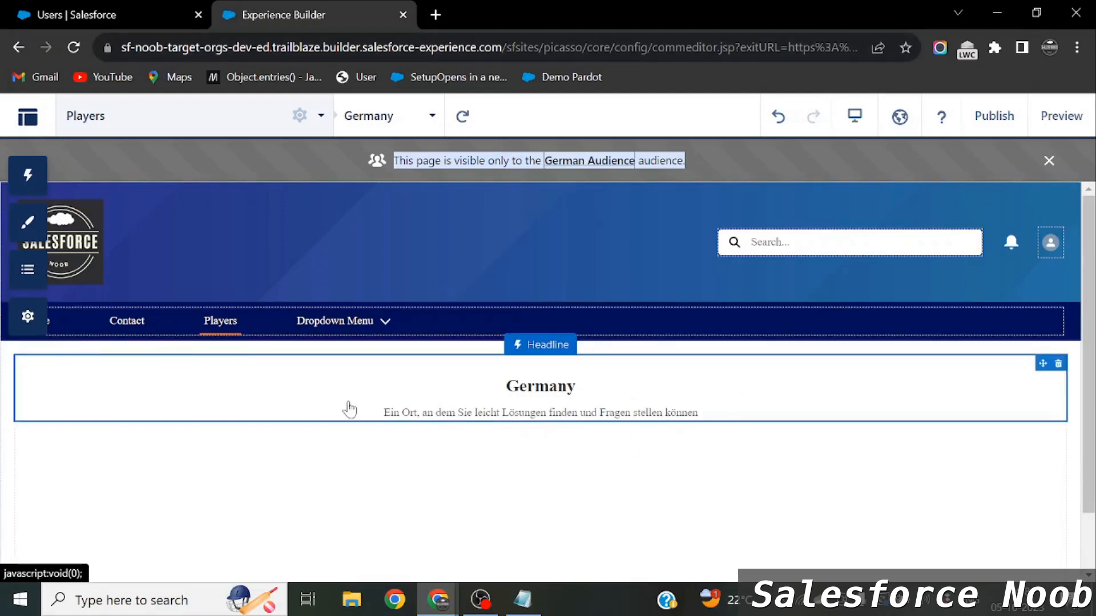
- Assign the German Audience to the Headline component on the Germany variation and close its properties
{"action": "left_click", "coordinate": [482, 392]}
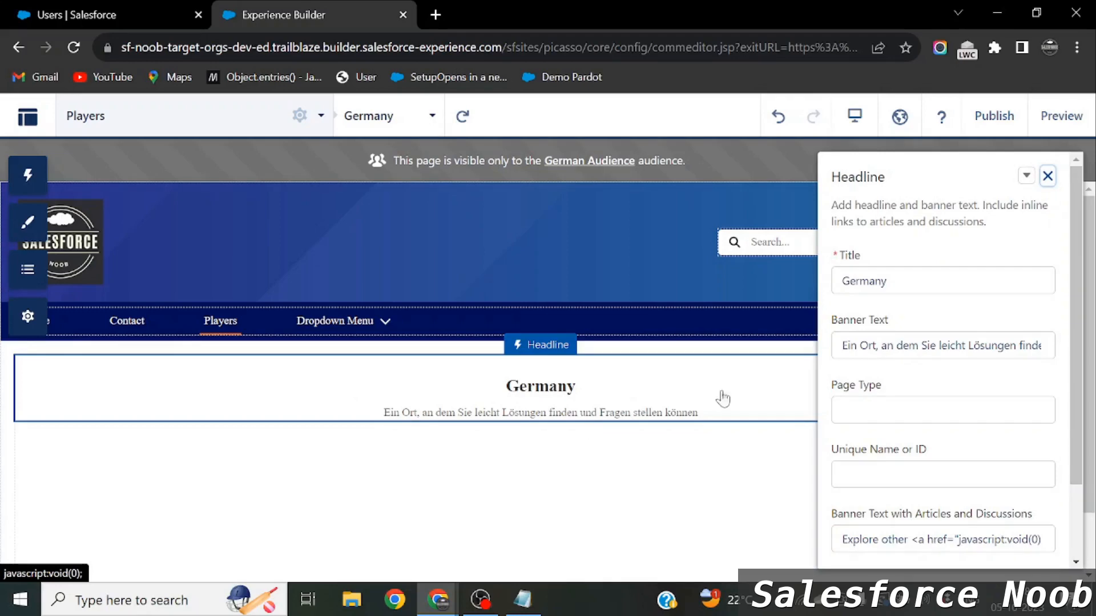
{"action": "scroll", "coordinate": [906, 432], "scroll_direction": "down", "scroll_amount": 2}
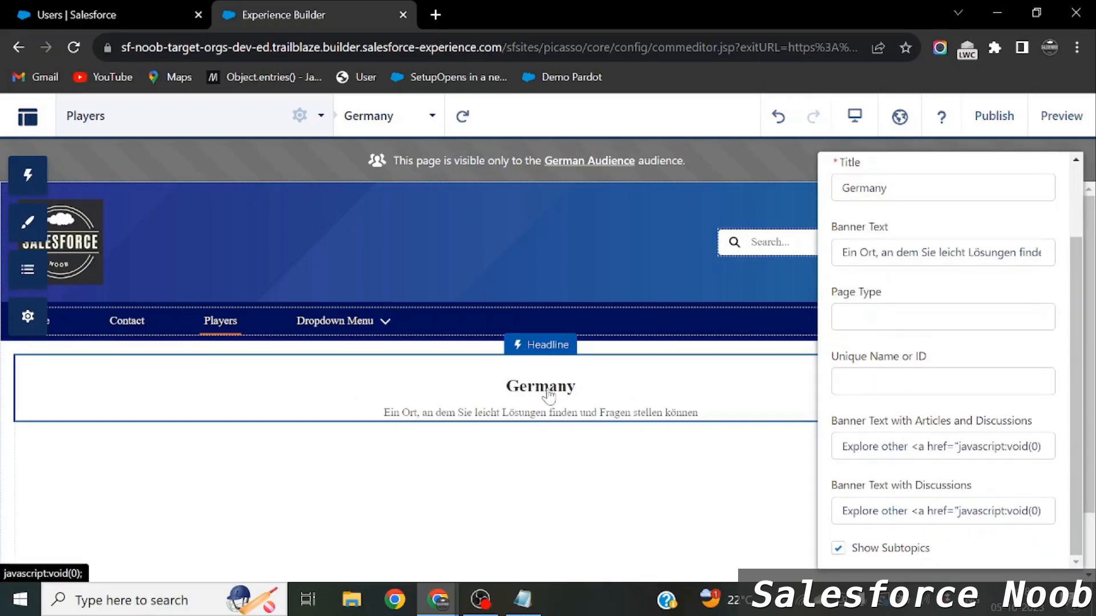
{"action": "scroll", "coordinate": [871, 325], "scroll_direction": "up", "scroll_amount": 2}
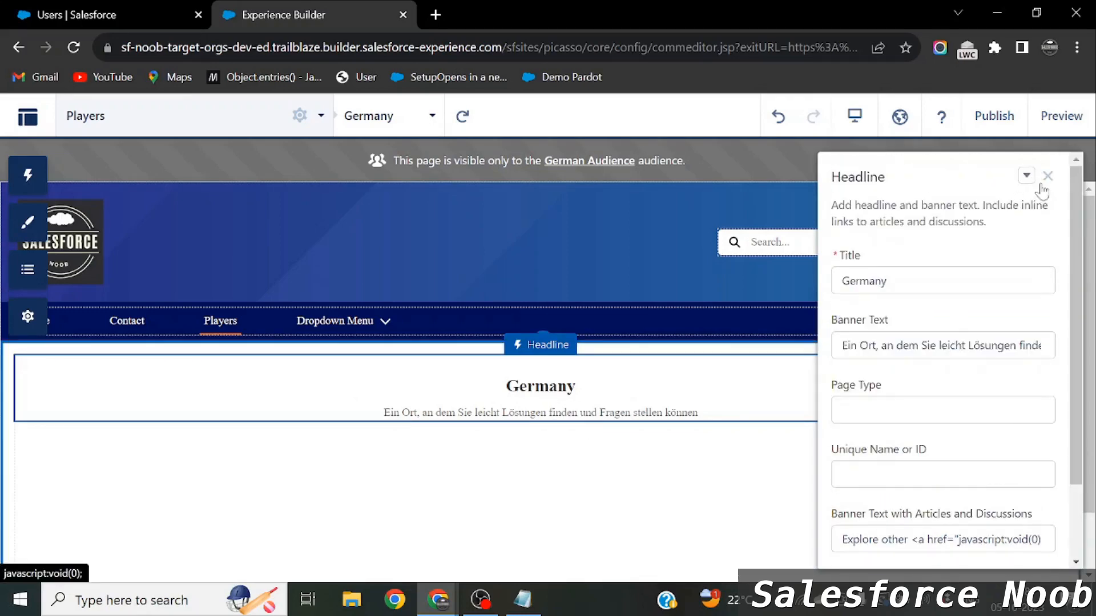
{"action": "left_click", "coordinate": [1027, 177]}
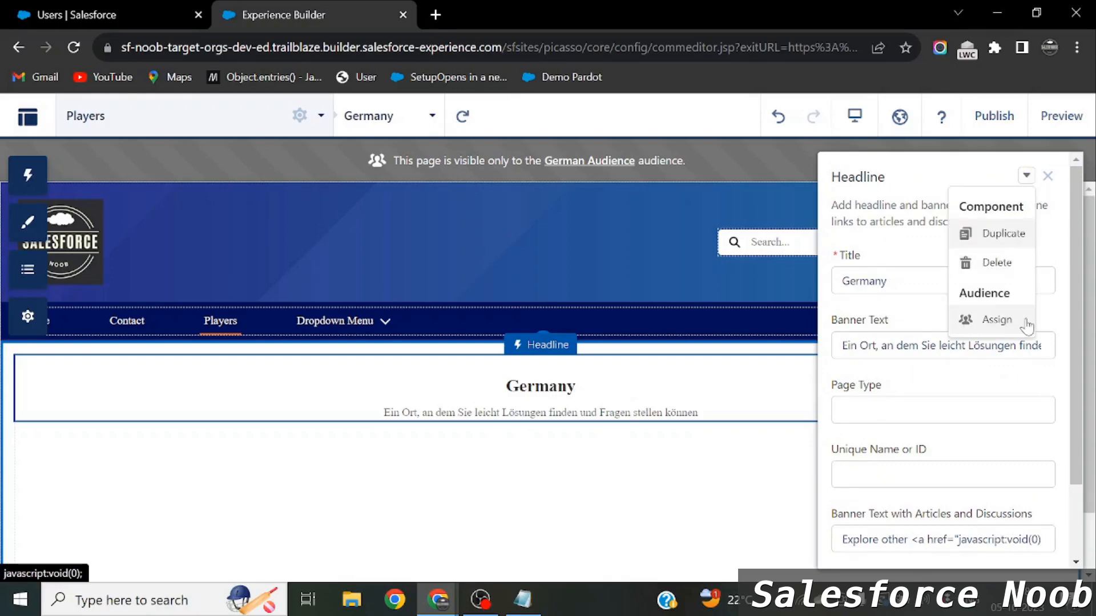
{"action": "left_click", "coordinate": [994, 318]}
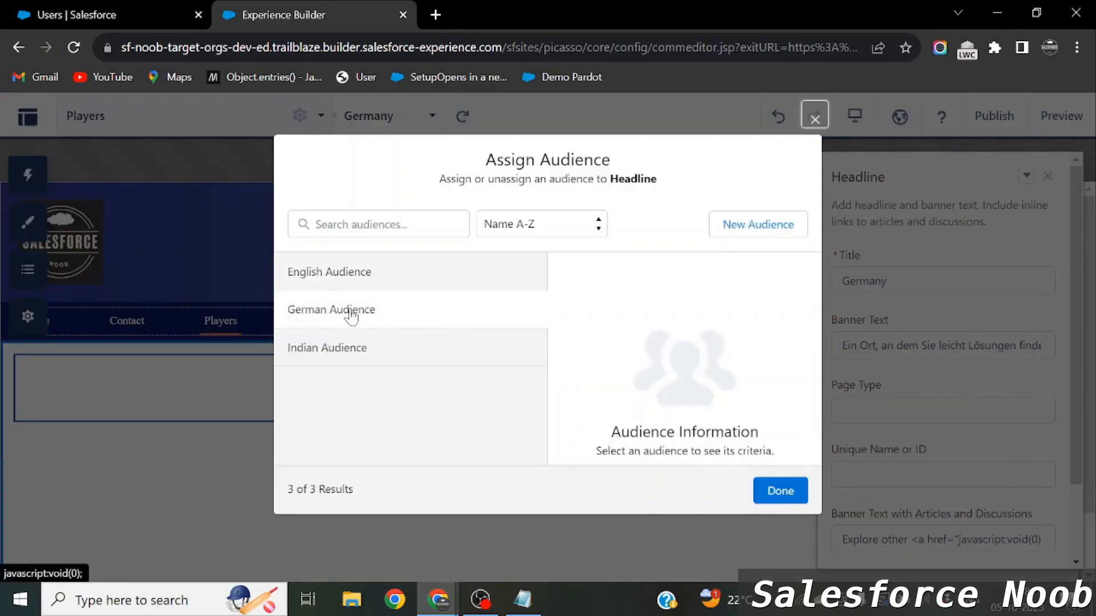
{"action": "left_click", "coordinate": [380, 314]}
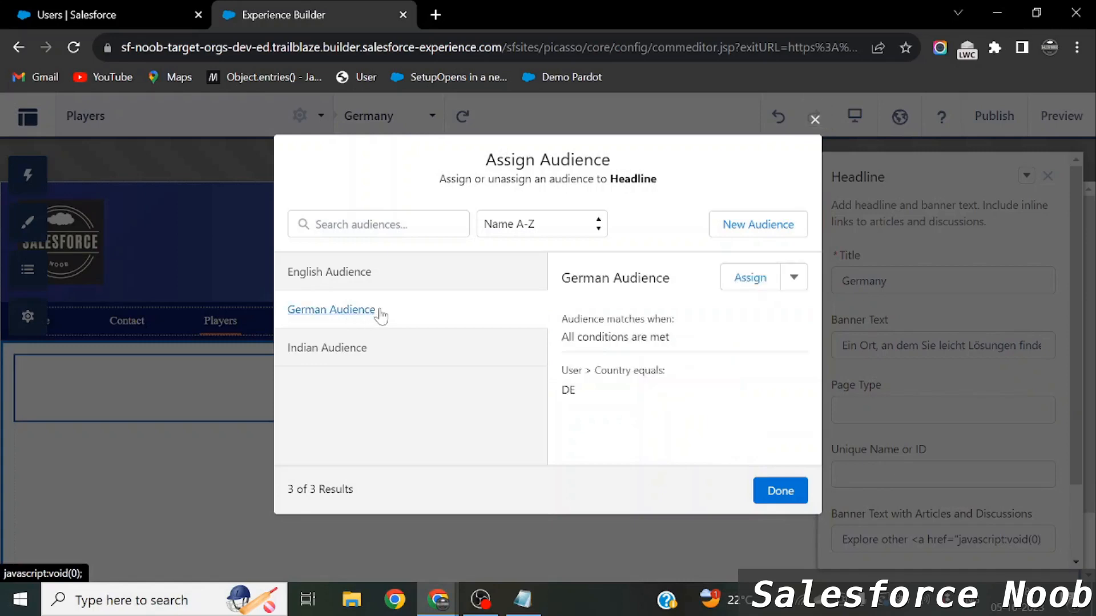
{"action": "left_click", "coordinate": [746, 277]}
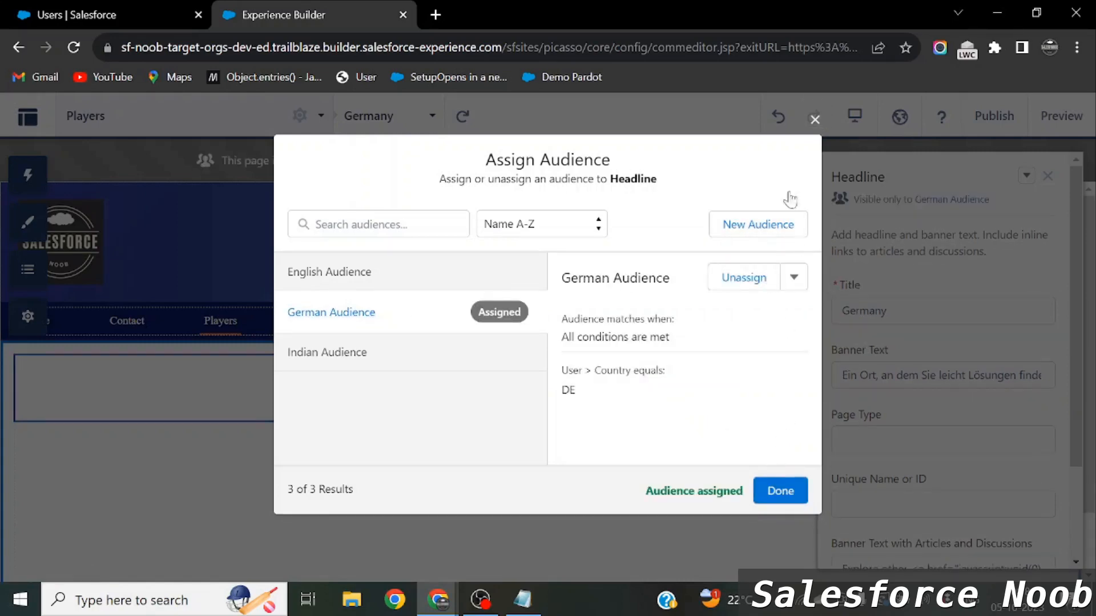
{"action": "left_click", "coordinate": [815, 119]}
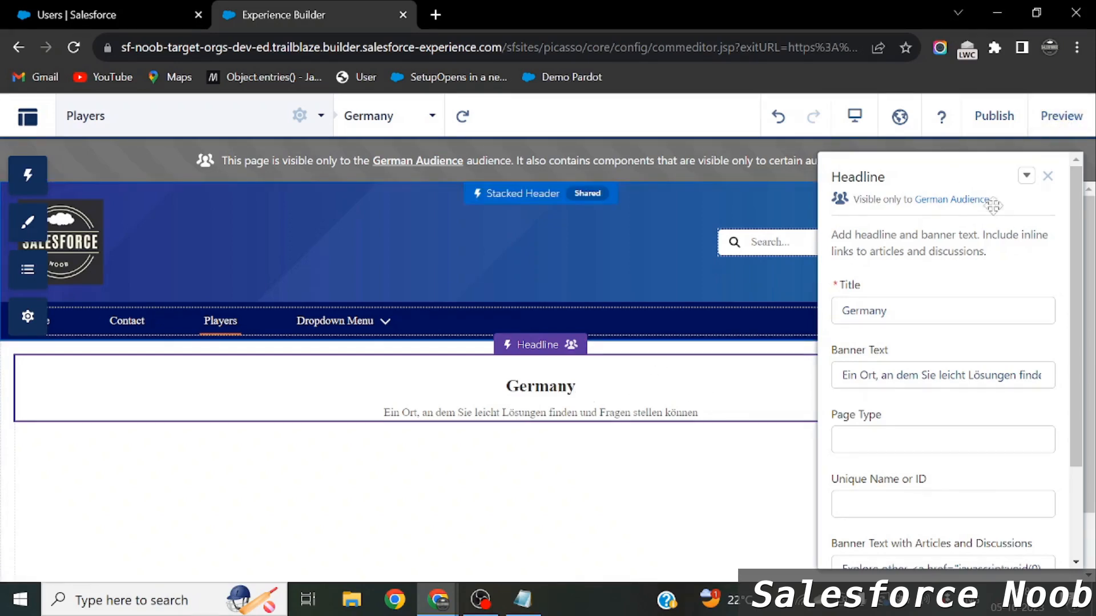
{"action": "left_click", "coordinate": [1027, 177]}
{"action": "left_click", "coordinate": [1048, 176]}
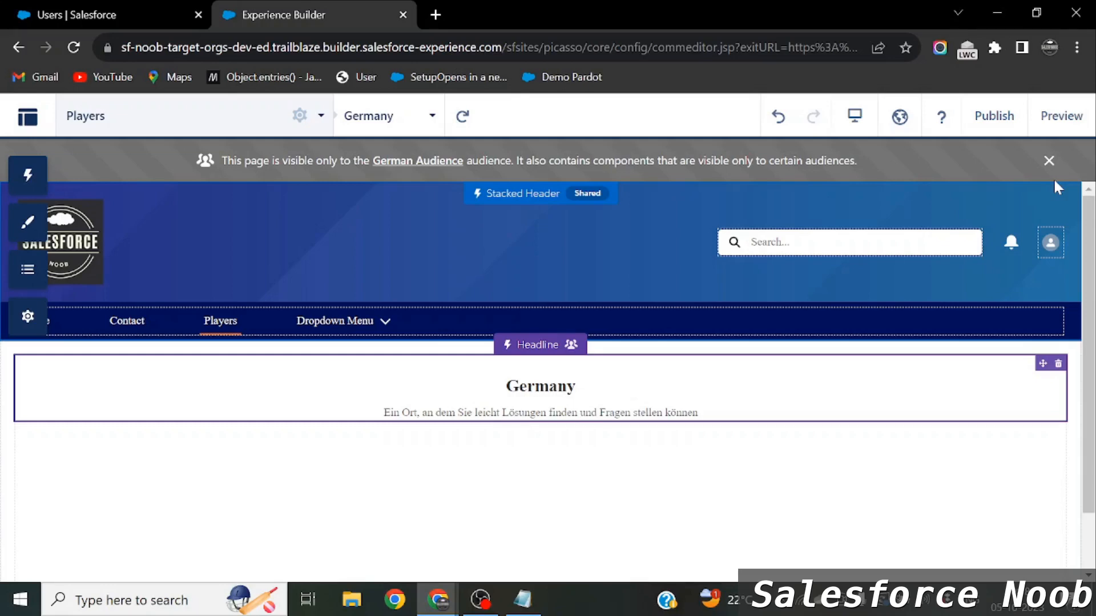
- Publish the site with the Headline component's audience assignment
{"action": "left_click", "coordinate": [994, 116]}
{"action": "left_click", "coordinate": [811, 473]}
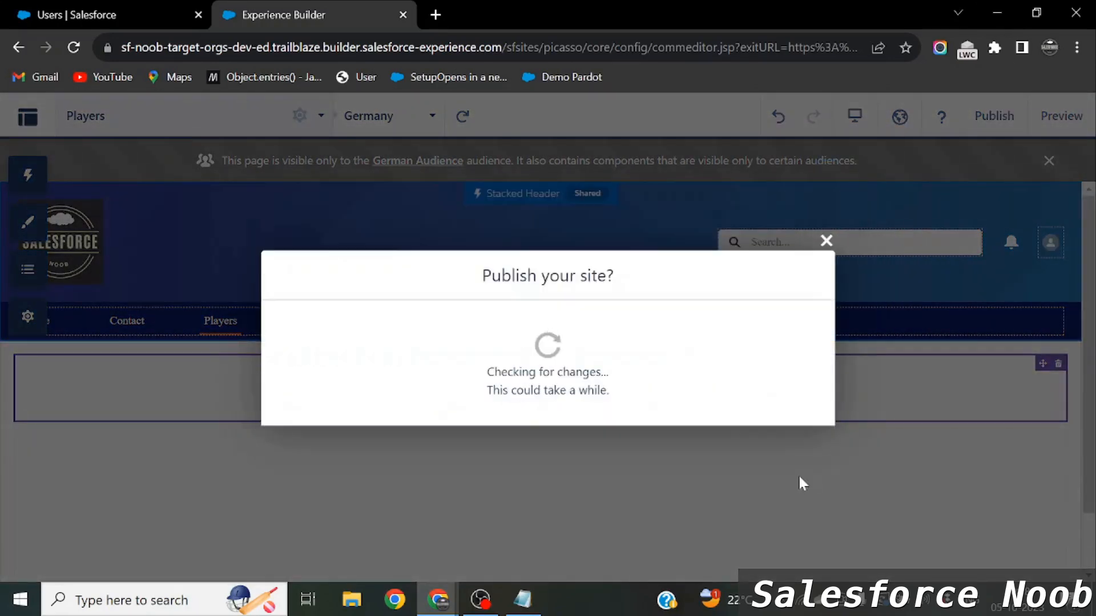